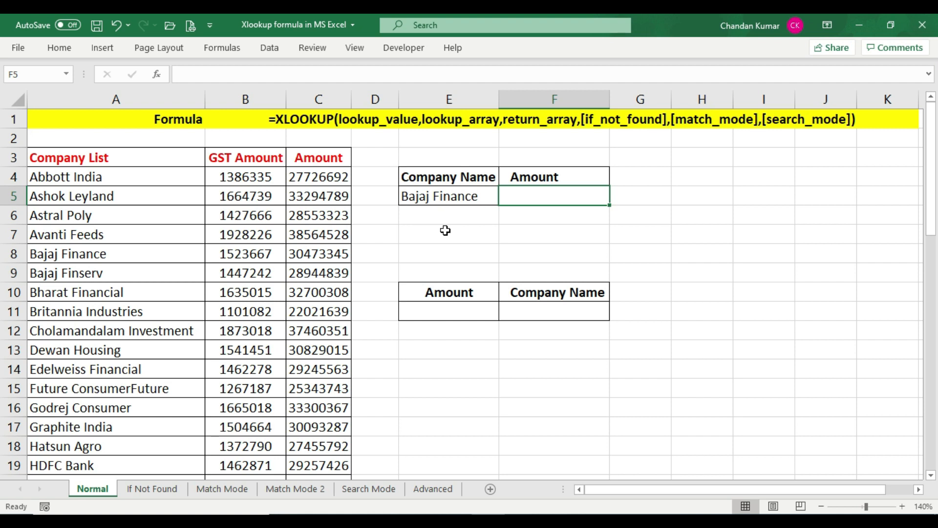
# Review the XLOOKUP syntax in row 1, the company data table and the lookup company in E5.
pyautogui.click(324, 121)
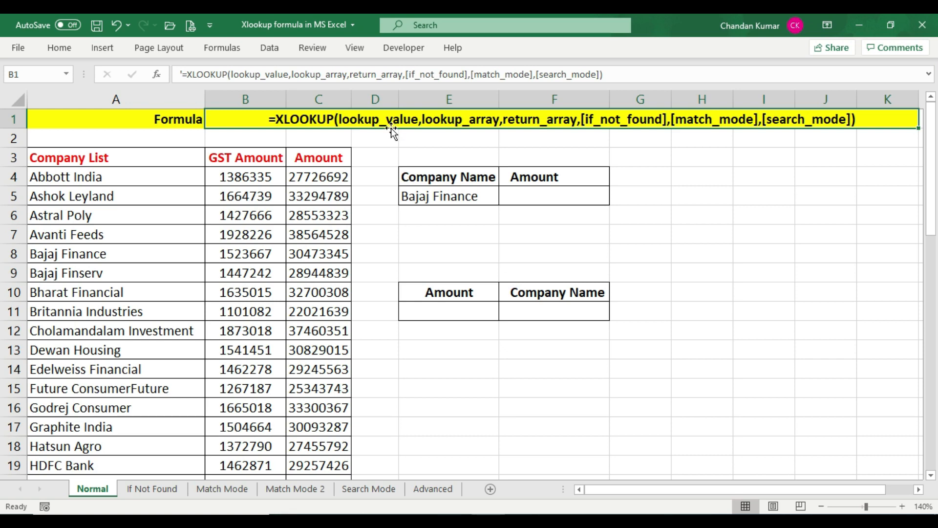
pyautogui.moveTo(76, 158); pyautogui.dragTo(308, 479)
pyautogui.scroll(8, 305, 371)
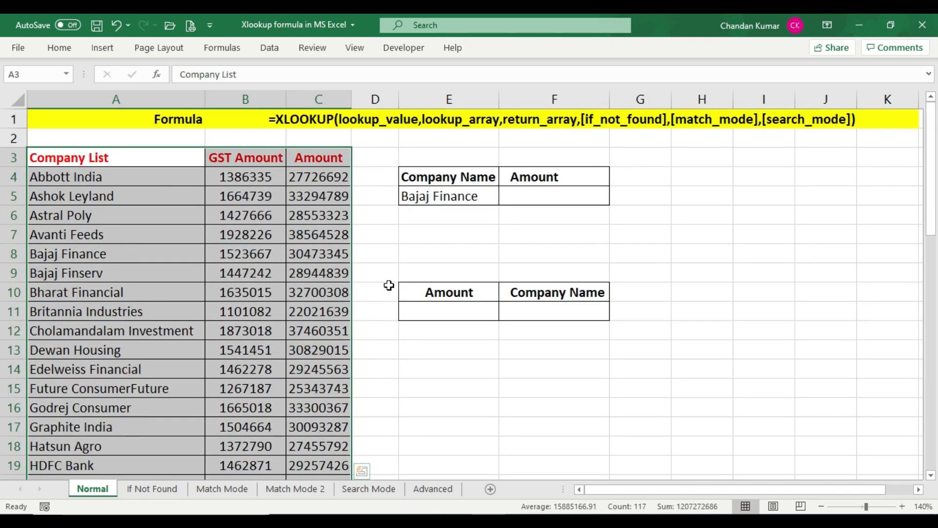
pyautogui.click(453, 198)
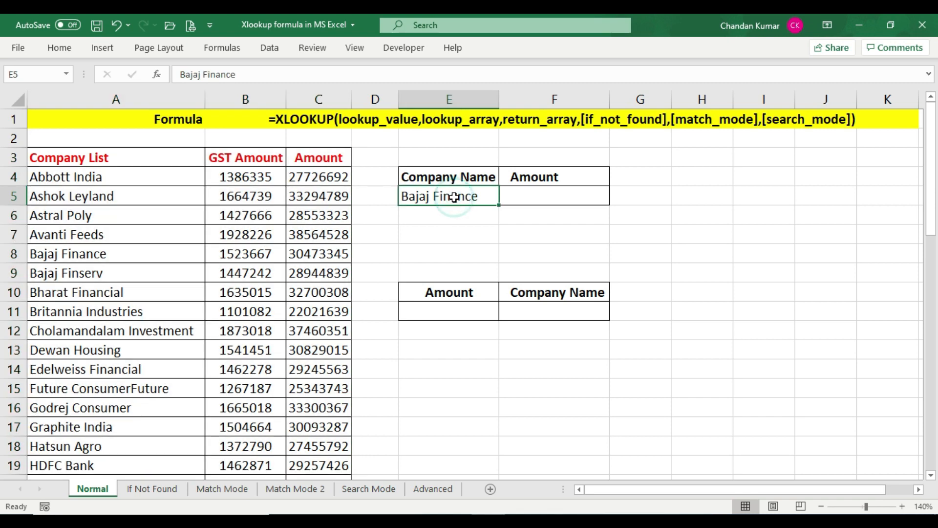
# Begin an XLOOKUP formula in F5 with the company name in E5 as the lookup value.
pyautogui.click(551, 198)
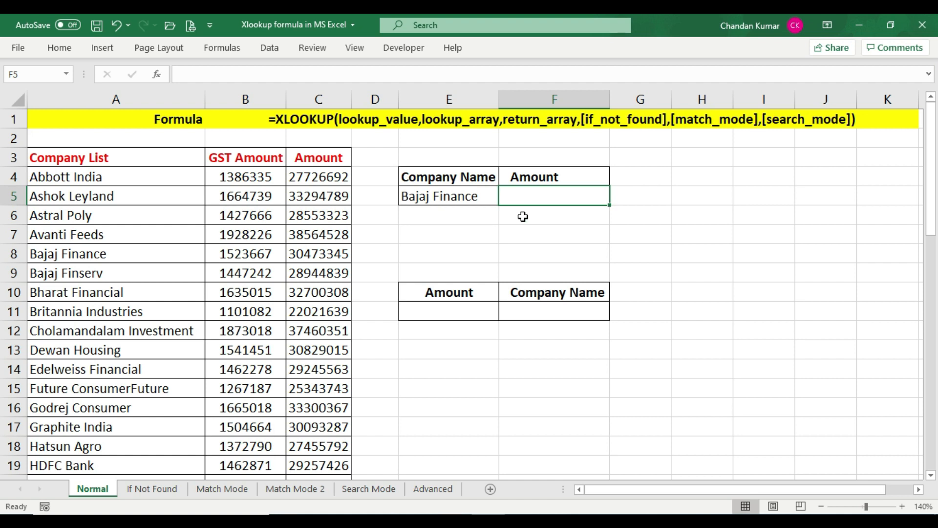
pyautogui.write('=')
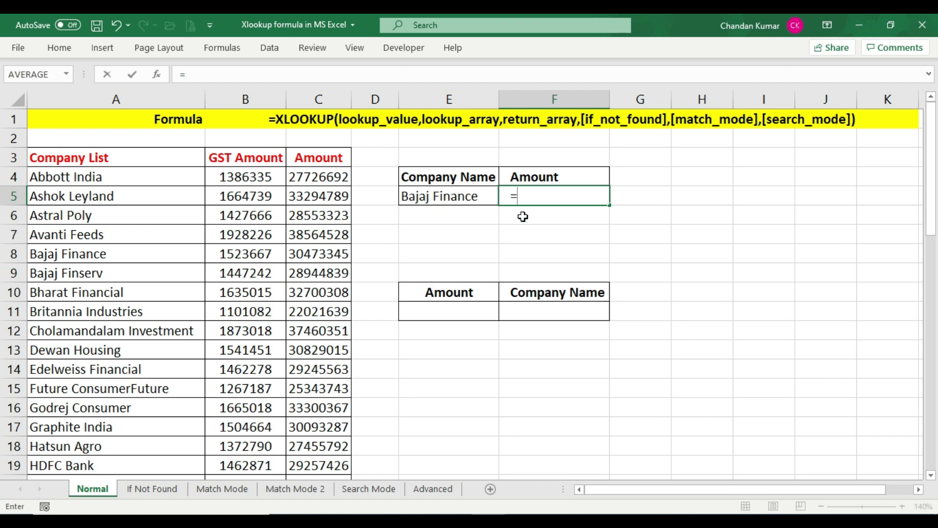
pyautogui.write('xl')
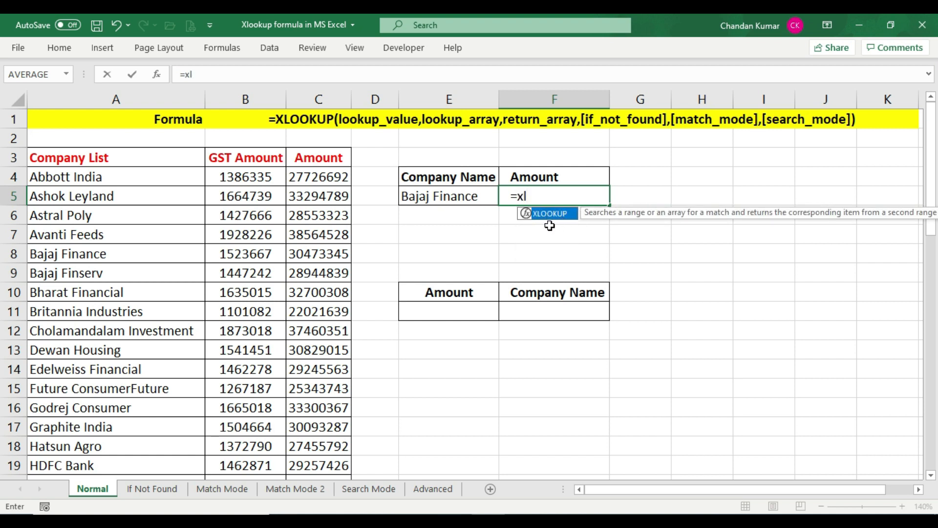
pyautogui.press('Tab')
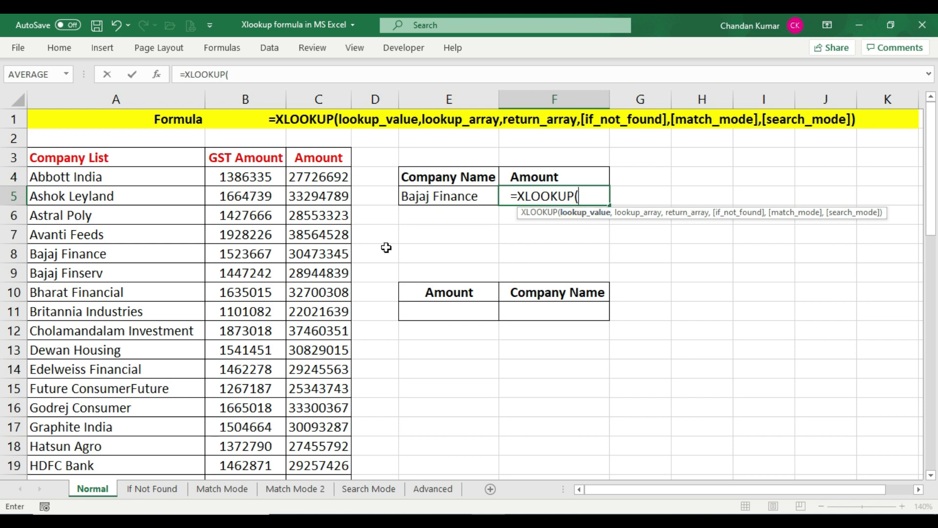
pyautogui.click(478, 195)
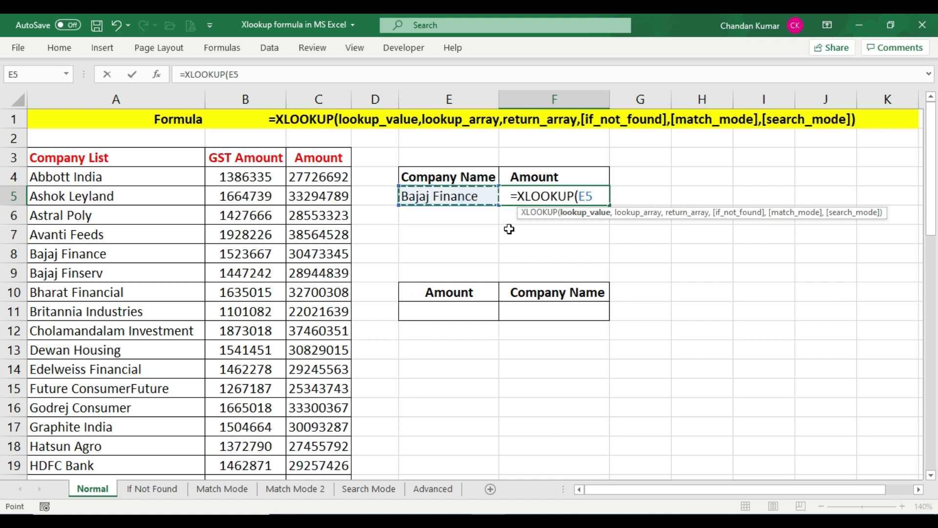
pyautogui.write(',')
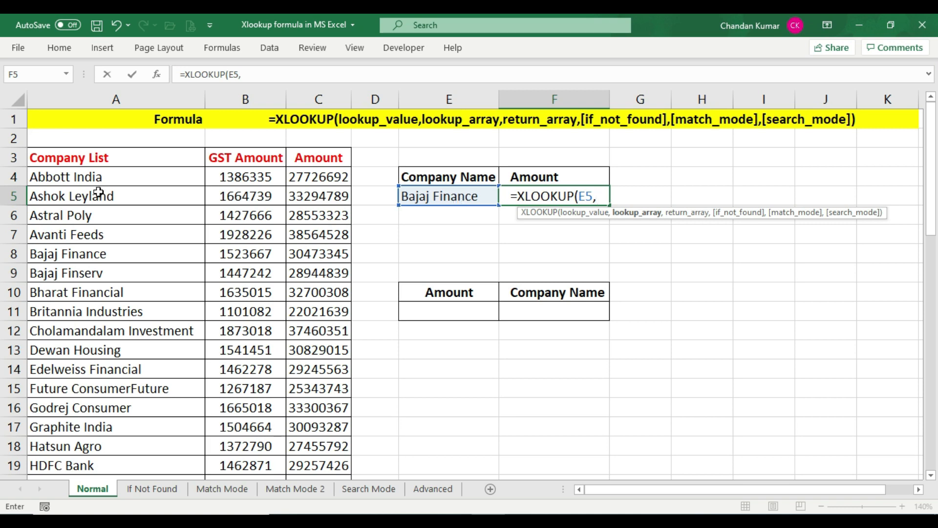
# Set the formula's lookup array to the Company List range A3:A51.
pyautogui.click(102, 155)
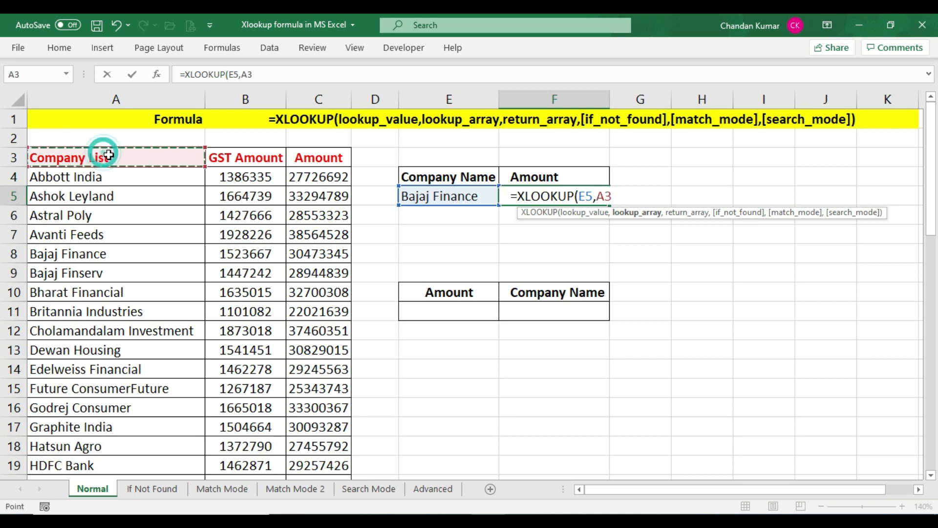
pyautogui.moveTo(144, 157); pyautogui.dragTo(201, 425)
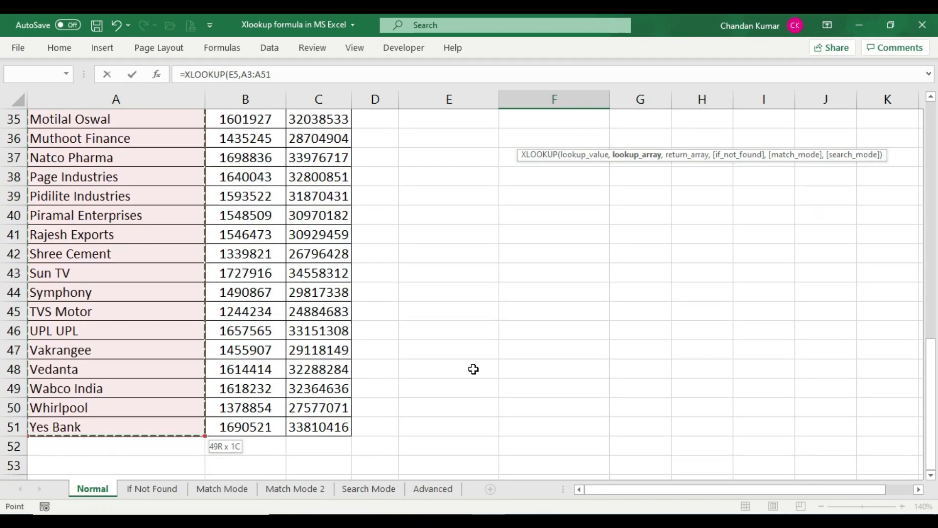
pyautogui.scroll(11, 562, 350)
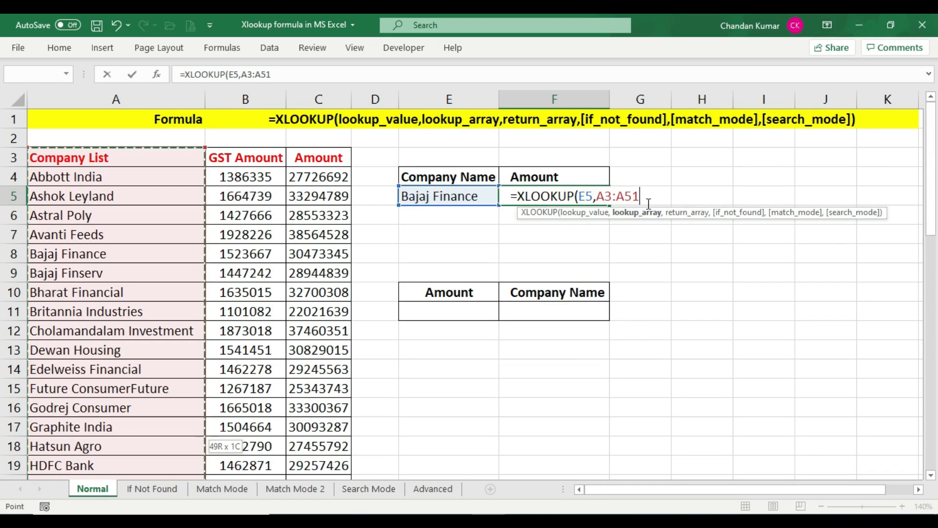
pyautogui.write(',')
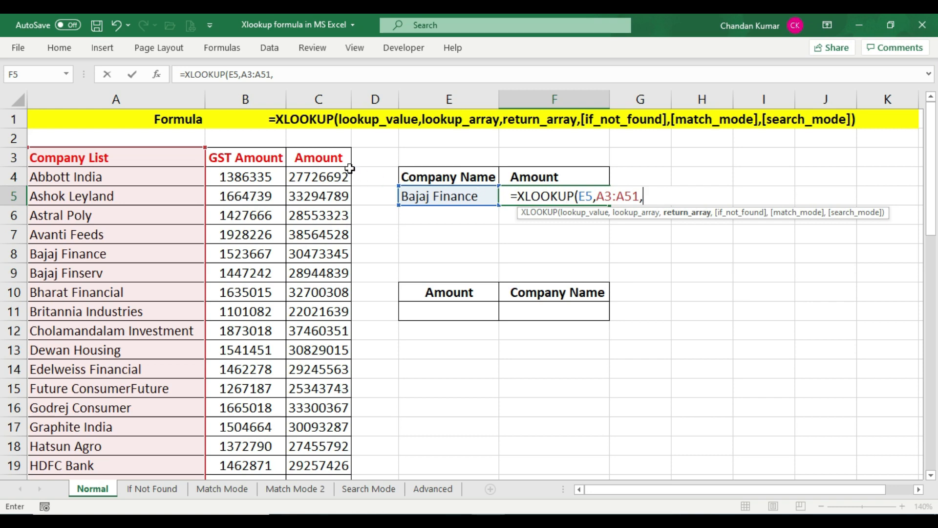
# Set the return array to the Amount range C3:C51 and complete the formula as =XLOOKUP(E5,A3:A51,C3:C51).
pyautogui.click(324, 157)
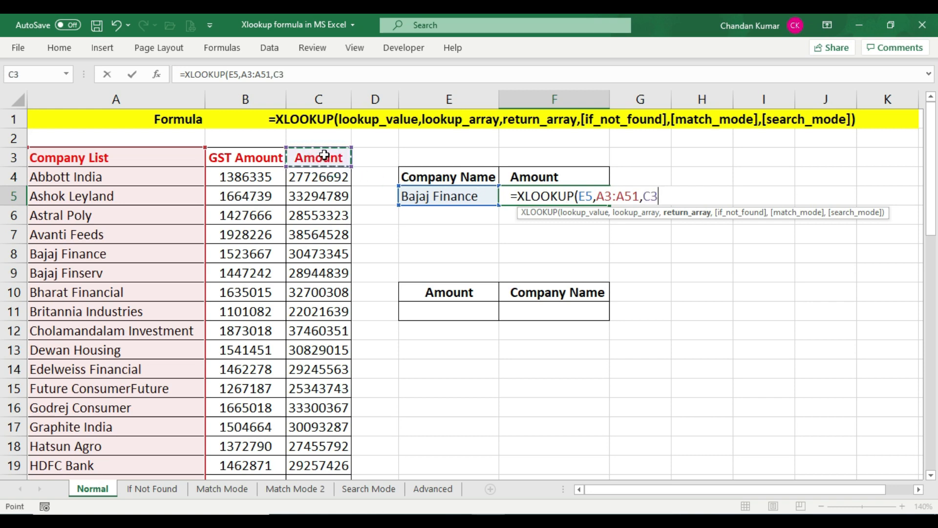
pyautogui.moveTo(324, 157); pyautogui.dragTo(327, 433)
pyautogui.scroll(12, 539, 356)
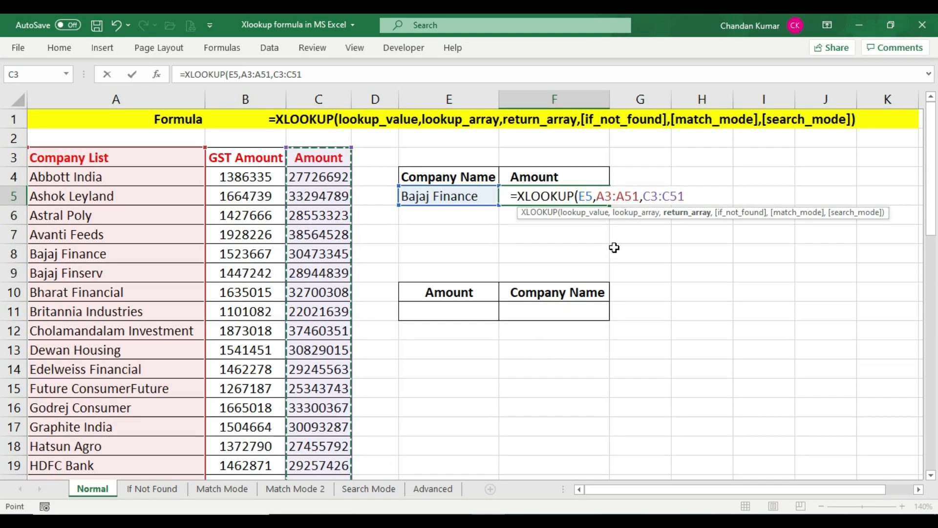
pyautogui.write(')')
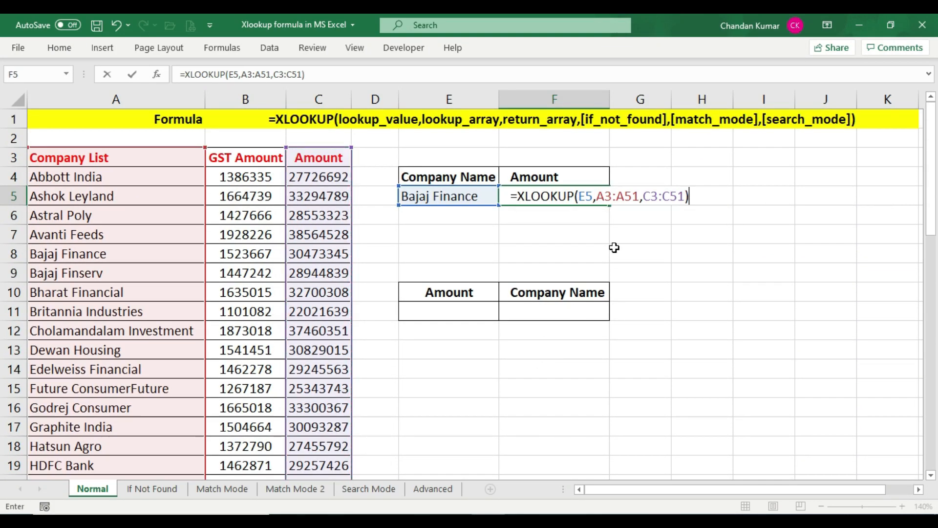
pyautogui.press('Return')
# Compare the looked-up amount in F5 with the Bajaj Finance entry in row 8 of the data table.
pyautogui.click(469, 197)
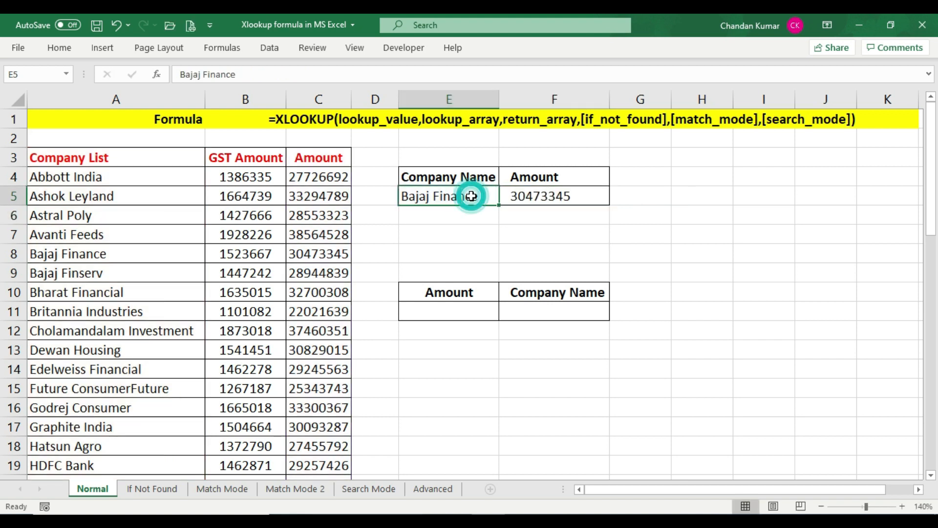
pyautogui.click(556, 197)
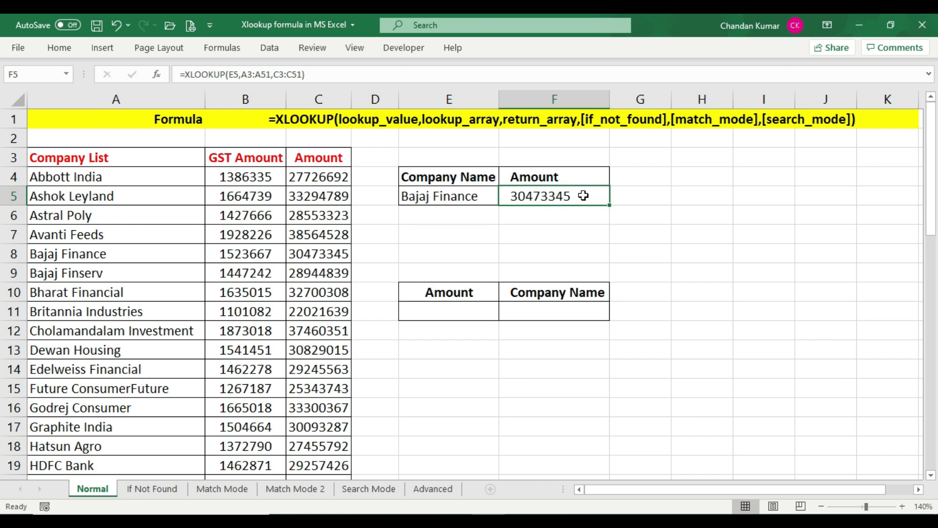
pyautogui.click(22, 255)
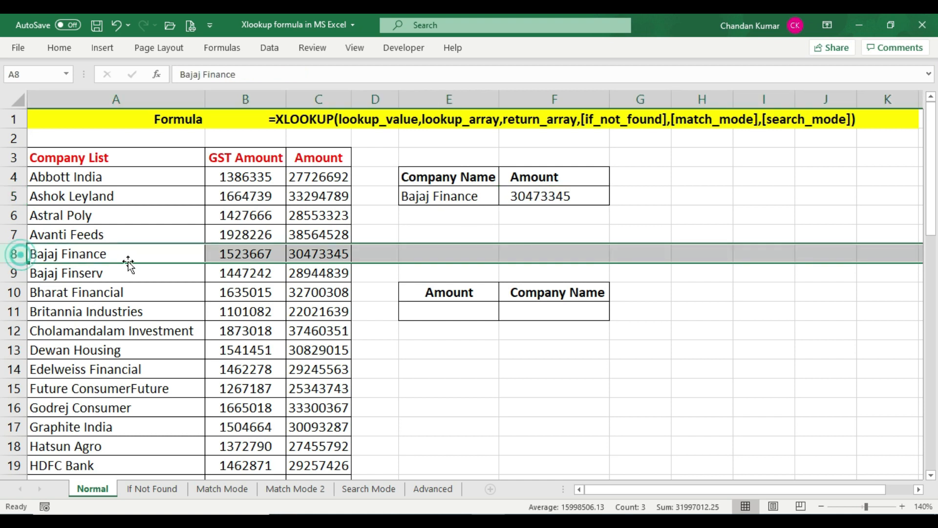
pyautogui.click(328, 254)
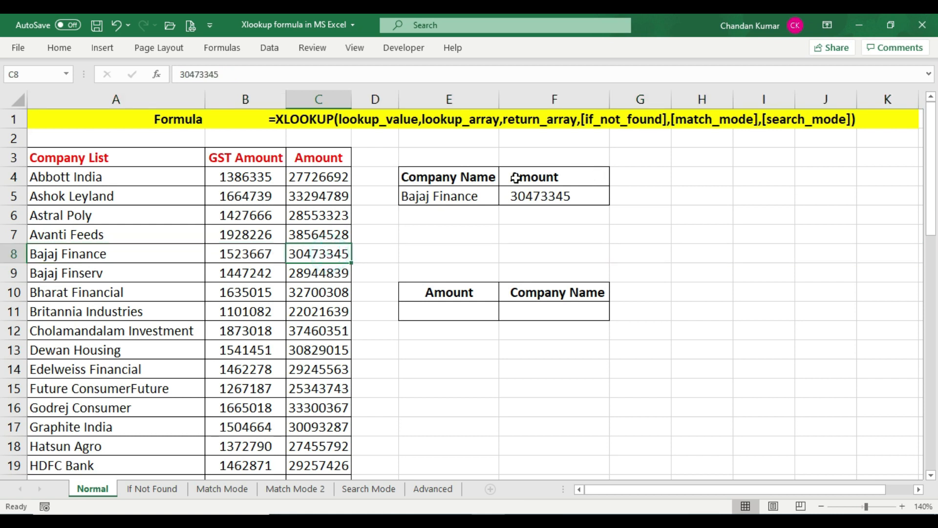
pyautogui.click(518, 197)
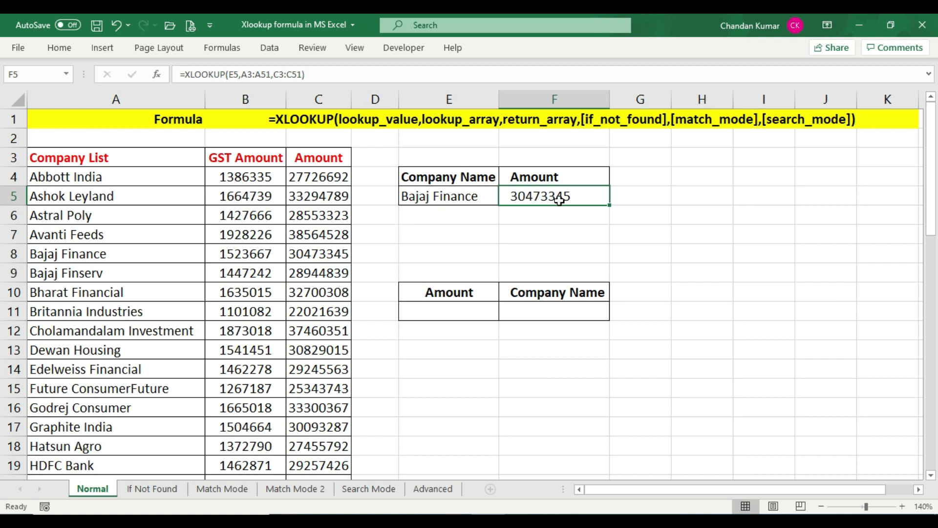
# Change the lookup company name in E5 to Astral Poly.
pyautogui.press('Left')
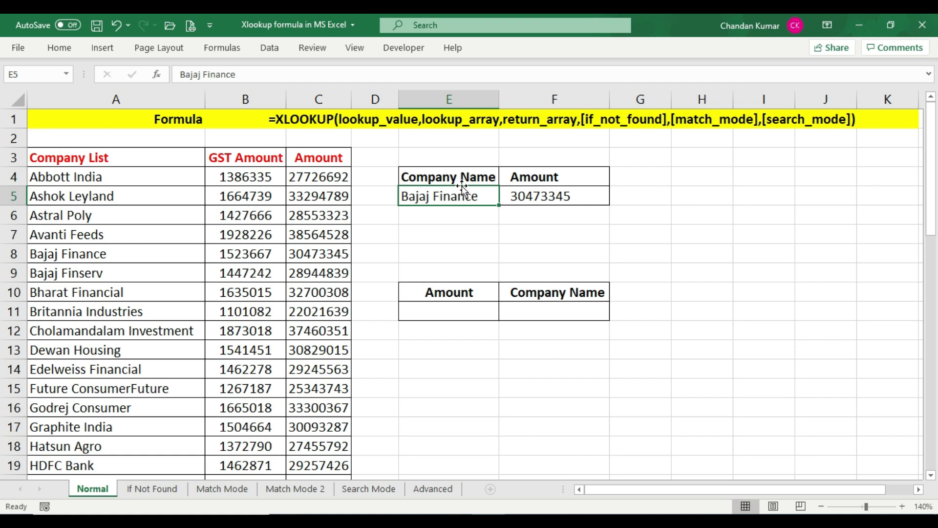
pyautogui.write('Ast')
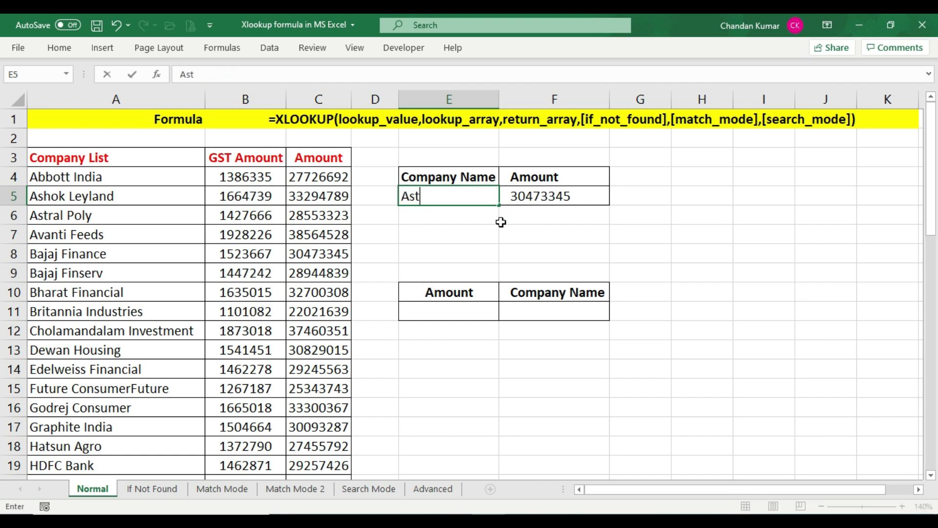
pyautogui.write('ral Poly')
pyautogui.press('Return')
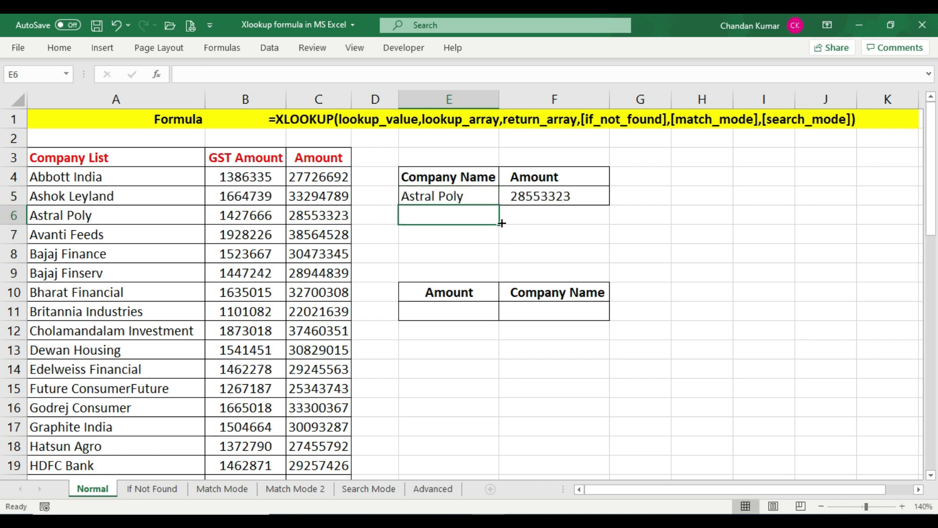
# Compare the amount in F5 with the Astral Poly entry in row 6 of the data table.
pyautogui.click(526, 196)
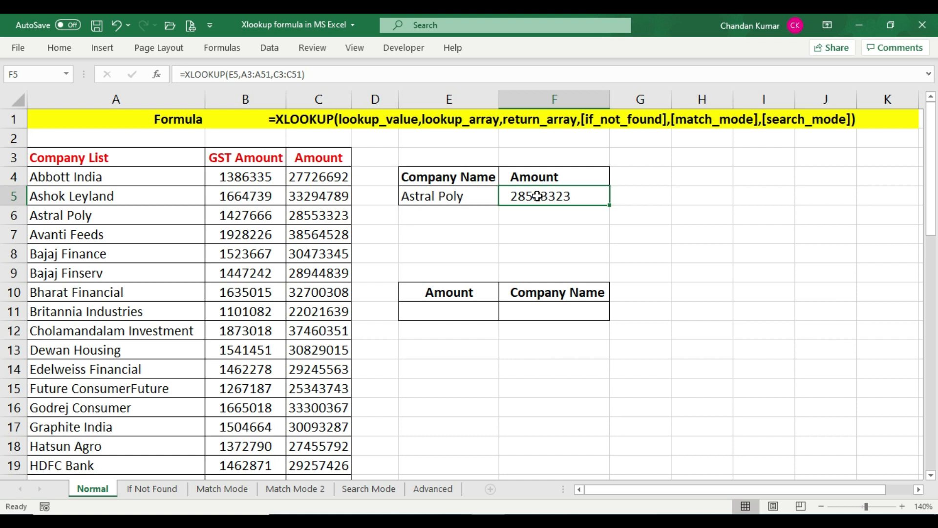
pyautogui.click(12, 215)
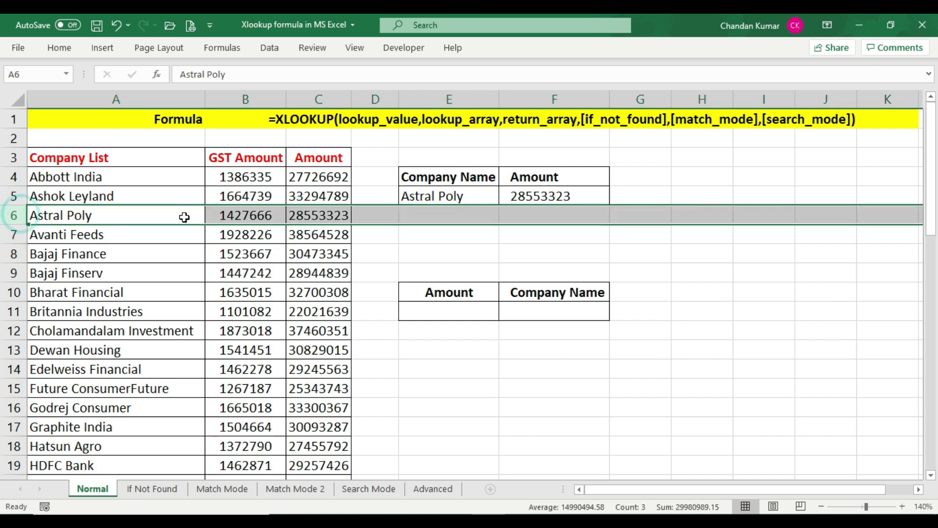
pyautogui.click(304, 215)
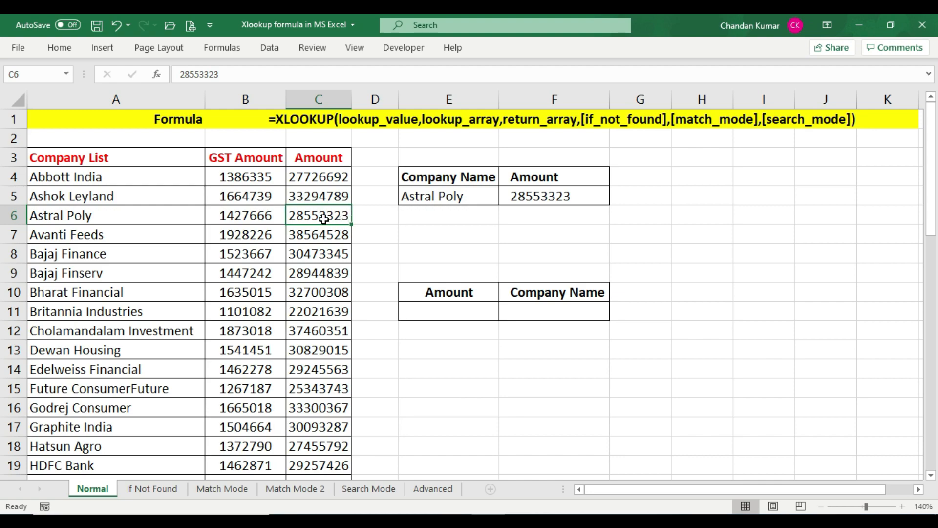
pyautogui.click(528, 196)
pyautogui.click(293, 213)
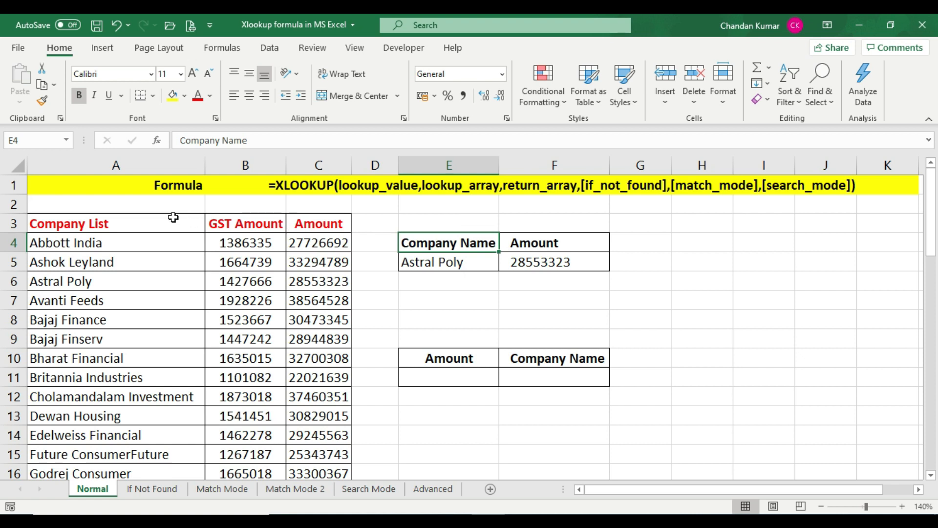
# Examine how the Company List, GST Amount and Amount columns are positioned relative to each other for lookups in either direction.
pyautogui.moveTo(174, 218); pyautogui.dragTo(163, 447)
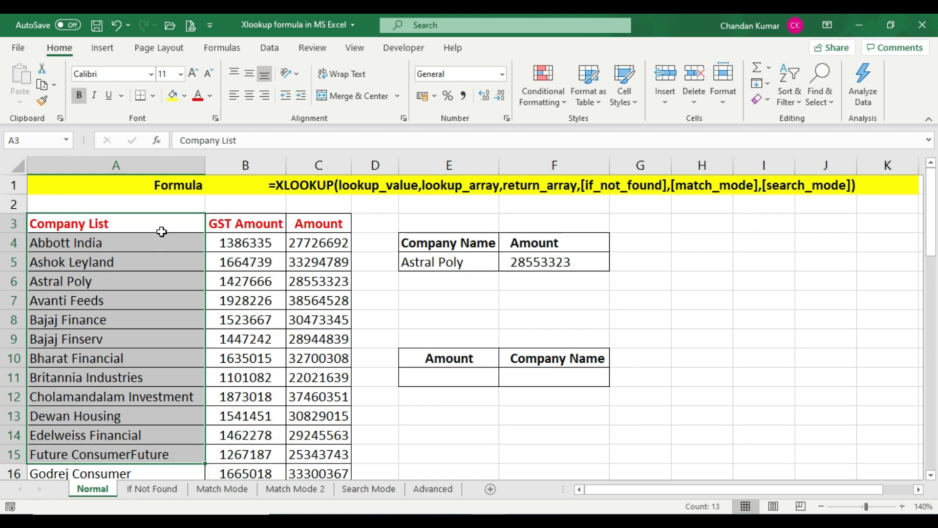
pyautogui.moveTo(317, 224); pyautogui.dragTo(316, 448)
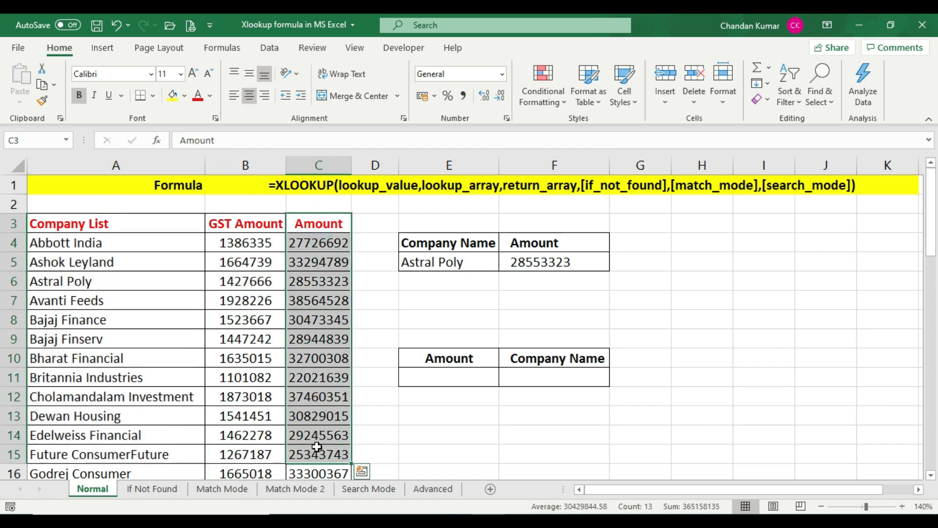
pyautogui.click(317, 416)
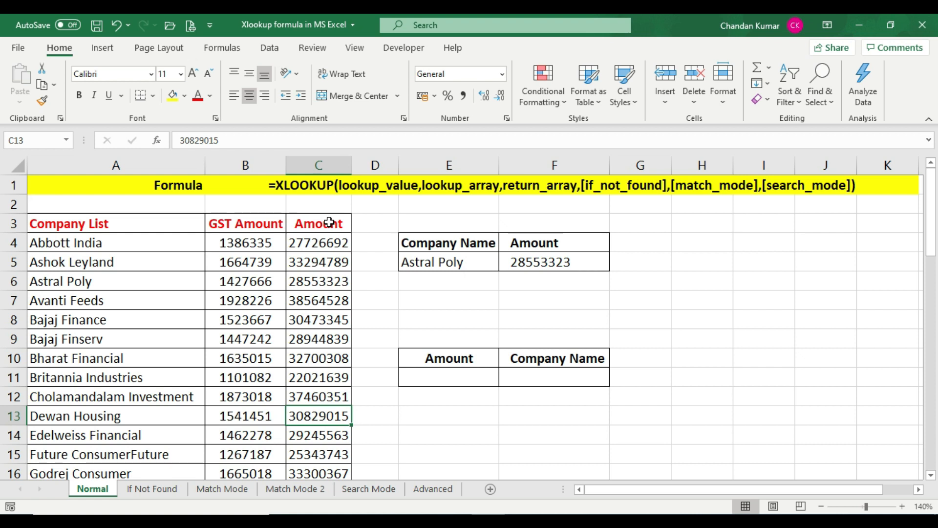
pyautogui.moveTo(329, 222); pyautogui.dragTo(318, 433)
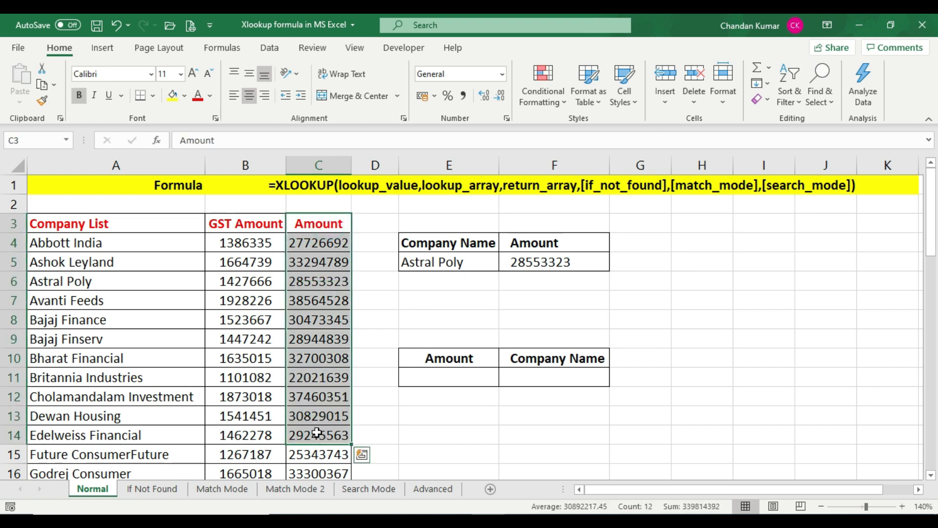
pyautogui.click(247, 431)
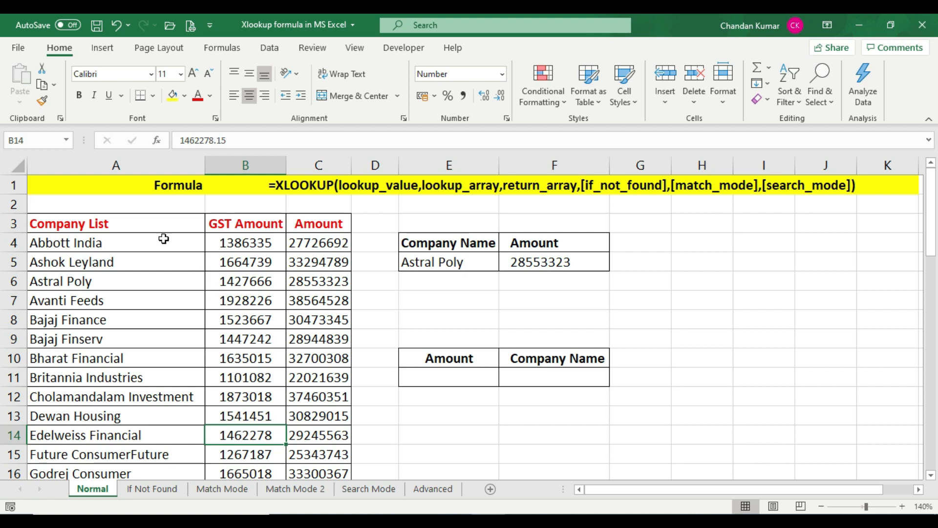
pyautogui.moveTo(160, 224); pyautogui.dragTo(160, 439)
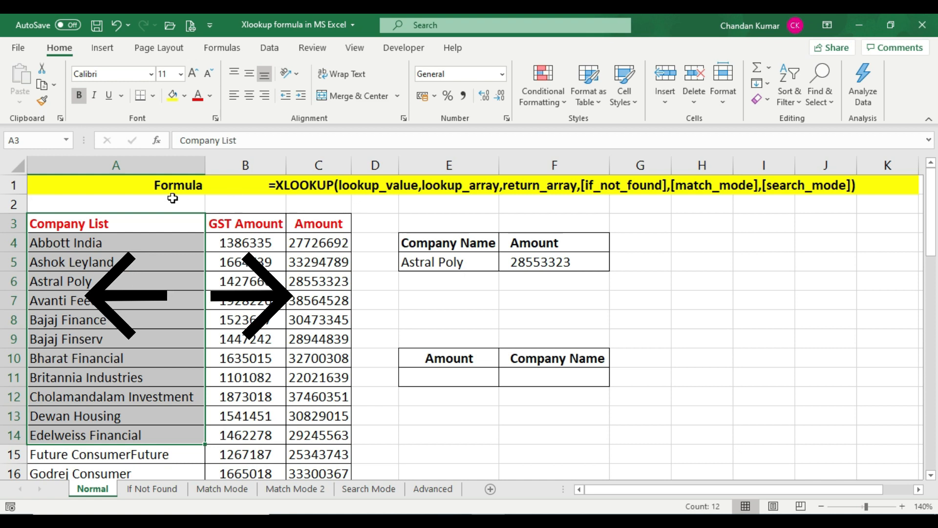
pyautogui.moveTo(246, 221); pyautogui.dragTo(245, 455)
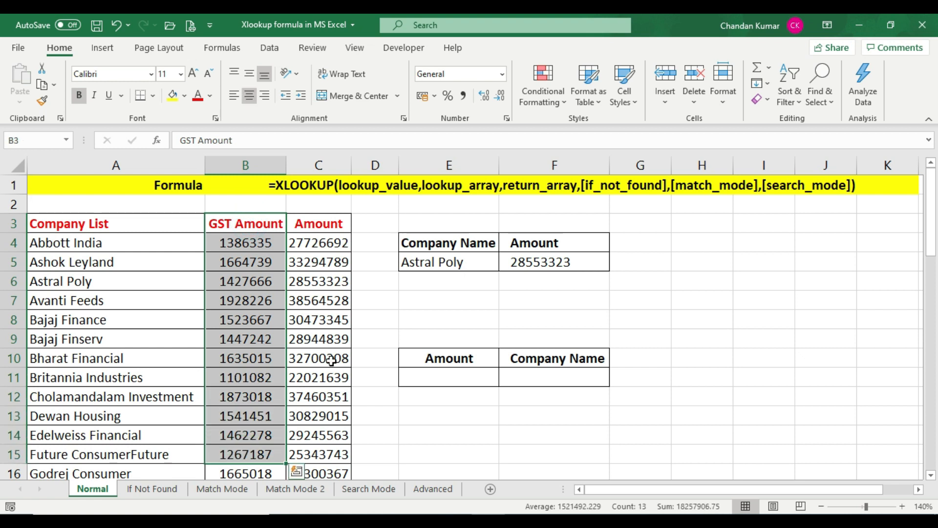
# Examine the entries of the Amount column in the company data table.
pyautogui.moveTo(333, 222); pyautogui.dragTo(316, 414)
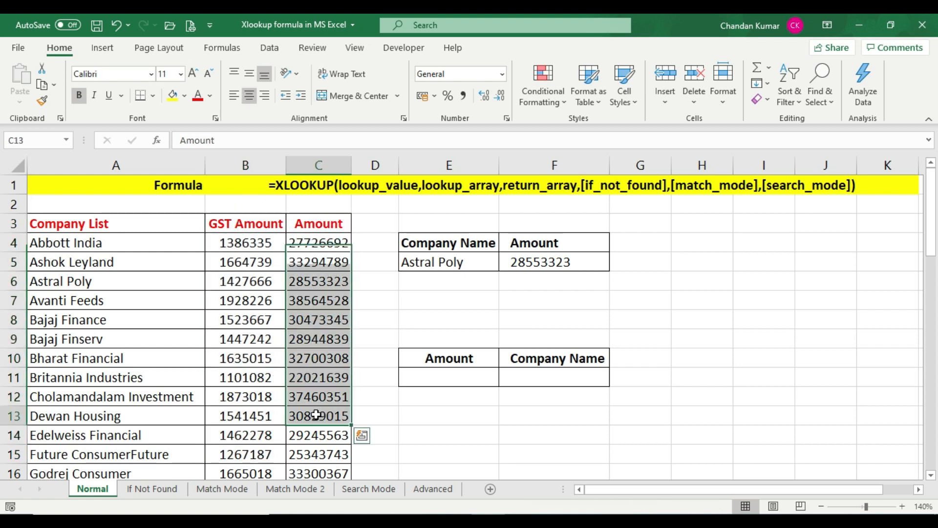
pyautogui.click(317, 415)
pyautogui.click(318, 435)
pyautogui.click(319, 455)
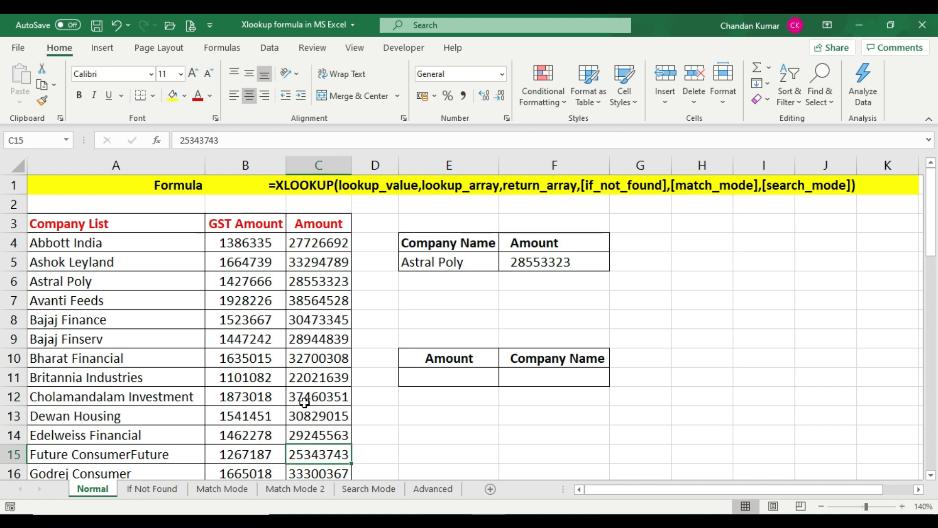
# Examine the month header row and the item rows of the table on the Advanced sheet.
pyautogui.click(438, 493)
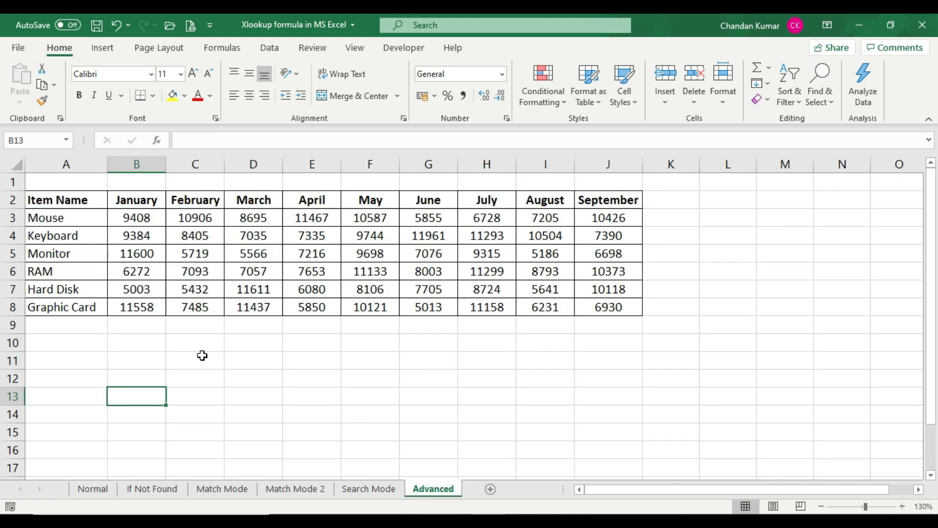
pyautogui.click(10, 199)
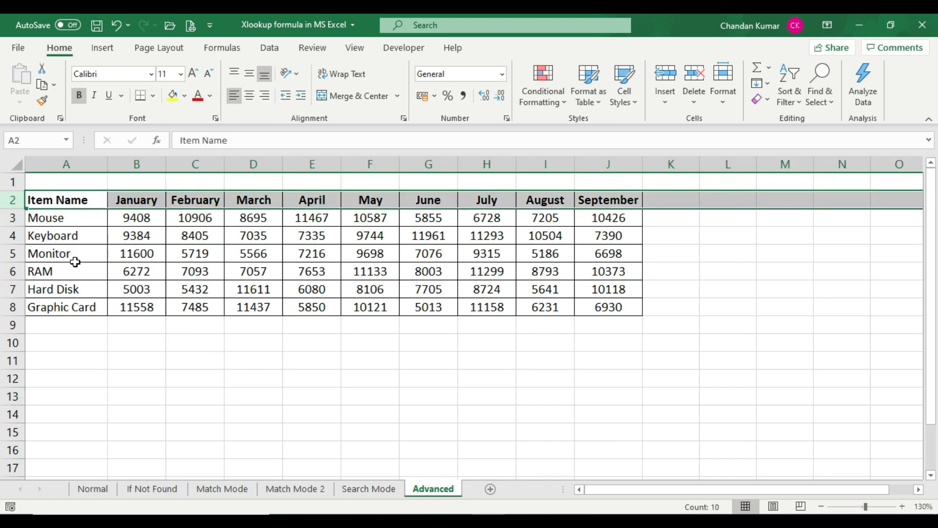
pyautogui.click(65, 222)
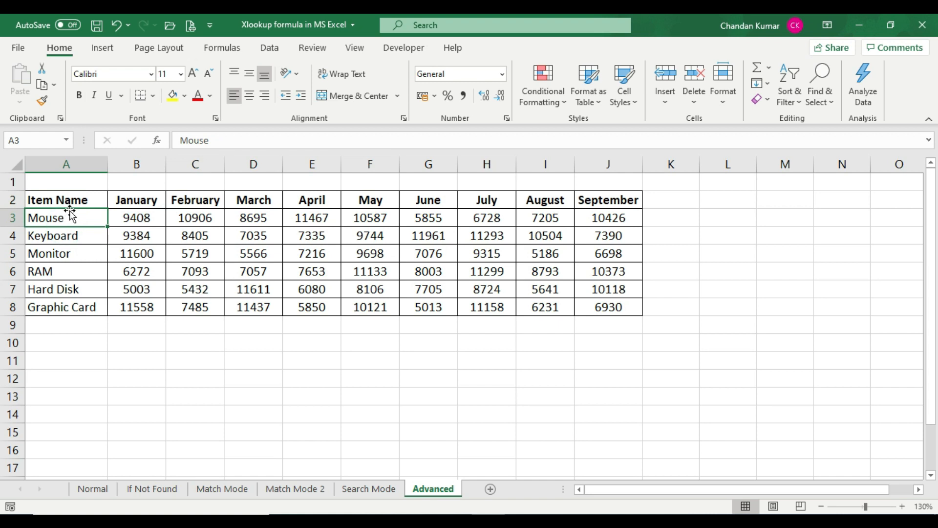
pyautogui.moveTo(12, 218); pyautogui.dragTo(15, 305)
pyautogui.click(61, 289)
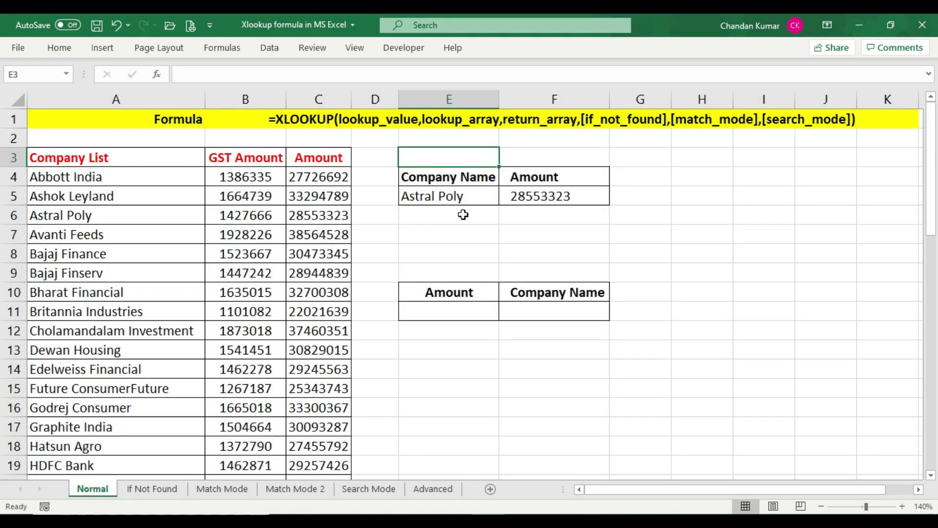
# On the Normal sheet, review the XLOOKUP in F5 against its lookup value in E5, the Company List column and the Amount column.
pyautogui.click(473, 195)
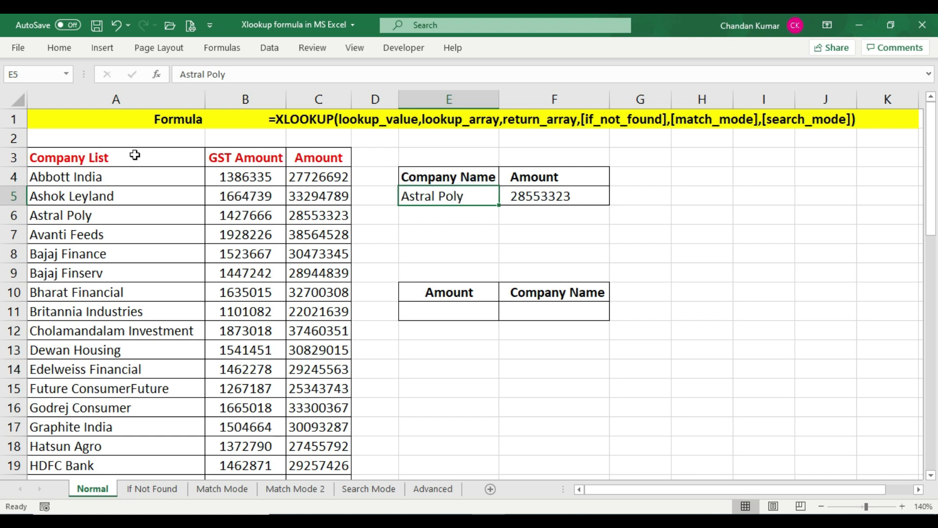
pyautogui.moveTo(135, 155); pyautogui.dragTo(132, 444)
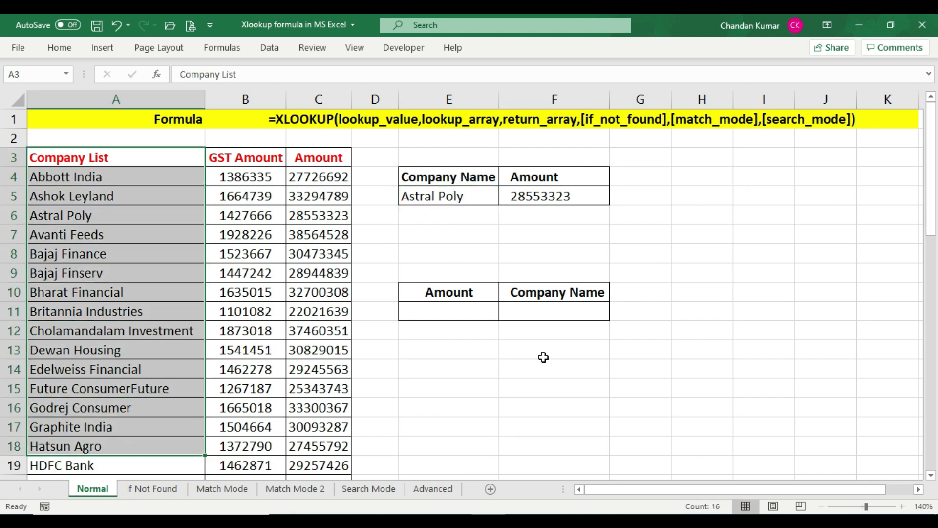
pyautogui.click(584, 206)
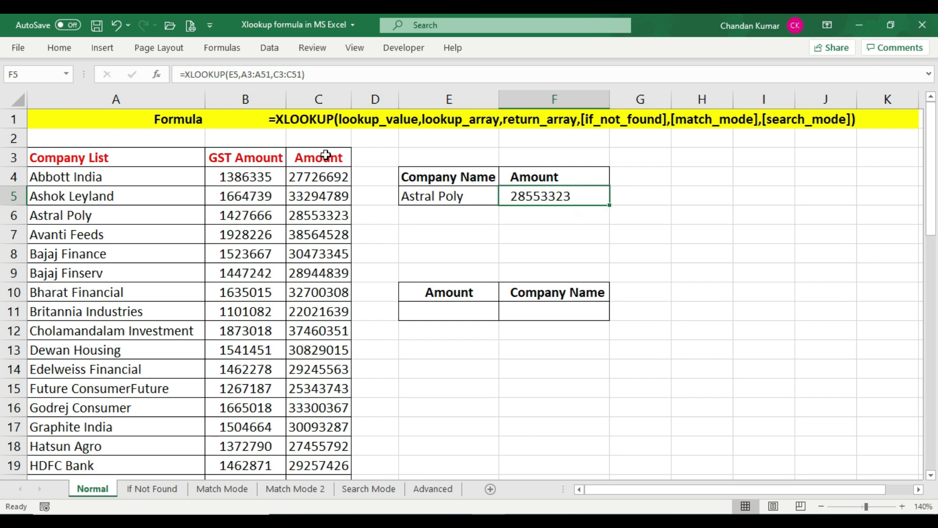
pyautogui.moveTo(325, 155); pyautogui.dragTo(318, 464)
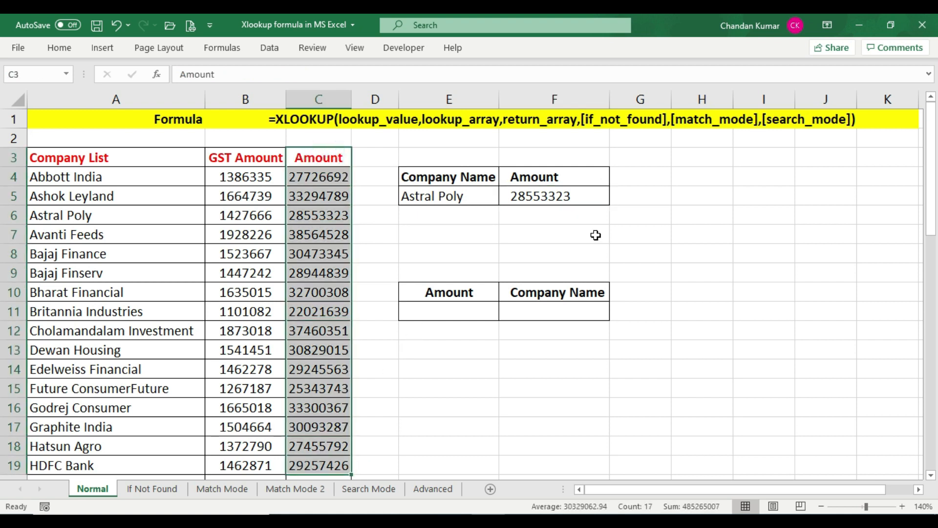
pyautogui.click(595, 192)
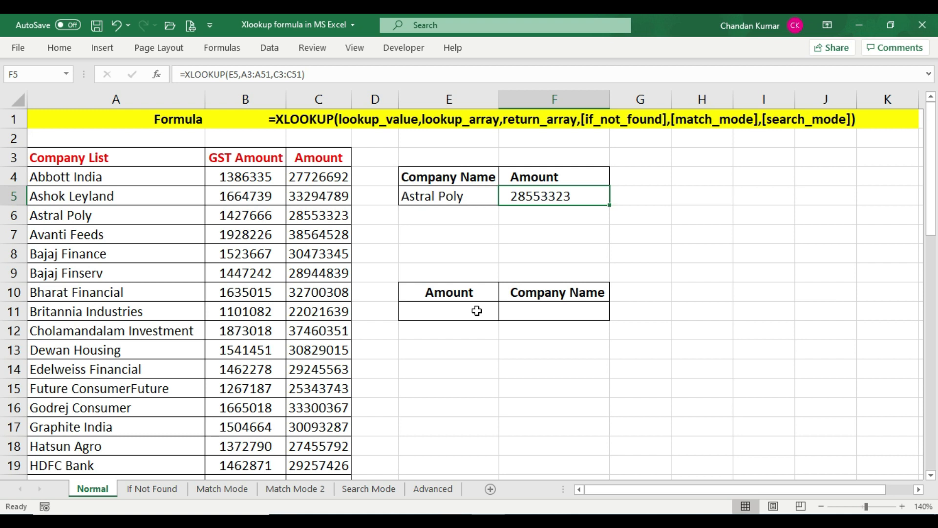
# Enter 30473345 as the lookup amount in E11 of the second lookup table.
pyautogui.click(483, 293)
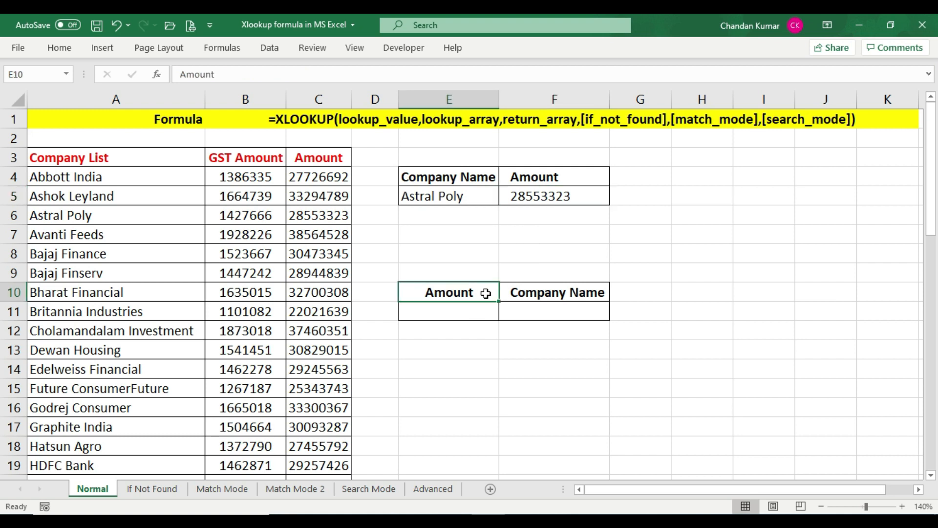
pyautogui.click(461, 312)
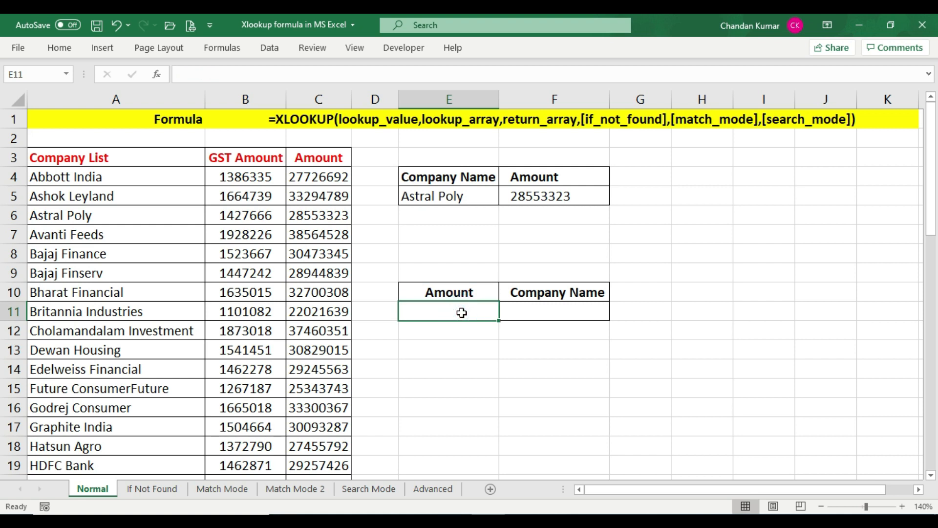
pyautogui.click(535, 307)
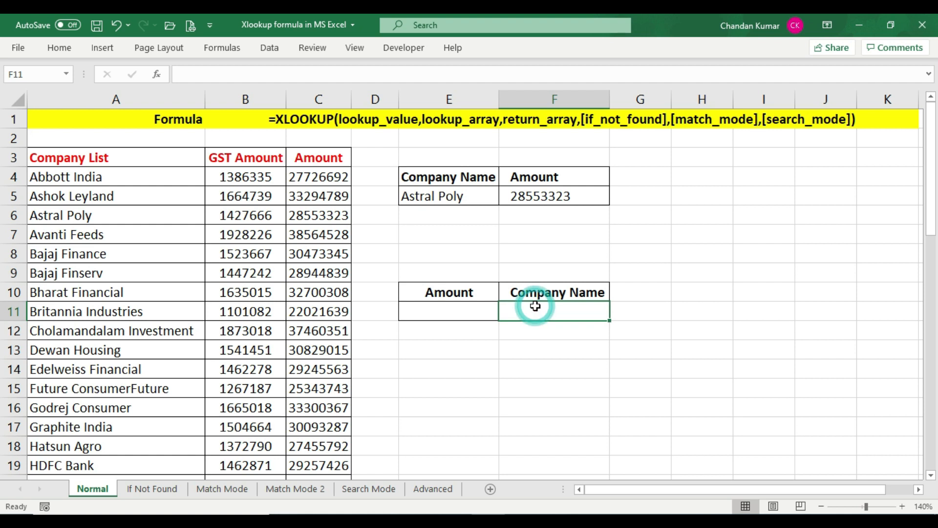
pyautogui.click(451, 314)
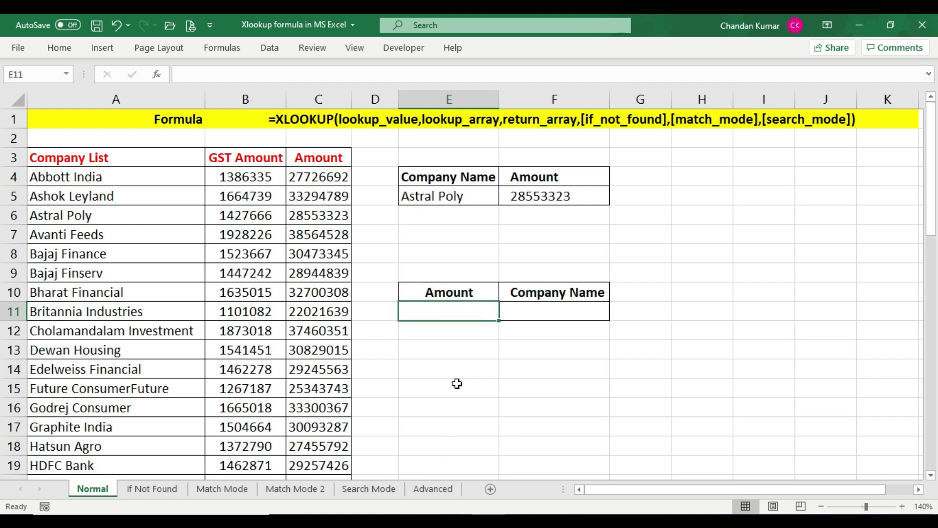
pyautogui.write('304733')
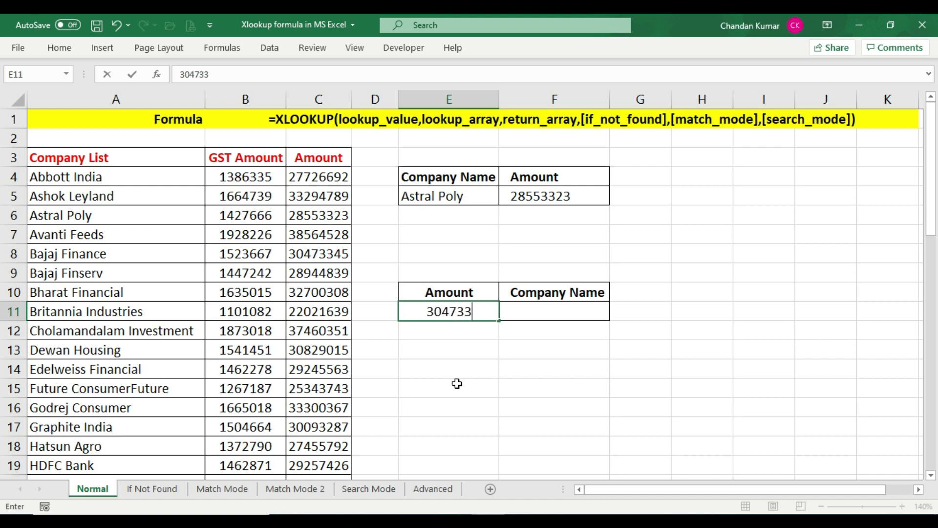
pyautogui.write('45')
pyautogui.click(556, 313)
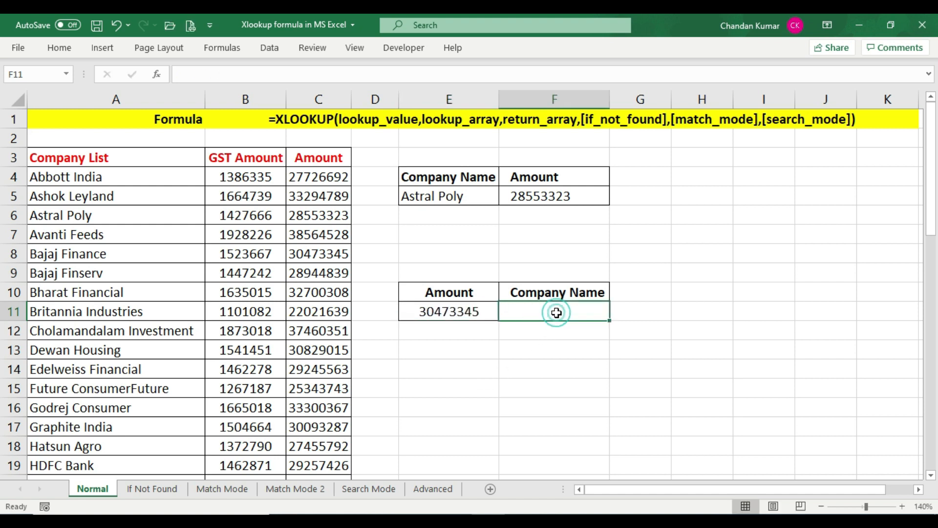
# Start an XLOOKUP formula in F11 with E11 as the lookup value.
pyautogui.click(457, 313)
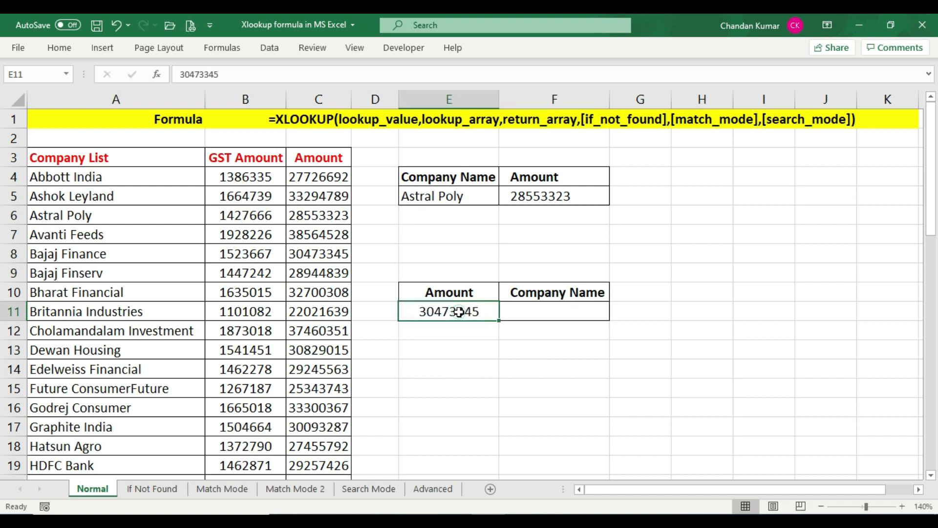
pyautogui.click(535, 311)
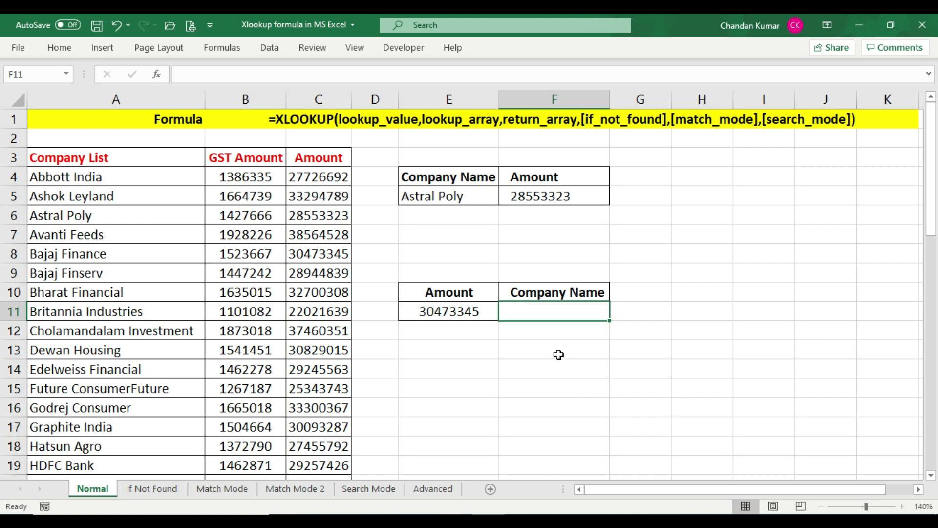
pyautogui.write('=x')
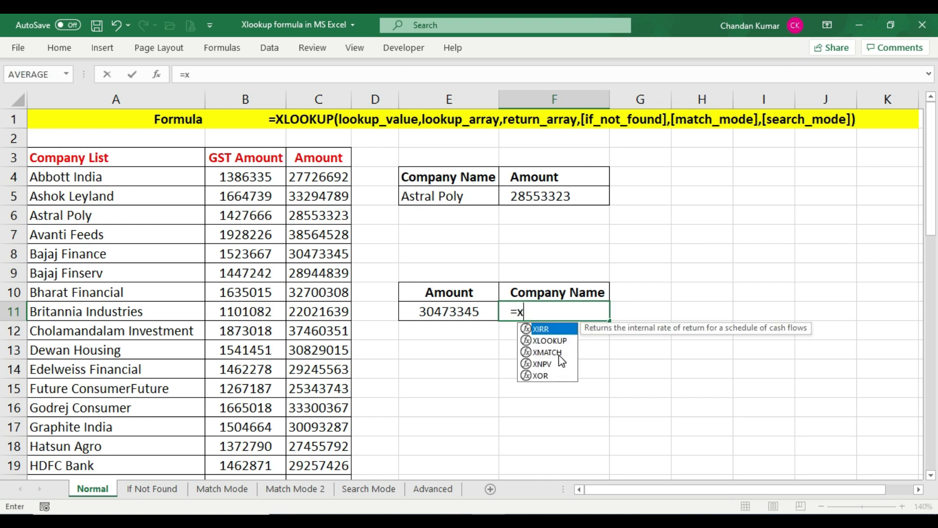
pyautogui.write('l')
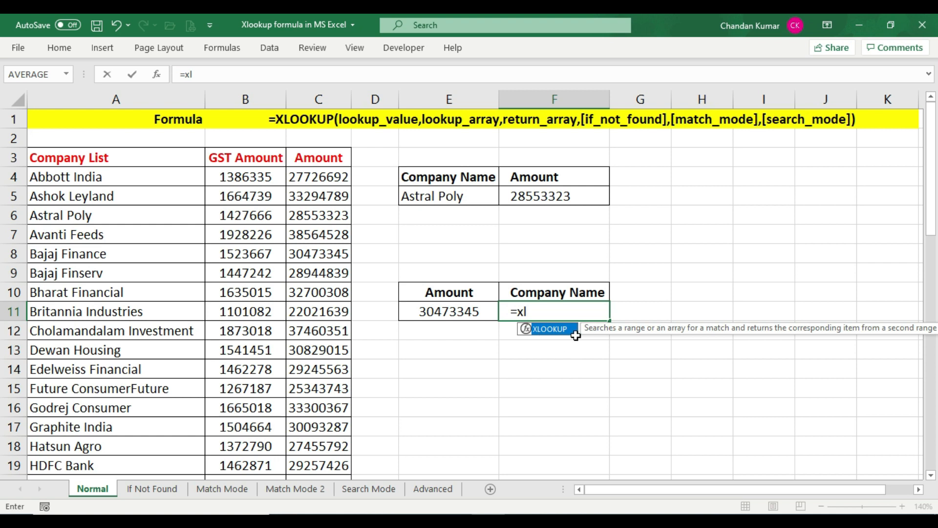
pyautogui.press('Tab')
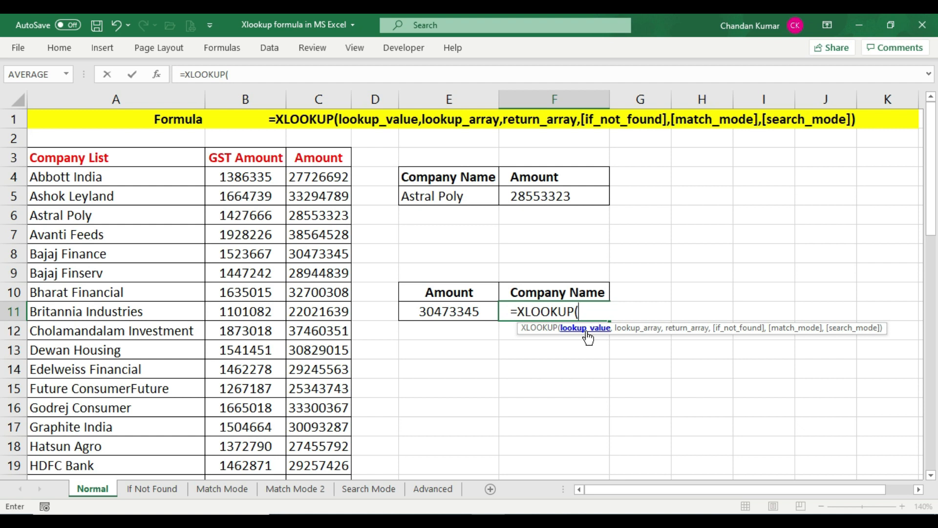
pyautogui.click(486, 313)
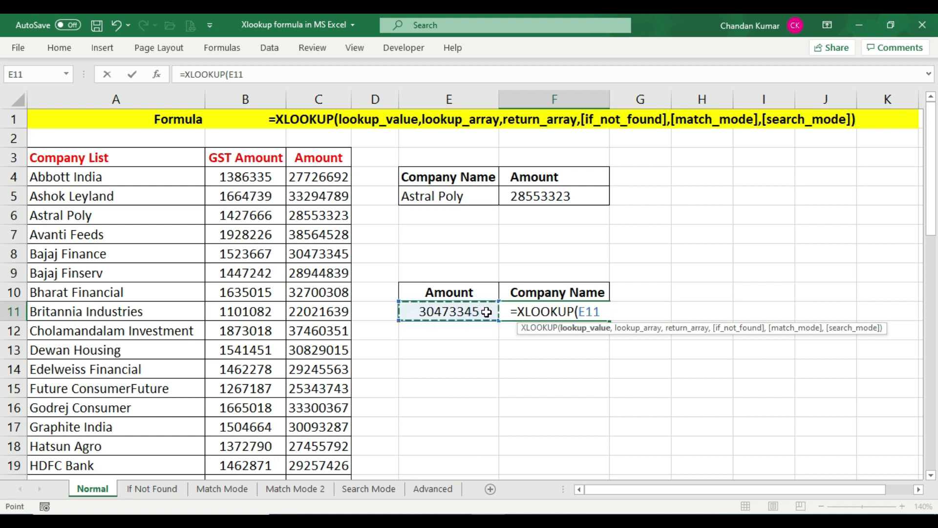
pyautogui.write(',')
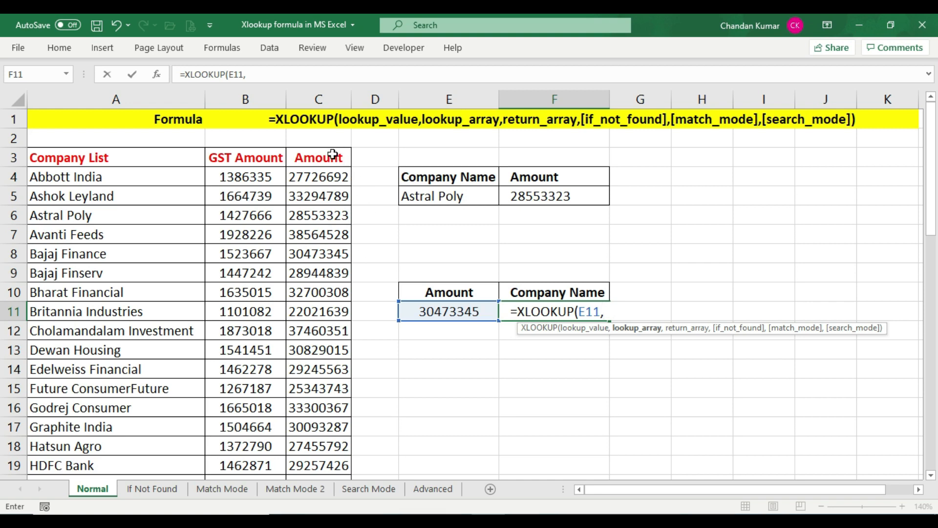
# Set the formula's lookup array to the Amount column range C3:C51.
pyautogui.moveTo(332, 154); pyautogui.dragTo(329, 421)
pyautogui.scroll(12, 520, 392)
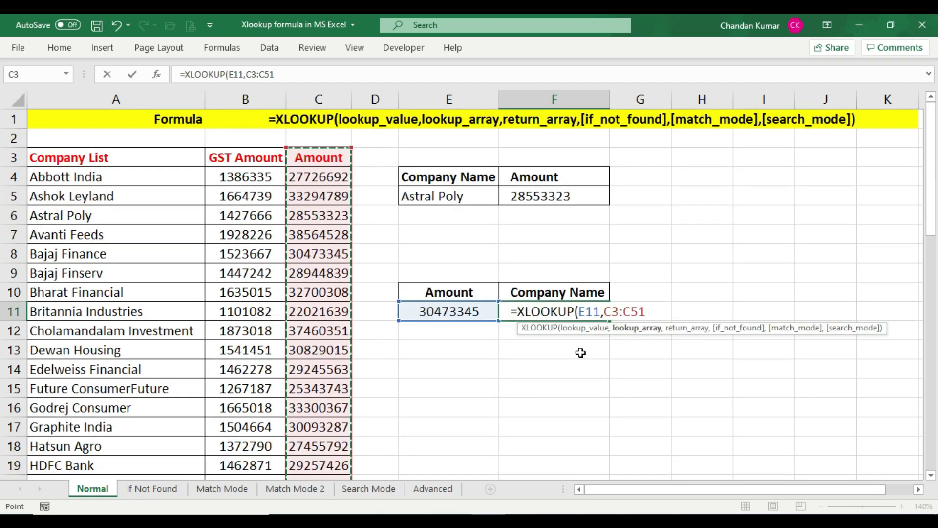
pyautogui.write(',')
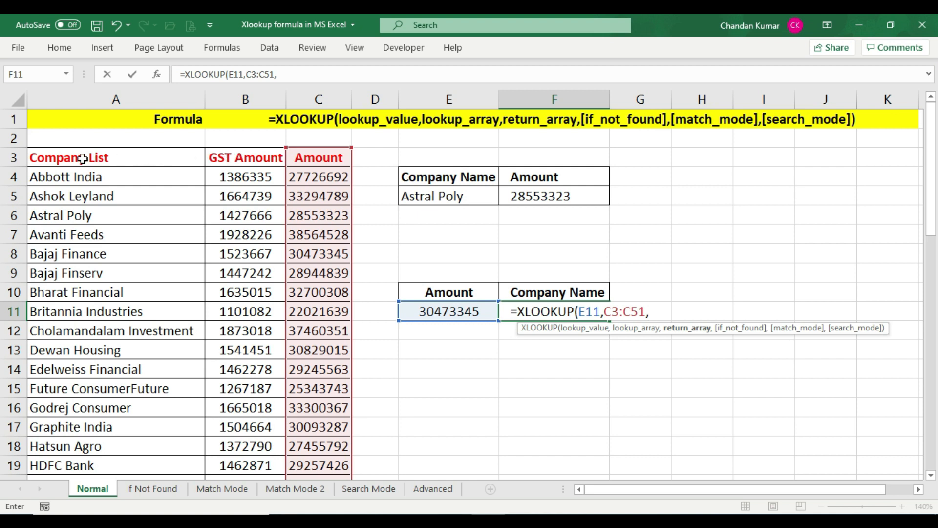
# Set the return array to the Company List range A3:A51 and complete the formula as =XLOOKUP(E11,C3:C51,A3:A51).
pyautogui.click(146, 159)
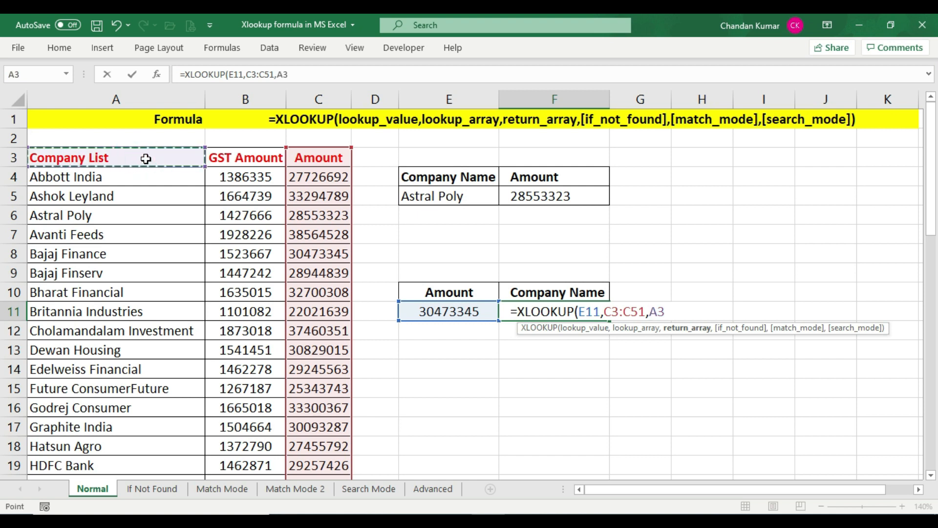
pyautogui.moveTo(146, 157); pyautogui.dragTo(149, 443)
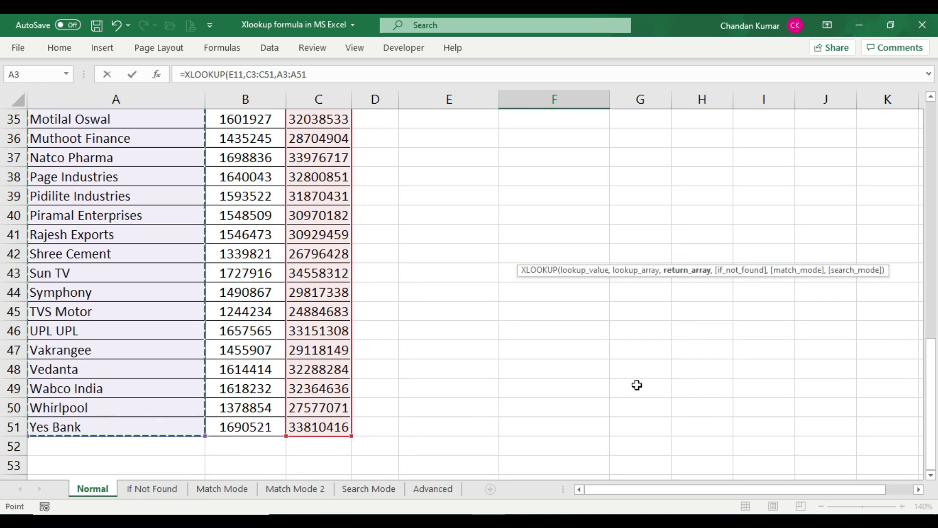
pyautogui.scroll(11, 635, 383)
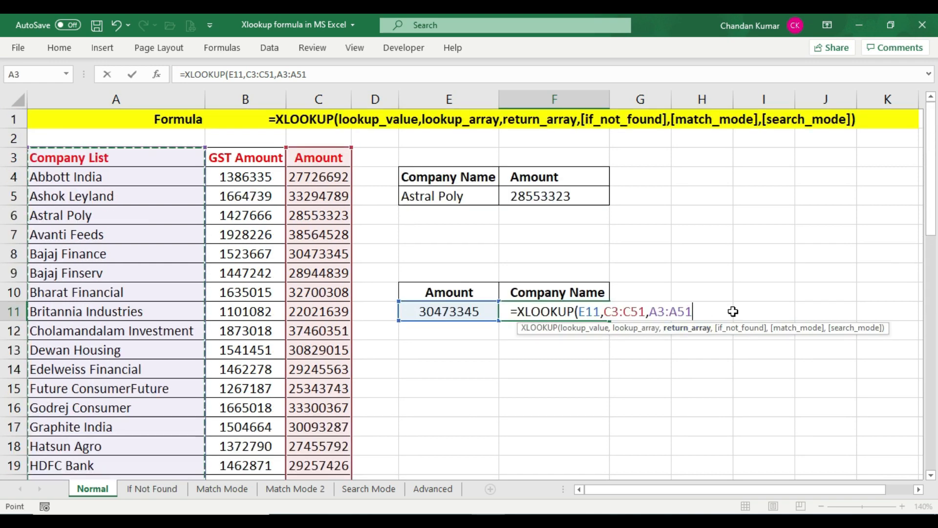
pyautogui.write(',')
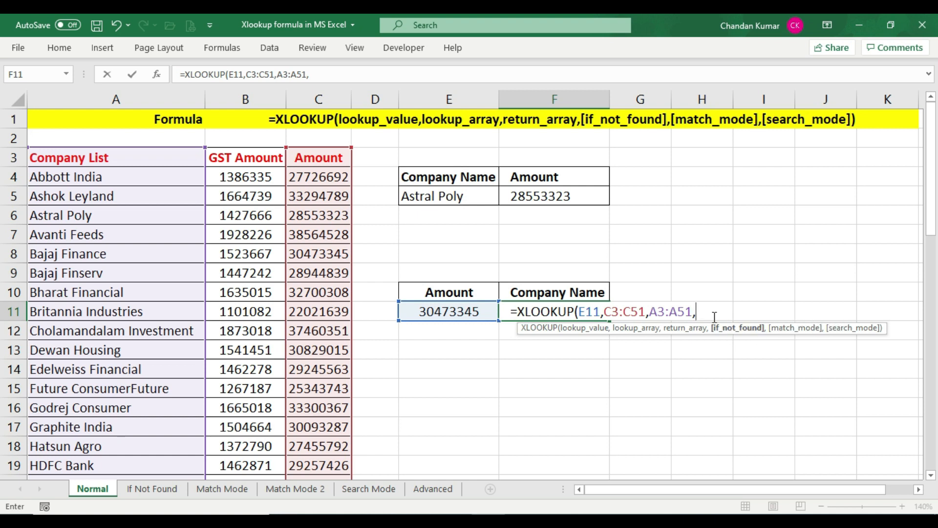
pyautogui.press('BackSpace')
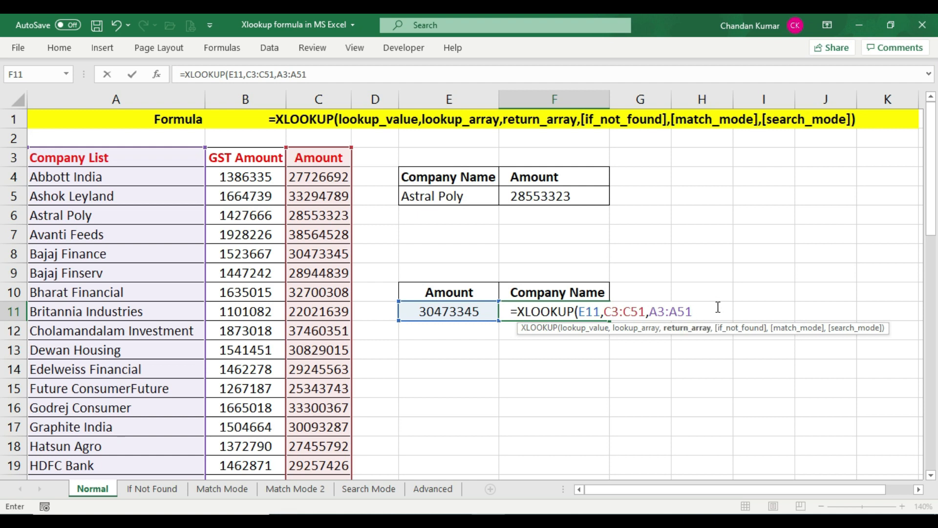
pyautogui.write(')')
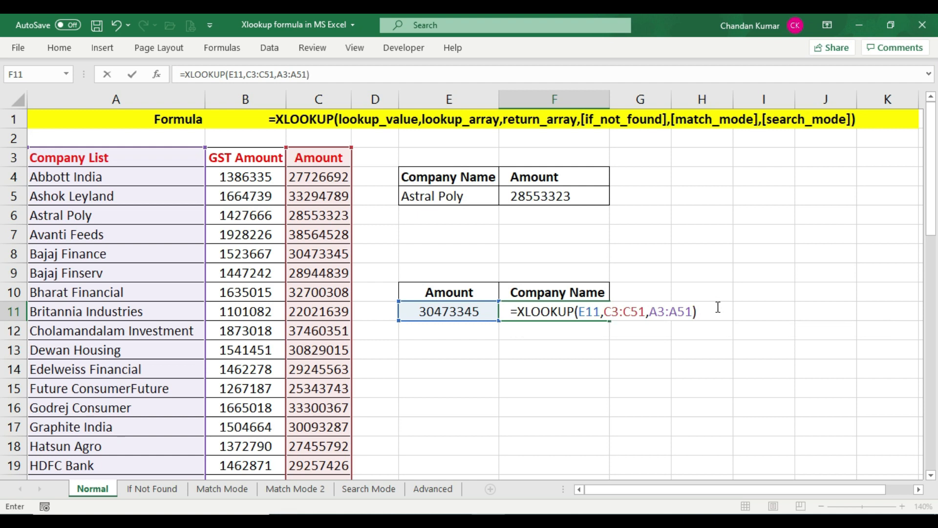
pyautogui.press('Return')
# Compare the company name returned in F11 with the entry for the same amount in row 8 of the data table.
pyautogui.click(545, 298)
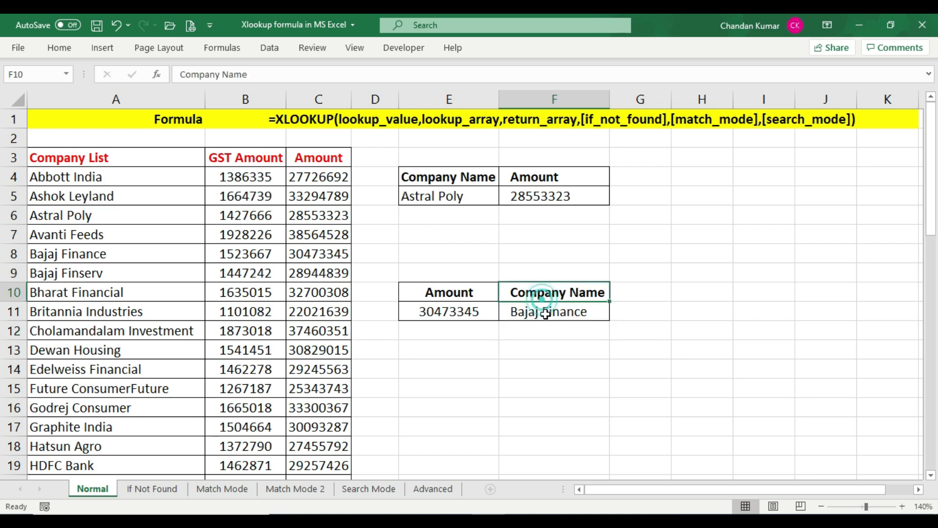
pyautogui.click(545, 311)
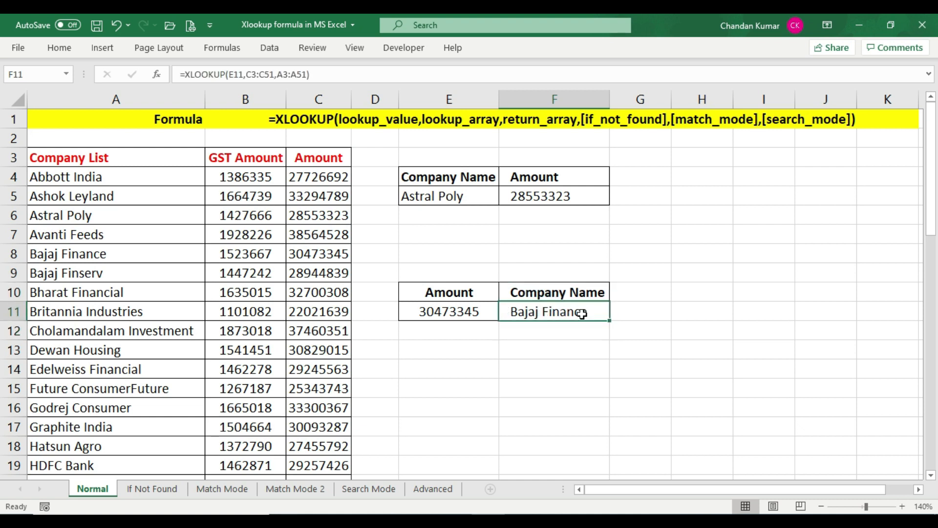
pyautogui.click(325, 253)
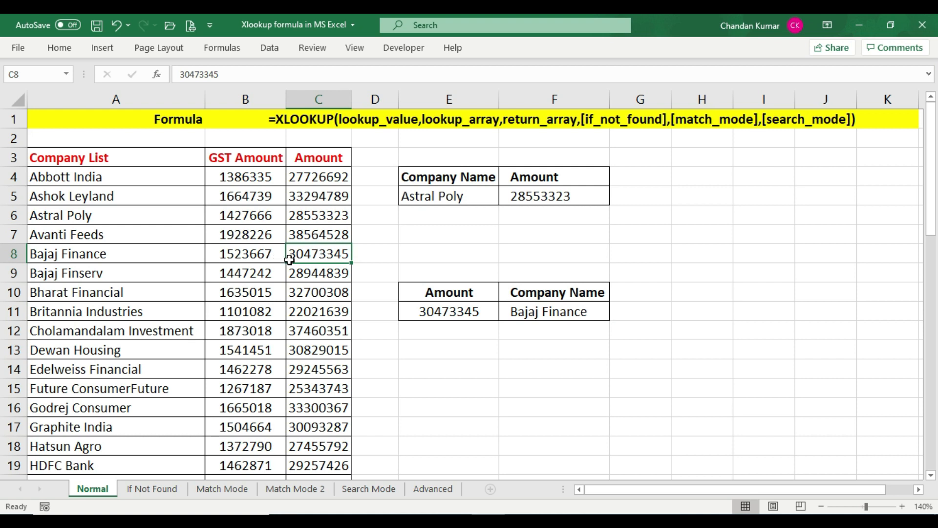
# Check the row 8 record against the F11 result, then set the lookup amount in E11 to 30829015.
pyautogui.click(13, 253)
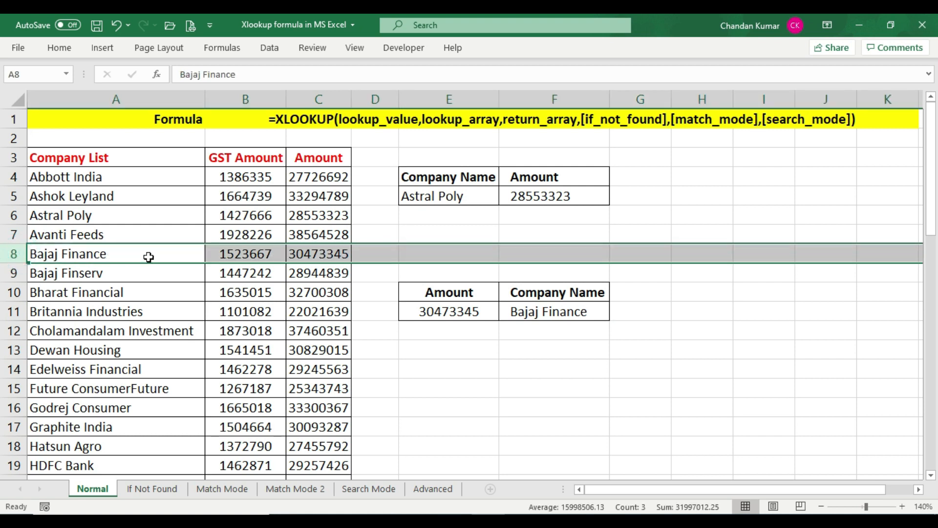
pyautogui.click(574, 312)
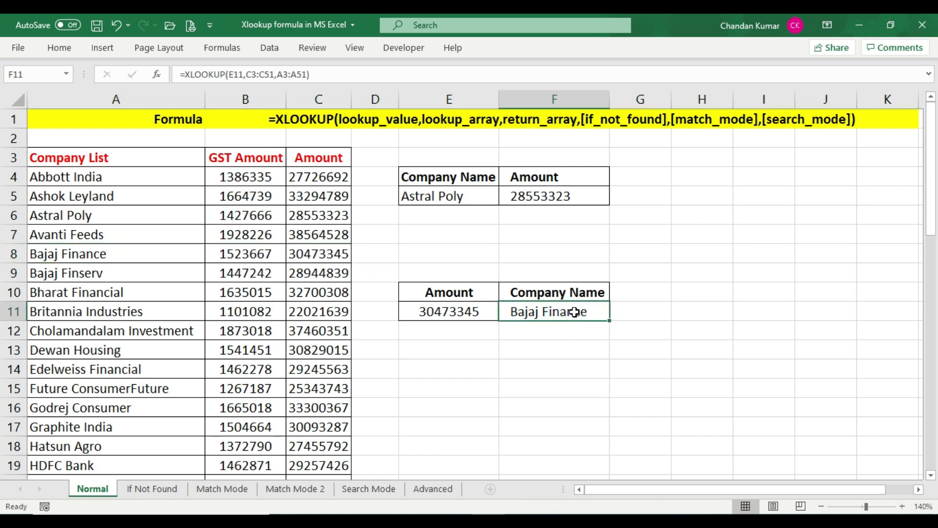
pyautogui.click(470, 311)
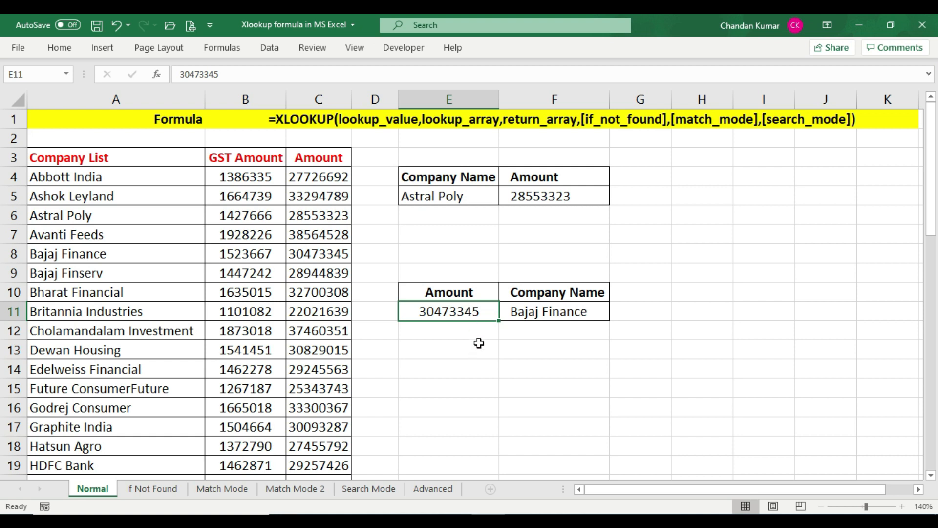
pyautogui.write('308290')
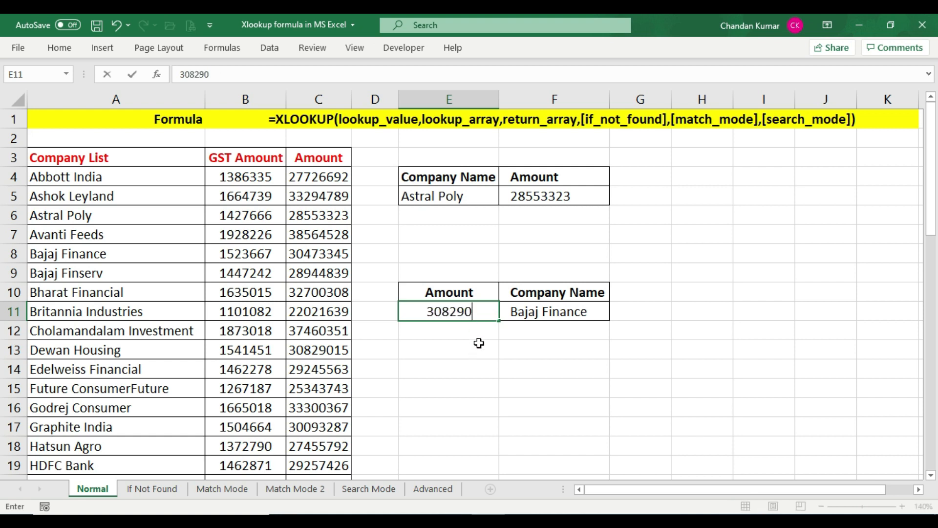
pyautogui.write('15')
pyautogui.press('Return')
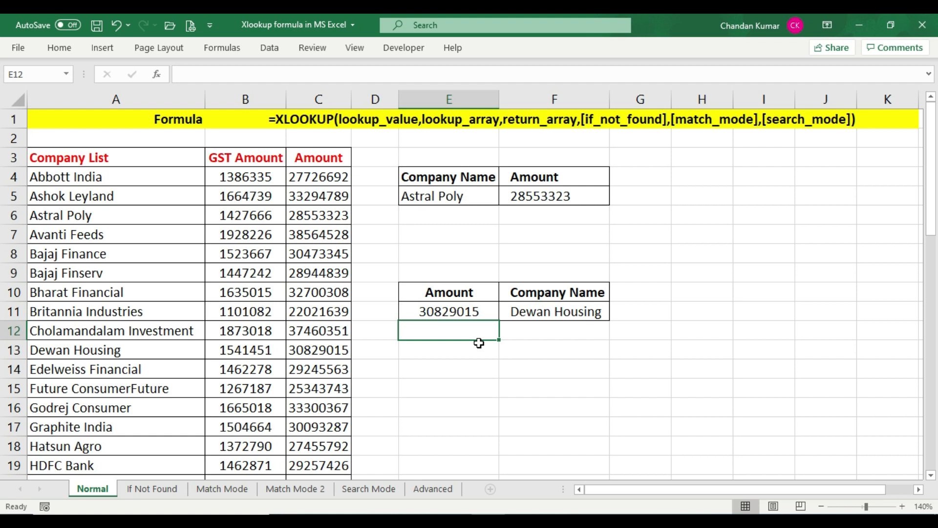
# Compare the company name returned in F11 with the entry for the same amount in row 13 of the data table.
pyautogui.click(550, 316)
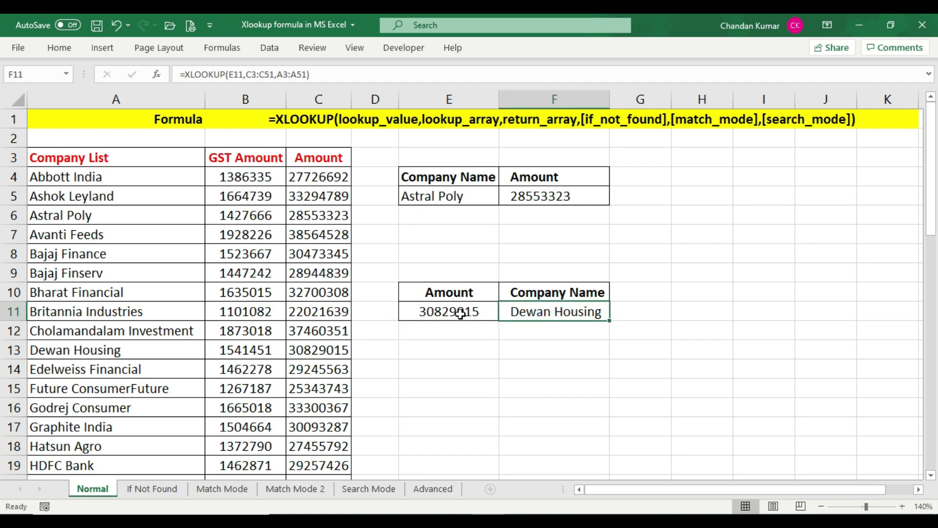
pyautogui.click(330, 350)
pyautogui.click(15, 350)
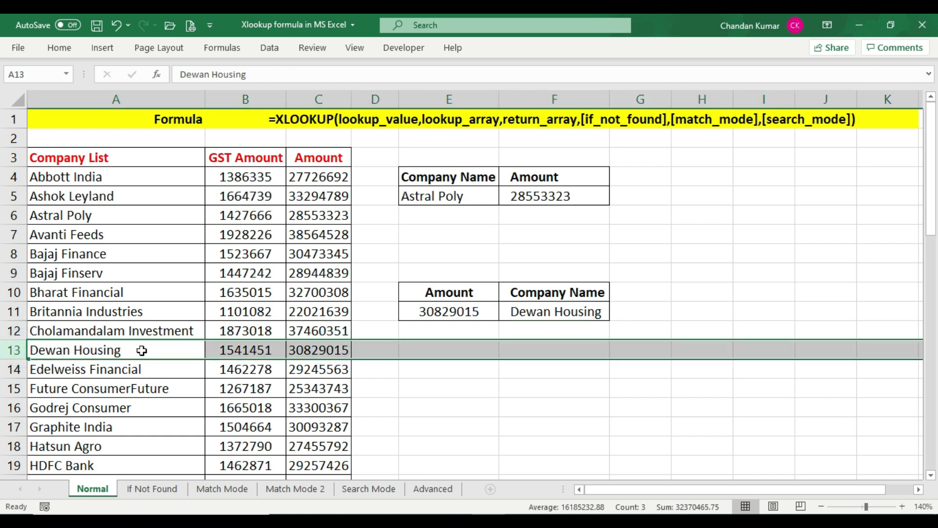
pyautogui.click(552, 313)
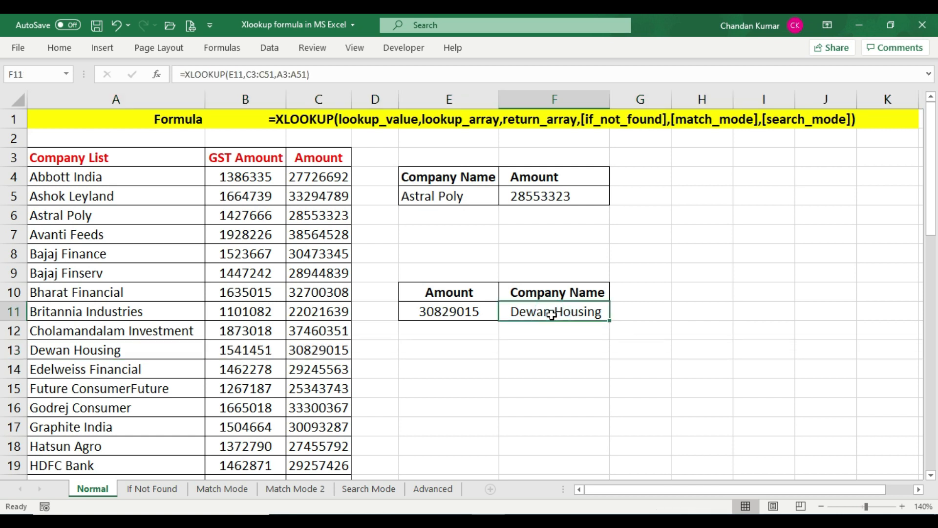
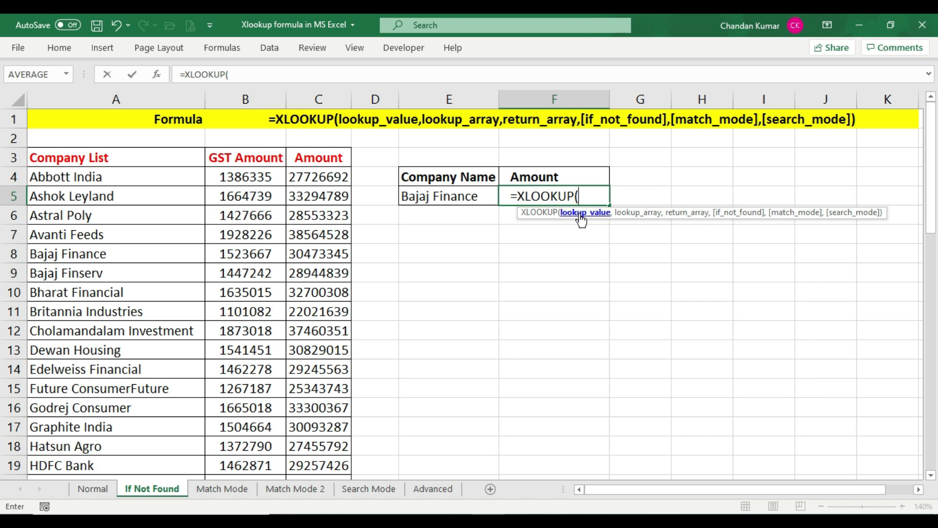
# In the F5 XLOOKUP formula on the If Not Found sheet, set E5 as lookup value and Company List range A3:A51 as lookup array.
pyautogui.click(451, 195)
pyautogui.write(',')
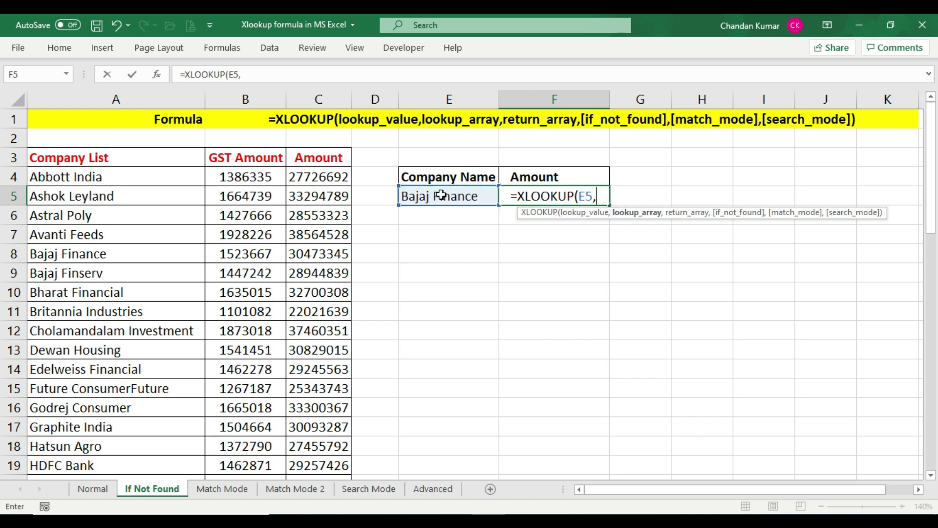
pyautogui.click(129, 157)
pyautogui.moveTo(144, 155); pyautogui.dragTo(149, 439)
pyautogui.write(',')
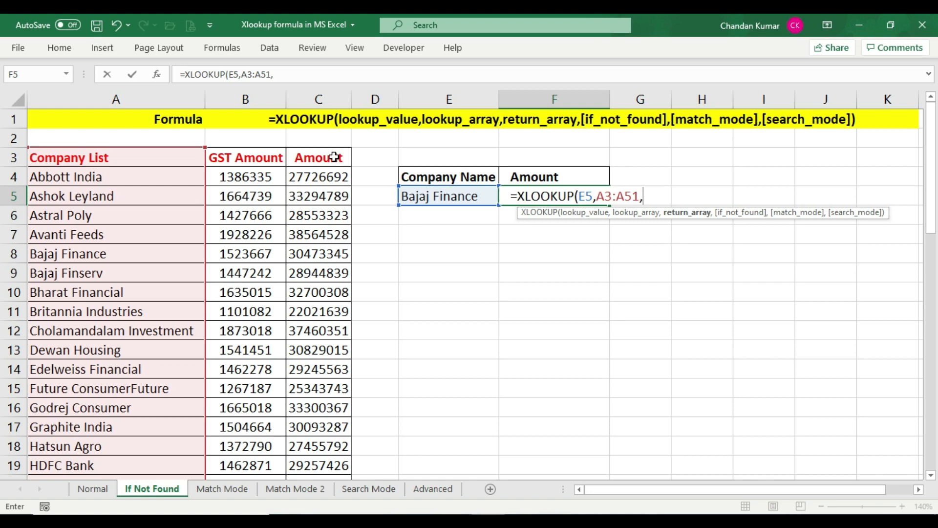
# Set the return array to the Amount range C3:C51 and complete the F5 formula as =XLOOKUP(E5,A3:A51,C3:C51).
pyautogui.moveTo(333, 157); pyautogui.dragTo(327, 445)
pyautogui.scroll(11, 565, 323)
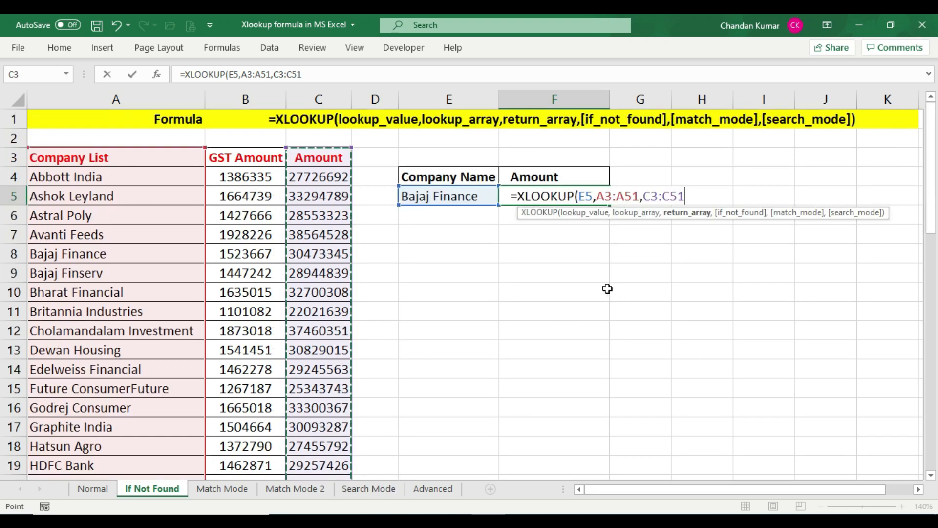
pyautogui.write(',')
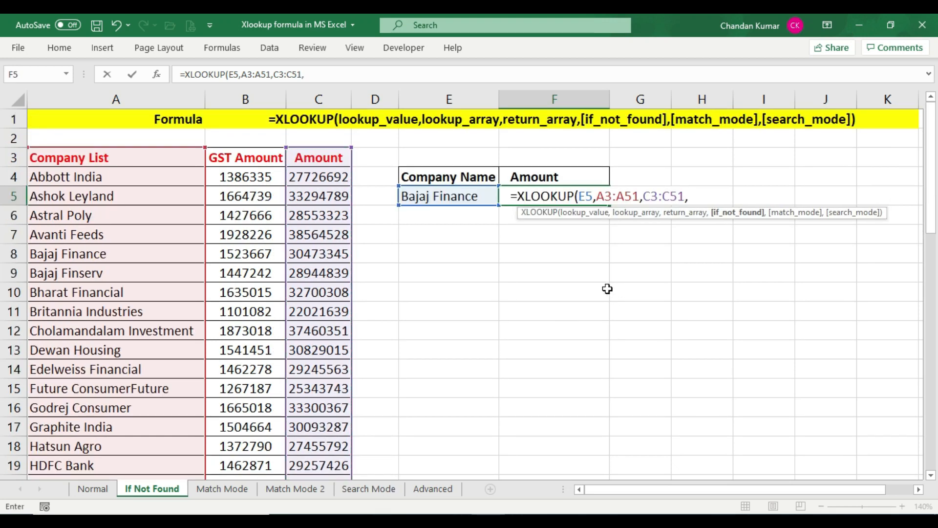
pyautogui.click(724, 215)
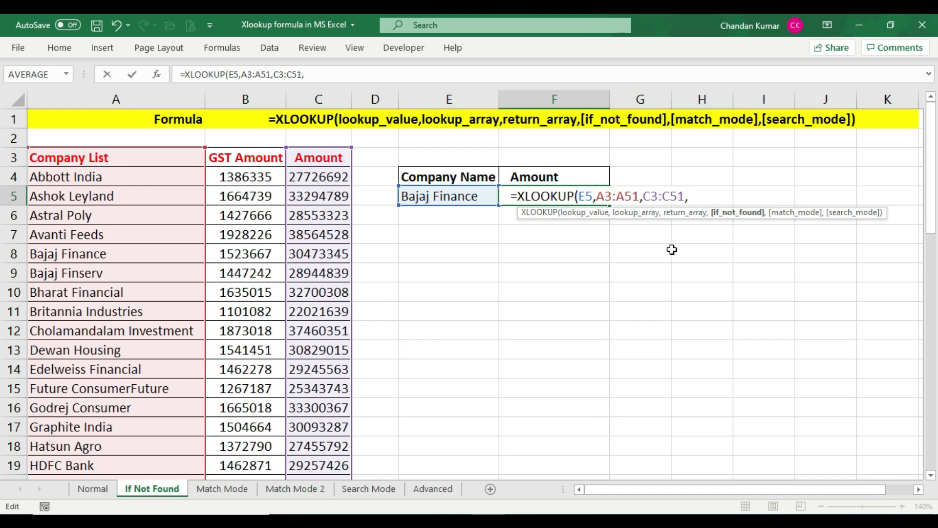
pyautogui.press('BackSpace')
pyautogui.write(')')
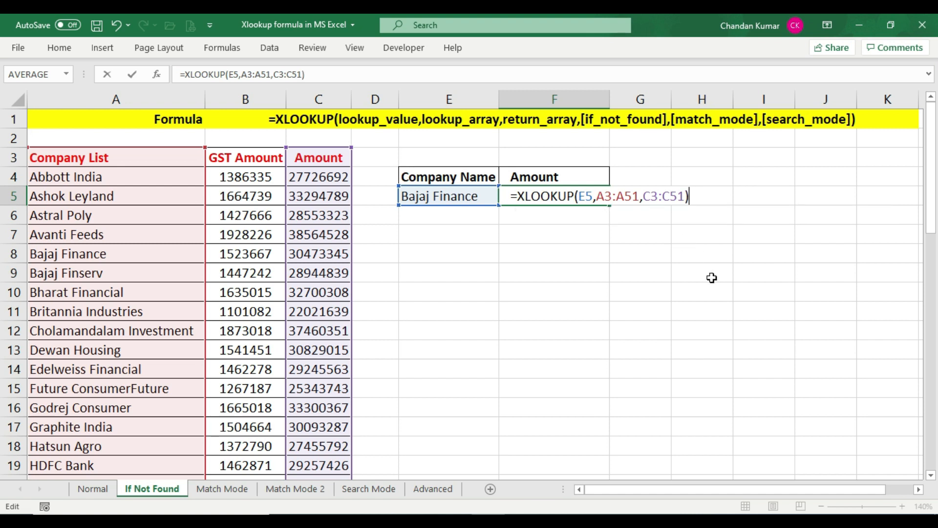
pyautogui.press('Return')
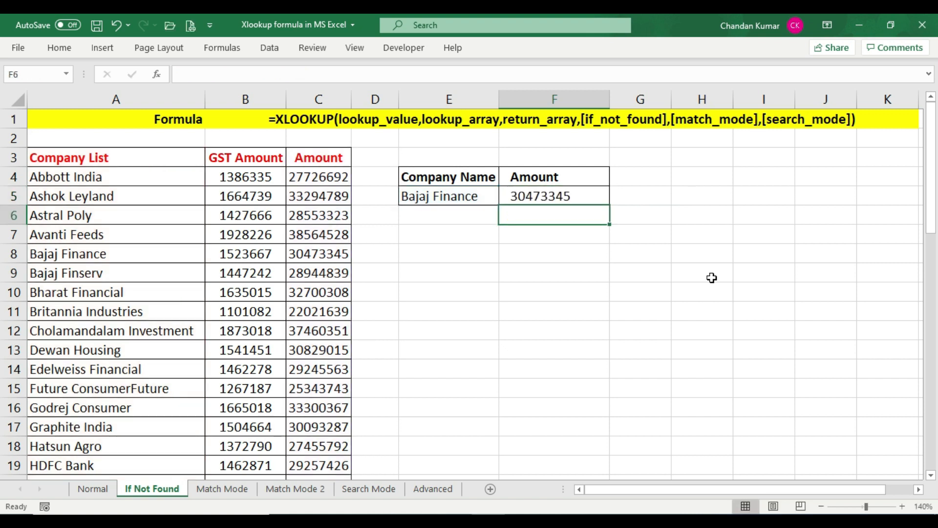
# Compare the amount returned in F5 with the Bajaj Finance amount in row 8 of the data table.
pyautogui.click(17, 254)
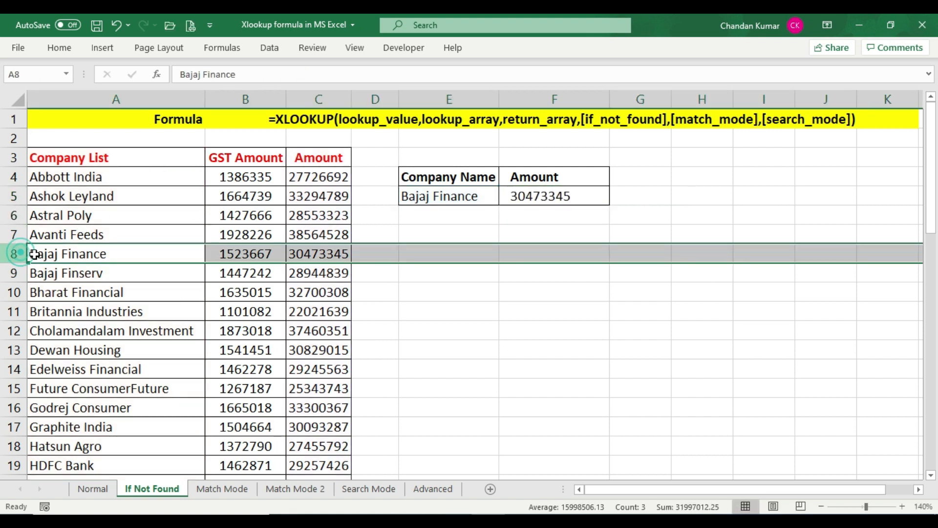
pyautogui.click(322, 257)
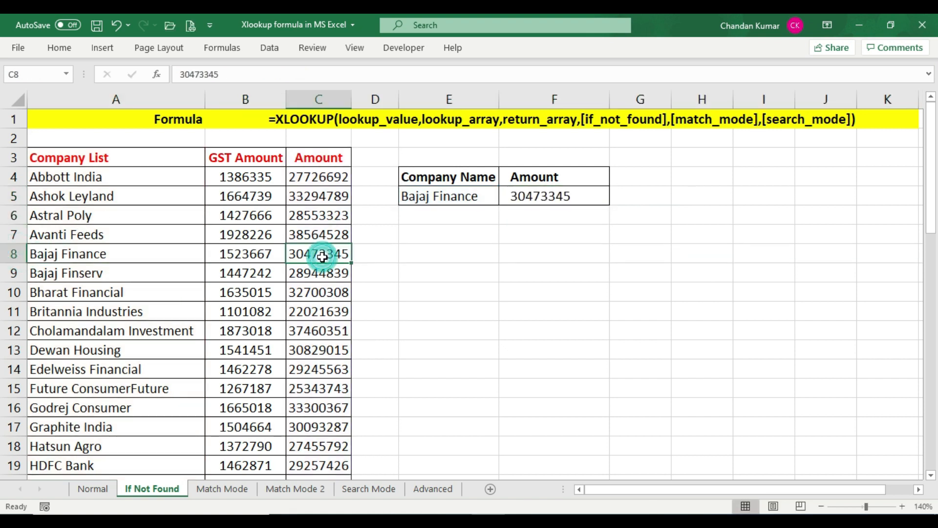
pyautogui.click(556, 205)
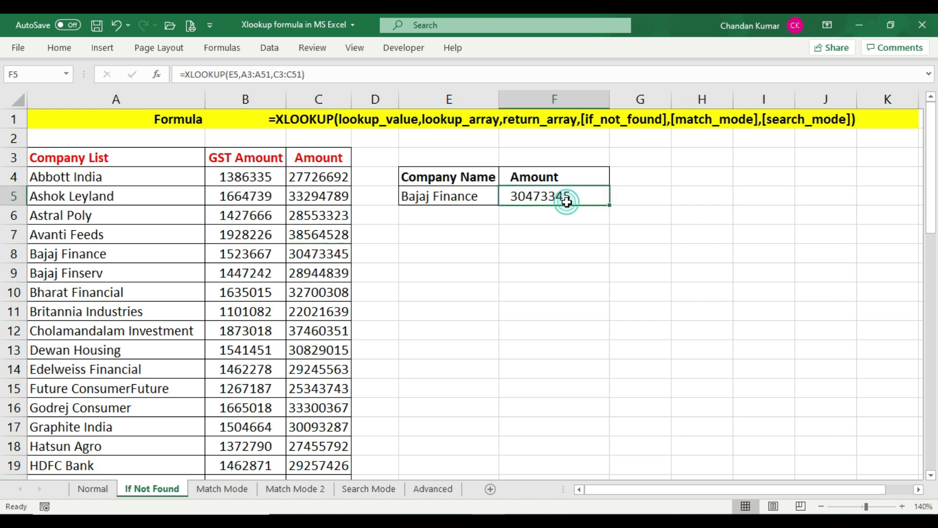
# Replace the lookup company name in E5 with Bhaskar, which is not in the Company List.
pyautogui.click(437, 198)
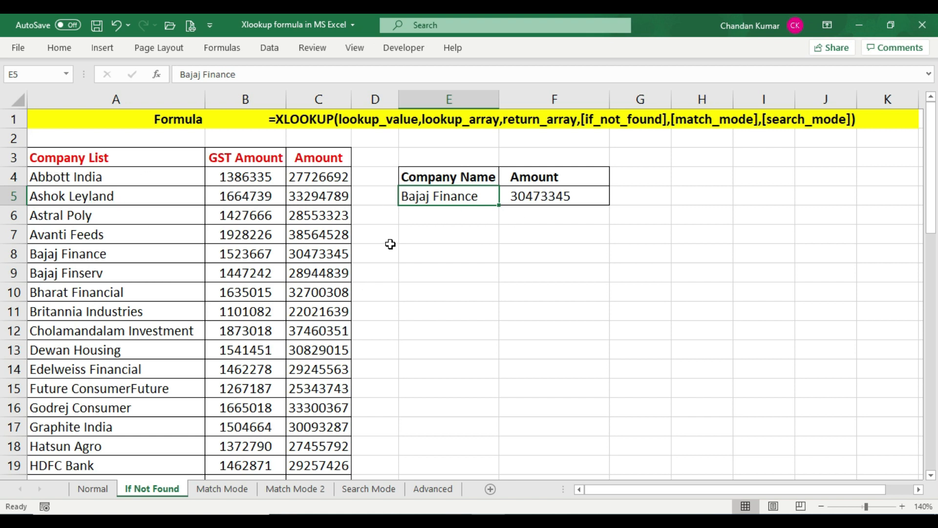
pyautogui.write('Bhaskar')
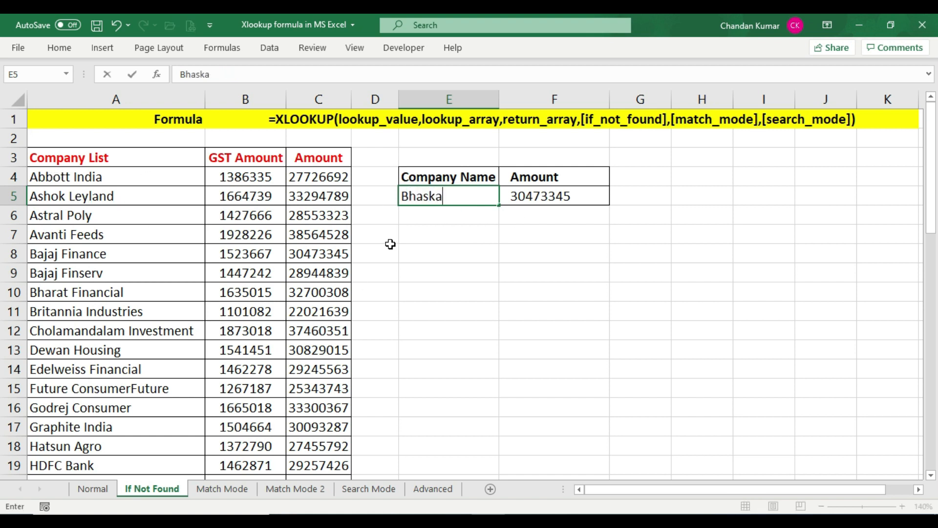
pyautogui.press('Return')
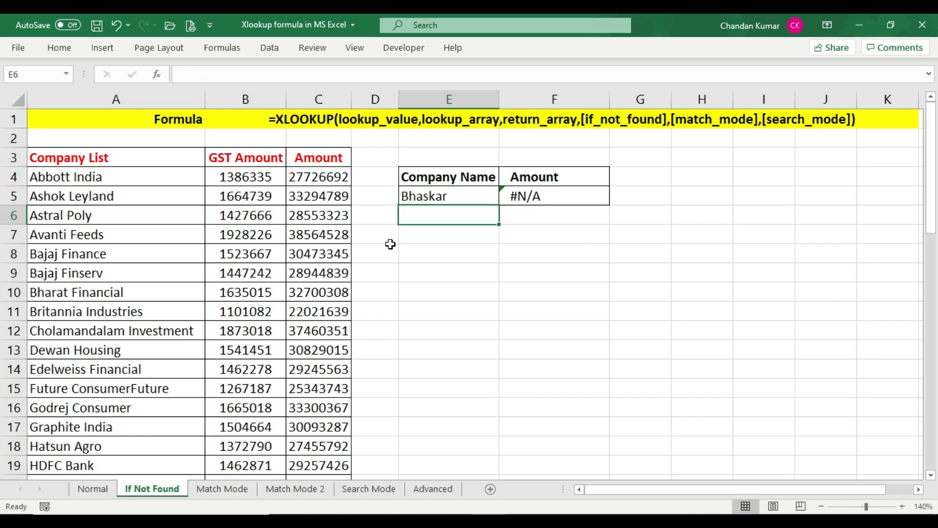
# Add "Data Not Found" as the if_not_found argument, making the F5 formula =XLOOKUP(E5,A3:A51,C3:C51,"Data Not Found").
pyautogui.click(540, 194)
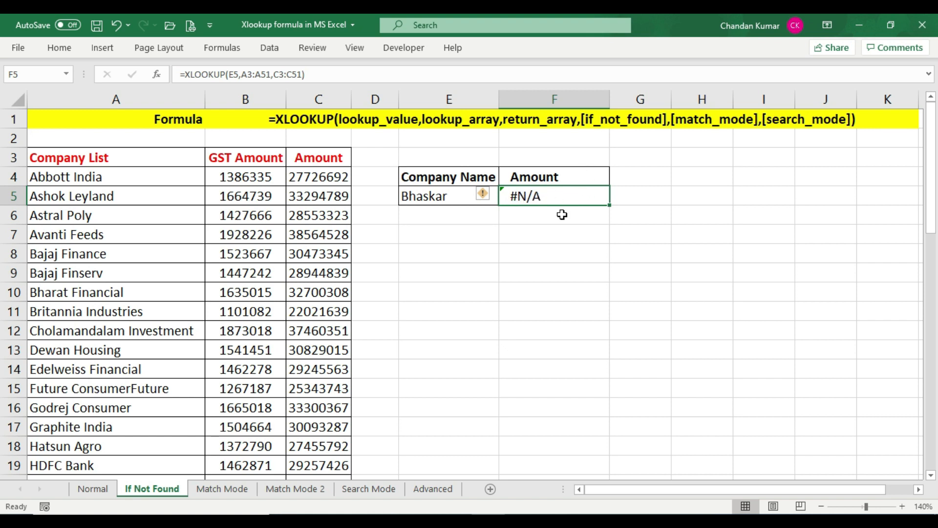
pyautogui.press('F2')
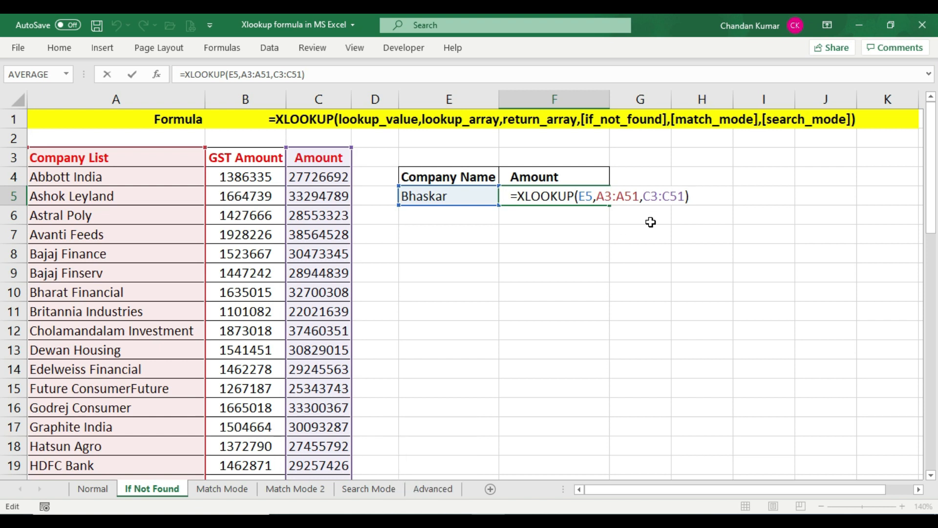
pyautogui.press('BackSpace')
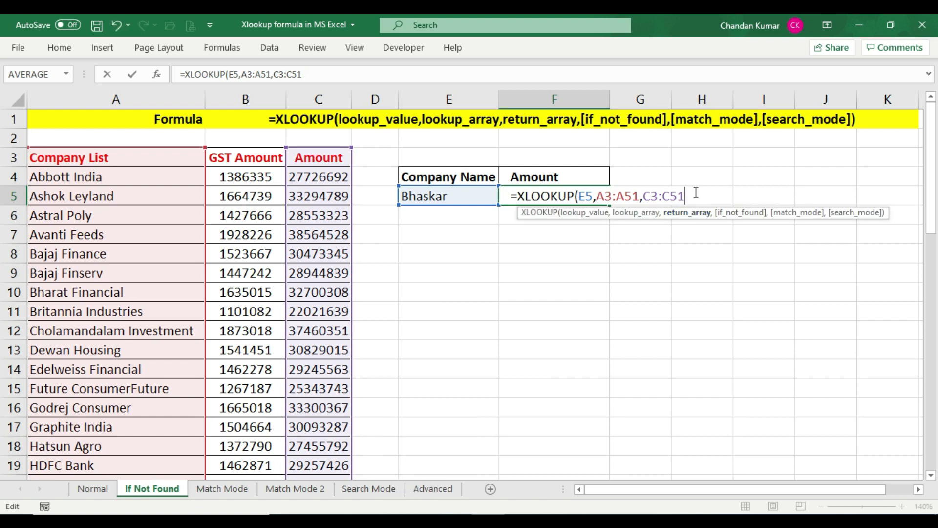
pyautogui.write(',')
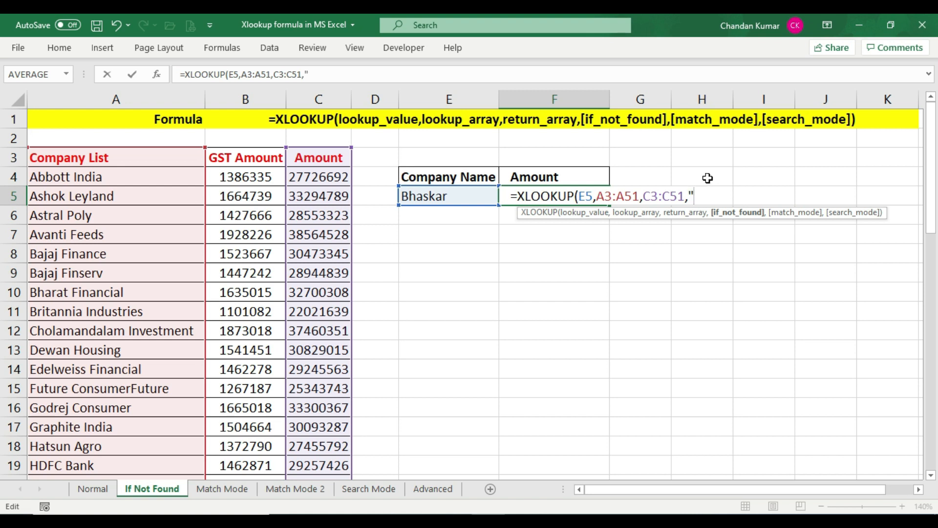
pyautogui.write('Data Not Found')
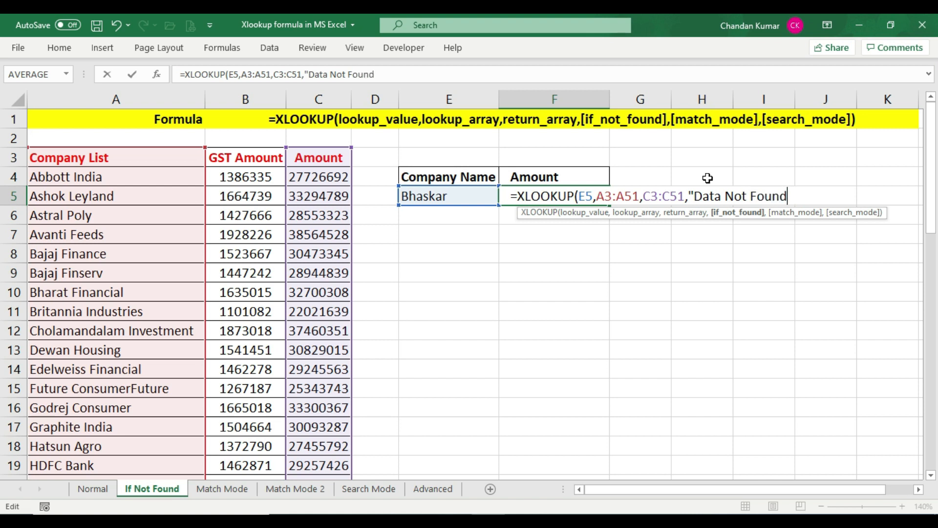
pyautogui.write('")')
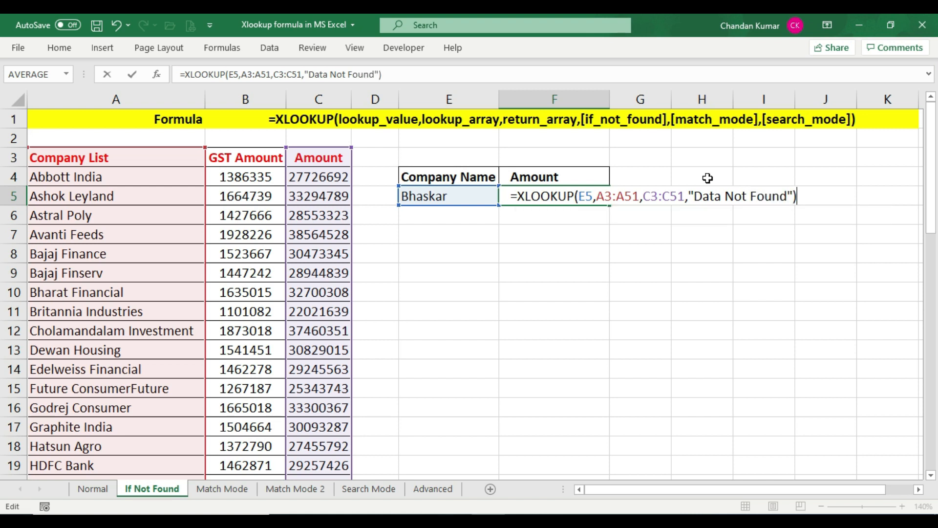
pyautogui.press('Return')
pyautogui.press('Up')
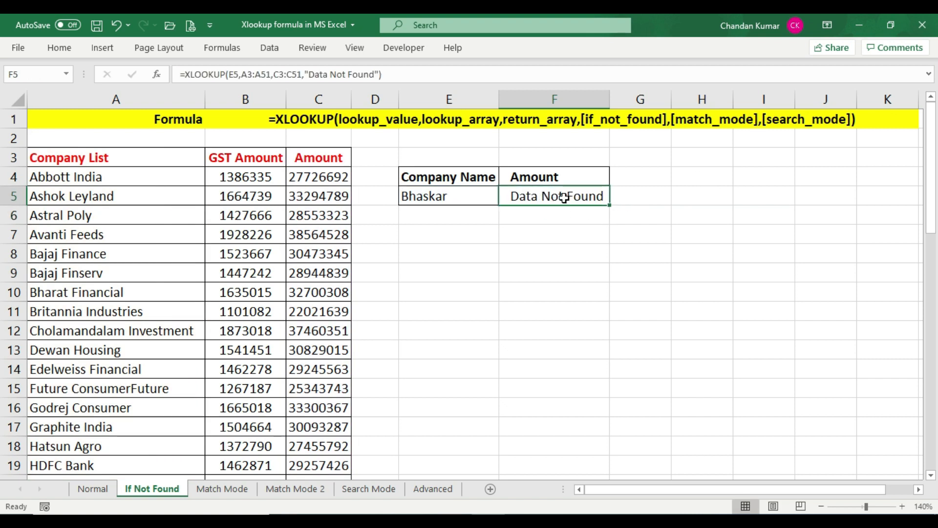
# Set the lookup company name in E5 to Bajaj Finance and check the result in F5.
pyautogui.click(430, 196)
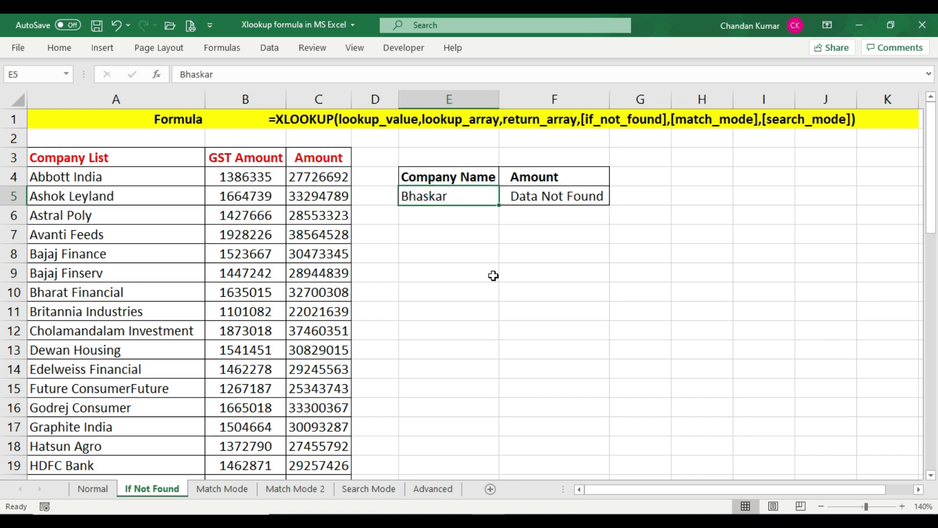
pyautogui.write('Bajaj Finance')
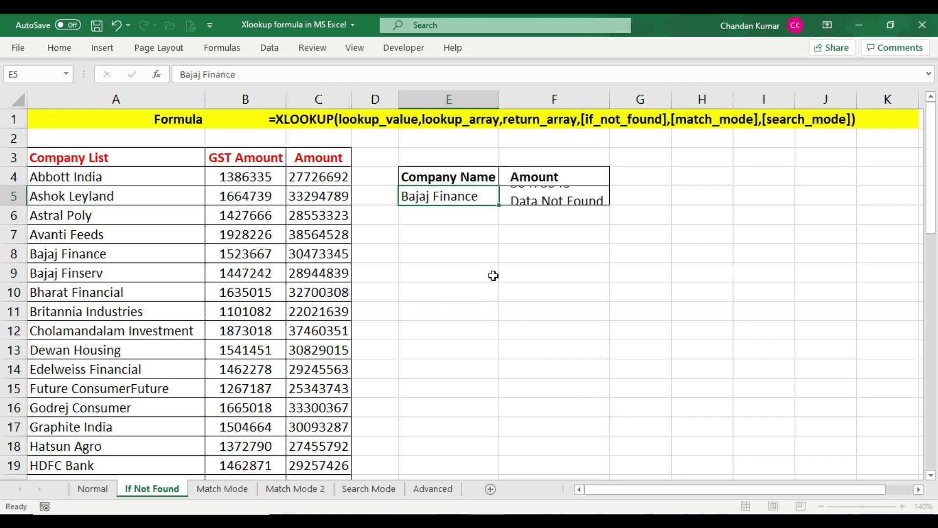
pyautogui.press('Return')
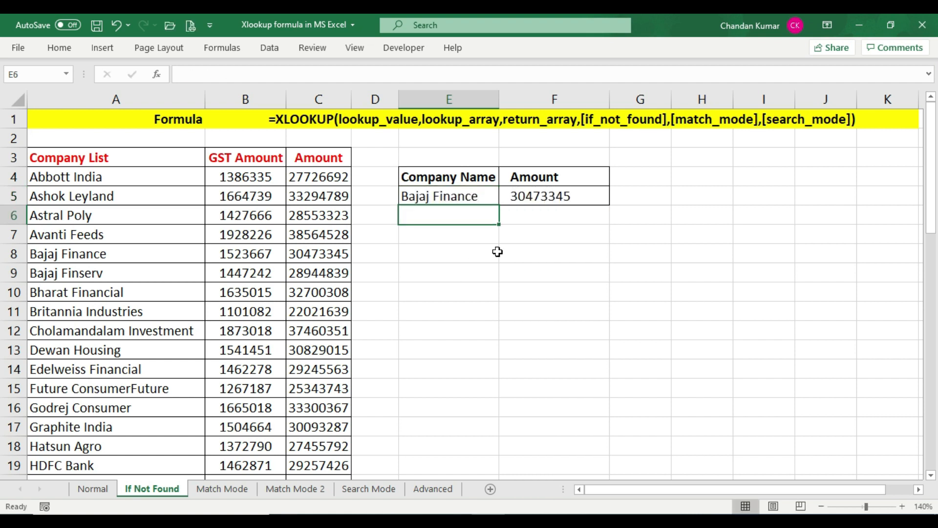
pyautogui.click(534, 200)
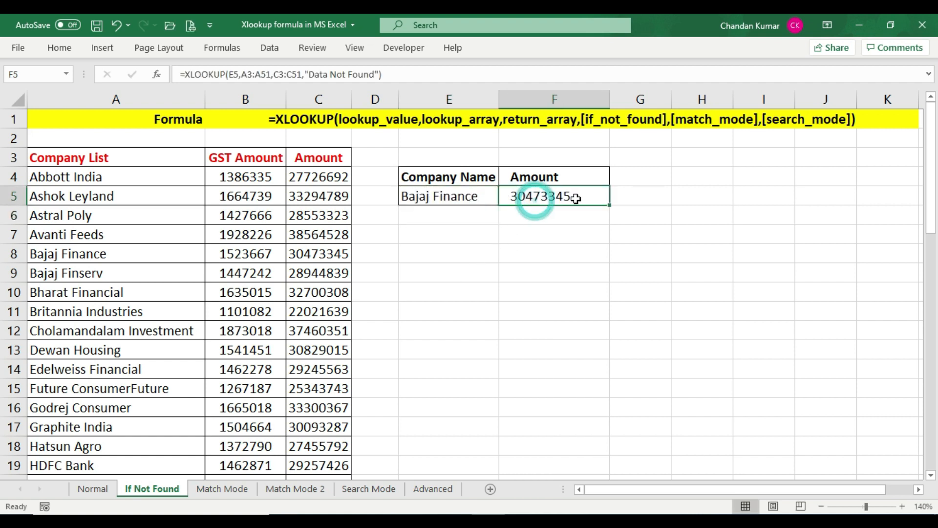
# Replace the lookup company name in E5 with Bhaskar and check the result in F5.
pyautogui.click(450, 195)
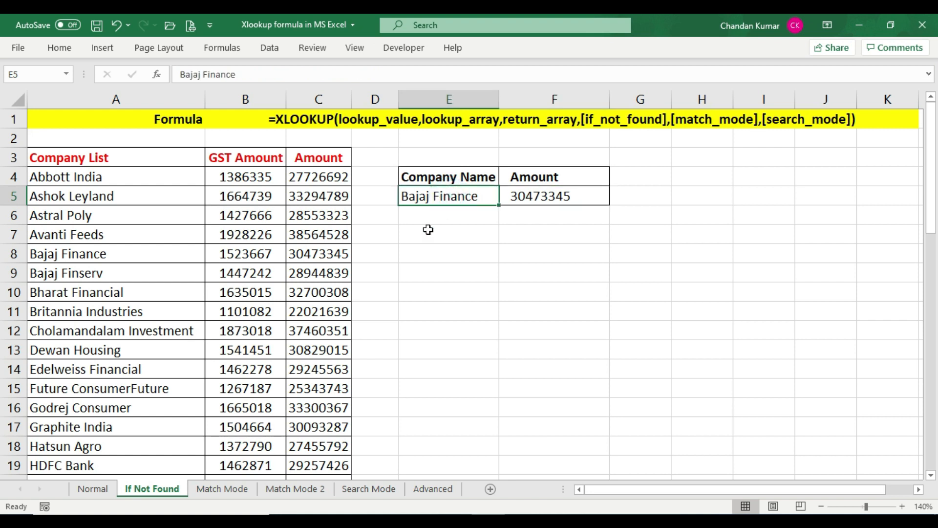
pyautogui.write('Bhaskar')
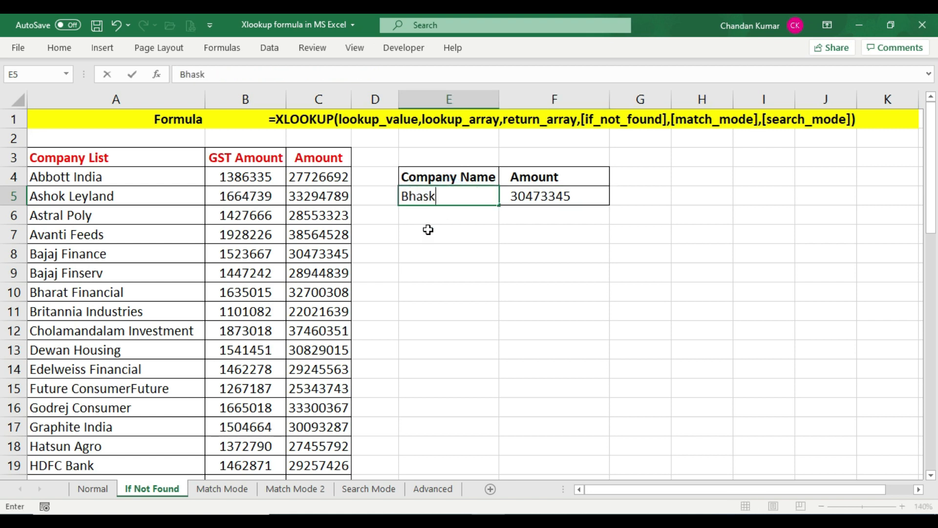
pyautogui.press('Return')
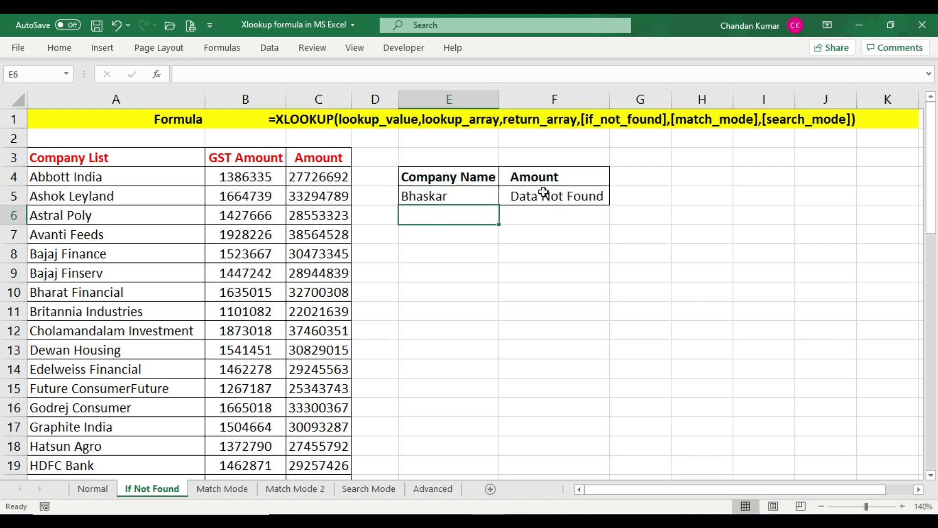
pyautogui.click(543, 193)
# Set the lookup company name in E5 to My Live Support and check the F5 result.
pyautogui.click(462, 201)
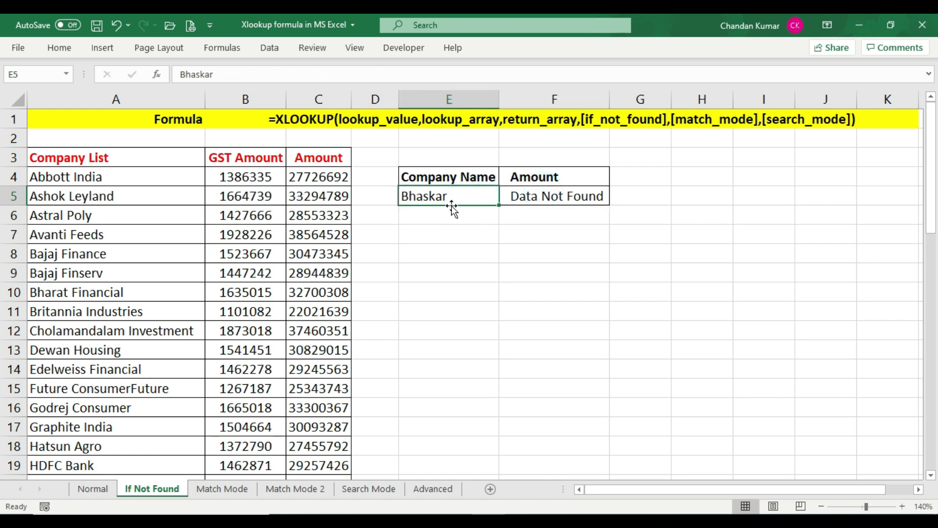
pyautogui.write('My Live Support')
pyautogui.press('Return')
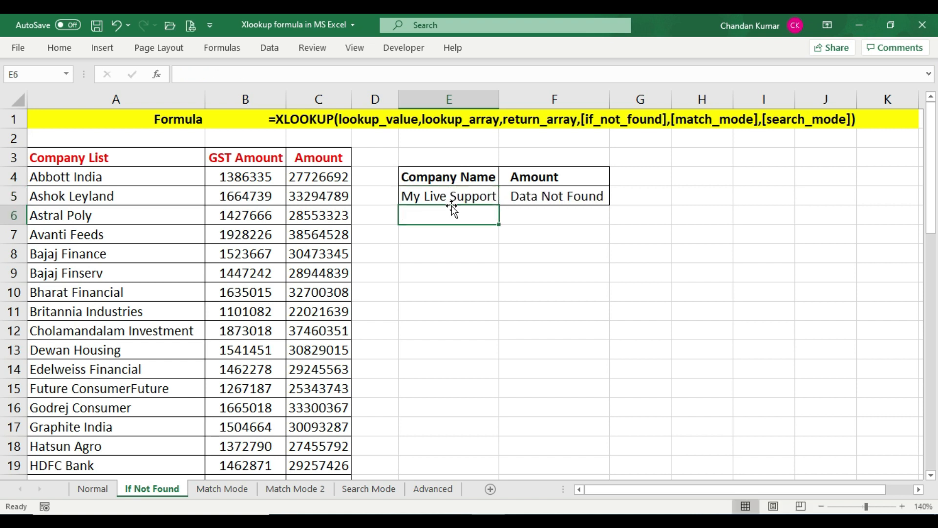
pyautogui.click(456, 203)
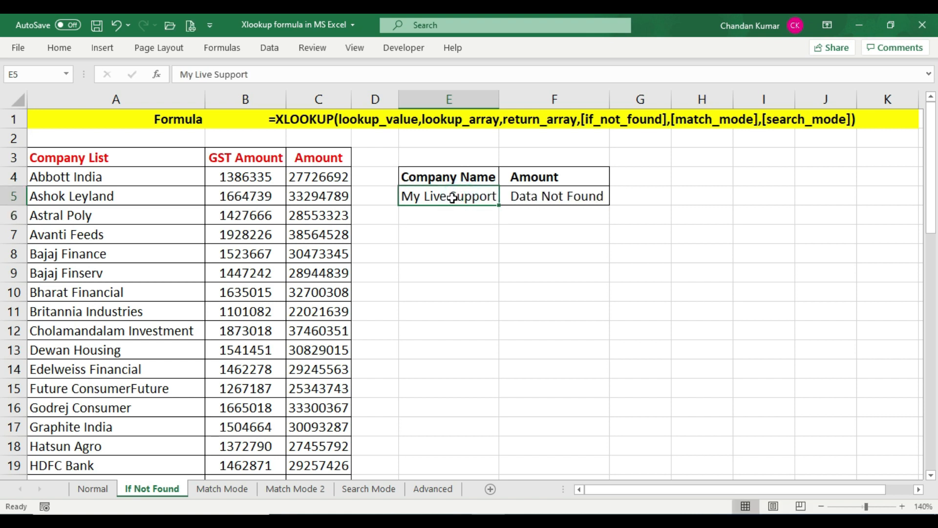
pyautogui.click(549, 198)
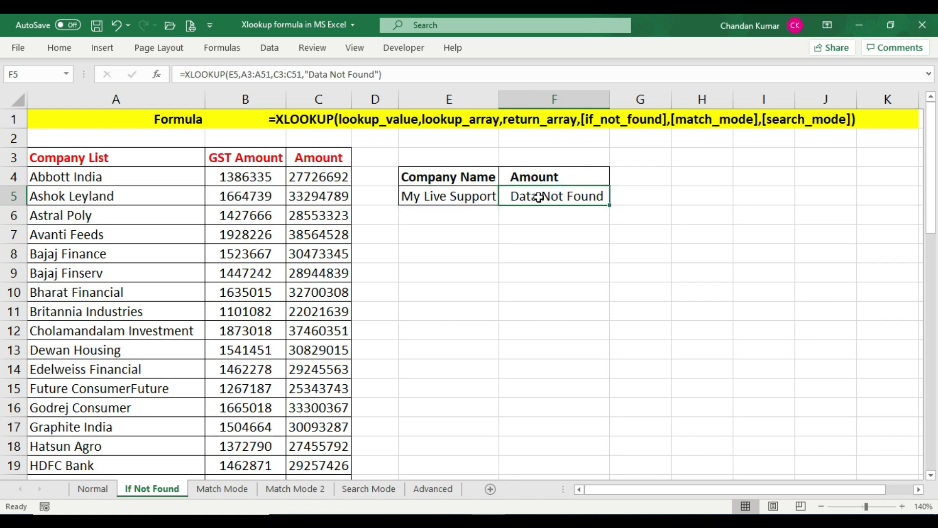
# Set the lookup company name in E5 to Dewan Housing and compare the F5 amount with row 13 of the data table.
pyautogui.click(474, 201)
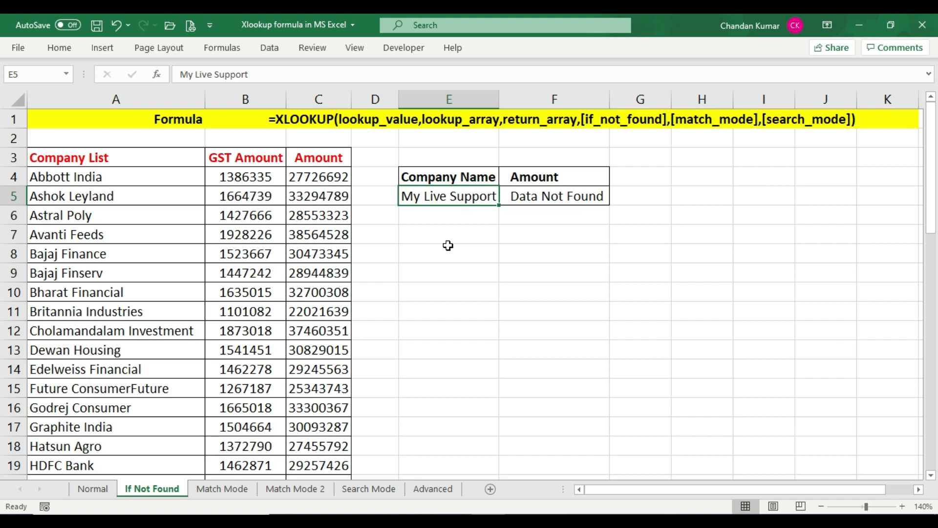
pyautogui.write('Dewan Housing')
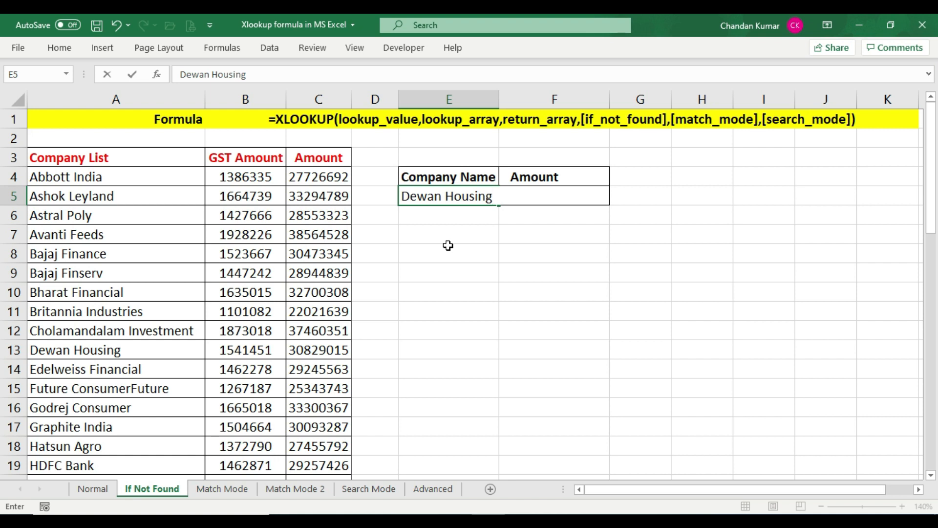
pyautogui.press('Return')
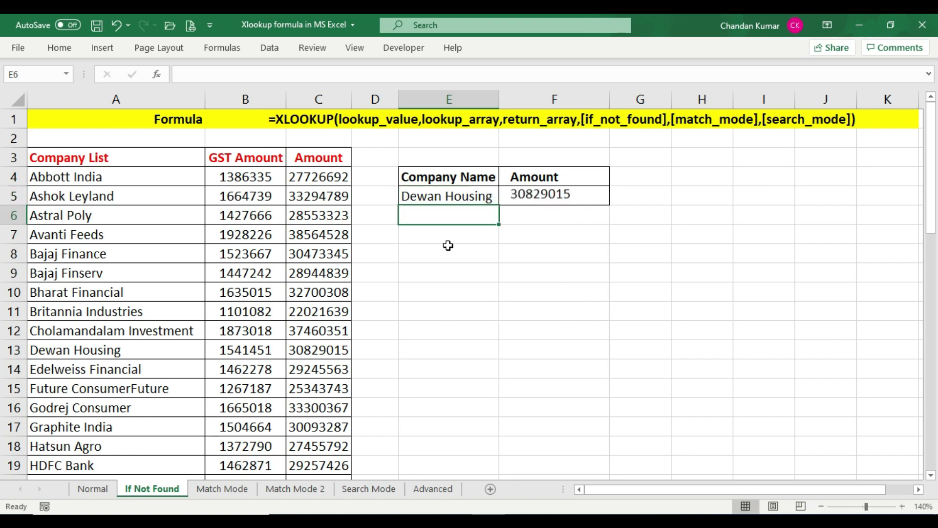
pyautogui.click(543, 194)
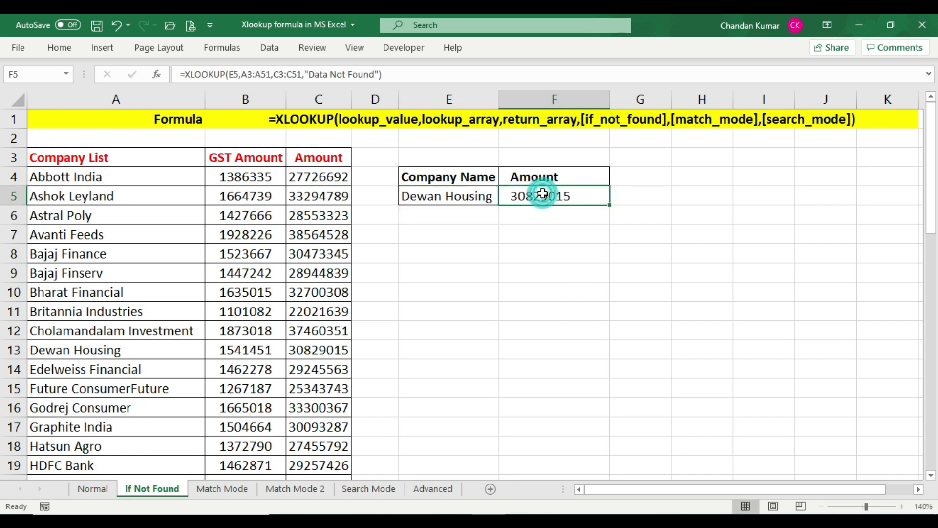
pyautogui.click(20, 350)
pyautogui.click(324, 350)
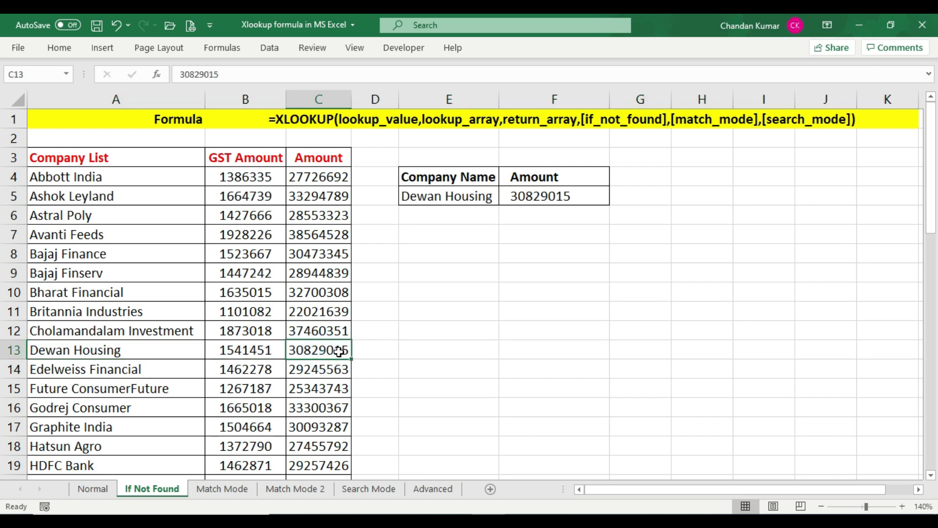
pyautogui.click(571, 195)
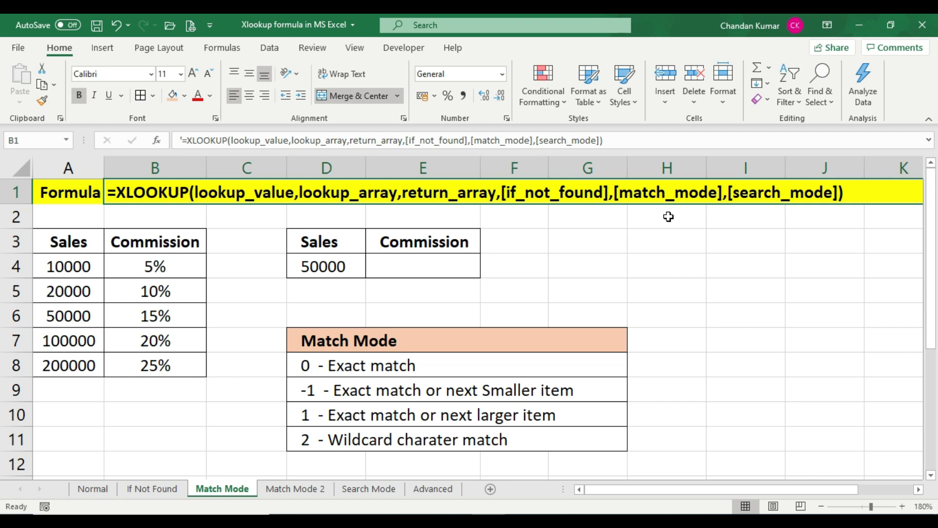
# On the Match Mode sheet, examine the four match mode options and the Sales and Commission lookup cells.
pyautogui.moveTo(433, 370); pyautogui.dragTo(430, 433)
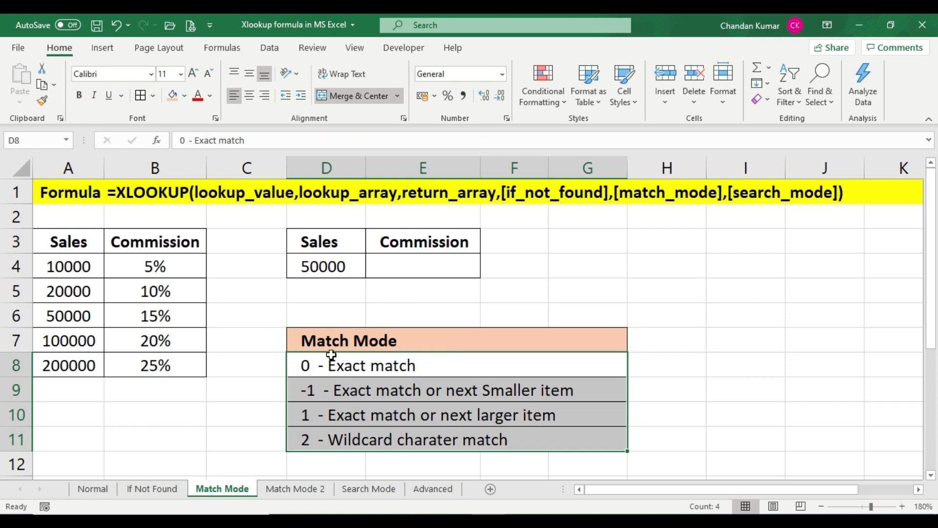
pyautogui.click(438, 344)
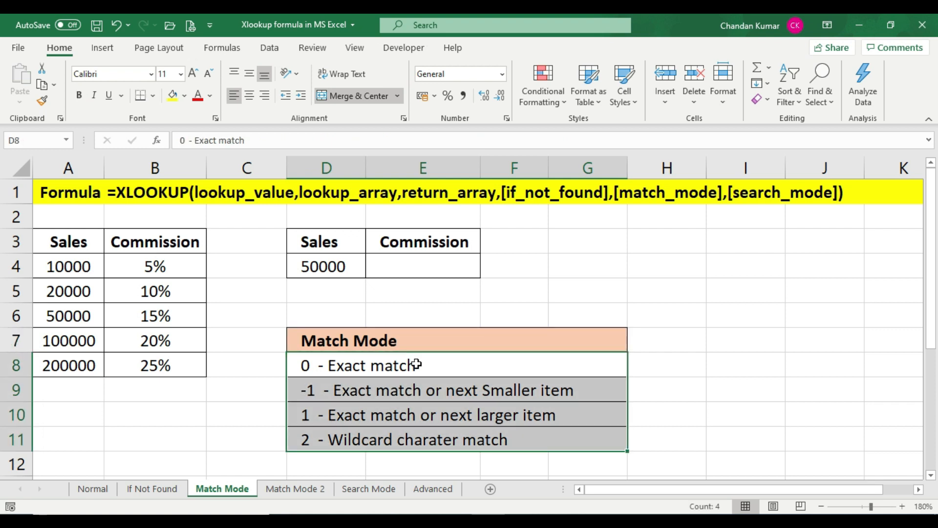
pyautogui.click(440, 367)
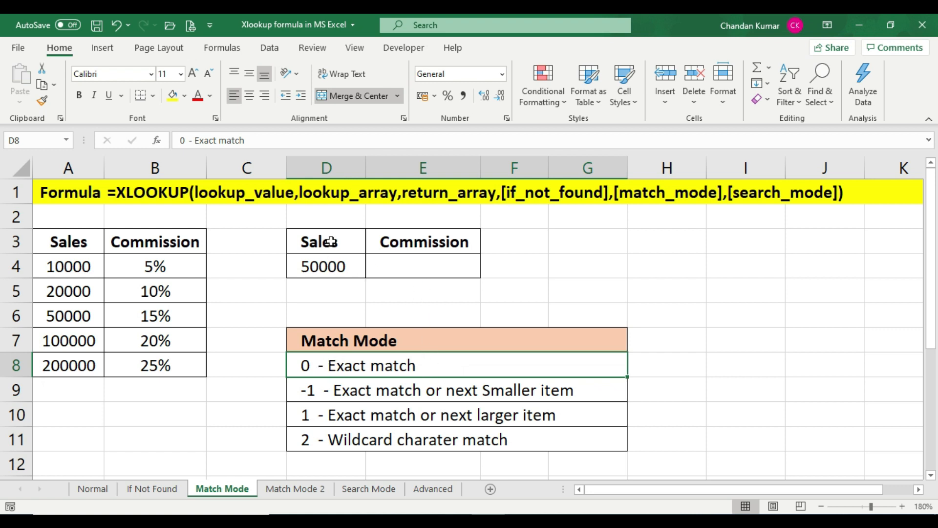
pyautogui.click(329, 266)
pyautogui.click(413, 242)
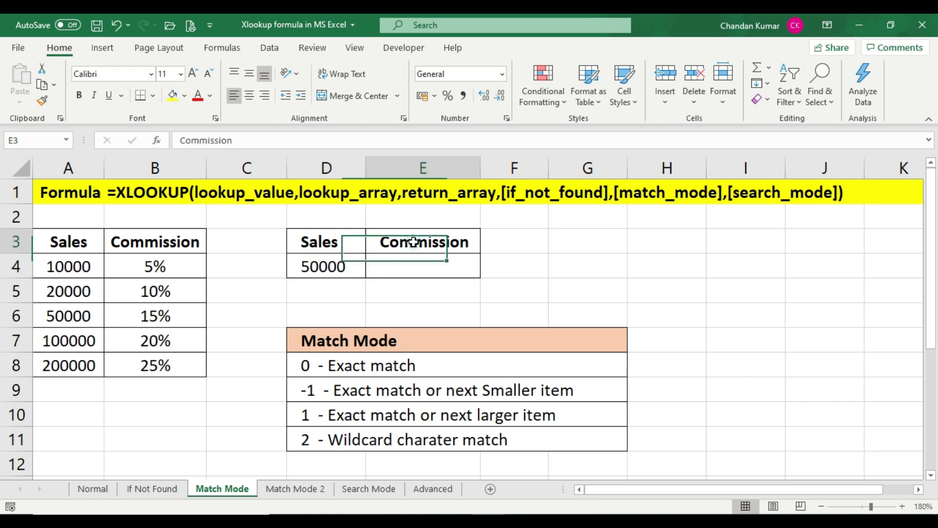
pyautogui.click(413, 263)
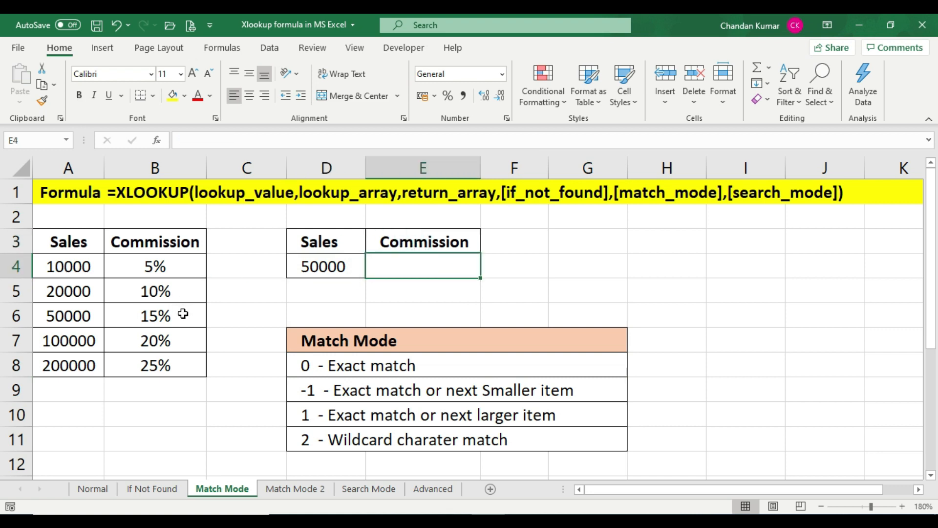
# Start an XLOOKUP formula in Commission cell E4 with D4 as the lookup value and A3:A8 as the lookup array.
pyautogui.click(417, 265)
pyautogui.write('=')
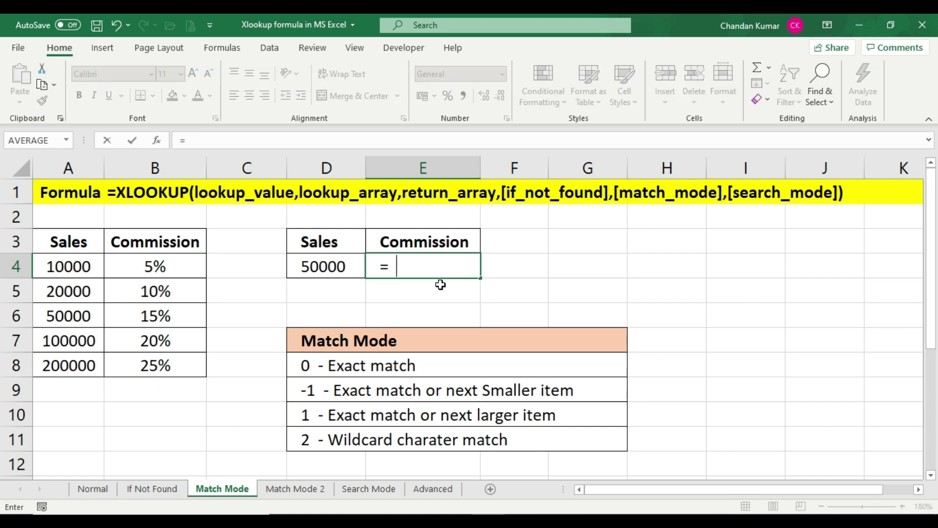
pyautogui.write('xl')
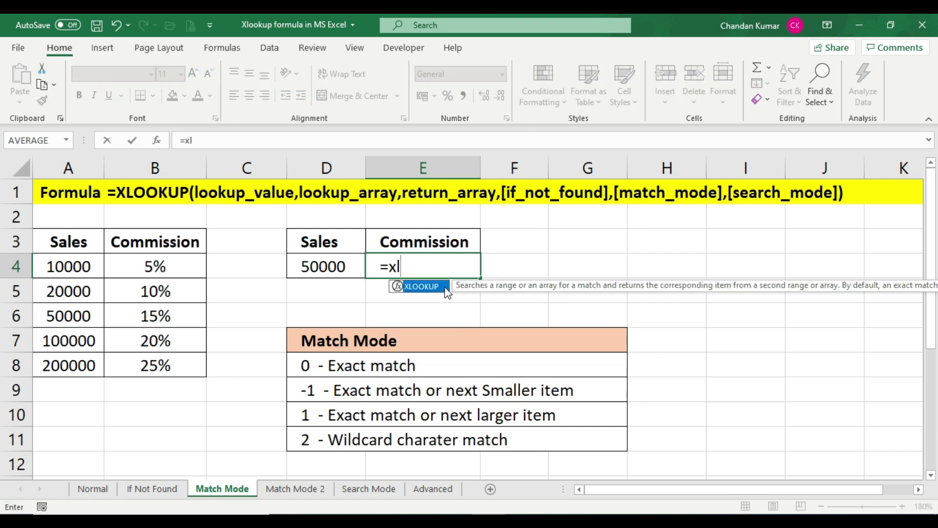
pyautogui.doubleClick(446, 288)
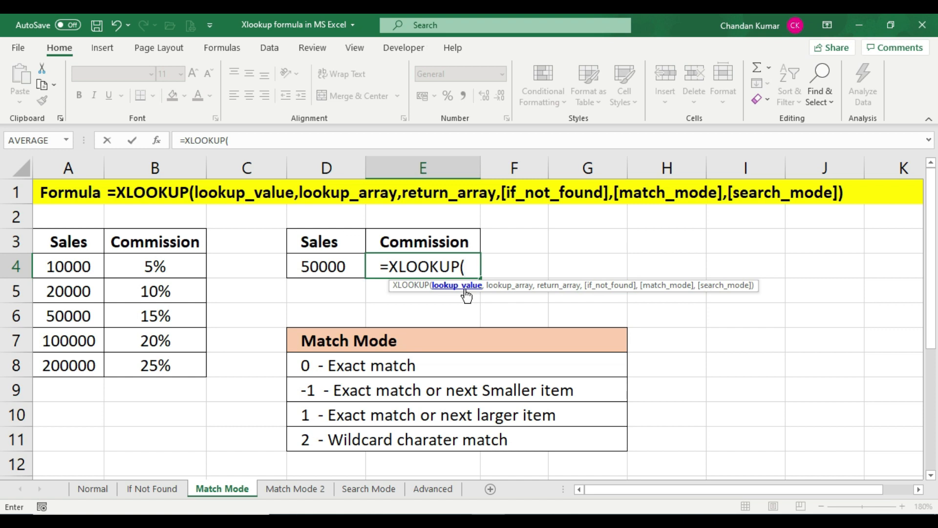
pyautogui.click(348, 265)
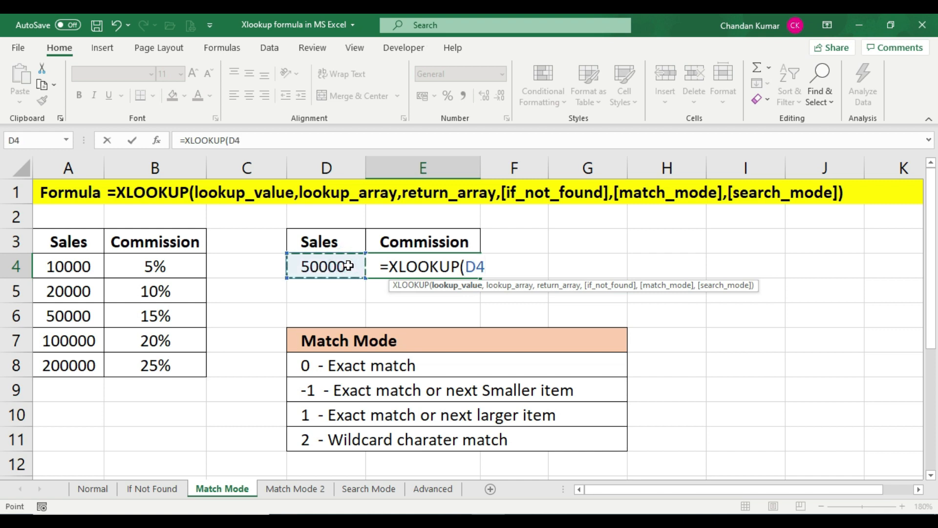
pyautogui.write(',')
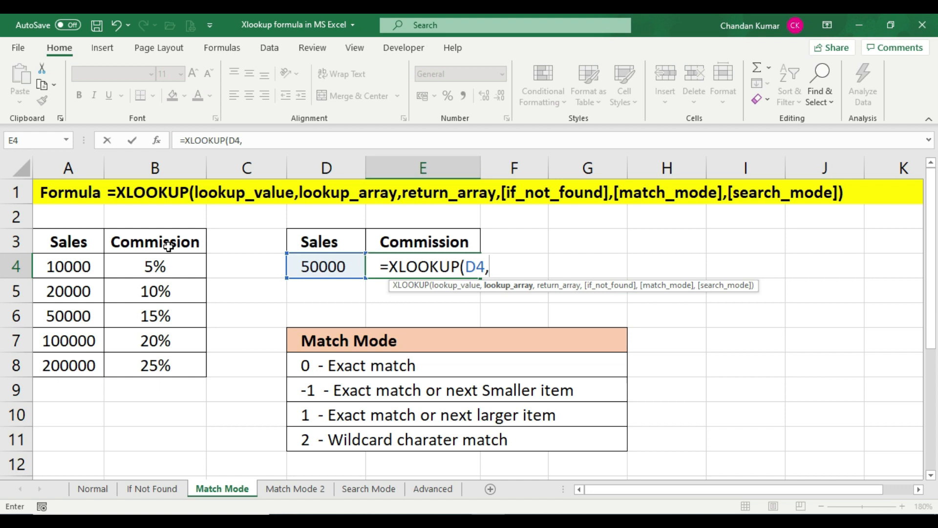
pyautogui.moveTo(79, 238); pyautogui.dragTo(76, 364)
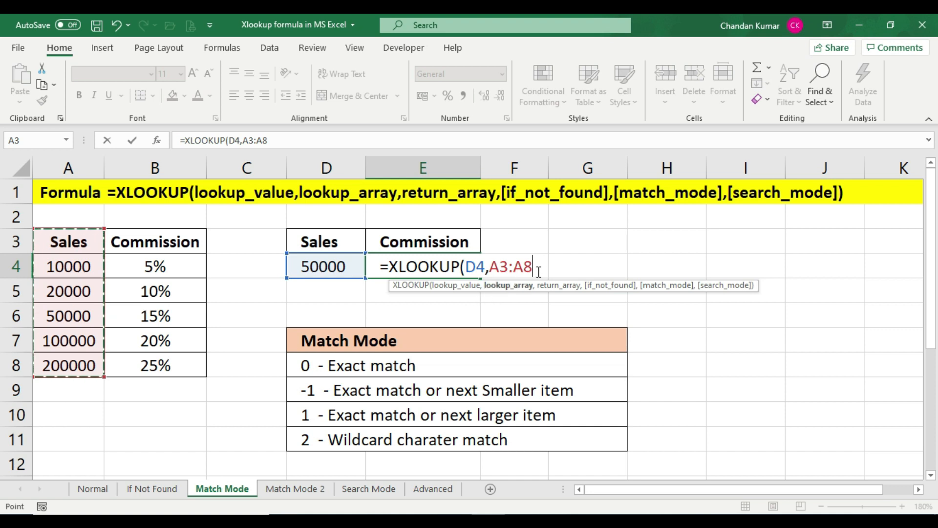
# Complete the E4 formula with return array B3:B8, an omitted if_not_found argument and match mode 0, giving =XLOOKUP(D4,A3:A8,B3:B8,,0).
pyautogui.write(',')
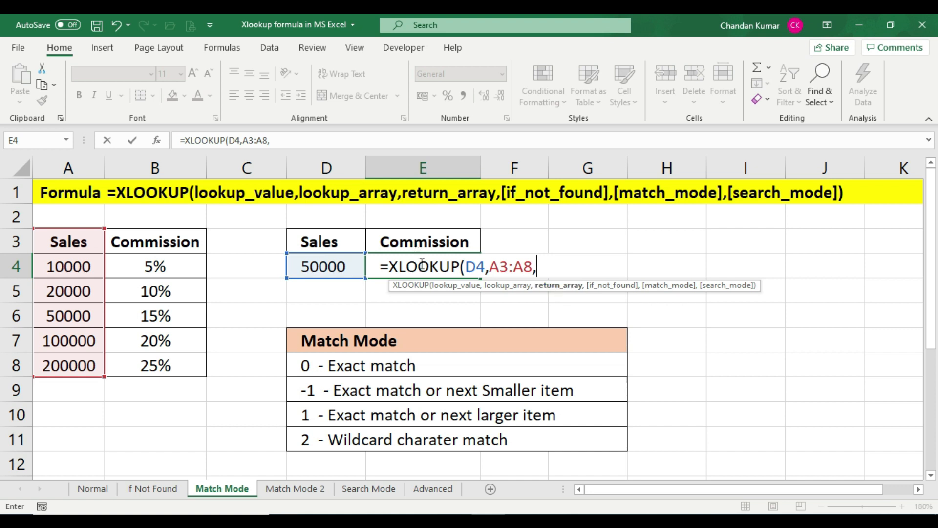
pyautogui.moveTo(154, 237); pyautogui.dragTo(153, 366)
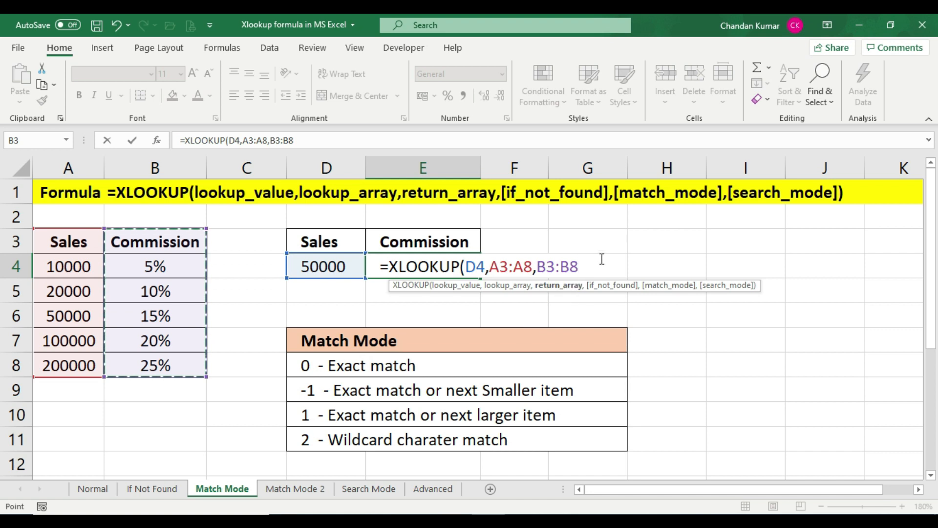
pyautogui.write(',')
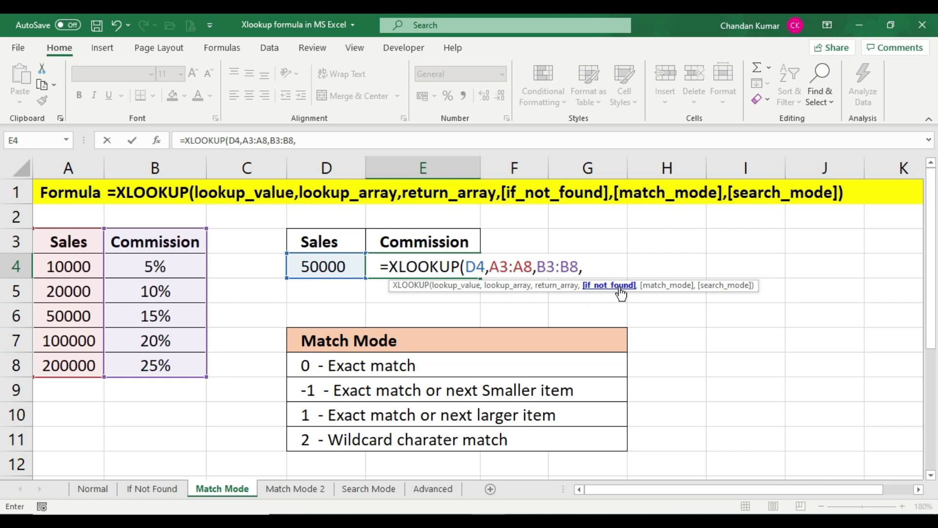
pyautogui.write(',')
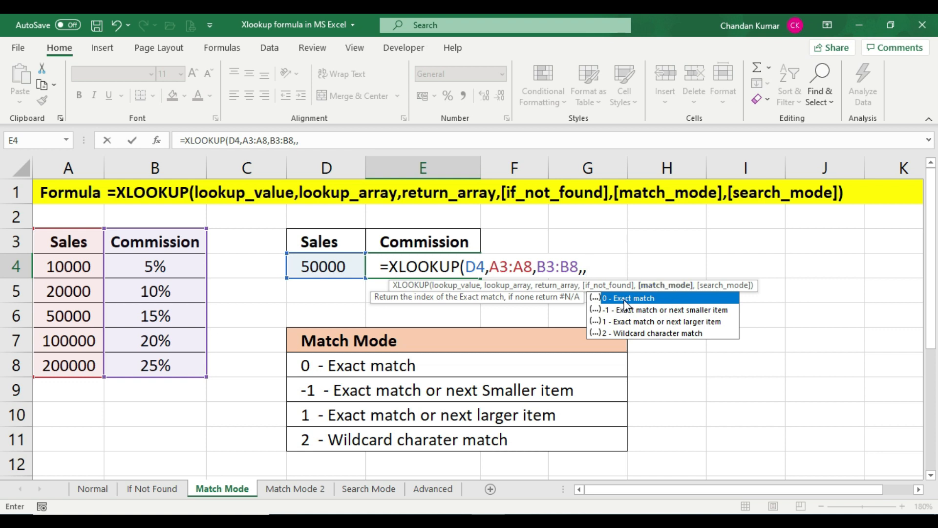
pyautogui.write('0)')
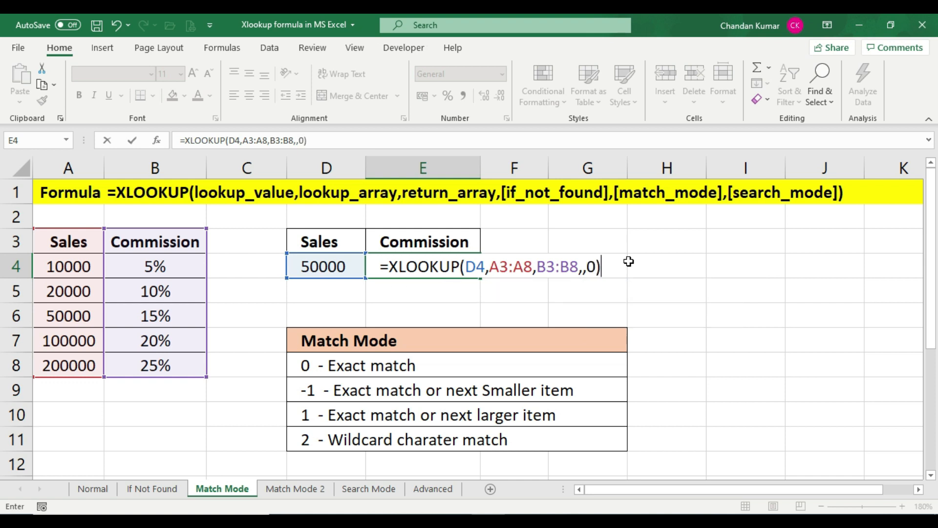
pyautogui.press('Return')
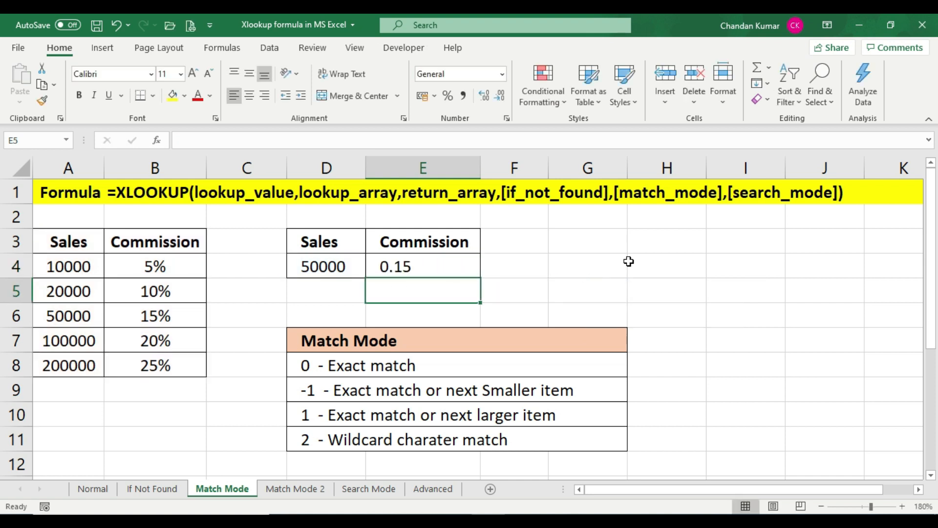
# Compare the E4 result with the commission for 50000 sales in B6, and format E4 as a percentage.
pyautogui.click(429, 257)
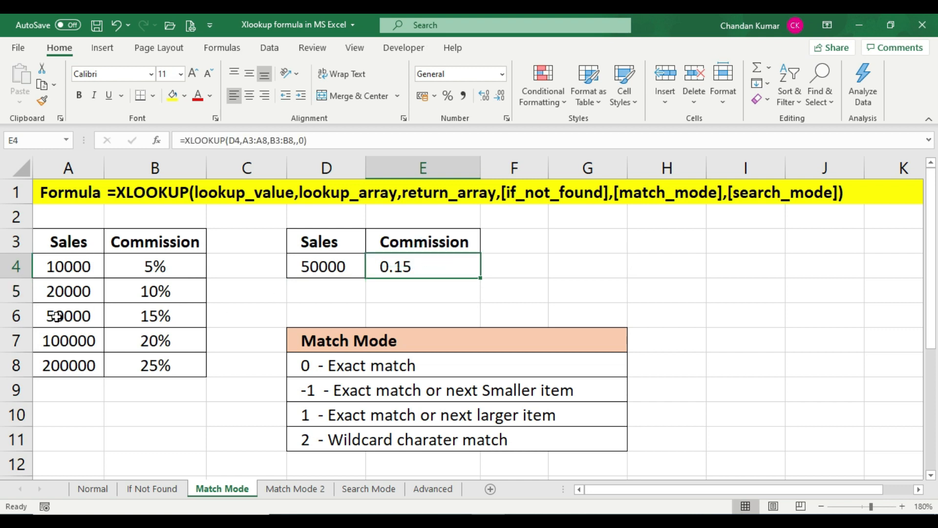
pyautogui.click(175, 317)
pyautogui.click(430, 264)
pyautogui.click(445, 262)
pyautogui.click(448, 97)
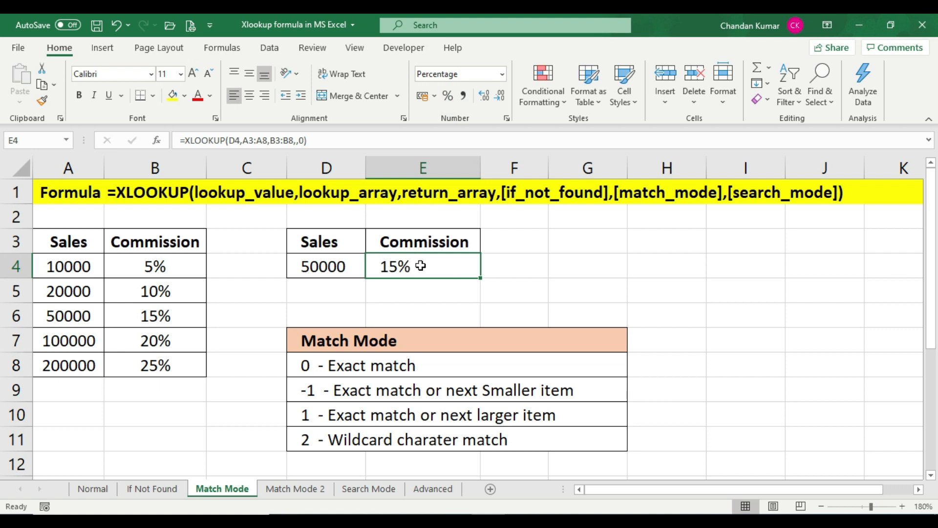
# Check the commission percentage in E4 against the sales and commission values in row 6 of the table.
pyautogui.click(66, 313)
pyautogui.click(174, 312)
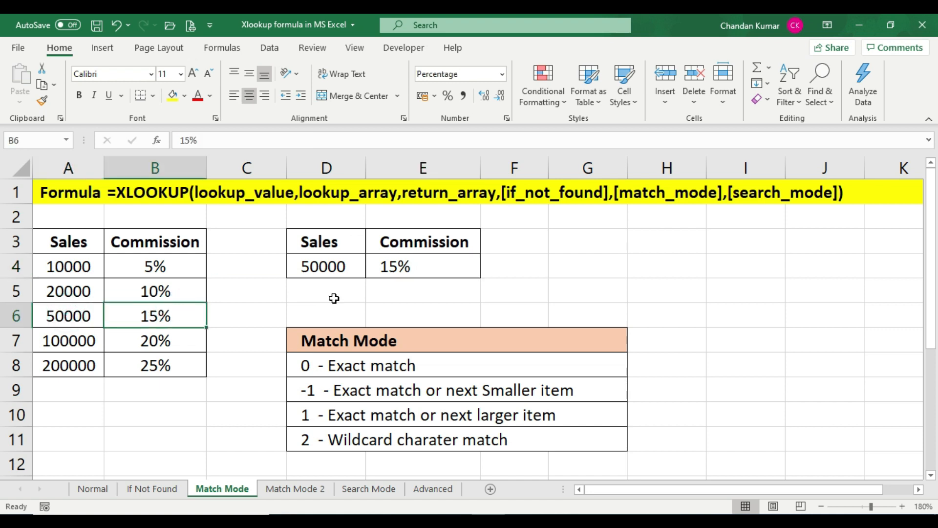
pyautogui.click(398, 265)
# Set the Sales lookup value in D4 to 100000 and compare the E4 commission with row 7 of the table.
pyautogui.click(304, 269)
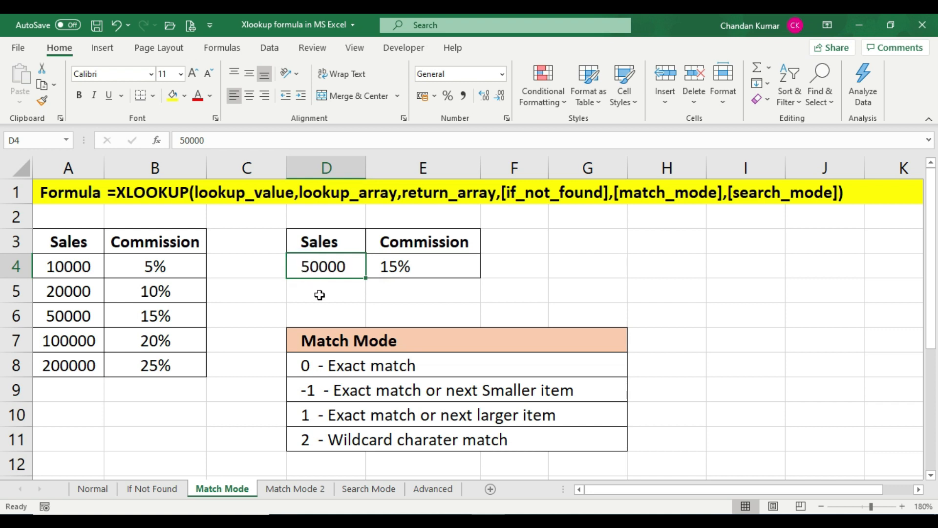
pyautogui.write('100')
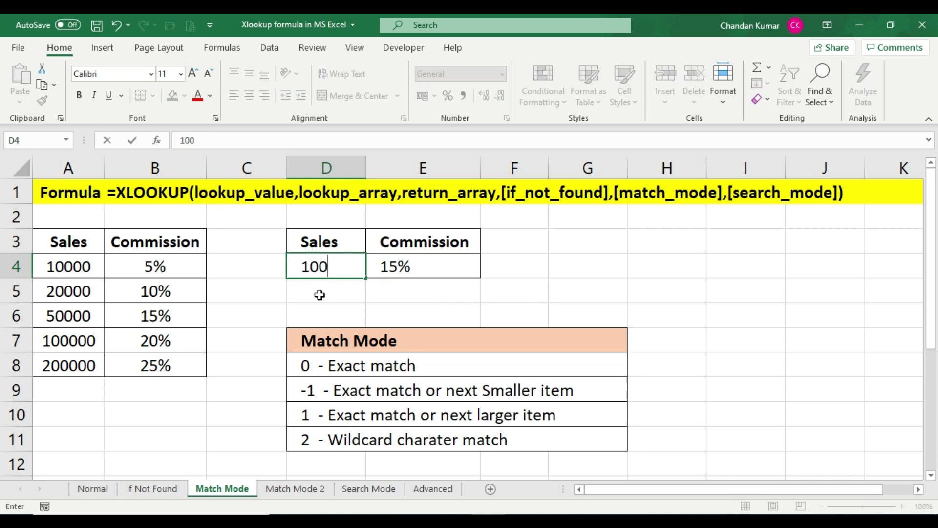
pyautogui.write('000')
pyautogui.press('Return')
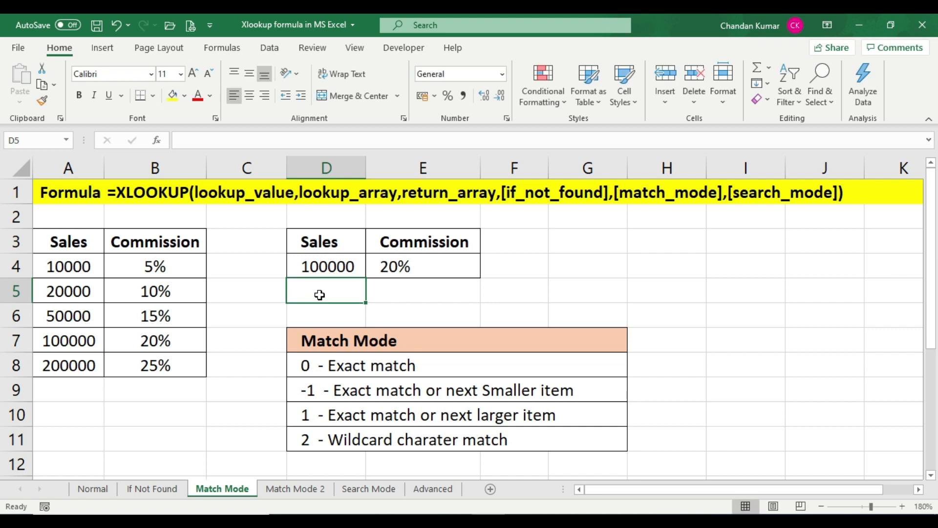
pyautogui.click(440, 265)
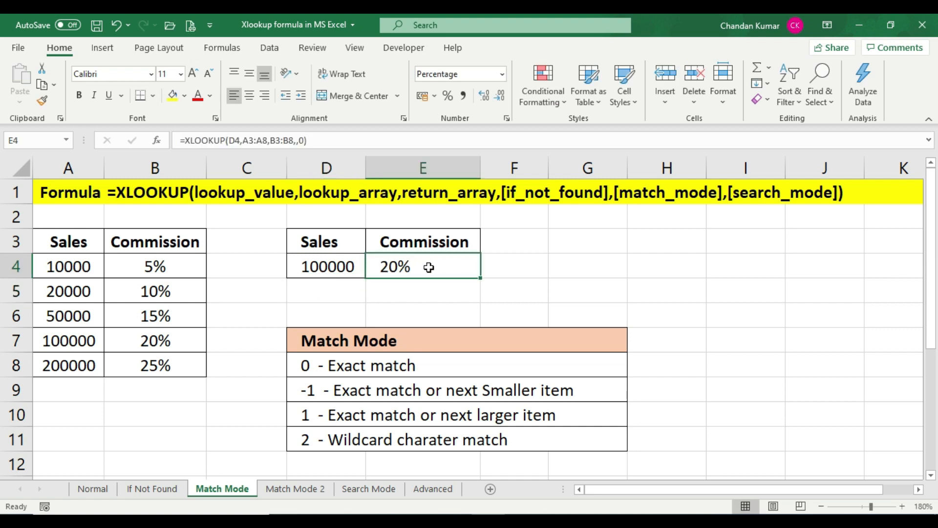
pyautogui.click(70, 342)
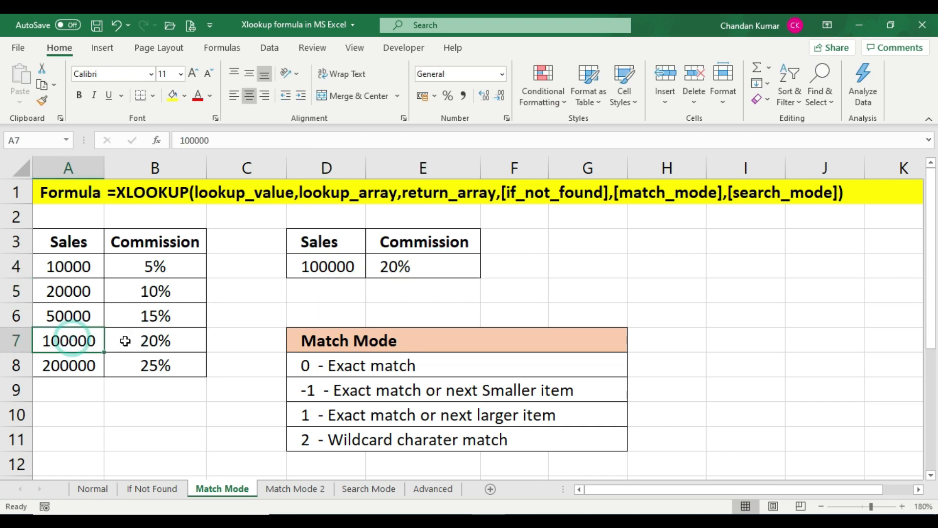
pyautogui.click(191, 342)
pyautogui.click(360, 264)
pyautogui.click(427, 263)
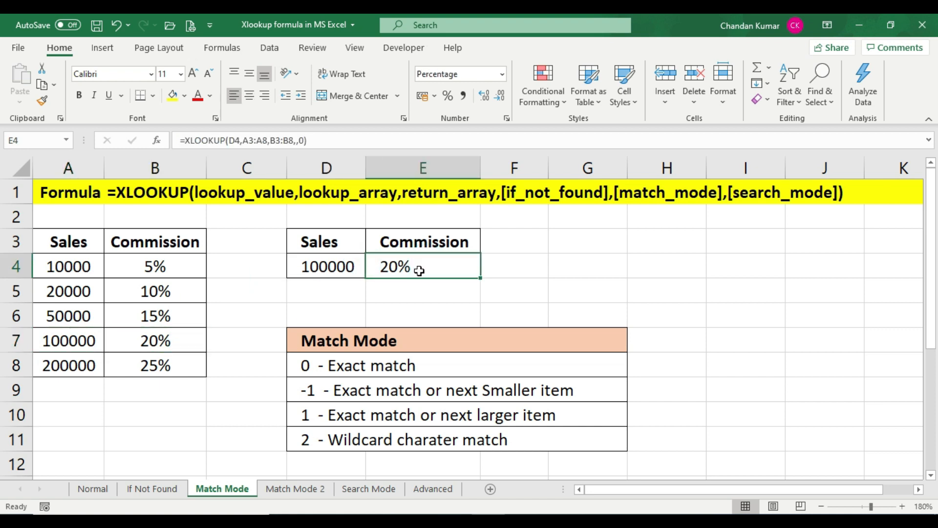
# Examine the match mode 0 and -1 descriptions against the sales and commission tiers in rows 5 and 6.
pyautogui.click(420, 370)
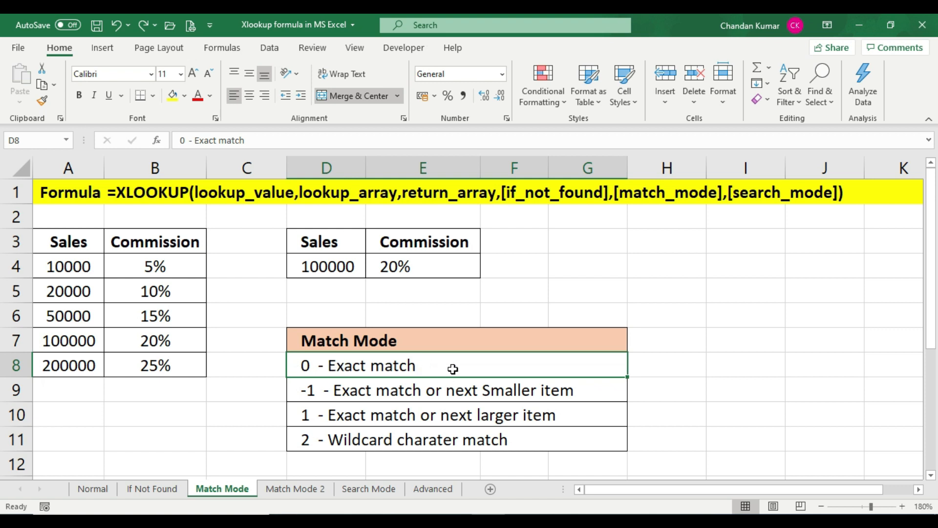
pyautogui.click(332, 392)
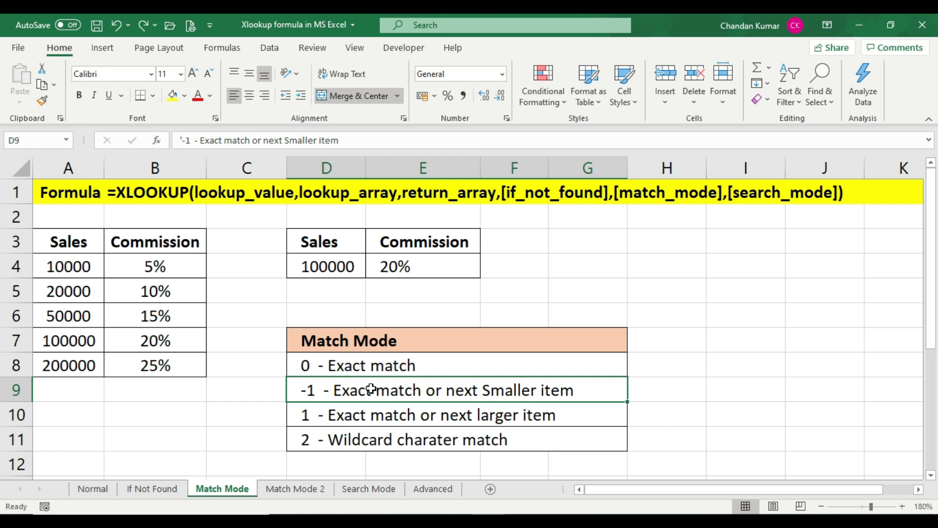
pyautogui.click(80, 314)
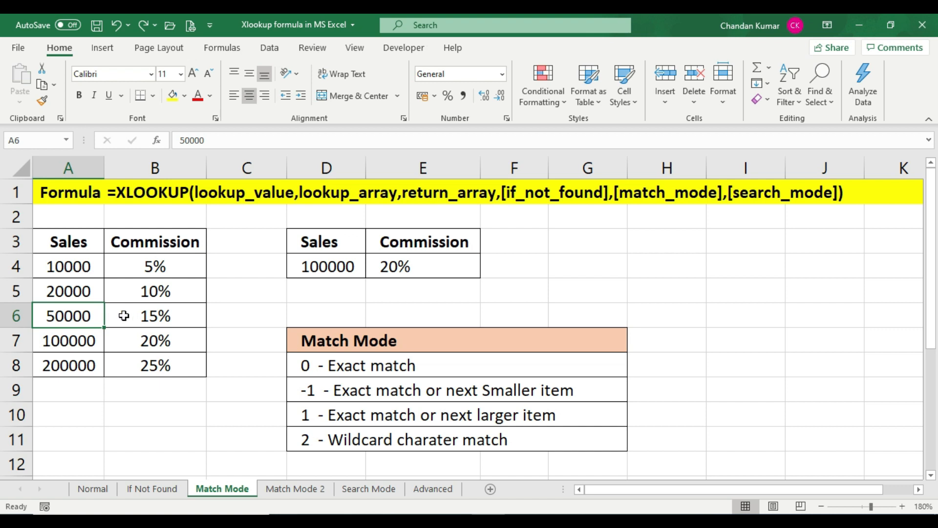
pyautogui.click(145, 315)
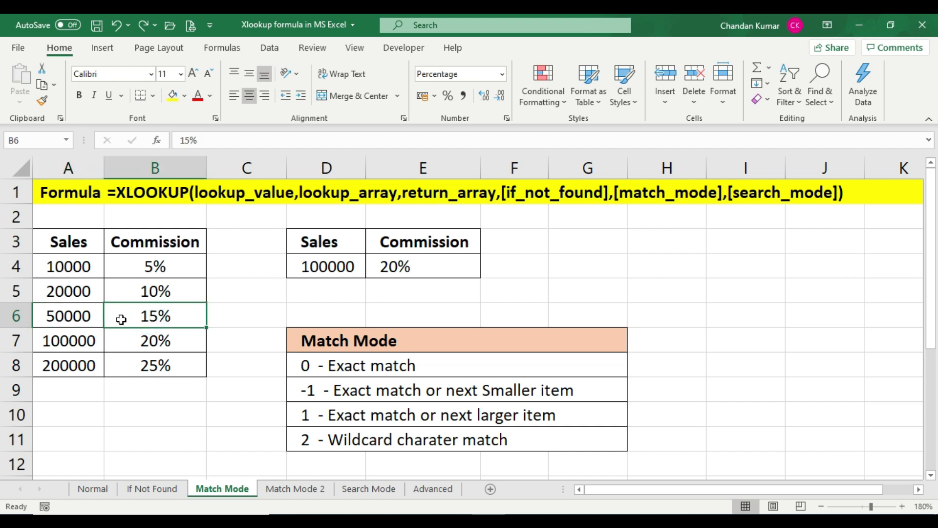
pyautogui.click(80, 315)
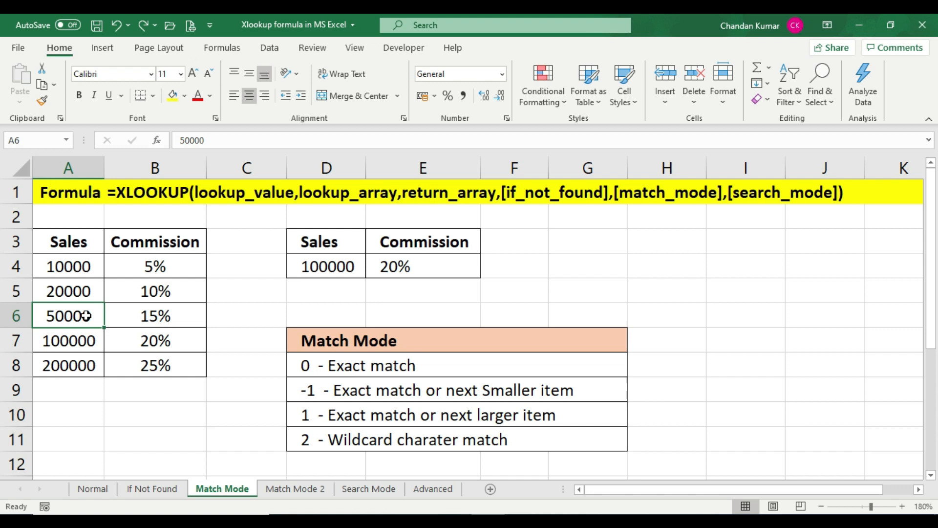
pyautogui.click(181, 289)
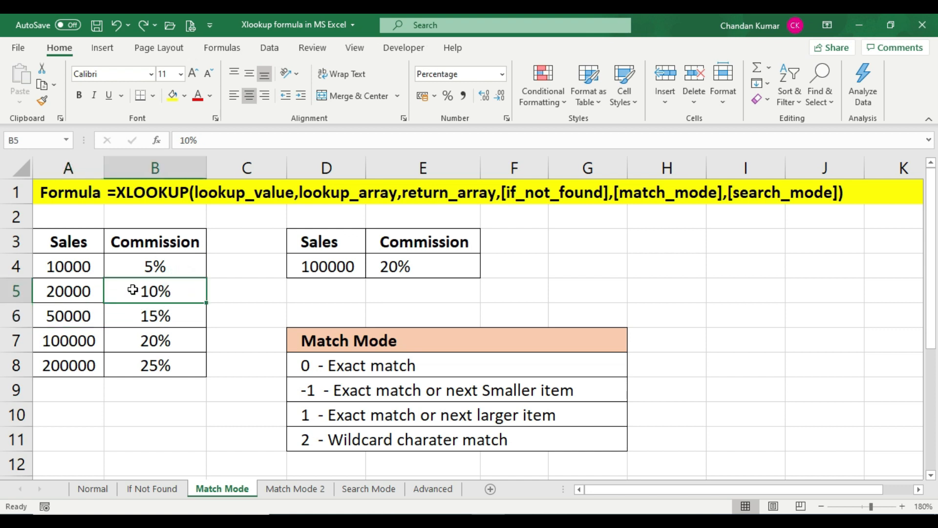
pyautogui.click(97, 313)
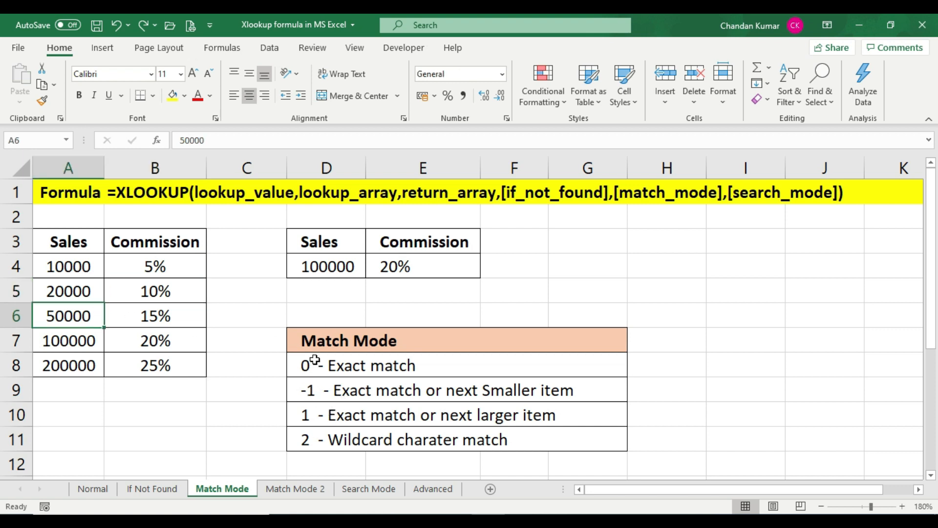
pyautogui.click(327, 391)
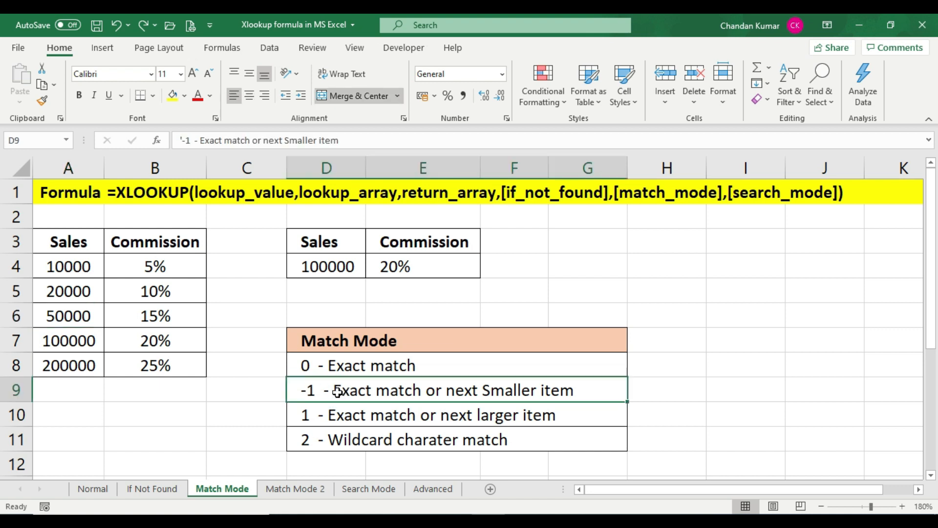
# Set the Sales lookup value in D4 to 45000 and check it against the table's sales values in A4:A8.
pyautogui.click(317, 266)
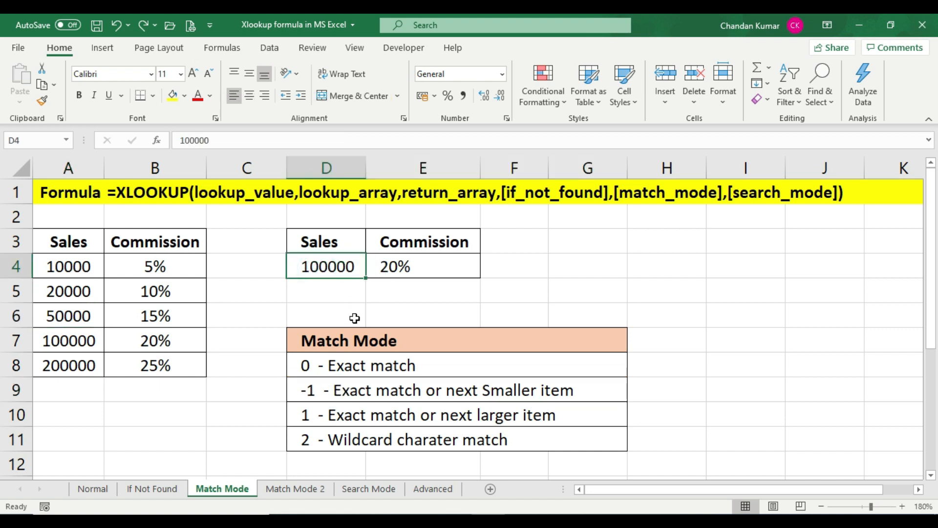
pyautogui.write('45000')
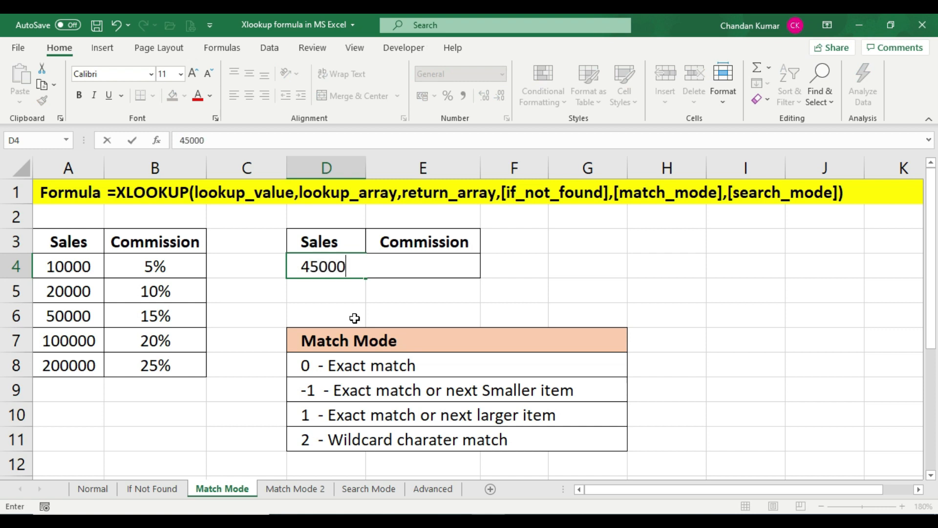
pyautogui.press('Tab')
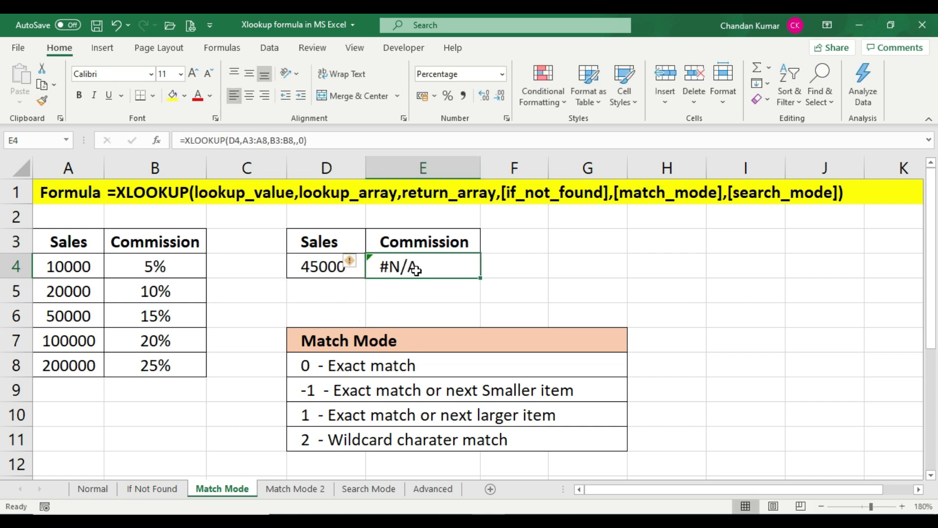
pyautogui.moveTo(68, 263); pyautogui.dragTo(73, 366)
# Change the match mode in E4 to -1, giving =XLOOKUP(D4,A3:A8,B3:B8,,-1), and check the commission against the D4 sales value.
pyautogui.click(447, 259)
pyautogui.press('F2')
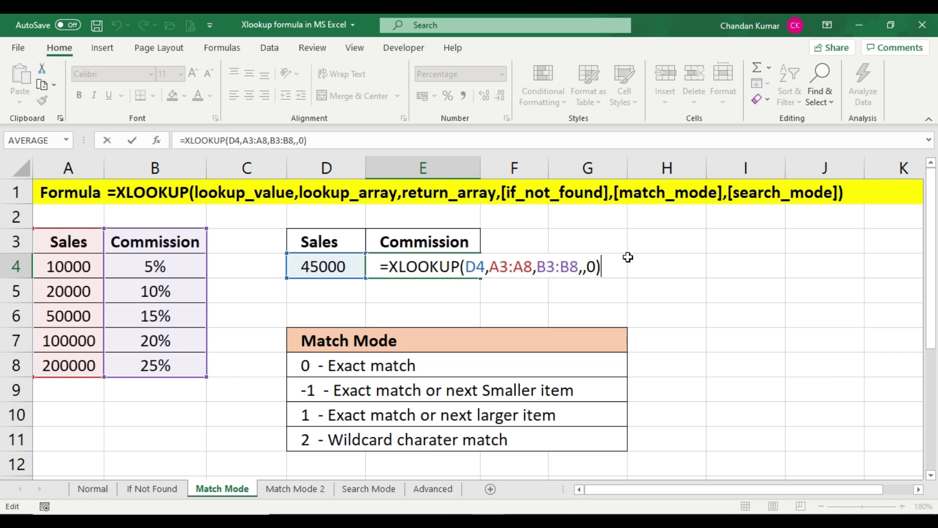
pyautogui.press('BackSpace')
pyautogui.press('BackSpace')
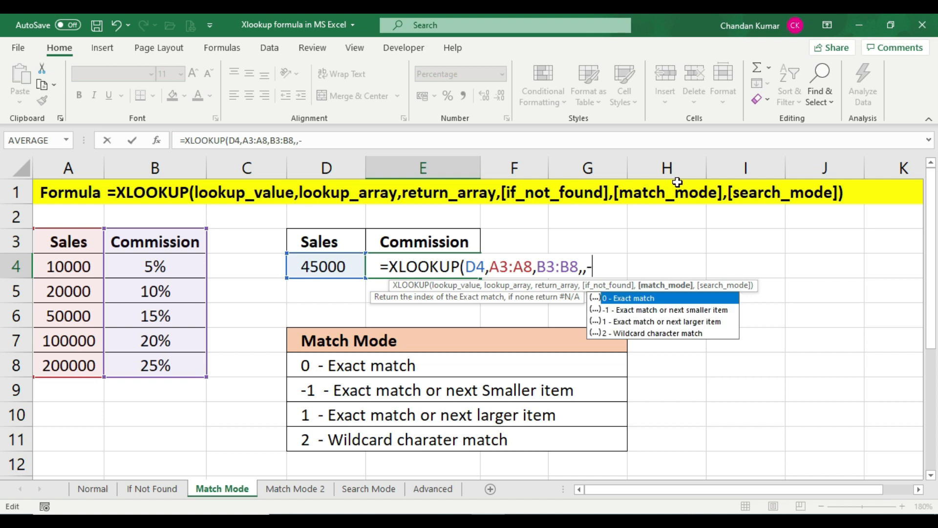
pyautogui.write('1)')
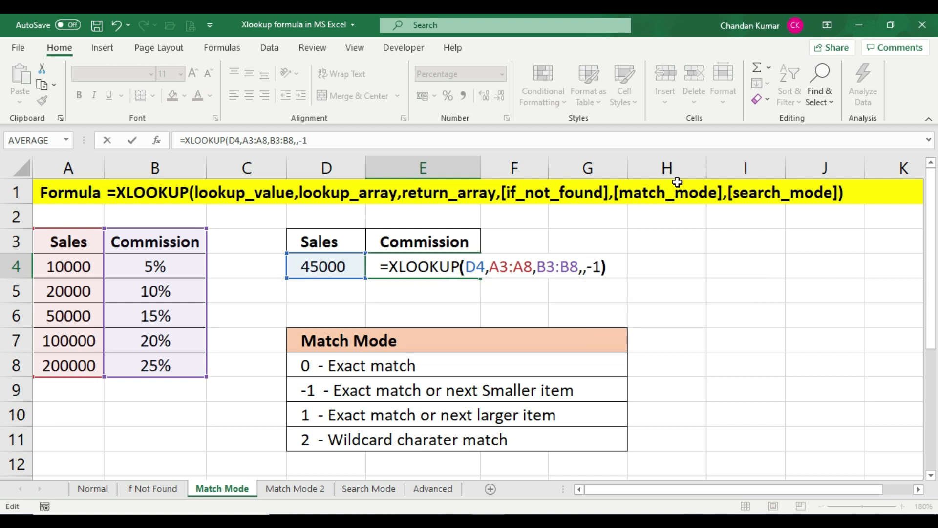
pyautogui.press('Return')
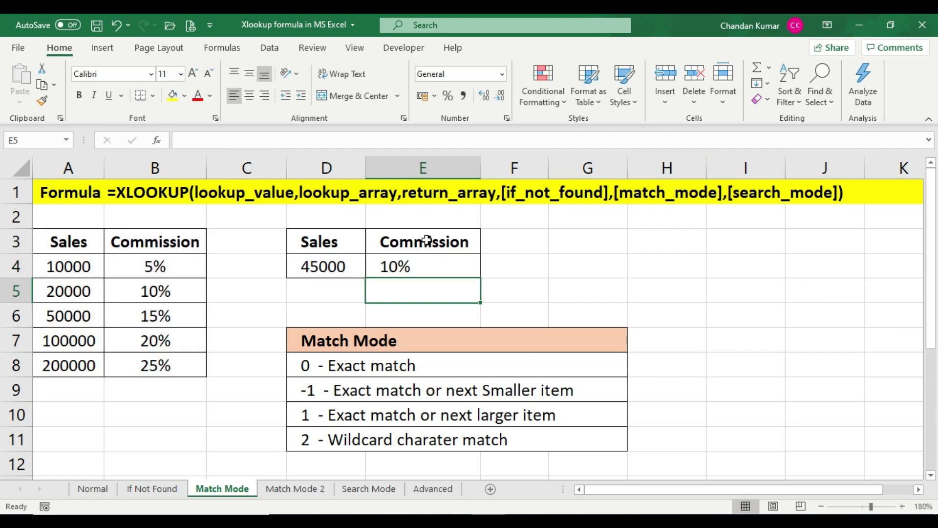
pyautogui.click(405, 267)
pyautogui.click(342, 268)
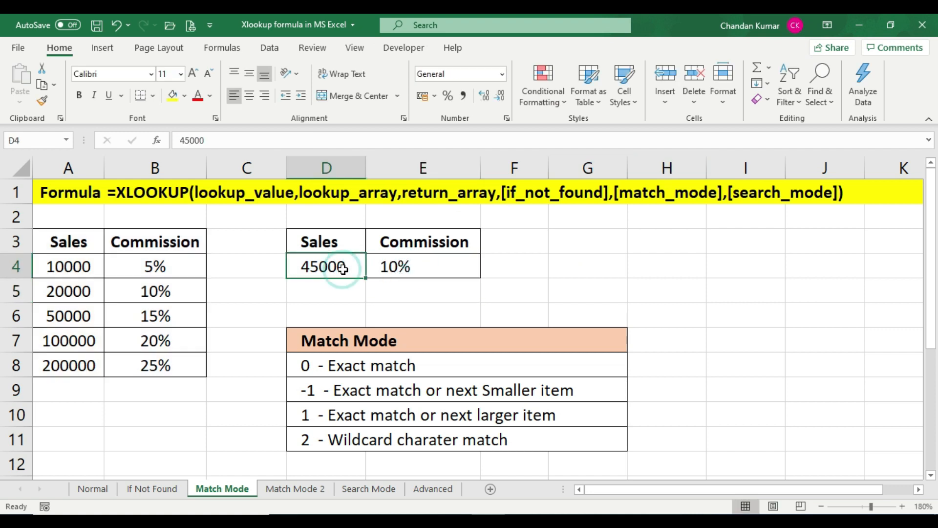
pyautogui.click(433, 271)
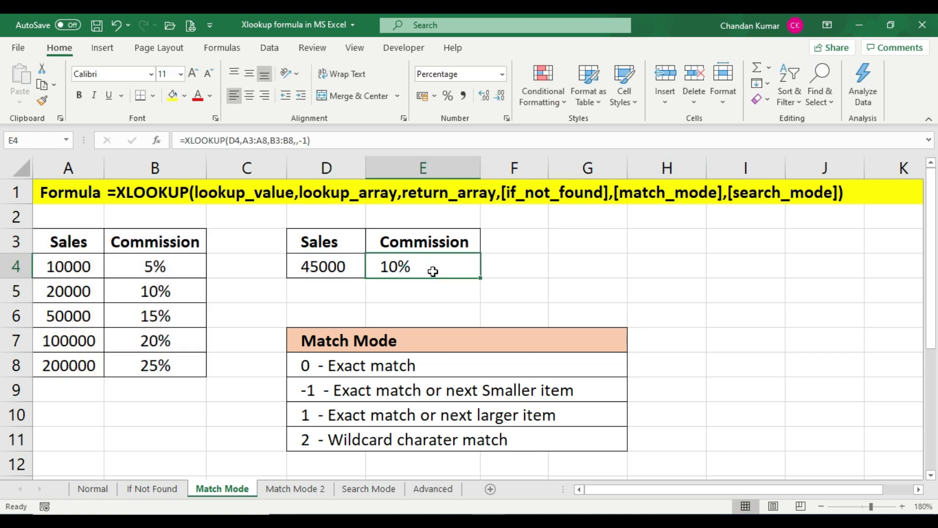
# Set the Sales lookup value in D4 to 49000 and check the commission in E4.
pyautogui.click(336, 273)
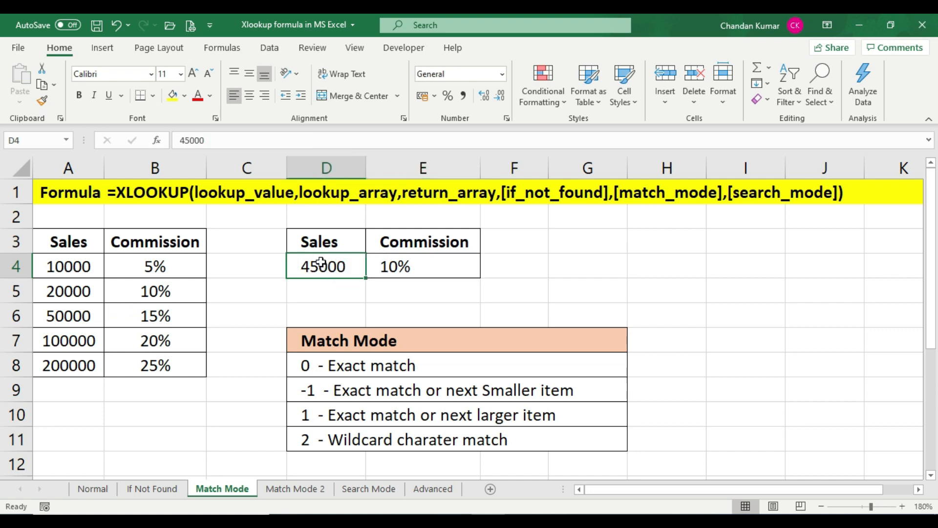
pyautogui.write('49000')
pyautogui.press('Return')
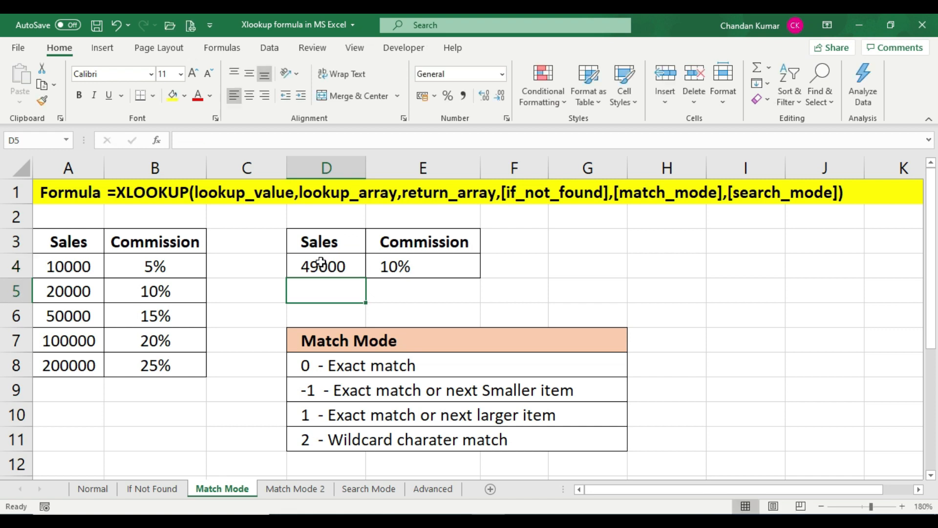
pyautogui.click(435, 268)
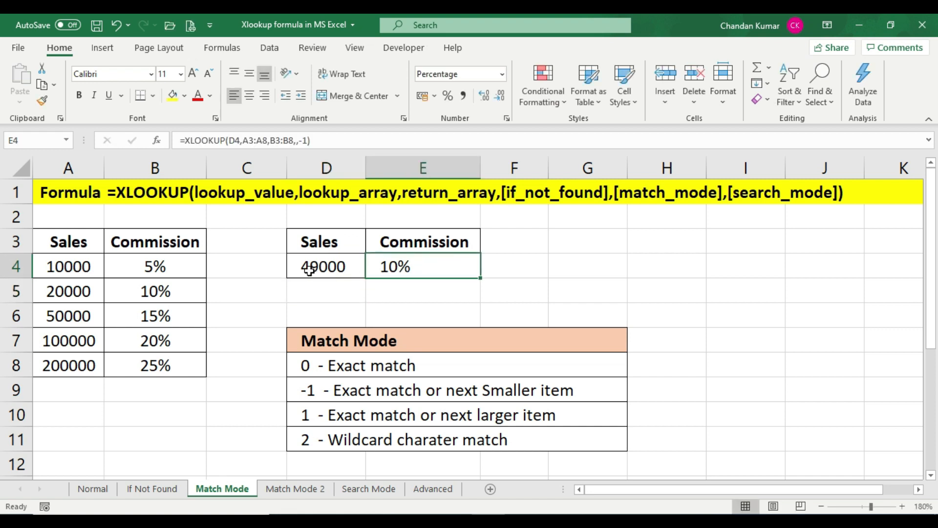
# Set the Sales lookup value in D4 to 50000 and check the commission in E4.
pyautogui.click(312, 268)
pyautogui.write('50000')
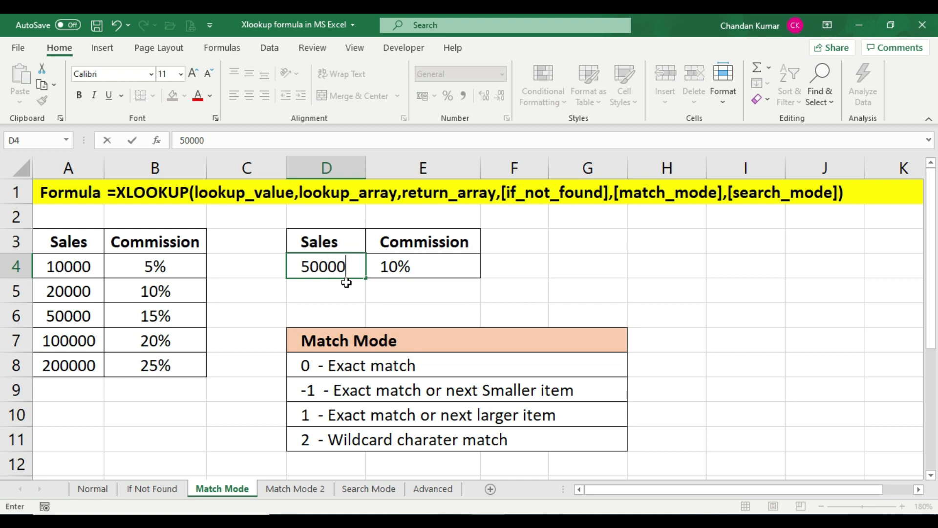
pyautogui.press('Return')
pyautogui.click(438, 268)
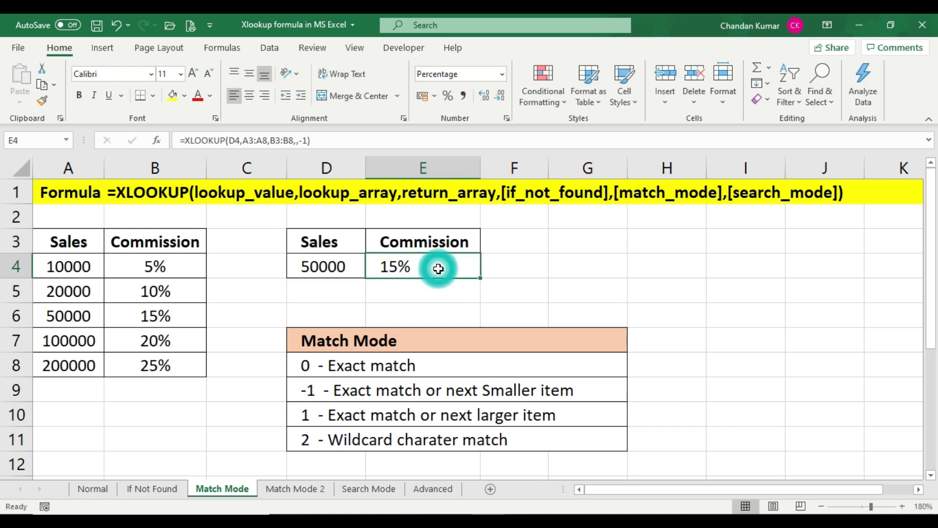
pyautogui.click(329, 270)
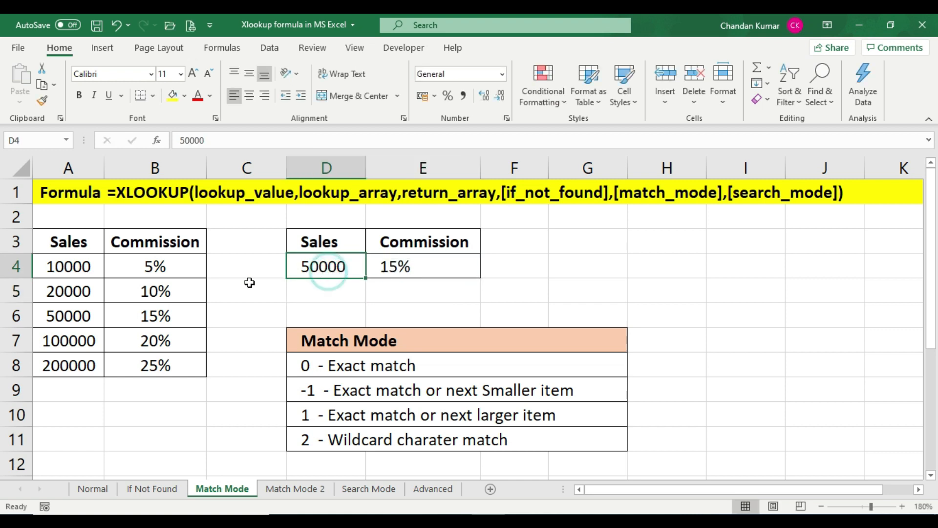
# Review the 100000 sales tier in row 7, set the Sales lookup value in D4 to 100000, and check the commission in E4.
pyautogui.click(69, 292)
pyautogui.click(68, 342)
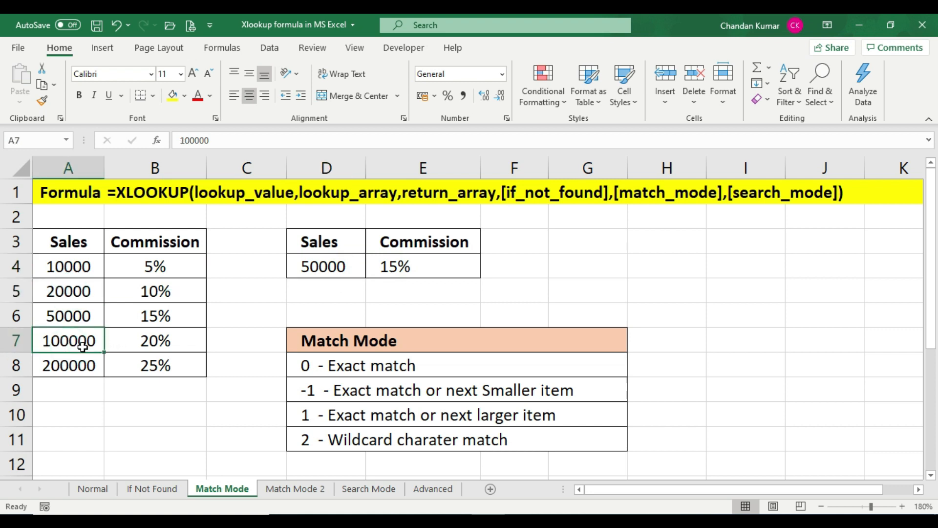
pyautogui.click(180, 346)
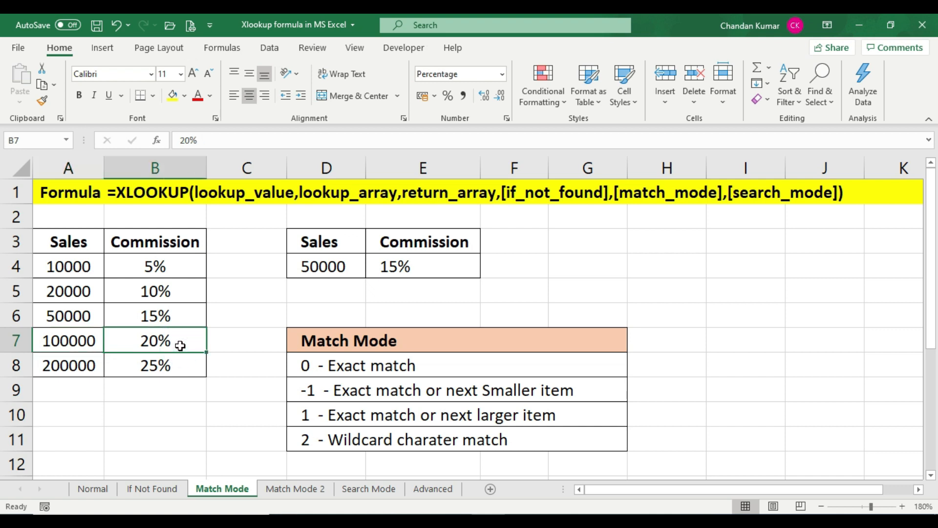
pyautogui.click(93, 346)
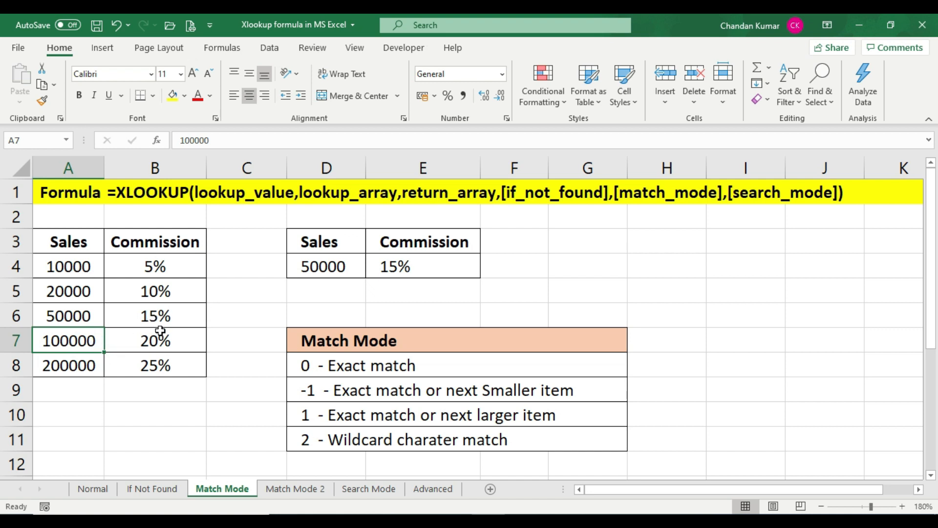
pyautogui.click(167, 345)
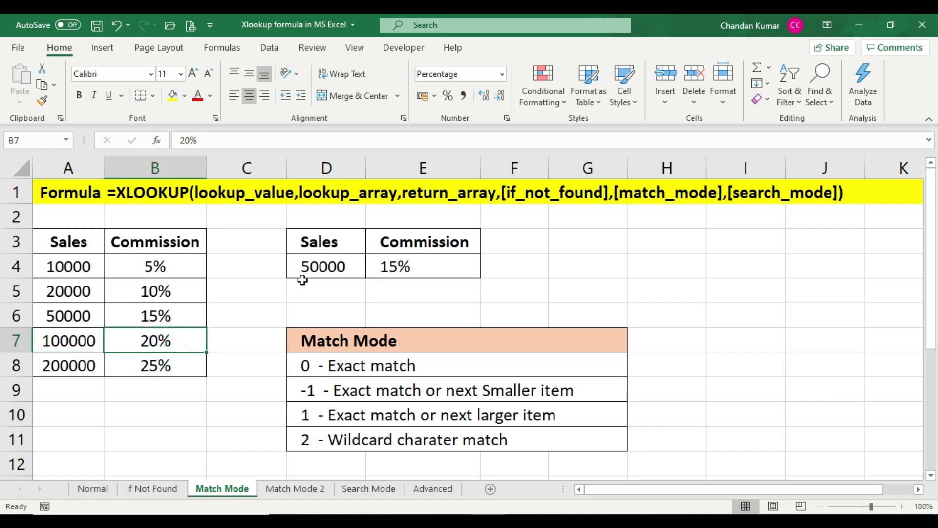
pyautogui.click(317, 267)
pyautogui.write('1')
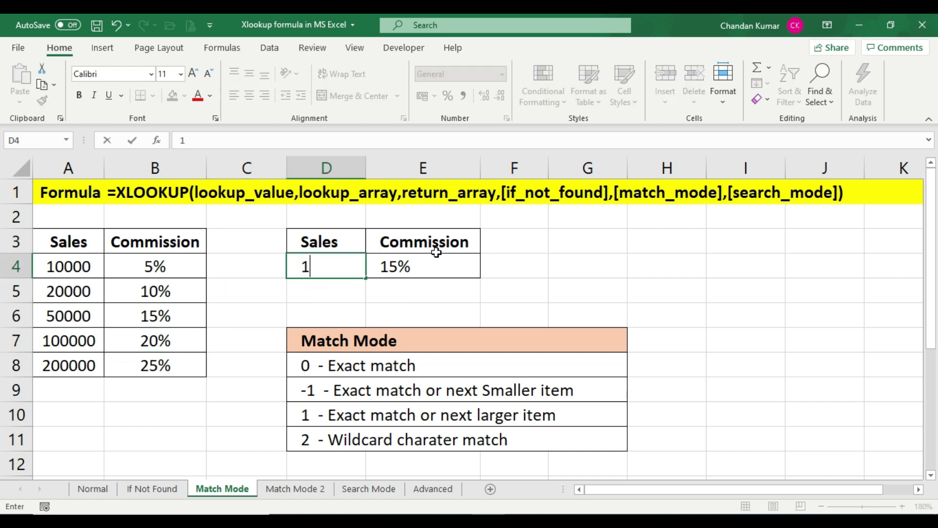
pyautogui.write('00000')
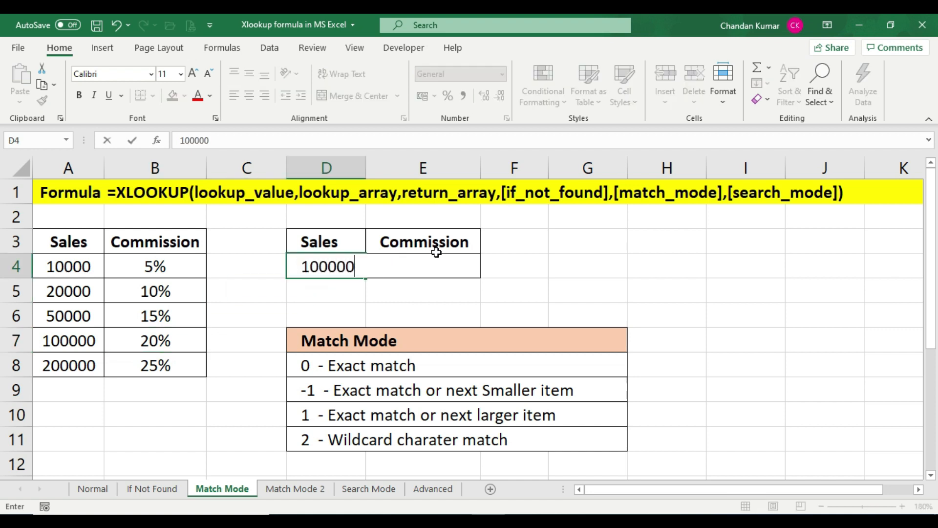
pyautogui.press('Return')
pyautogui.click(432, 260)
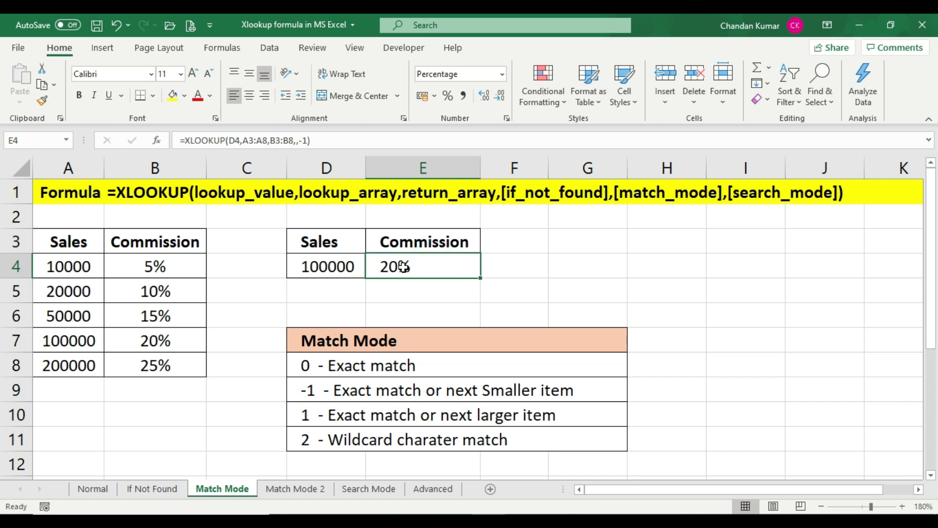
# Set the Sales lookup value in D4 to 99000 and check the commission in E4 against the table's commission in B6.
pyautogui.click(336, 264)
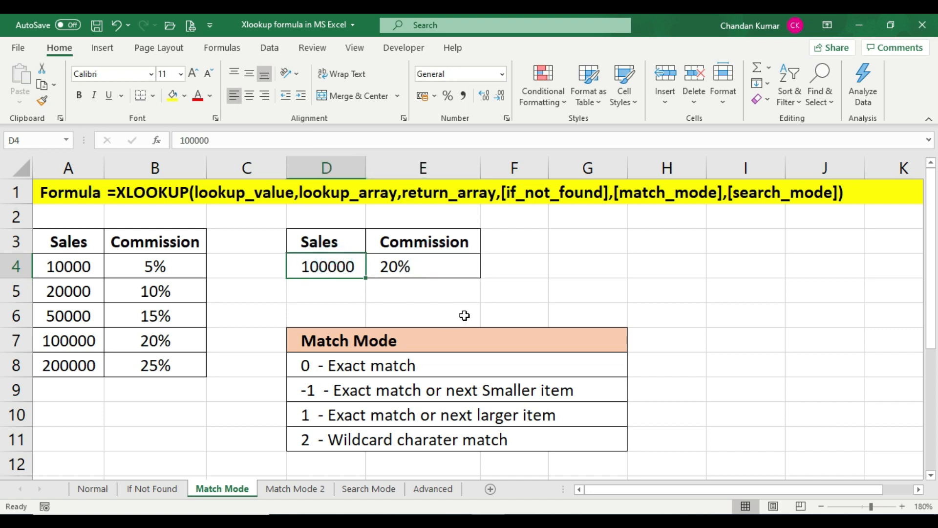
pyautogui.write('99000')
pyautogui.press('Return')
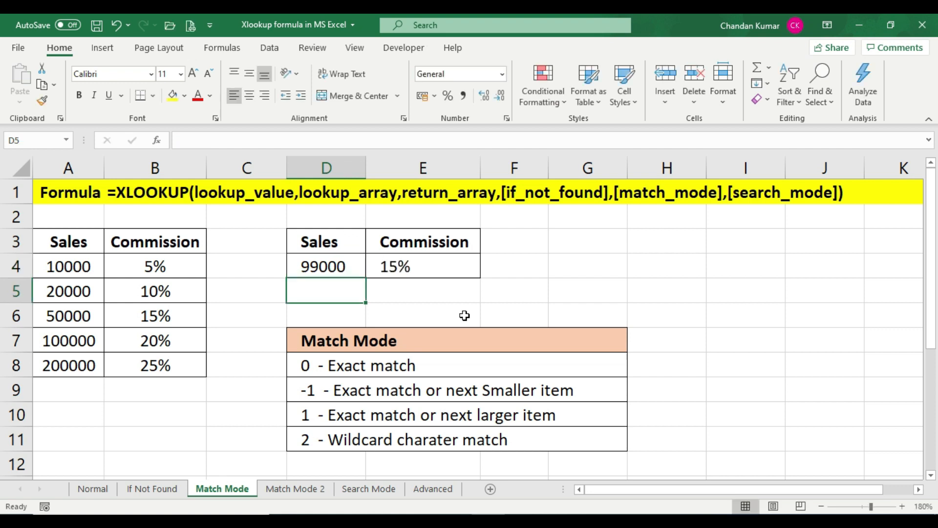
pyautogui.click(445, 271)
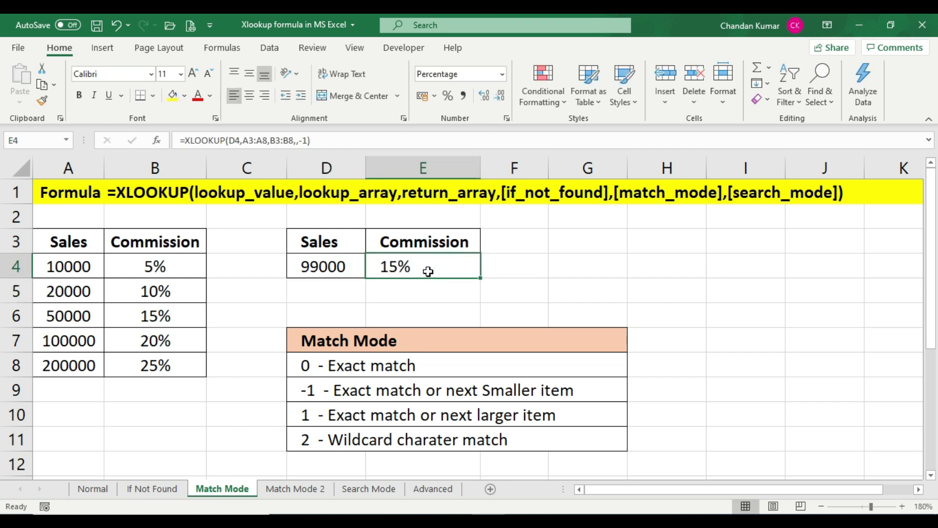
pyautogui.click(132, 316)
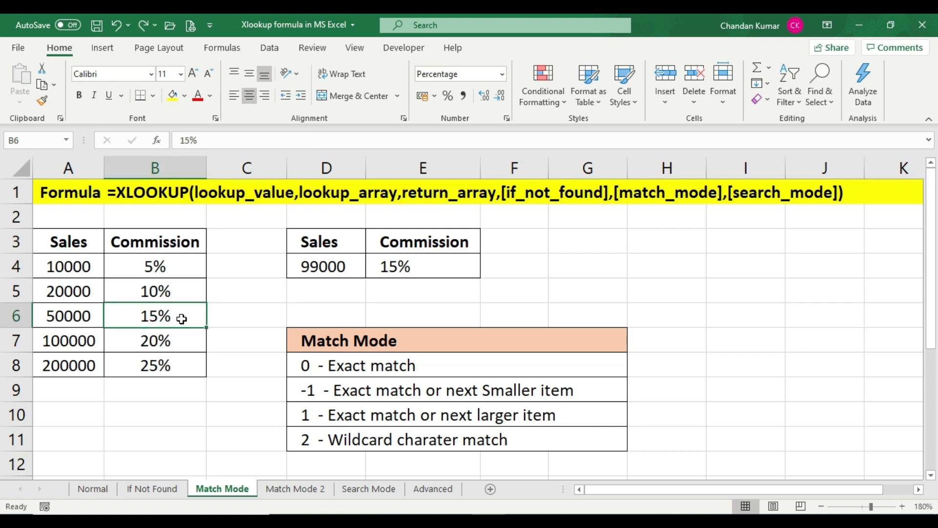
# Examine how match modes -1 and 1 in D9:D10 apply to sales between the table's tiers, comparing A6:A8 with the commissions in B7:B8.
pyautogui.click(313, 394)
pyautogui.click(343, 421)
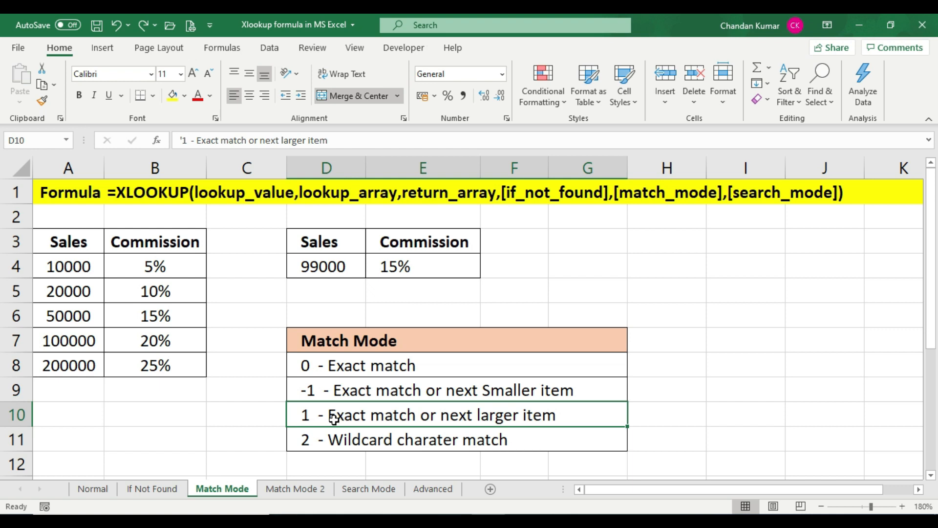
pyautogui.click(84, 318)
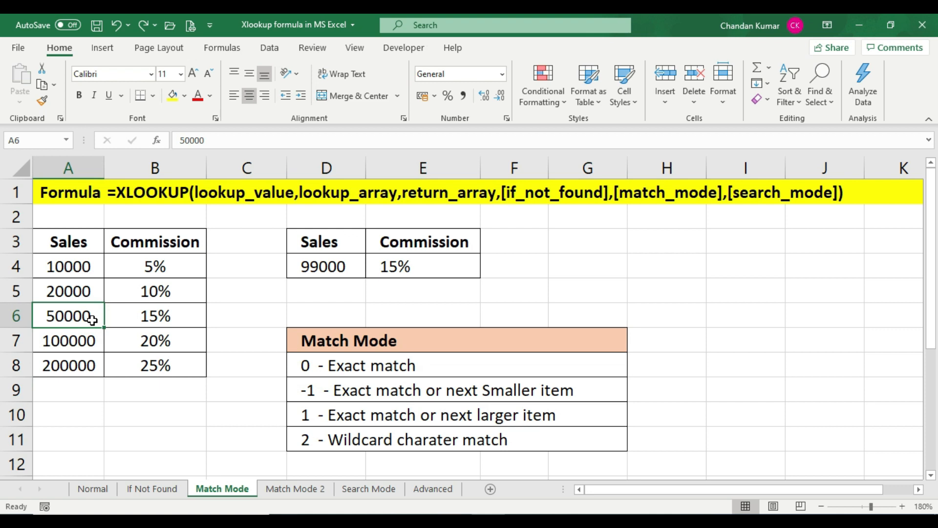
pyautogui.click(129, 341)
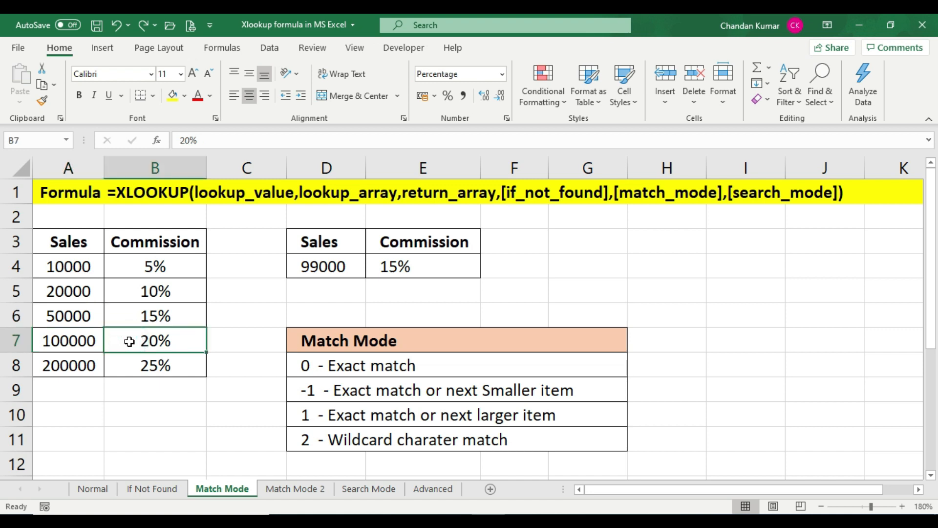
pyautogui.click(70, 313)
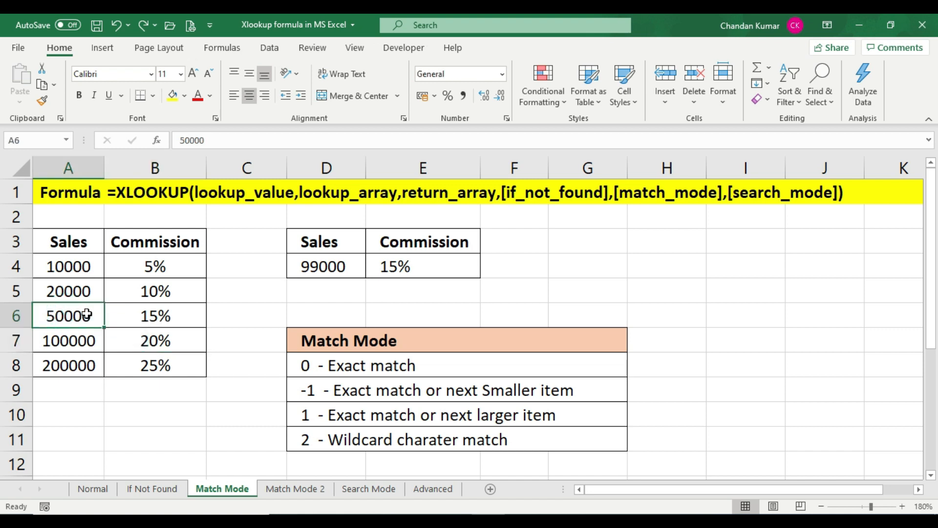
pyautogui.moveTo(83, 318); pyautogui.dragTo(83, 340)
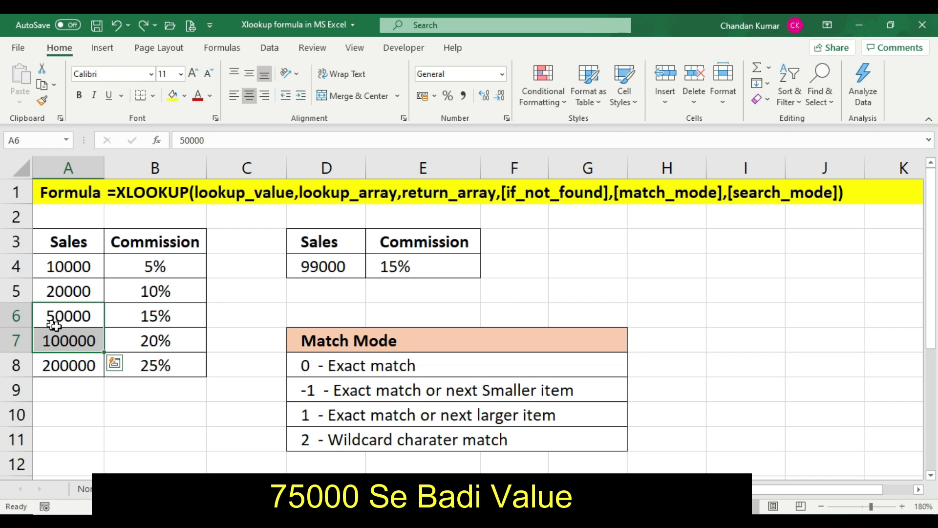
pyautogui.click(164, 341)
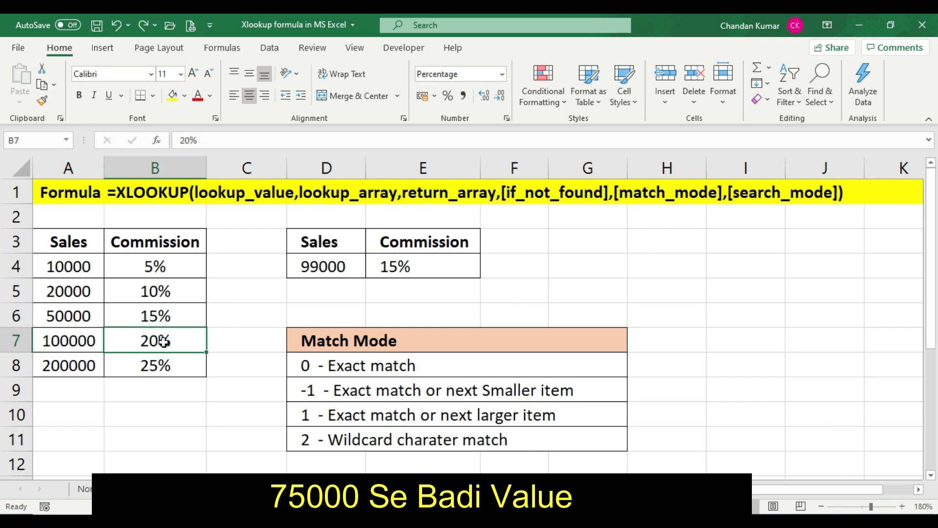
pyautogui.click(387, 269)
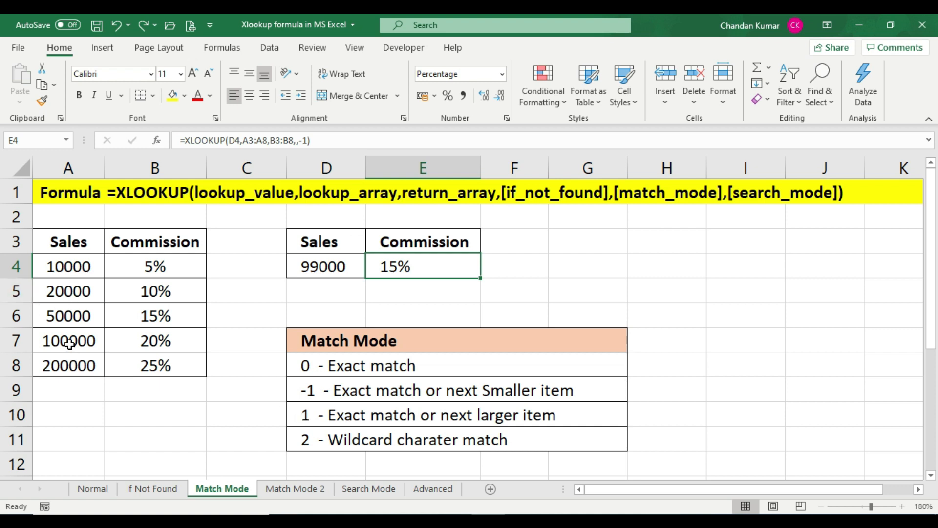
pyautogui.moveTo(72, 340); pyautogui.dragTo(73, 362)
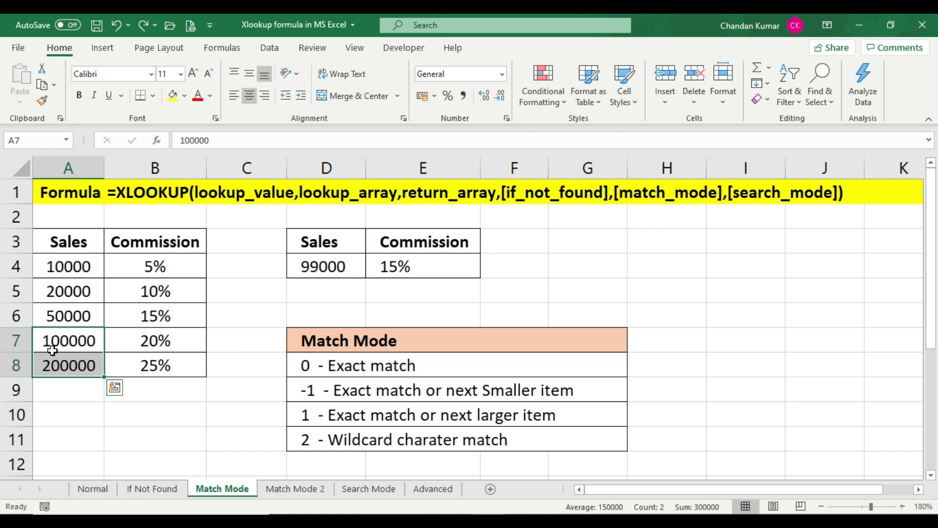
pyautogui.click(170, 363)
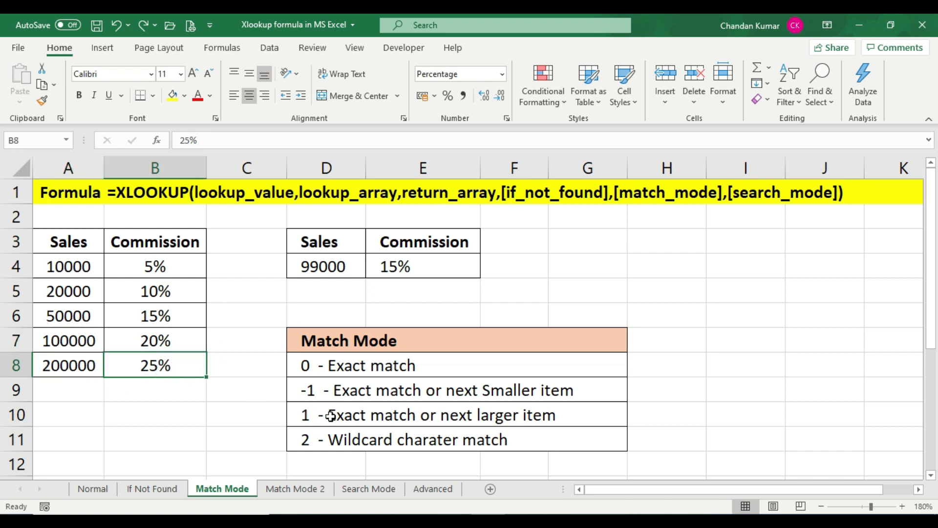
pyautogui.click(372, 392)
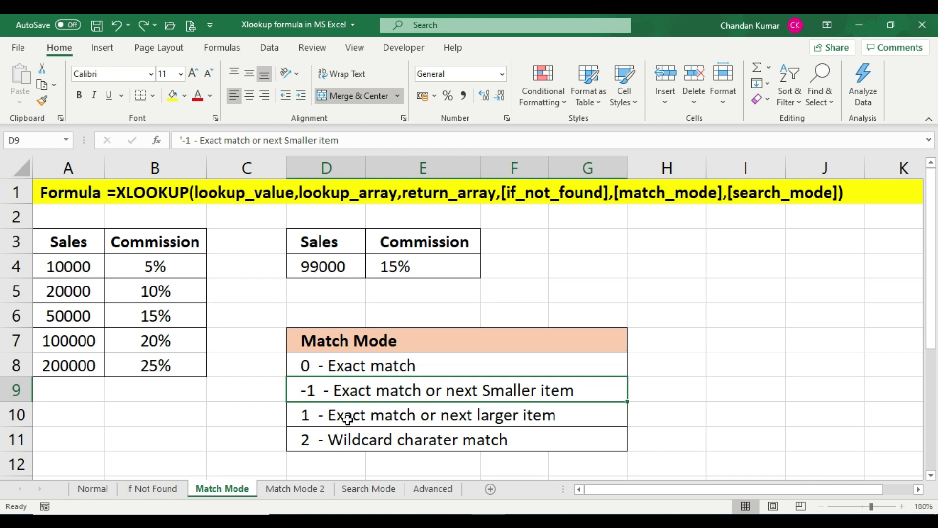
pyautogui.click(363, 421)
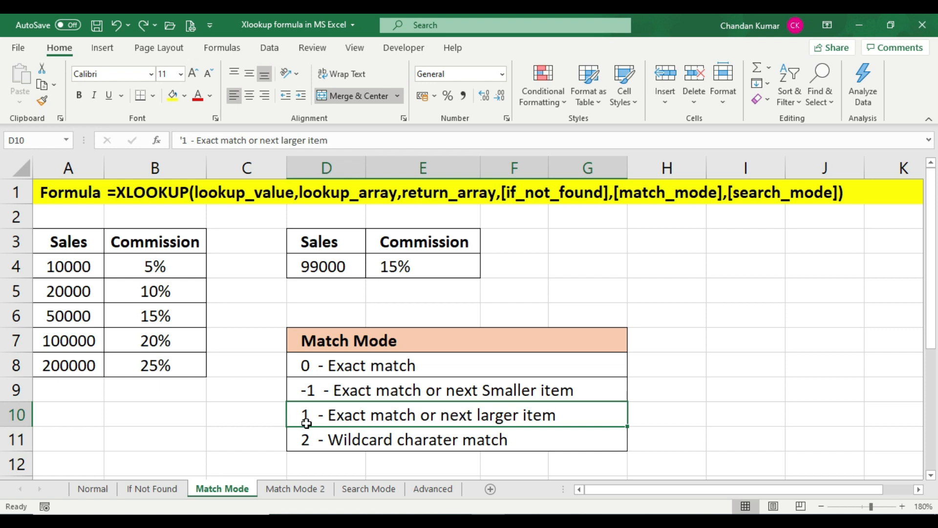
# Replace the commission formula in E4 with =XLOOKUP(D4,A3:A8,B3:B8,,1), using match mode 1 for an exact match or next larger item.
pyautogui.click(415, 265)
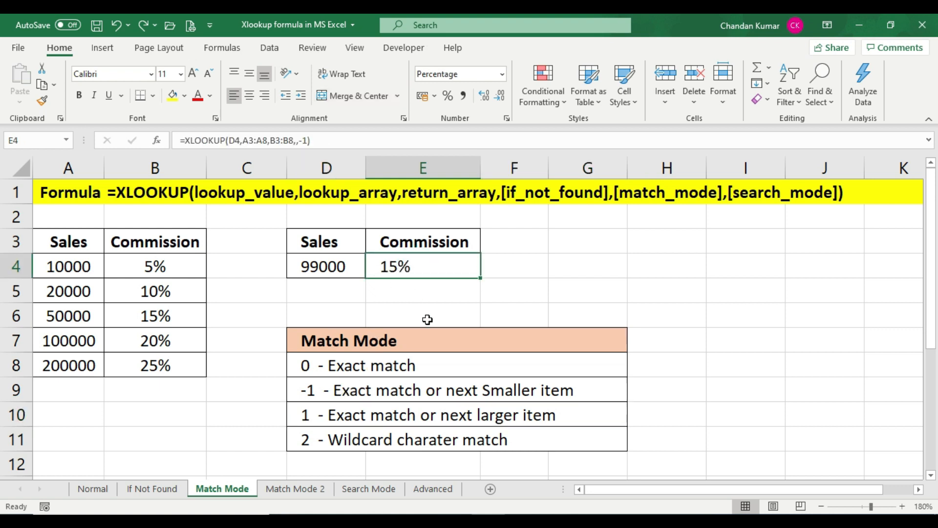
pyautogui.press('Delete')
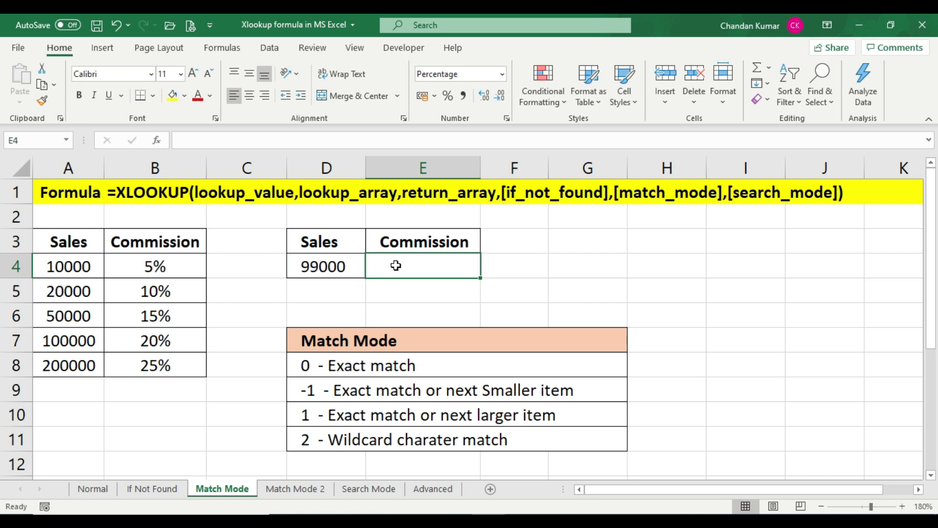
pyautogui.write('=')
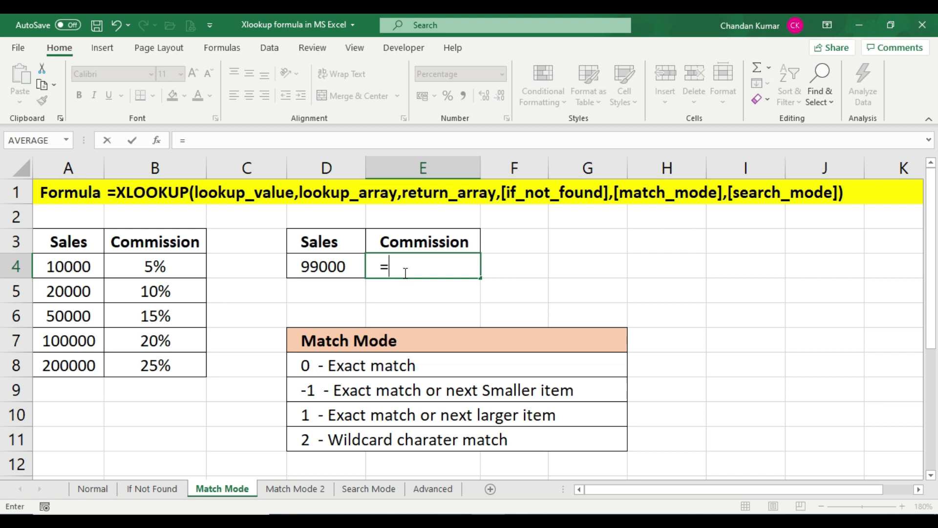
pyautogui.write('xl')
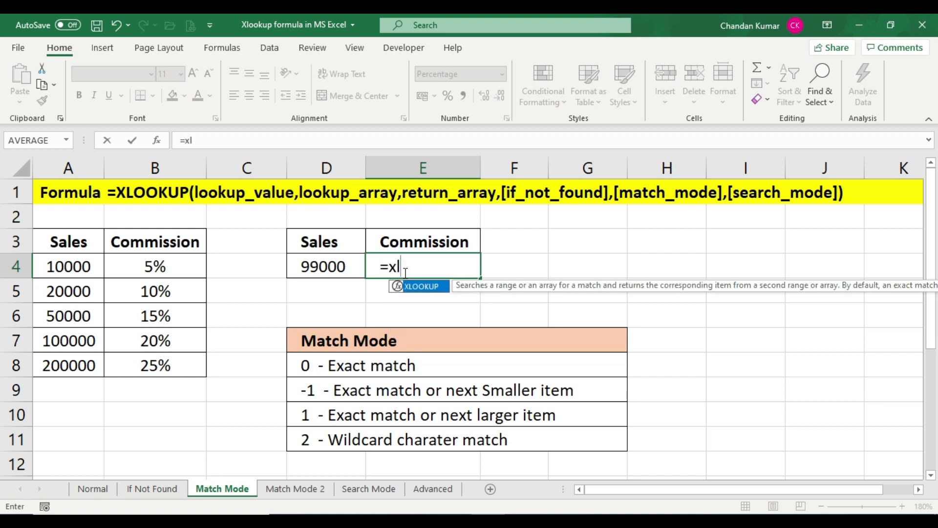
pyautogui.press('Tab')
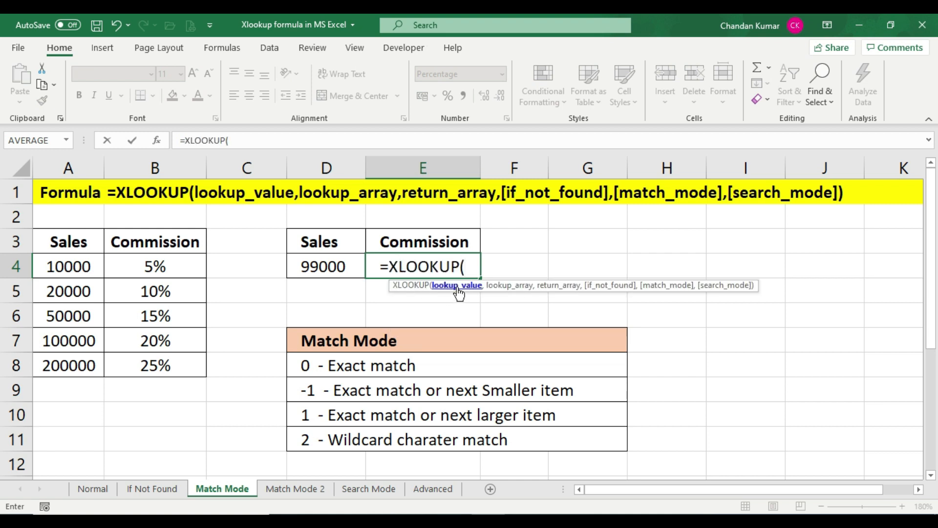
pyautogui.click(328, 266)
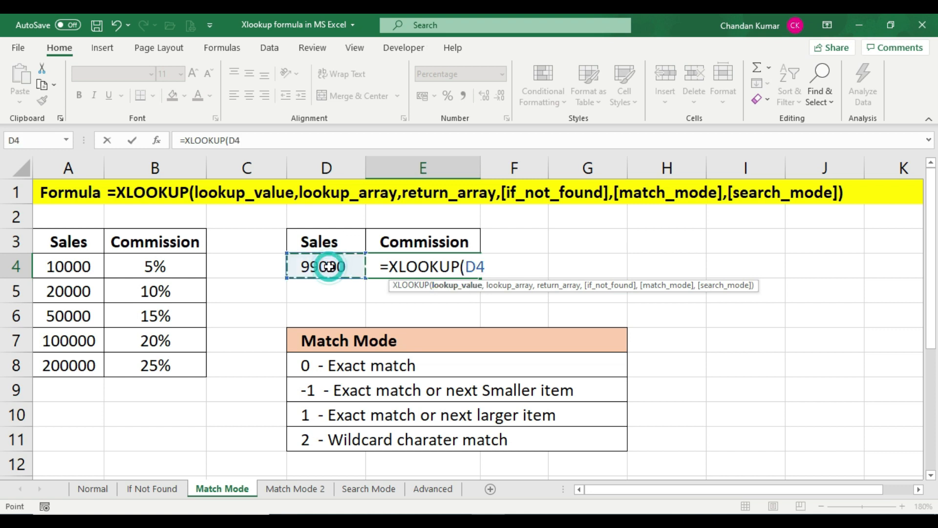
pyautogui.write(',')
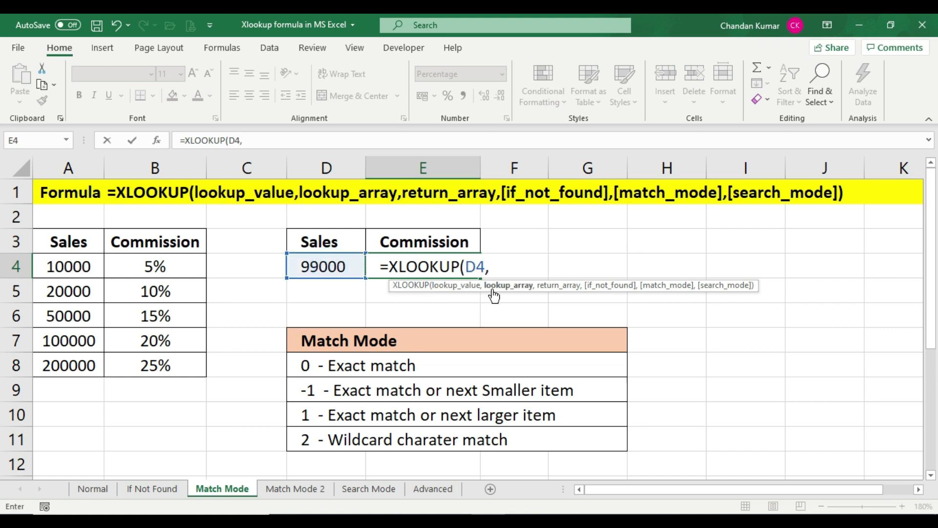
pyautogui.moveTo(68, 238); pyautogui.dragTo(67, 368)
pyautogui.write(',')
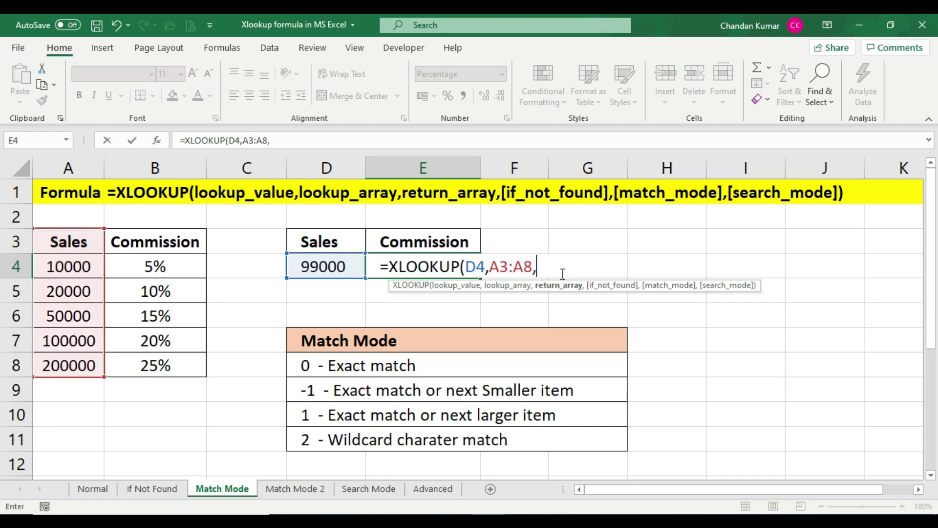
pyautogui.moveTo(180, 235); pyautogui.dragTo(193, 373)
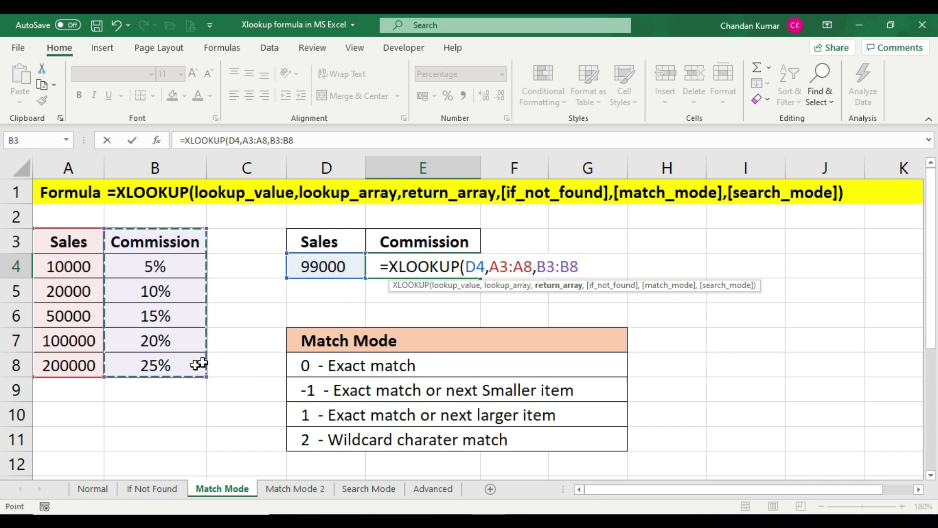
pyautogui.write(',')
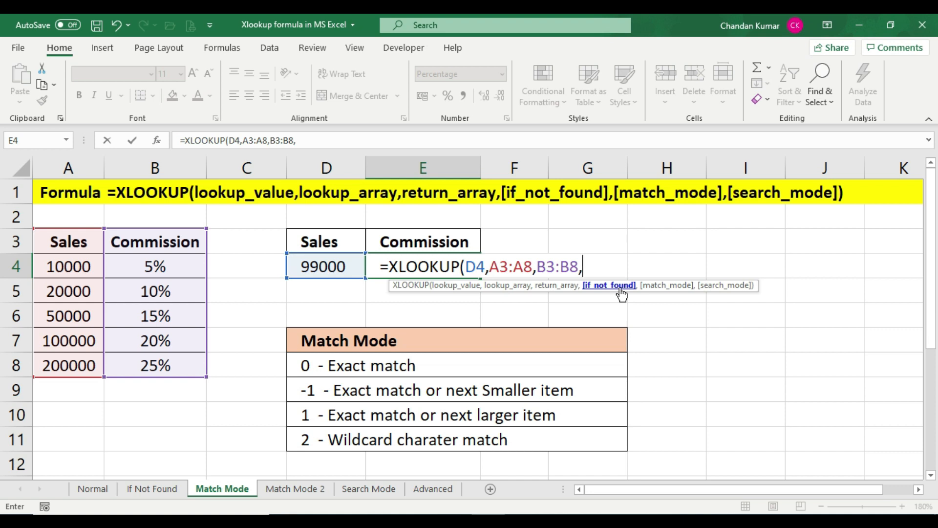
pyautogui.write(',')
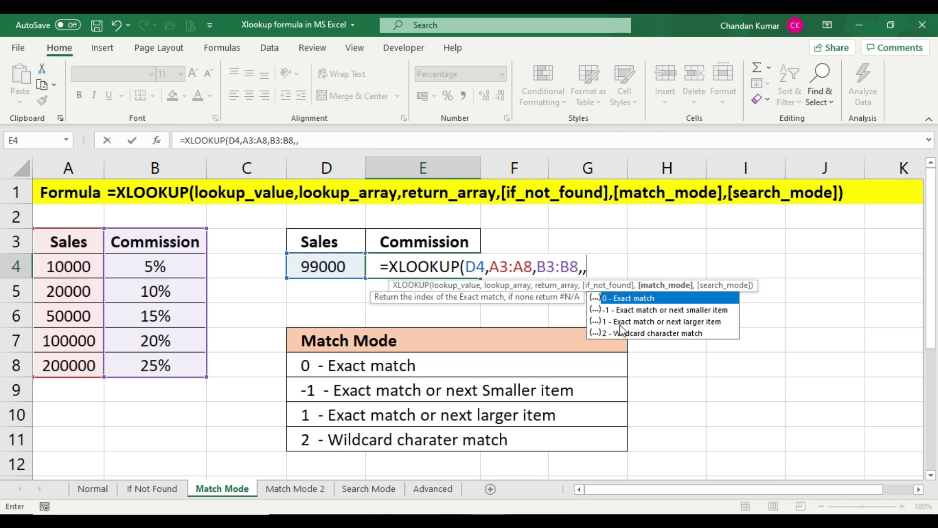
pyautogui.write('1)')
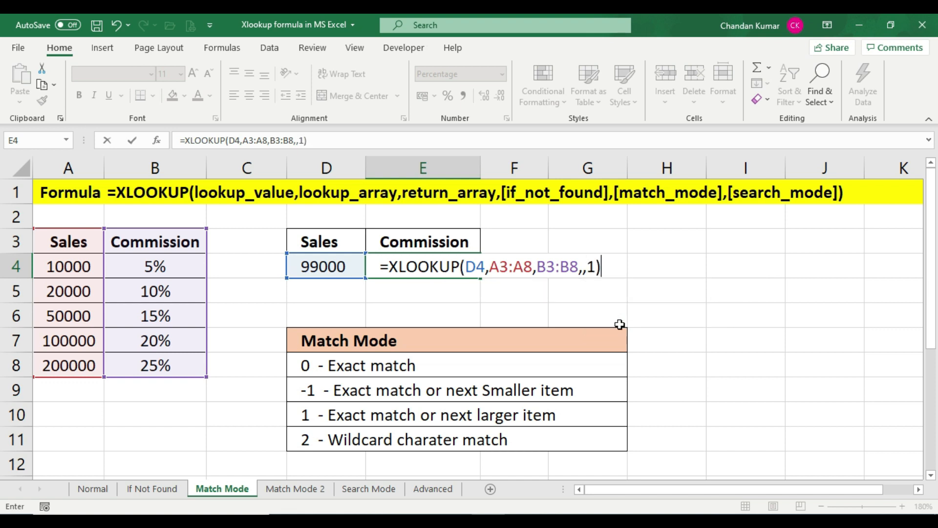
pyautogui.press('Return')
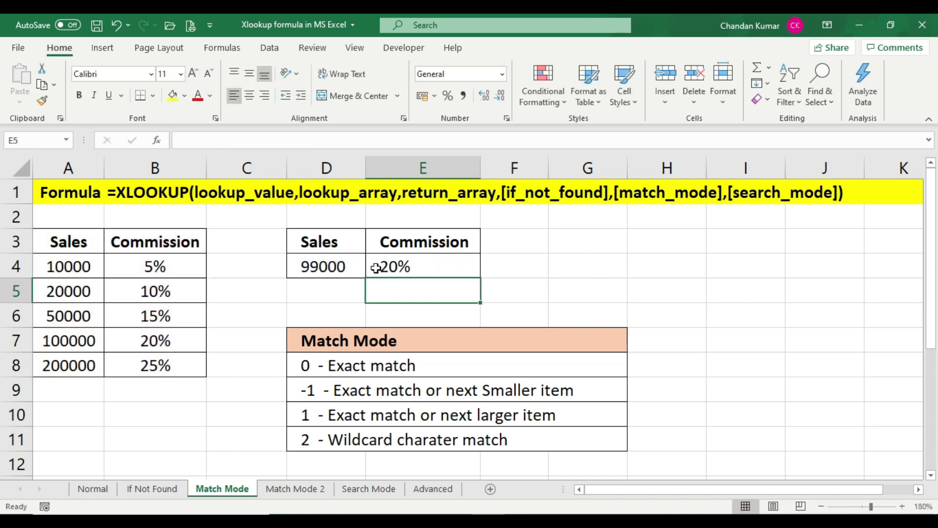
# Compare the match mode 1 commission in E4 for the 99000 sales value with the table's 50000 and 100000 tiers in rows 6 and 7.
pyautogui.click(376, 268)
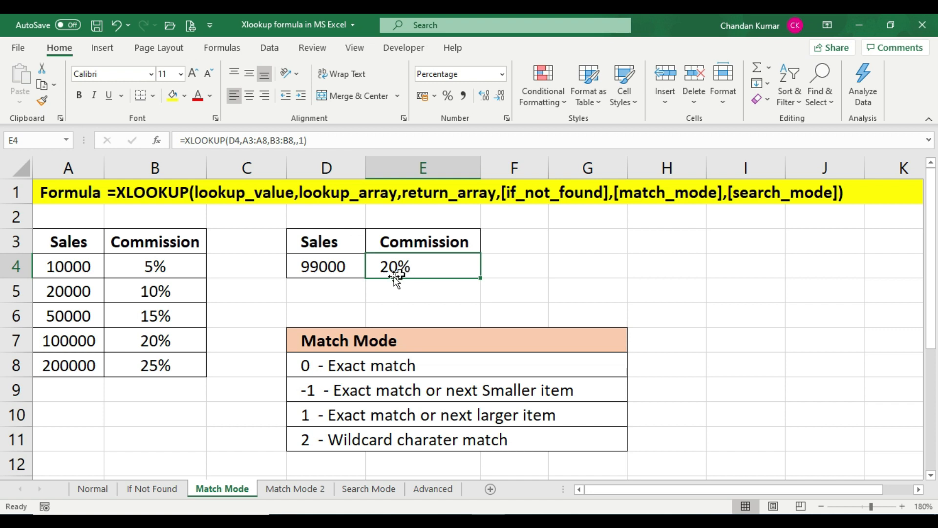
pyautogui.moveTo(77, 267); pyautogui.dragTo(77, 365)
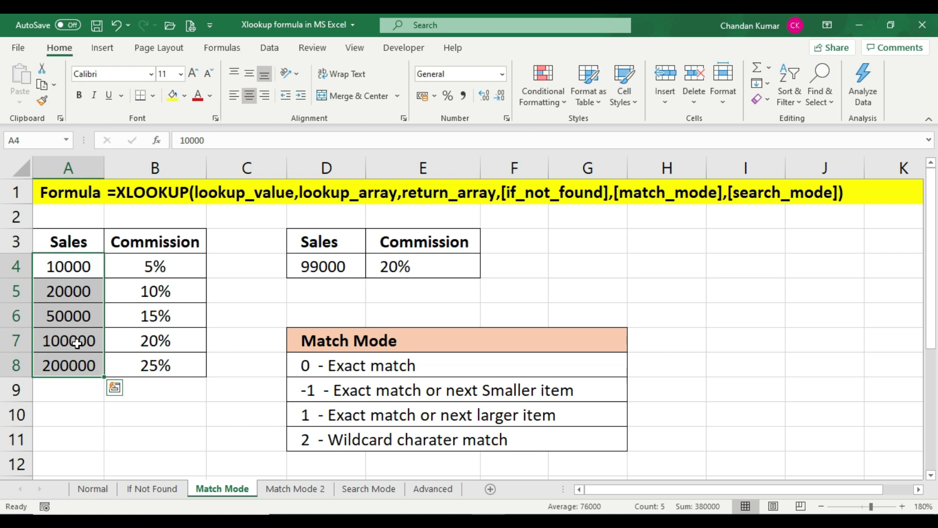
pyautogui.click(77, 343)
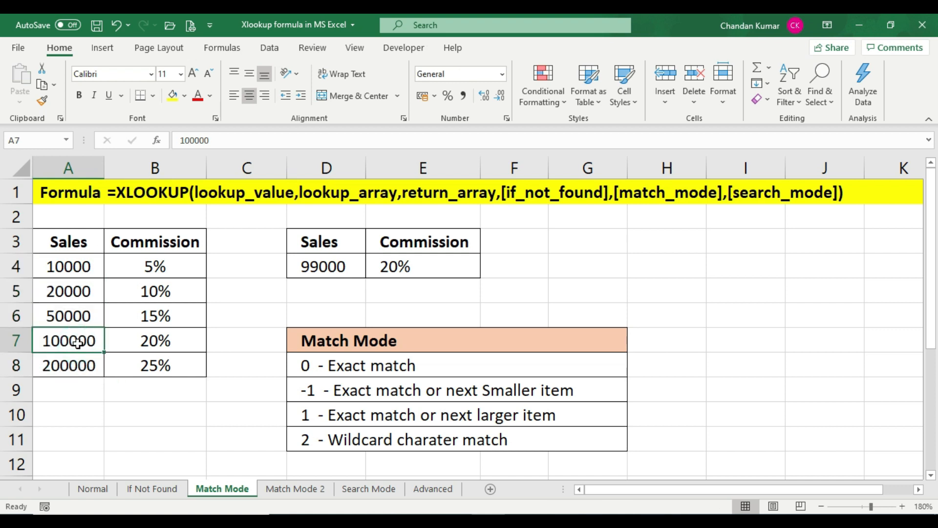
pyautogui.click(180, 344)
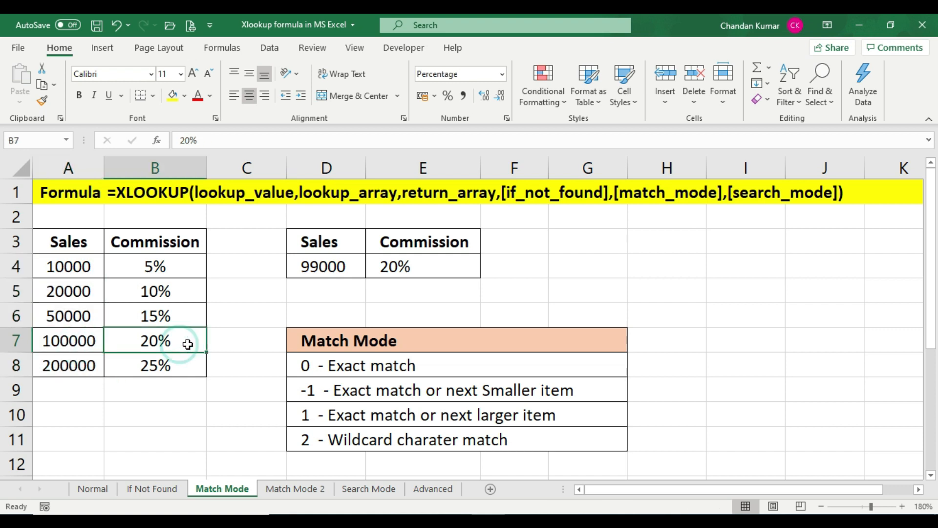
pyautogui.click(421, 266)
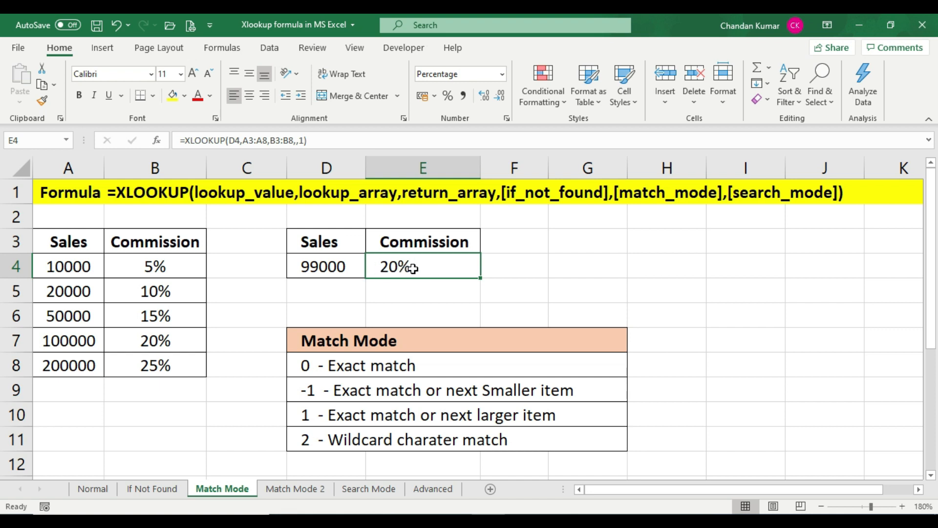
pyautogui.click(329, 267)
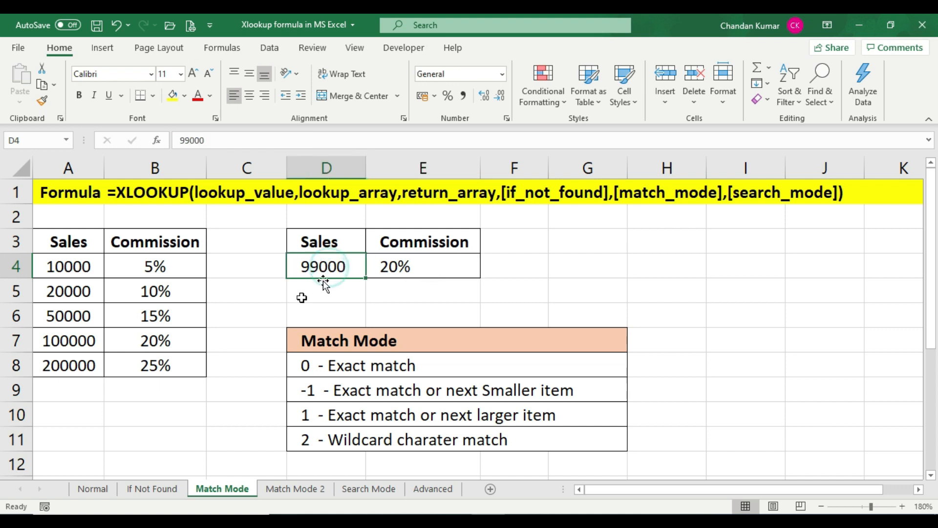
pyautogui.click(67, 317)
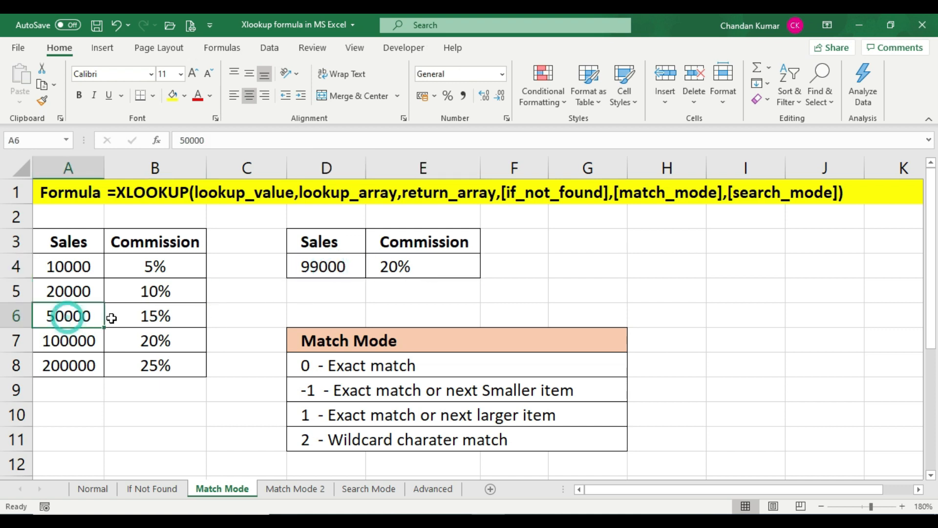
pyautogui.click(174, 317)
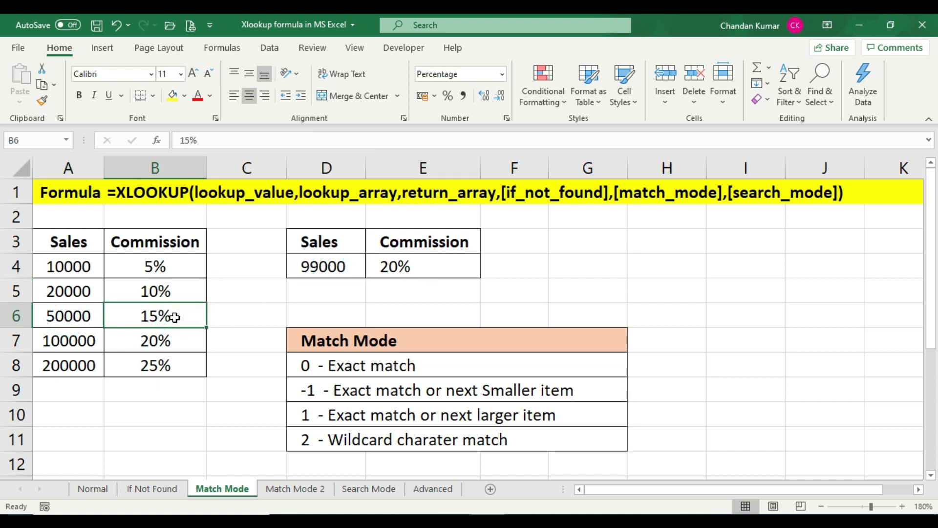
pyautogui.click(409, 270)
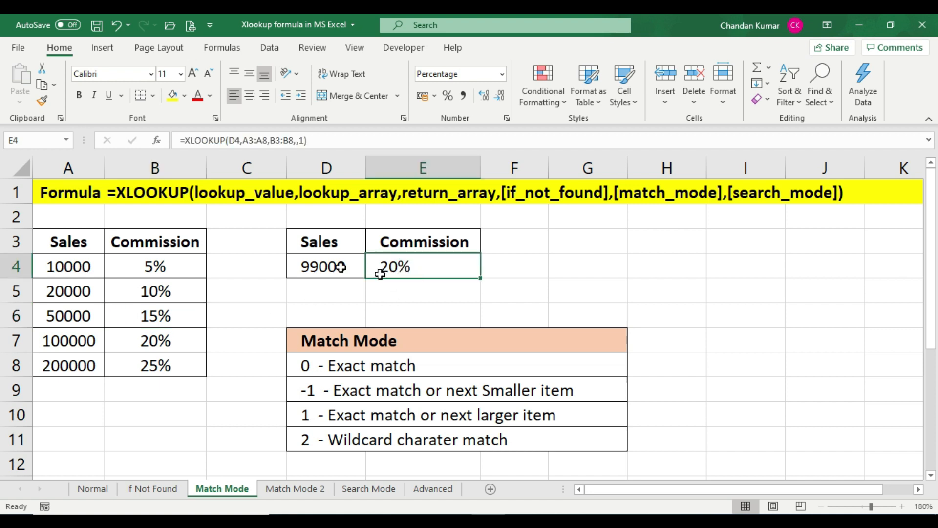
# Set the Sales lookup value in D4 to 21000 and check the commission in E4 against the 20000 and 50000 tiers in rows 5 and 6.
pyautogui.click(321, 267)
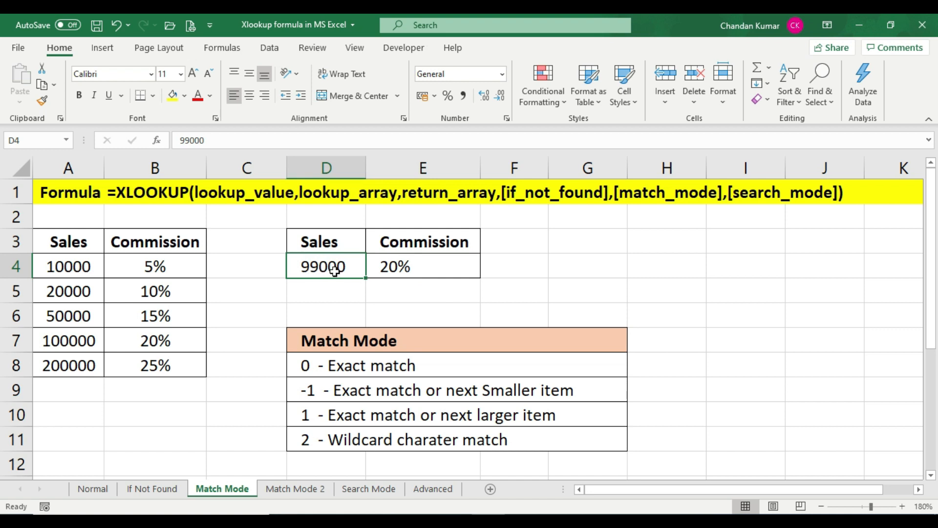
pyautogui.press('F2')
pyautogui.write('21000')
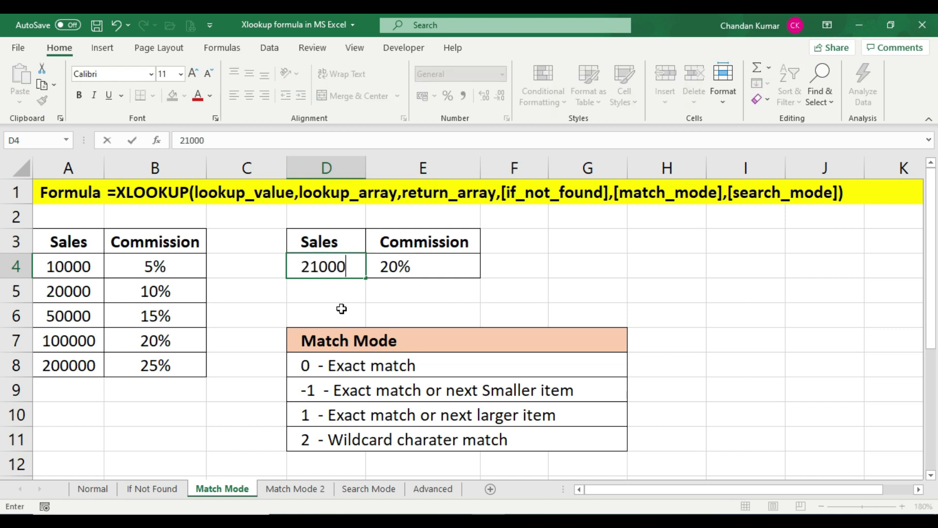
pyautogui.press('Return')
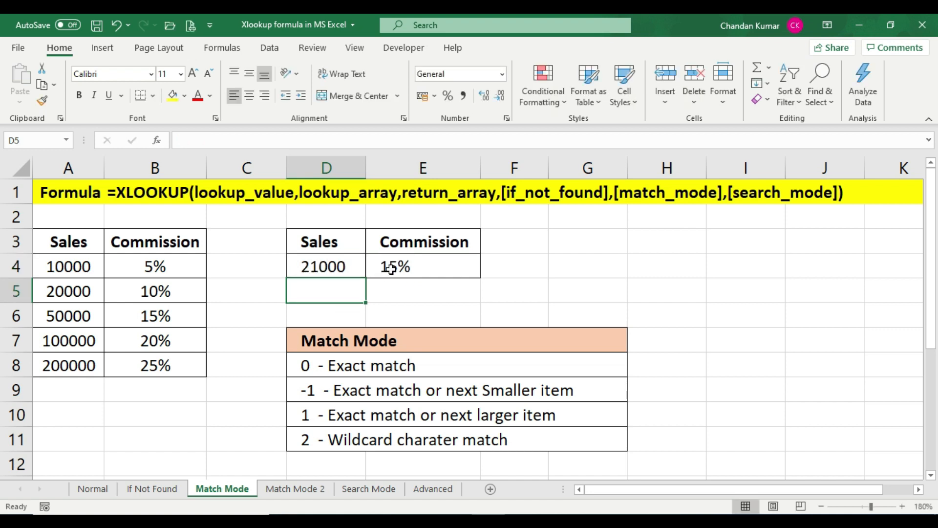
pyautogui.click(390, 268)
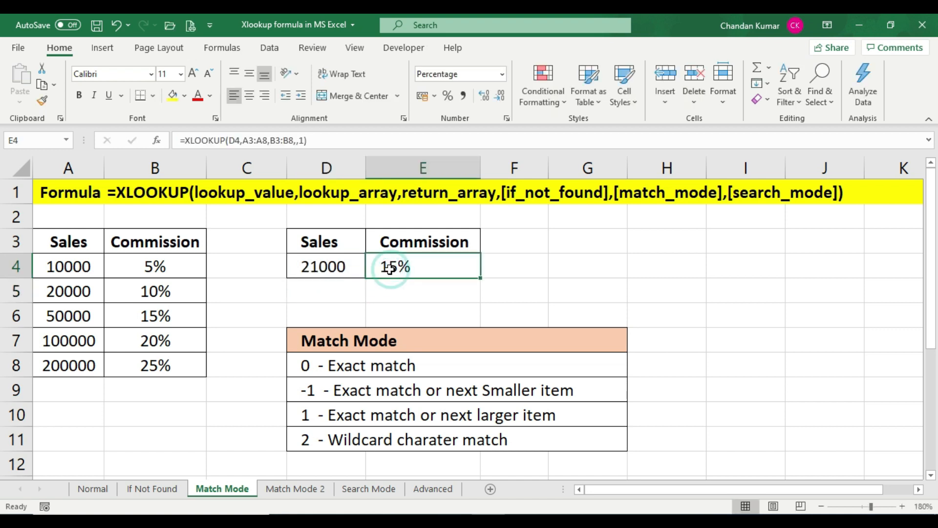
pyautogui.click(172, 296)
pyautogui.moveTo(75, 293); pyautogui.dragTo(77, 316)
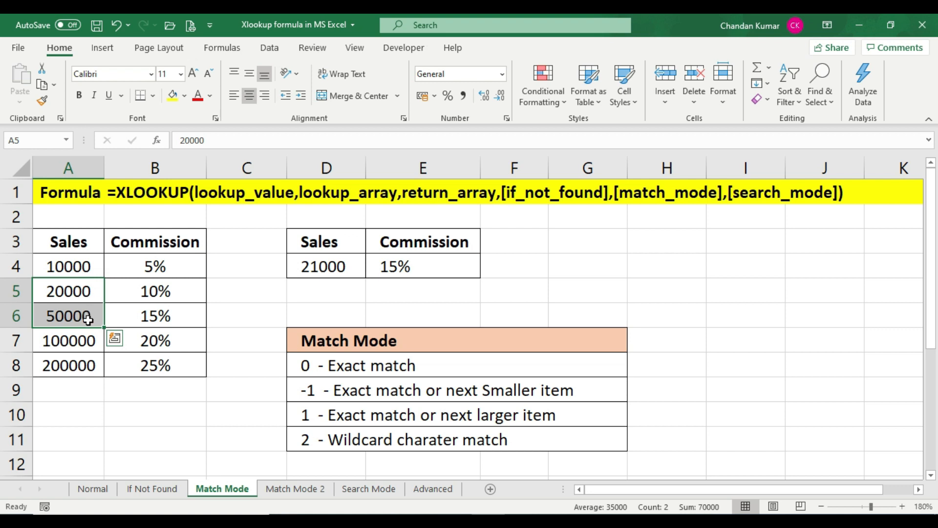
pyautogui.click(84, 318)
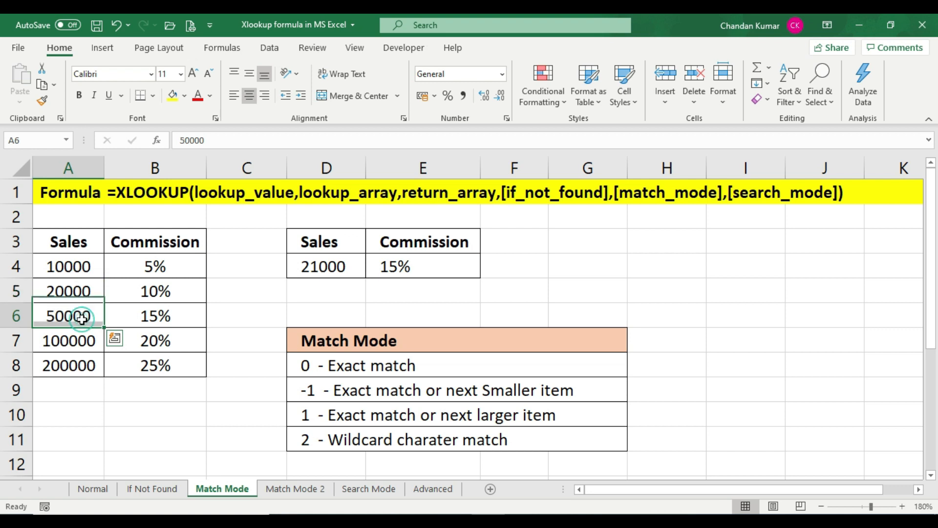
pyautogui.click(146, 318)
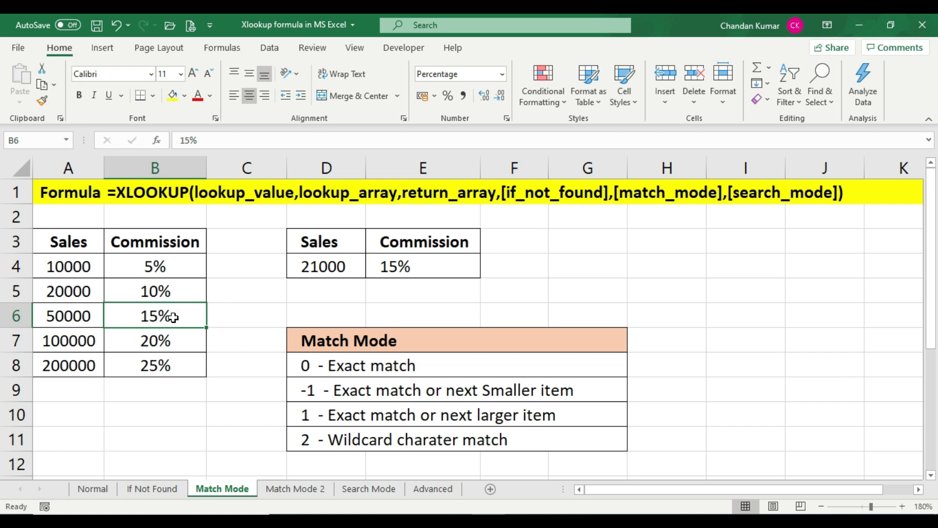
pyautogui.click(425, 271)
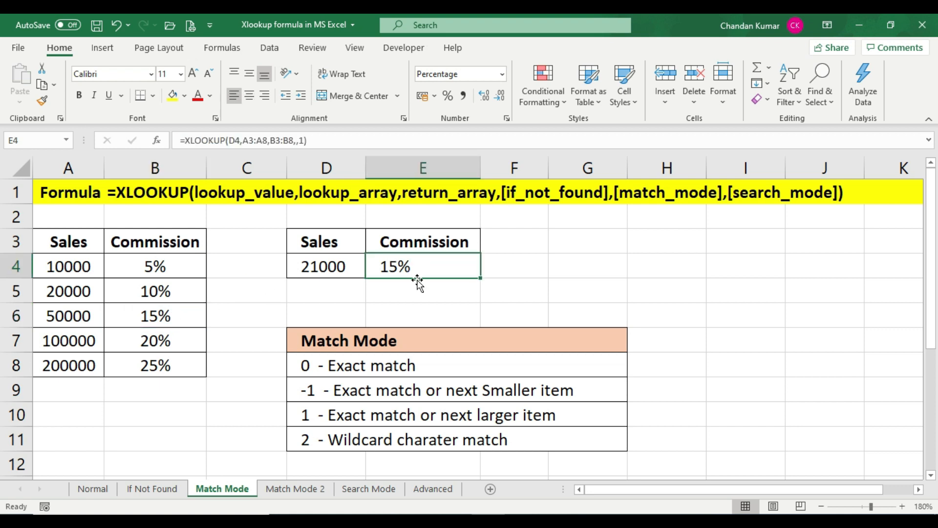
# Set the Sales lookup value in D4 to 110000 and check the commission in E4 against the table's commission in B8.
pyautogui.click(315, 272)
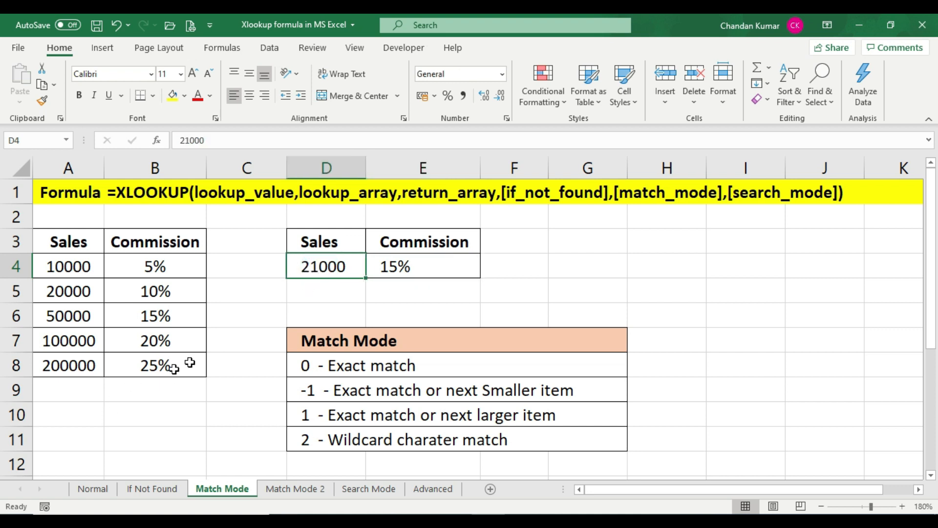
pyautogui.write('11')
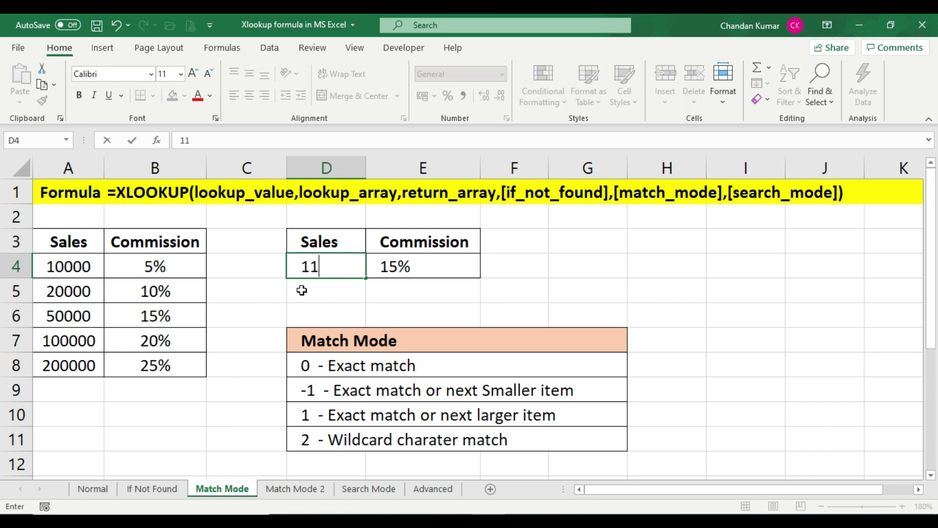
pyautogui.write('0000')
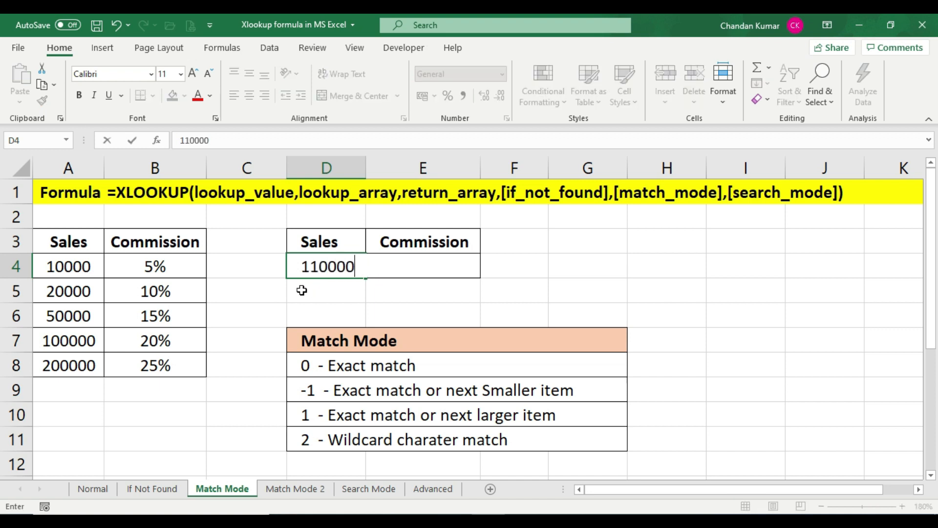
pyautogui.press('Return')
pyautogui.click(448, 267)
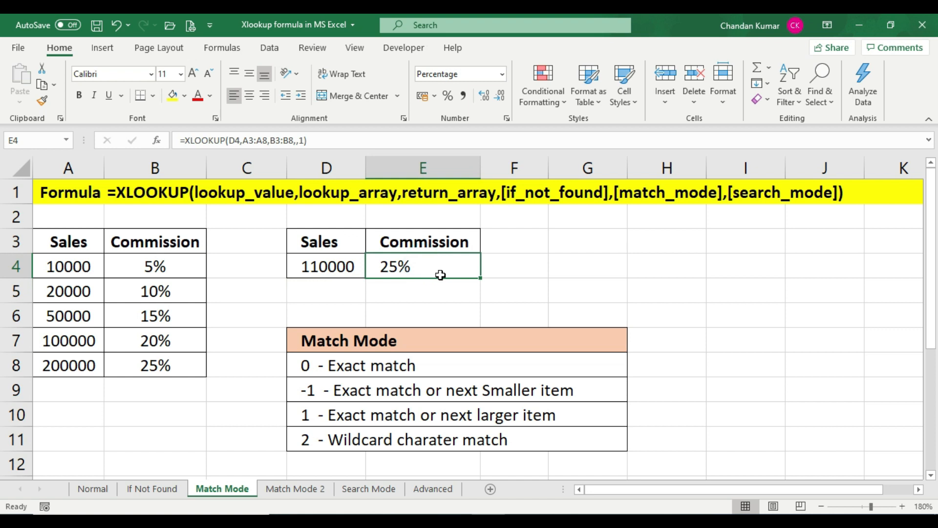
pyautogui.click(150, 362)
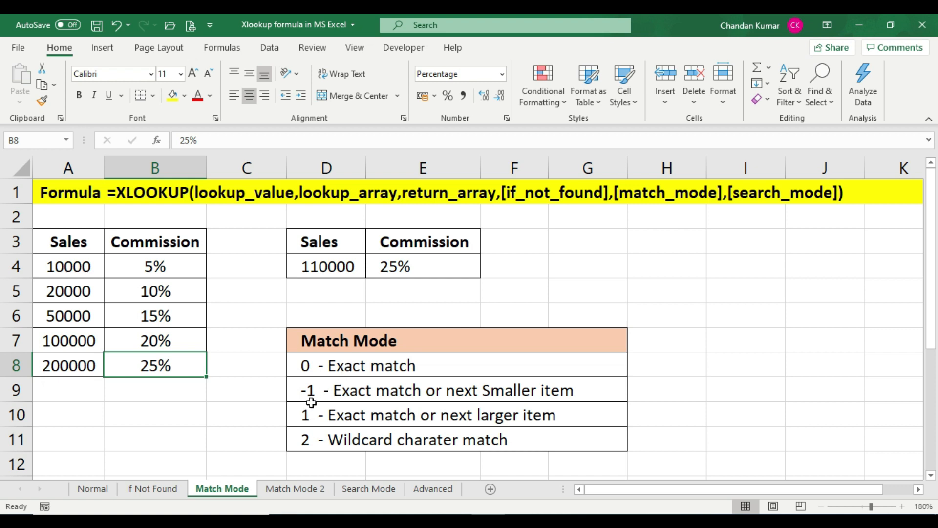
# On the Match Mode 2 sheet, change the company name in E5 to Bharat*, using the asterisk wildcard to match Bharat Financial in row 10.
pyautogui.click(332, 440)
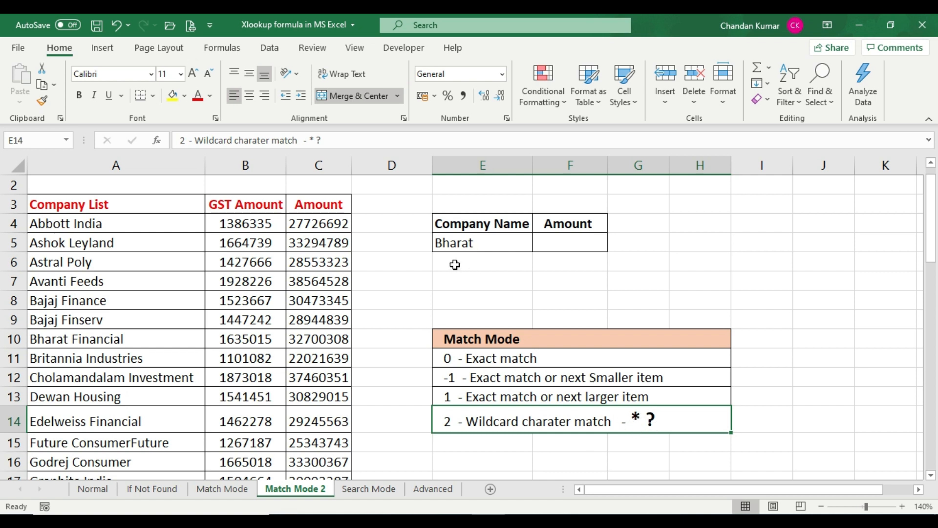
pyautogui.click(473, 242)
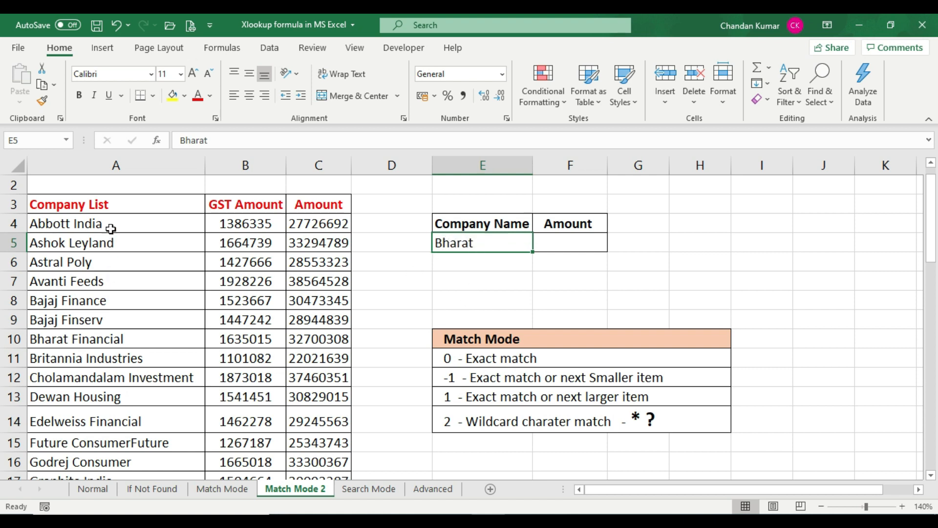
pyautogui.moveTo(53, 337); pyautogui.dragTo(312, 339)
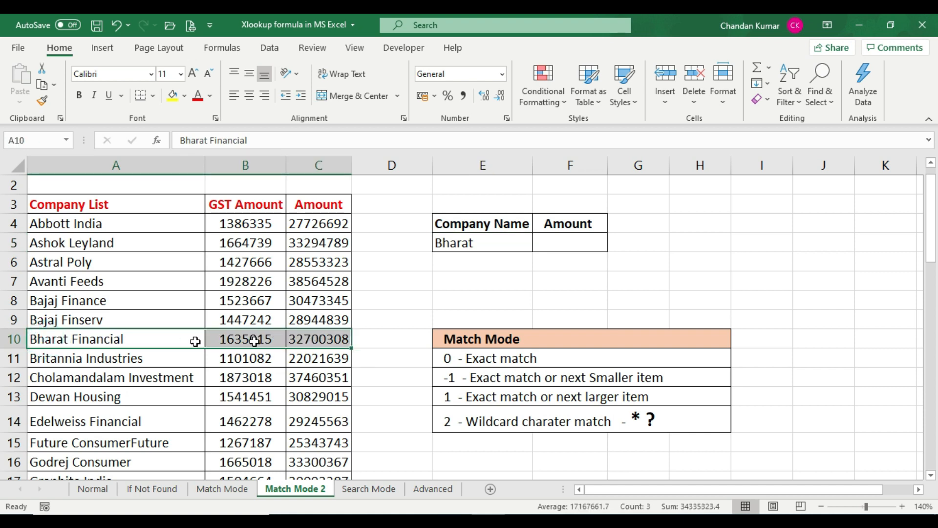
pyautogui.click(551, 244)
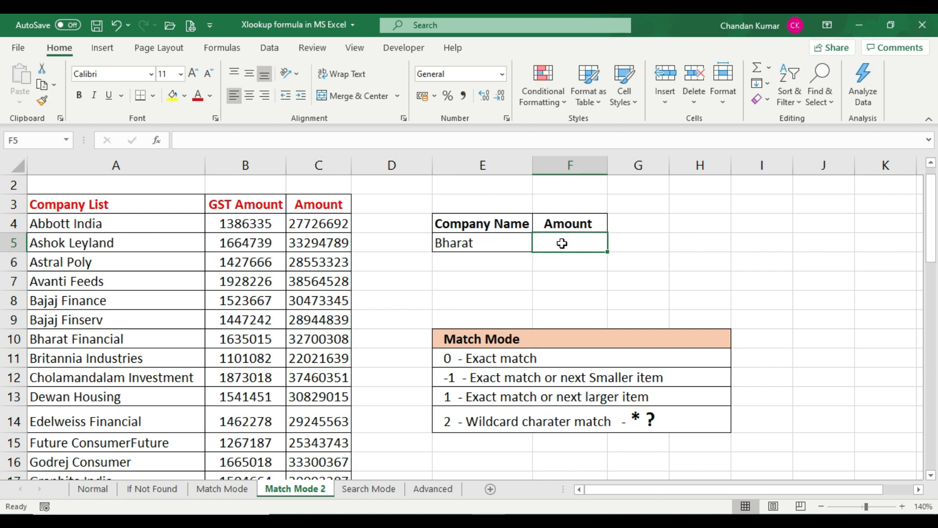
pyautogui.click(488, 244)
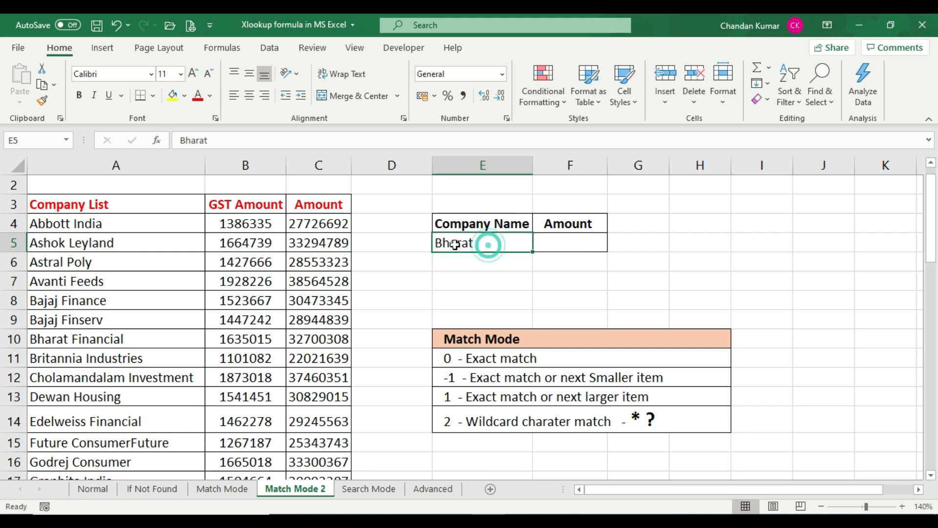
pyautogui.doubleClick(488, 244)
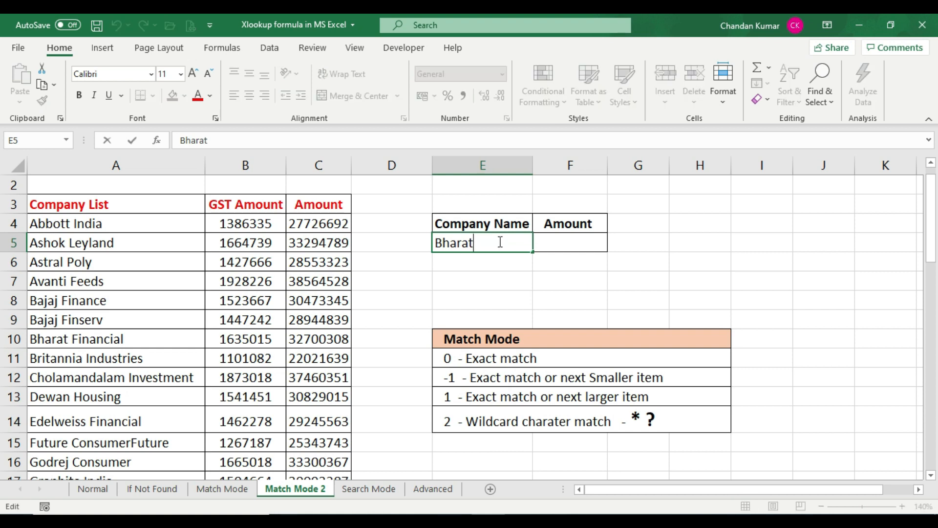
pyautogui.write('*')
# Start an XLOOKUP formula in Amount cell F5 with E5 as the lookup value and the company list A3:A51 as the lookup array.
pyautogui.click(570, 242)
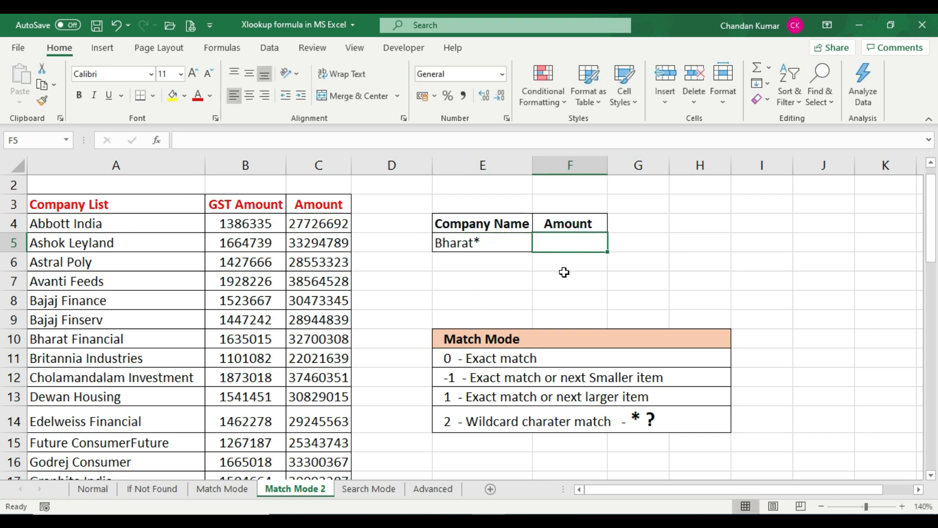
pyautogui.write('=')
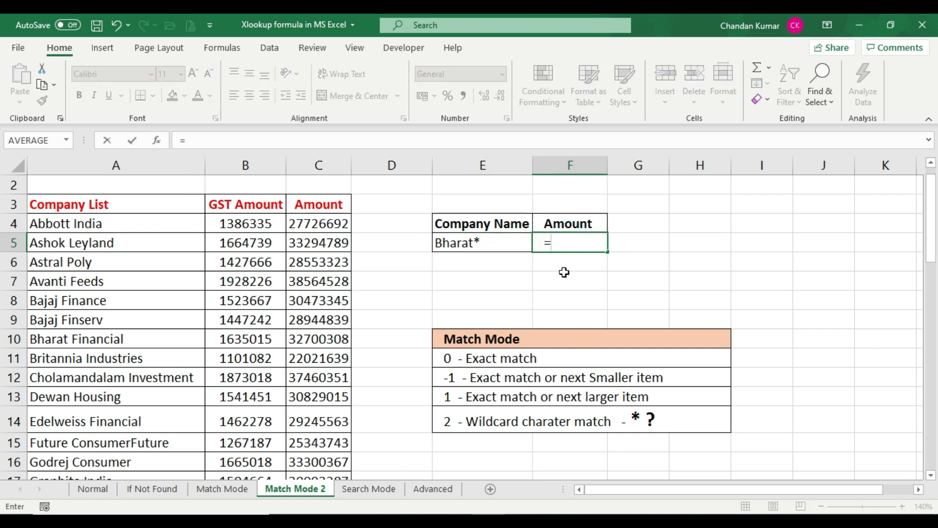
pyautogui.write('xl')
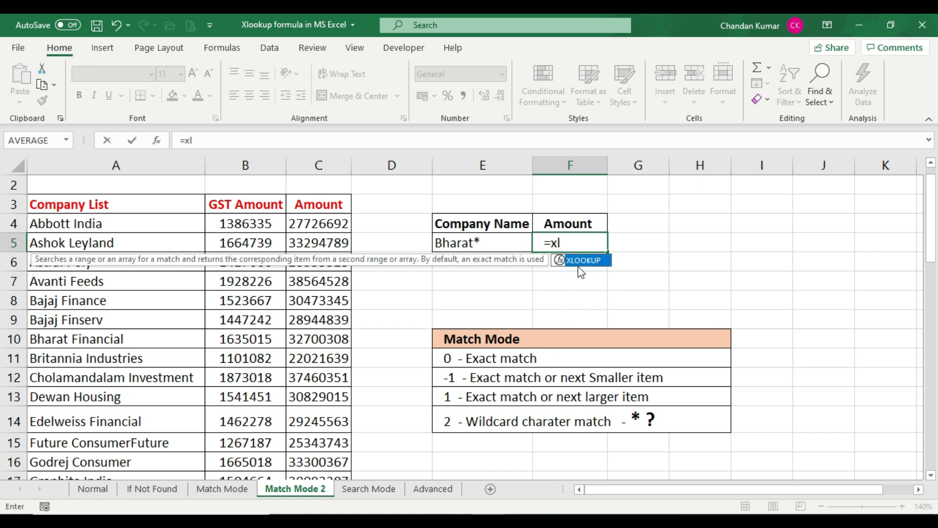
pyautogui.doubleClick(587, 260)
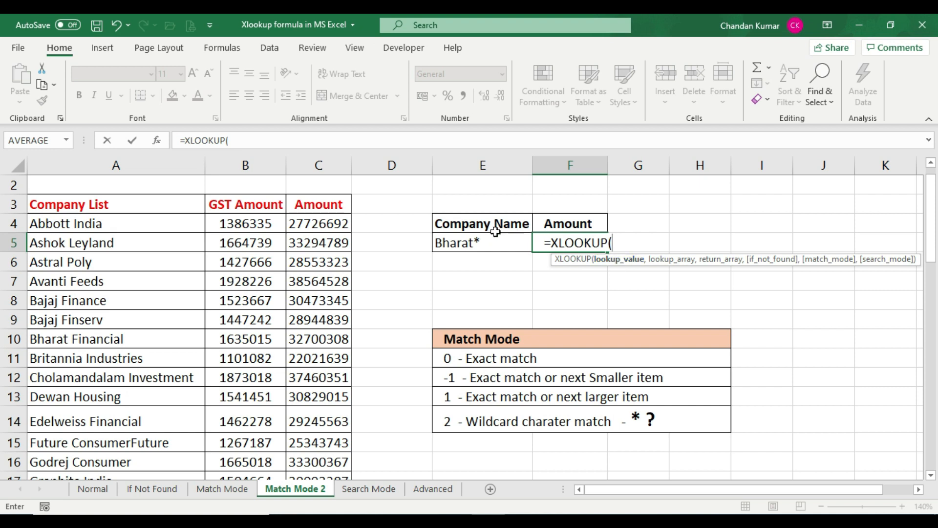
pyautogui.click(481, 242)
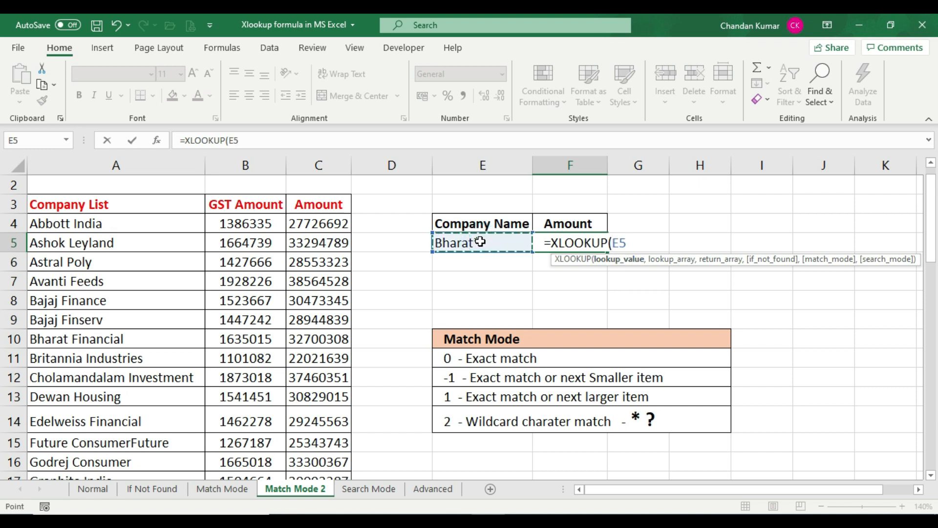
pyautogui.write(',')
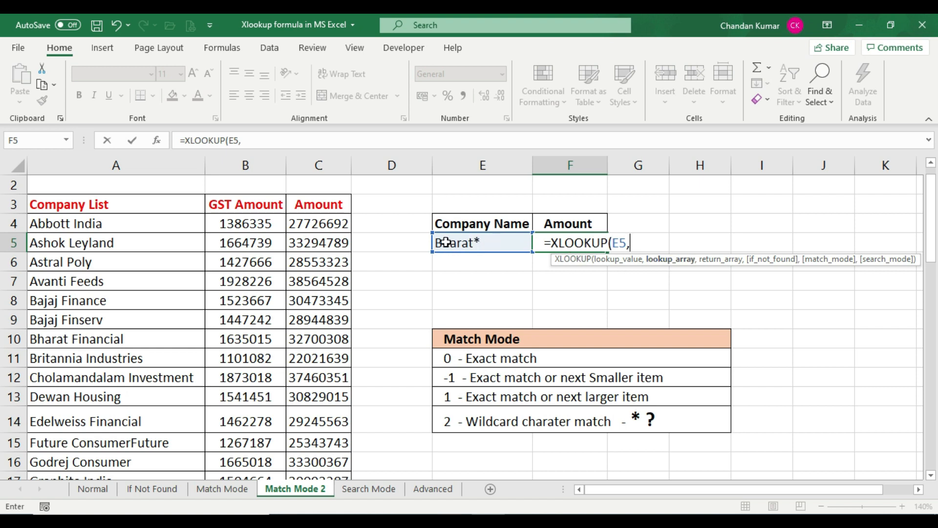
pyautogui.moveTo(146, 203); pyautogui.dragTo(167, 436)
pyautogui.scroll(13, 538, 359)
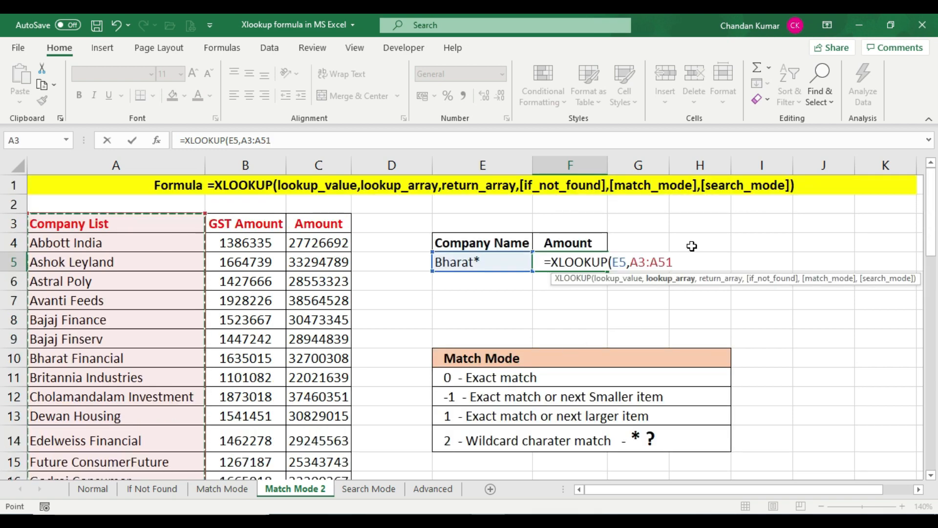
# Complete the F5 formula with return array C3:C51, an empty if_not_found argument and wildcard match mode 2, giving =XLOOKUP(E5,A3:A51,C3:C51,,2).
pyautogui.write(',')
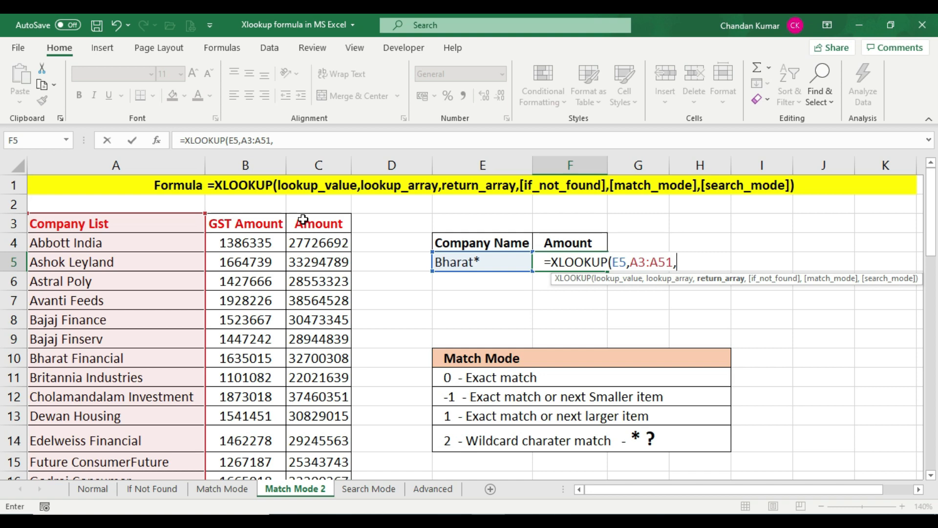
pyautogui.moveTo(303, 219); pyautogui.dragTo(342, 437)
pyautogui.scroll(12, 509, 388)
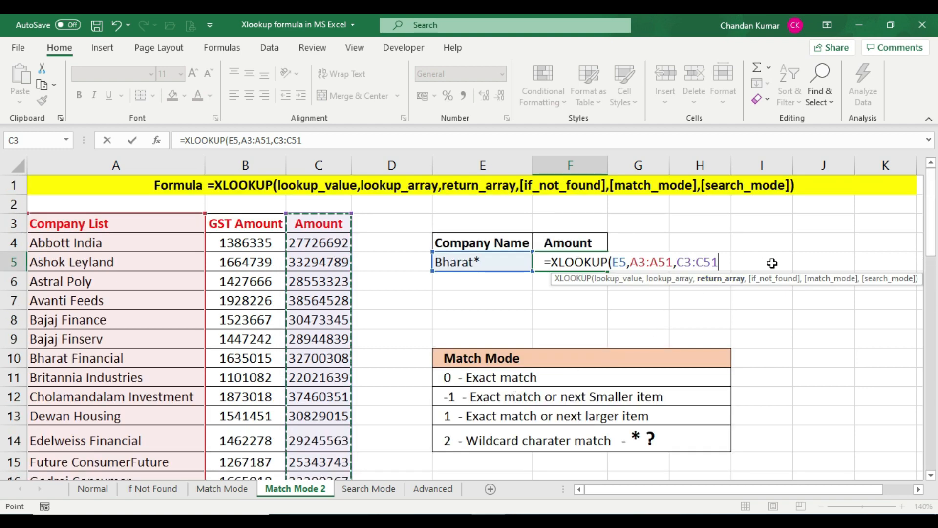
pyautogui.write(',')
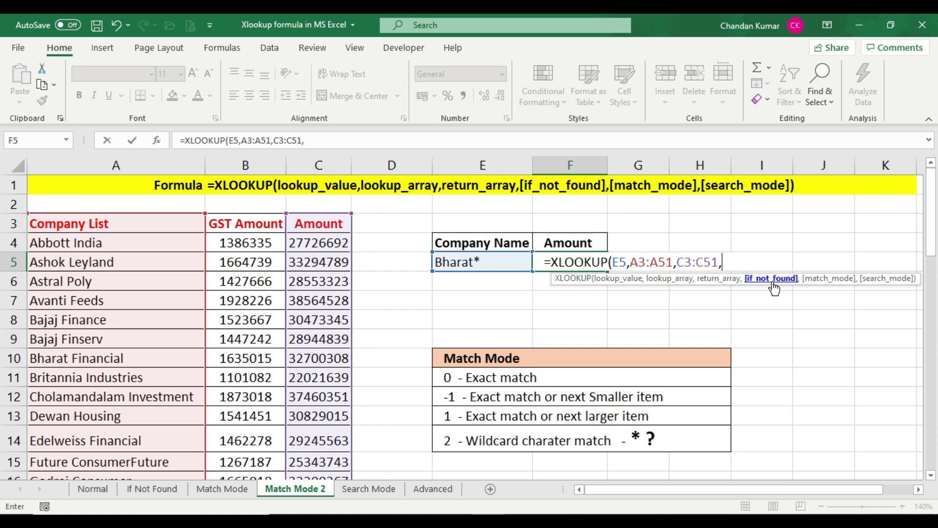
pyautogui.write(',')
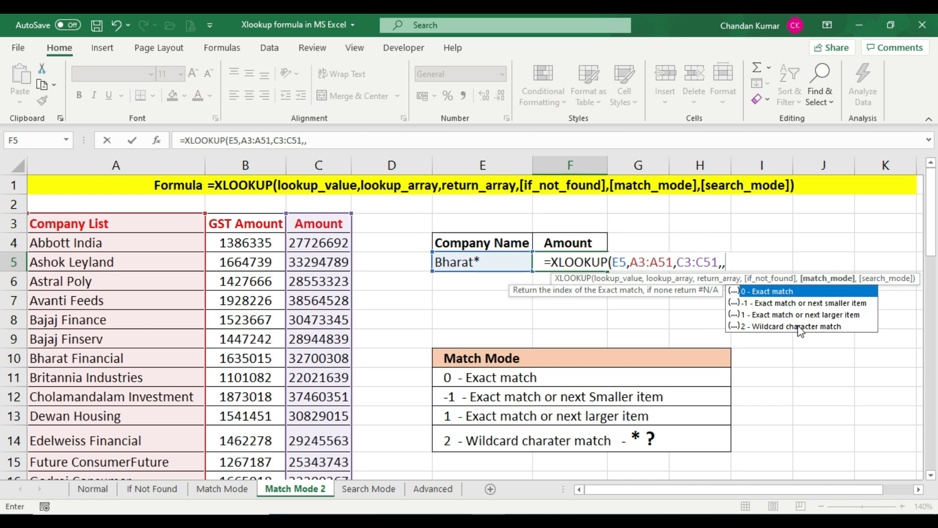
pyautogui.write('2)')
pyautogui.press('Return')
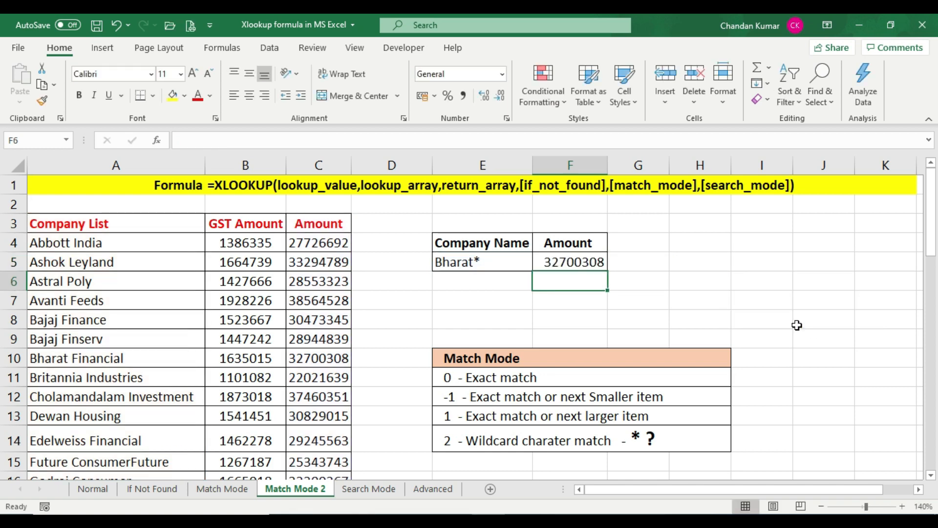
# Compare the Bharat* lookup formula and amount in F5 with the Bharat Financial row, and review the Britannia Industries row.
pyautogui.click(581, 258)
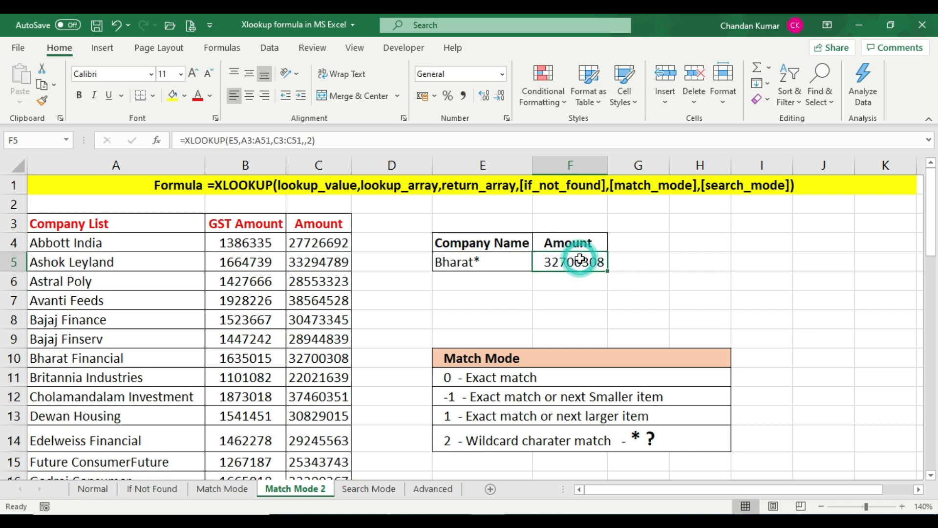
pyautogui.moveTo(58, 359); pyautogui.dragTo(317, 361)
pyautogui.click(317, 362)
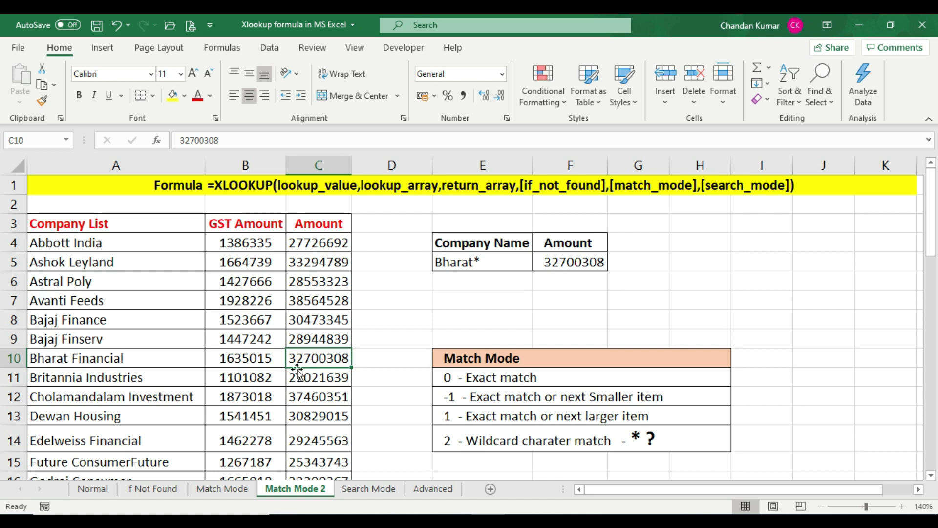
pyautogui.click(583, 262)
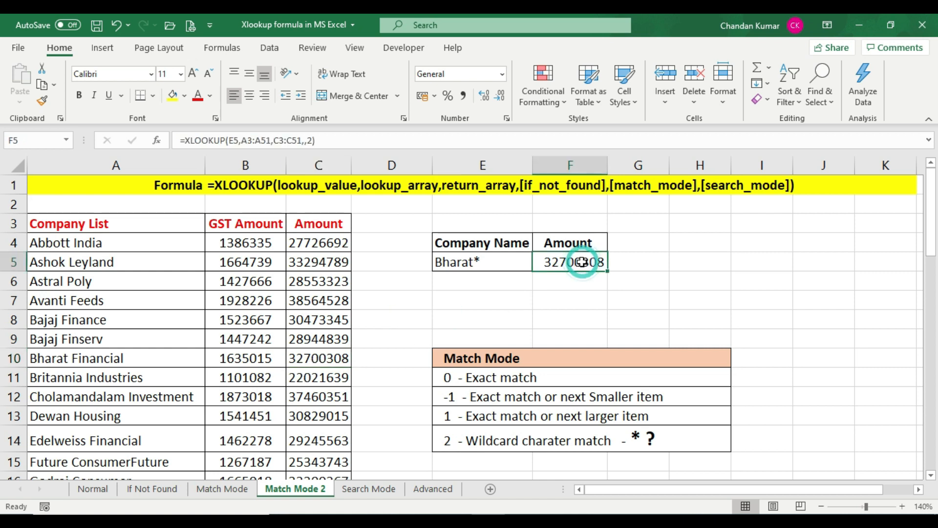
pyautogui.click(317, 356)
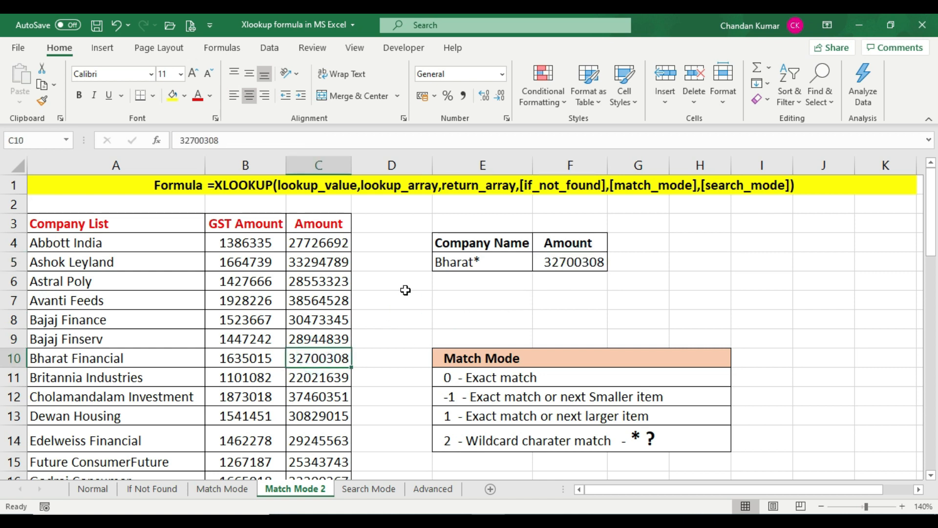
pyautogui.click(457, 260)
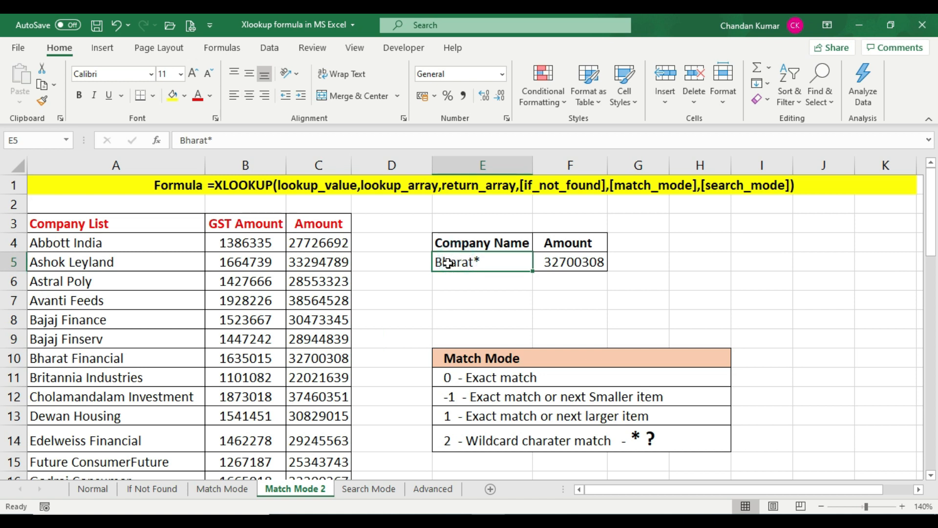
pyautogui.moveTo(80, 377); pyautogui.dragTo(320, 377)
pyautogui.click(324, 378)
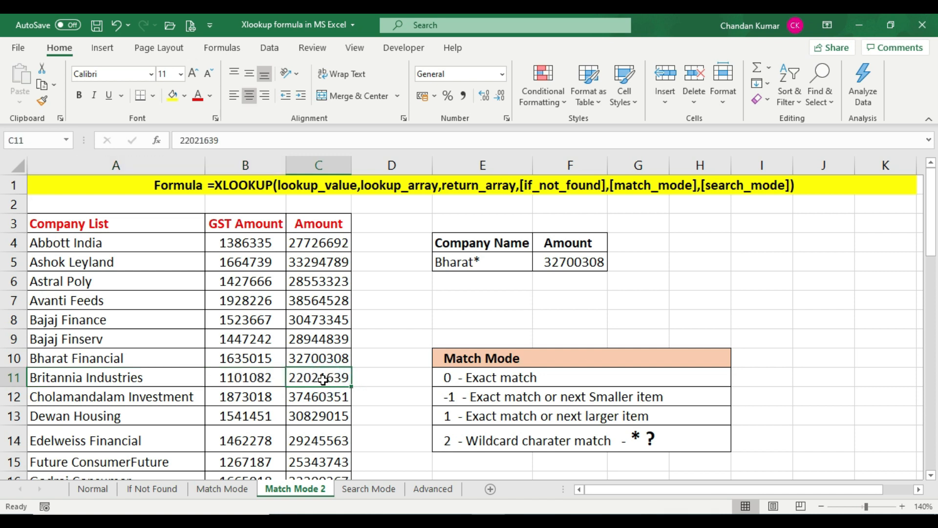
pyautogui.click(546, 261)
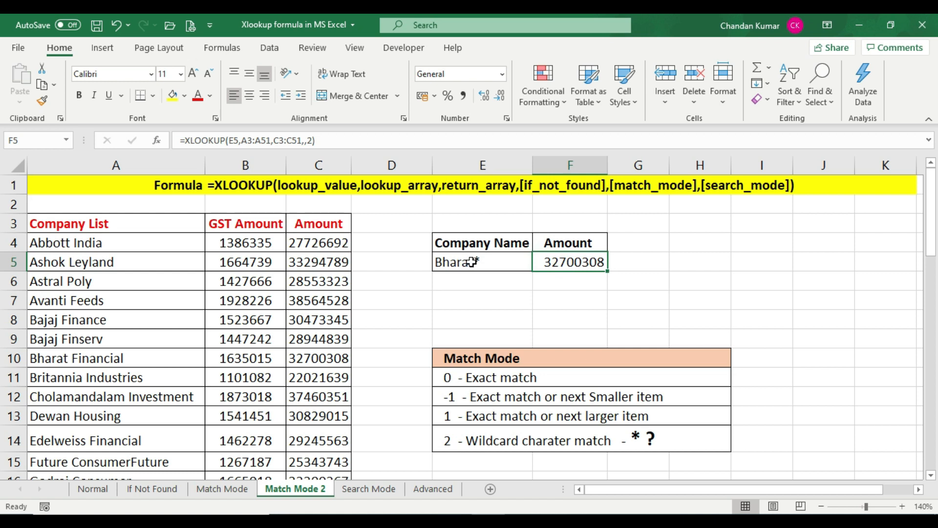
# Change the company name in E5 to Bri* and compare the looked-up amount with the Britannia Industries row.
pyautogui.doubleClick(473, 261)
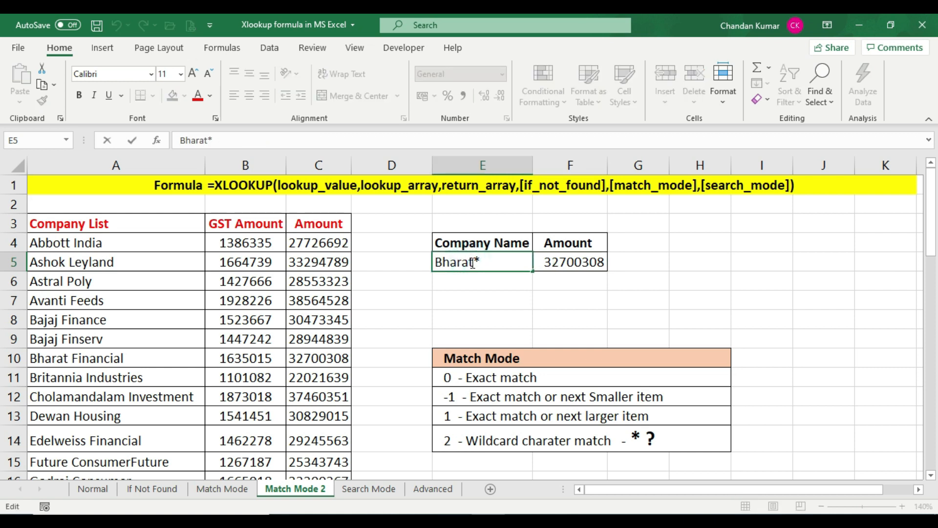
pyautogui.press('BackSpace')
pyautogui.press('BackSpace')
pyautogui.press('BackSpace')
pyautogui.press('BackSpace')
pyautogui.press('BackSpace')
pyautogui.write('ri*')
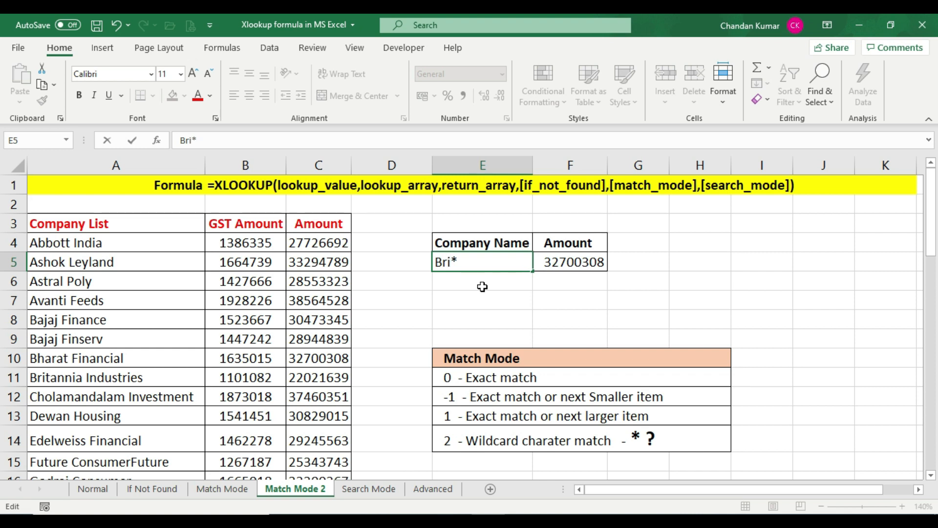
pyautogui.press('Return')
pyautogui.click(472, 260)
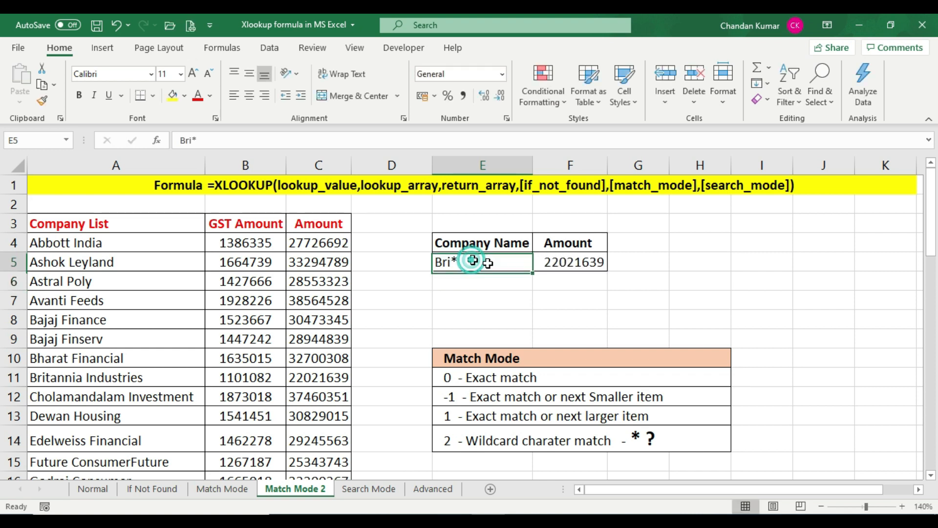
pyautogui.click(548, 263)
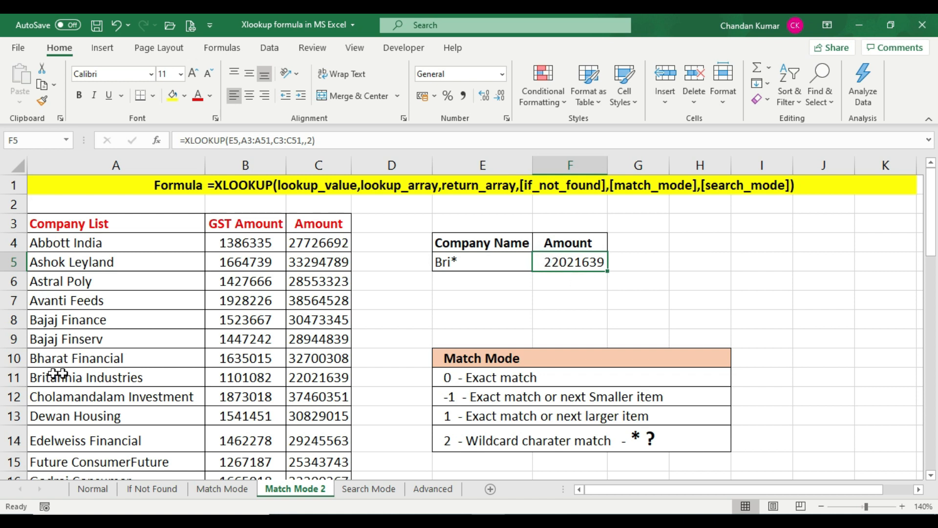
pyautogui.click(20, 378)
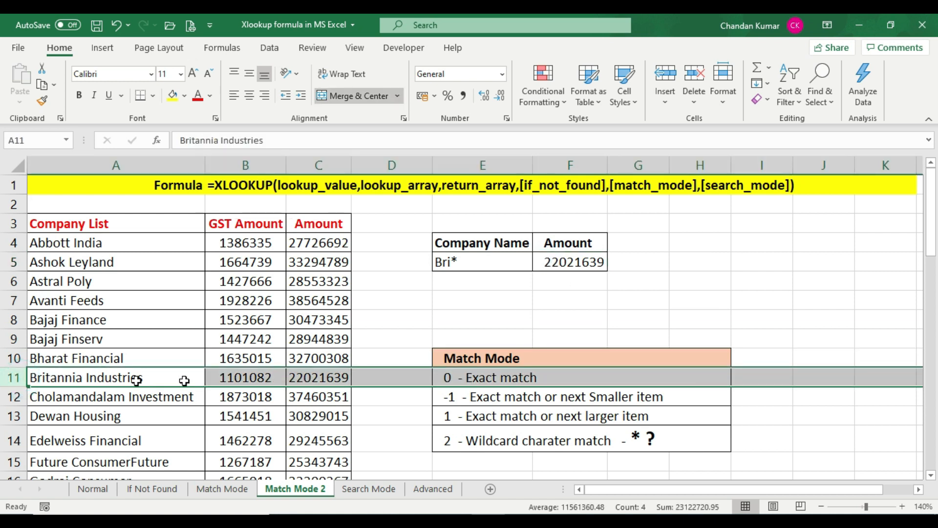
pyautogui.click(305, 380)
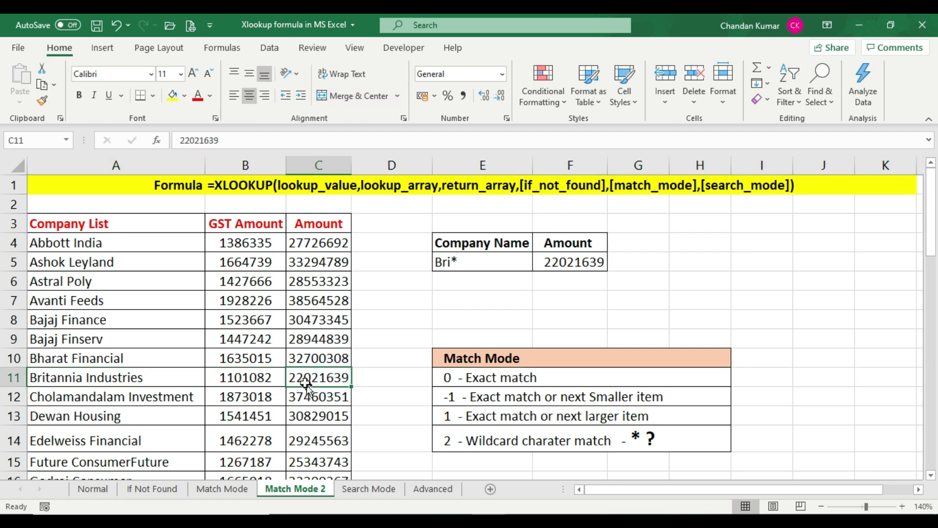
pyautogui.click(566, 263)
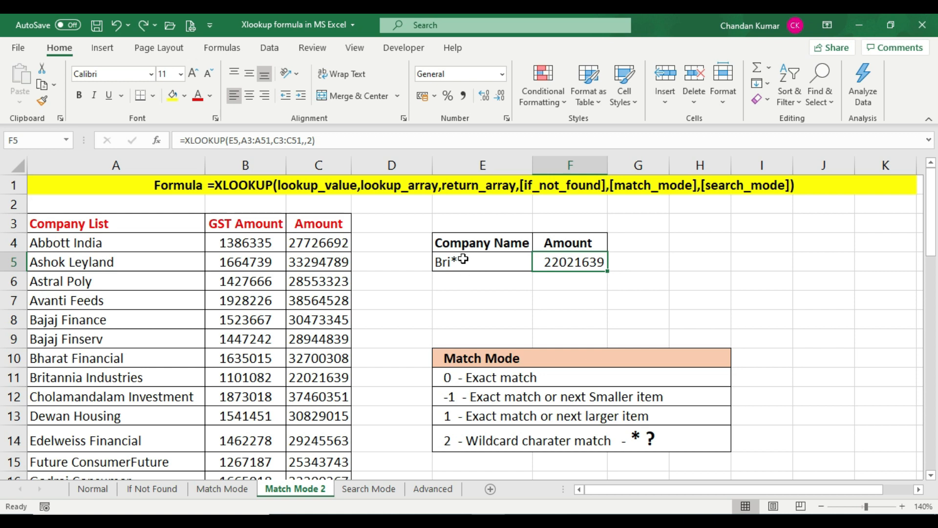
# Replace the company name in E5 with *housing to look up Dewan Housing by its ending.
pyautogui.click(494, 265)
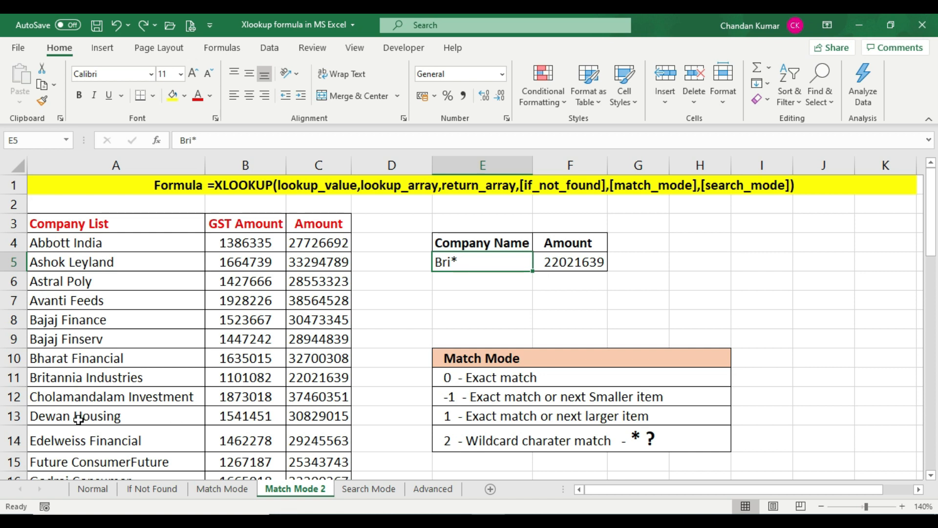
pyautogui.click(122, 418)
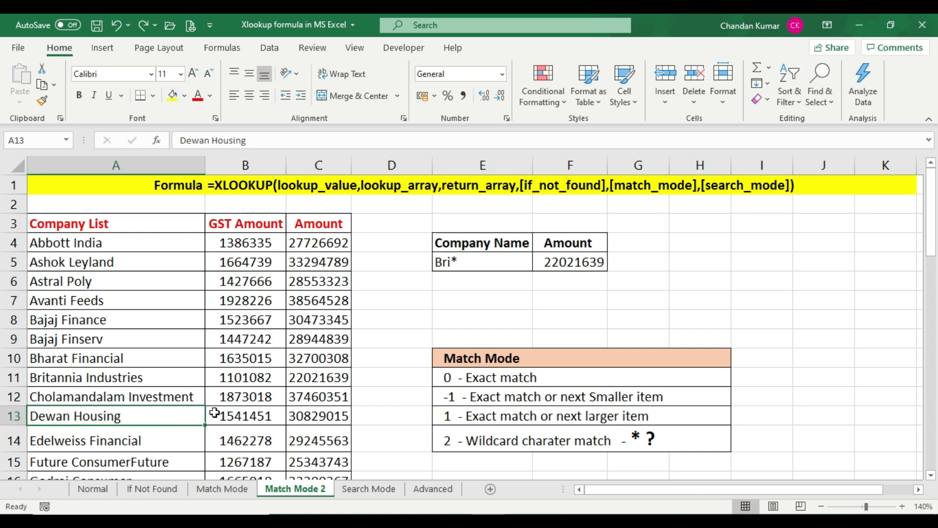
pyautogui.click(467, 260)
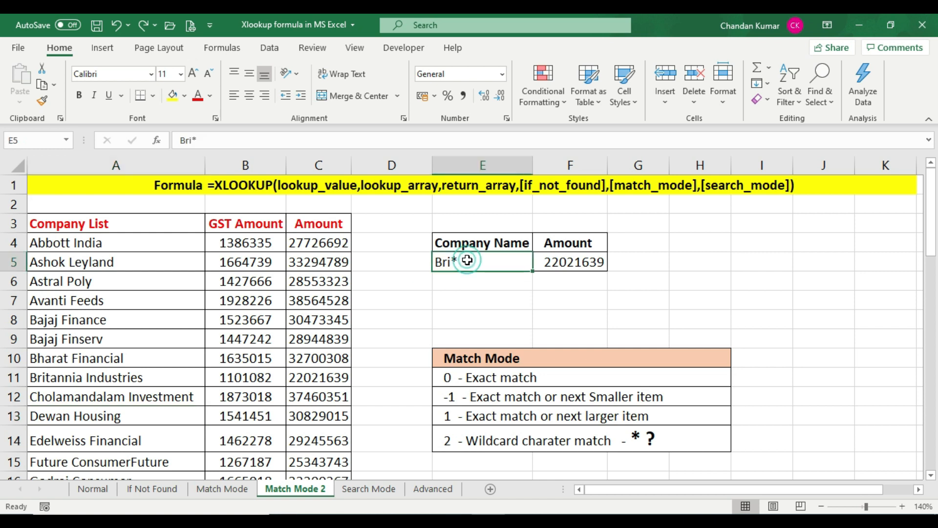
pyautogui.write('*')
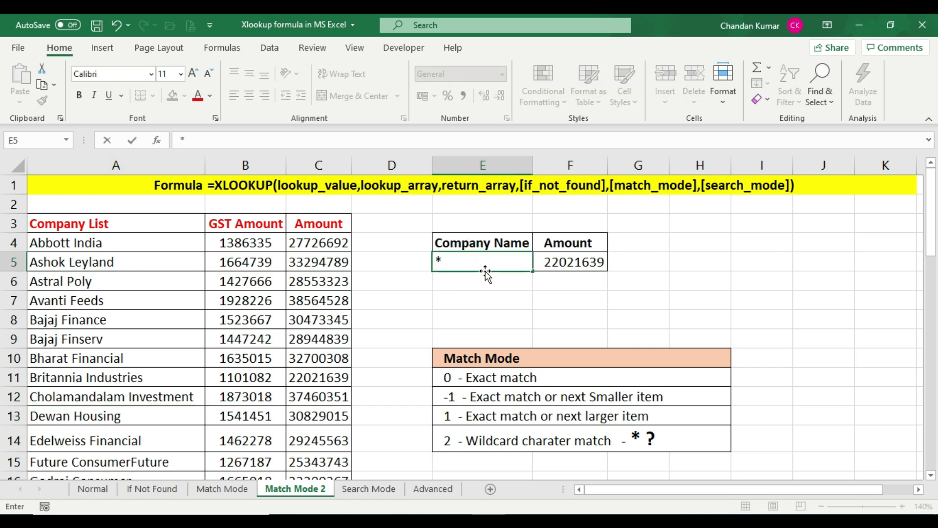
pyautogui.write('housing')
pyautogui.press('Return')
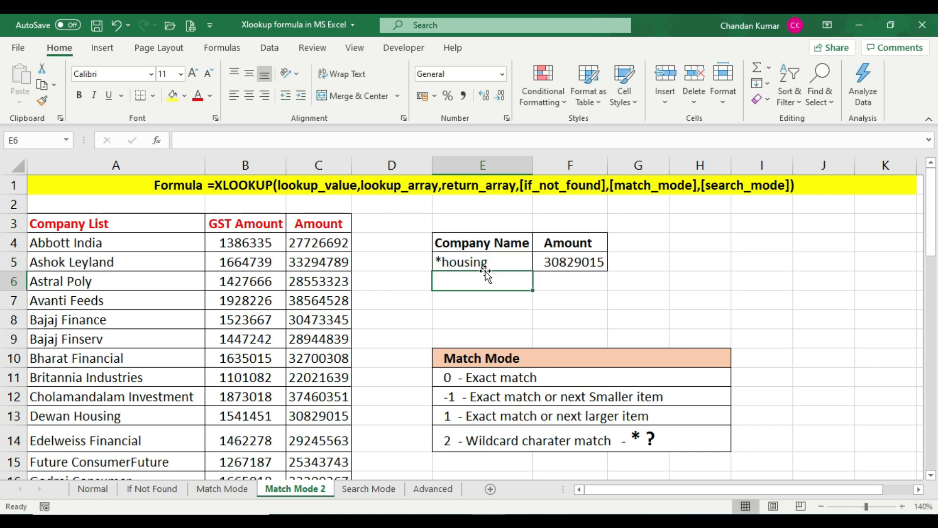
# Compare the looked-up amount in F5 with the amount in the Dewan Housing row.
pyautogui.click(567, 261)
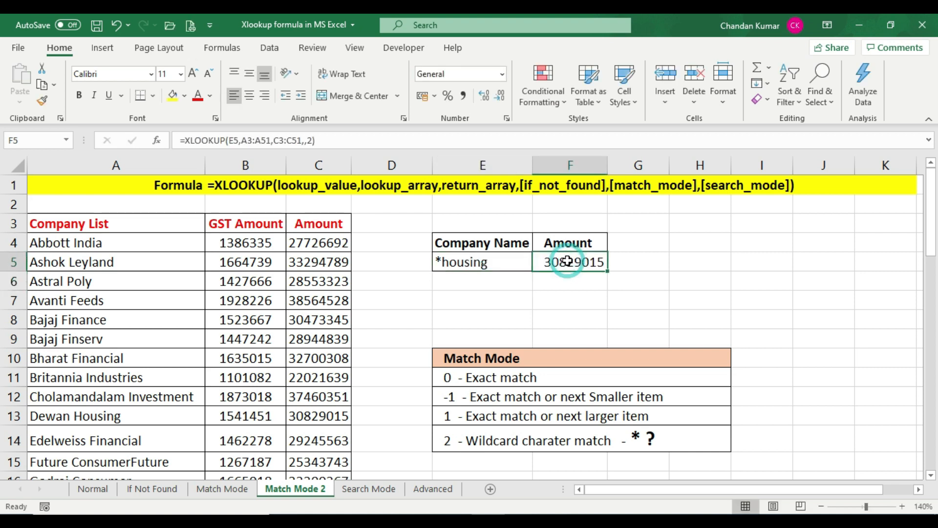
pyautogui.click(62, 416)
pyautogui.moveTo(294, 403); pyautogui.dragTo(312, 416)
pyautogui.click(319, 411)
pyautogui.click(320, 418)
pyautogui.click(132, 420)
pyautogui.click(313, 420)
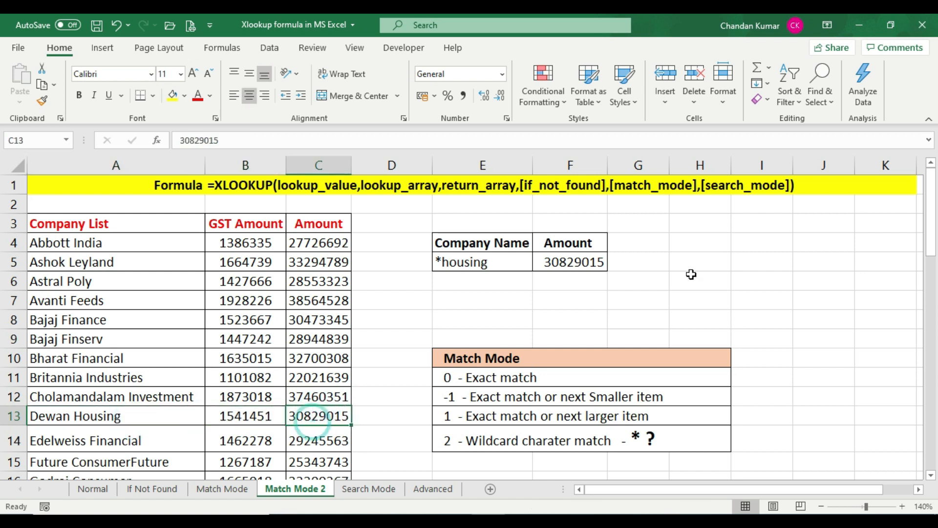
pyautogui.click(565, 263)
pyautogui.click(303, 416)
pyautogui.click(587, 261)
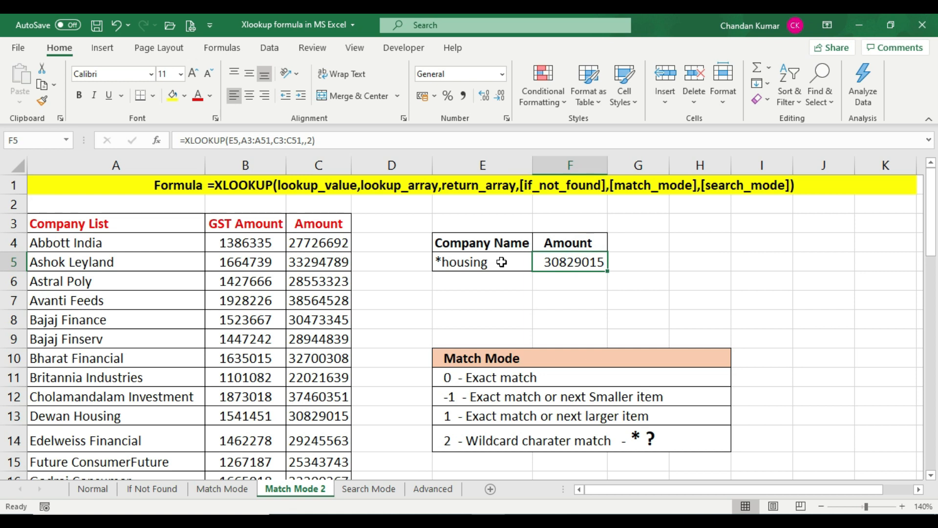
# Change the company name in E5 to *finserv and compare the looked-up amount with the Bajaj Finserv row.
pyautogui.moveTo(61, 342); pyautogui.dragTo(289, 334)
pyautogui.click(324, 338)
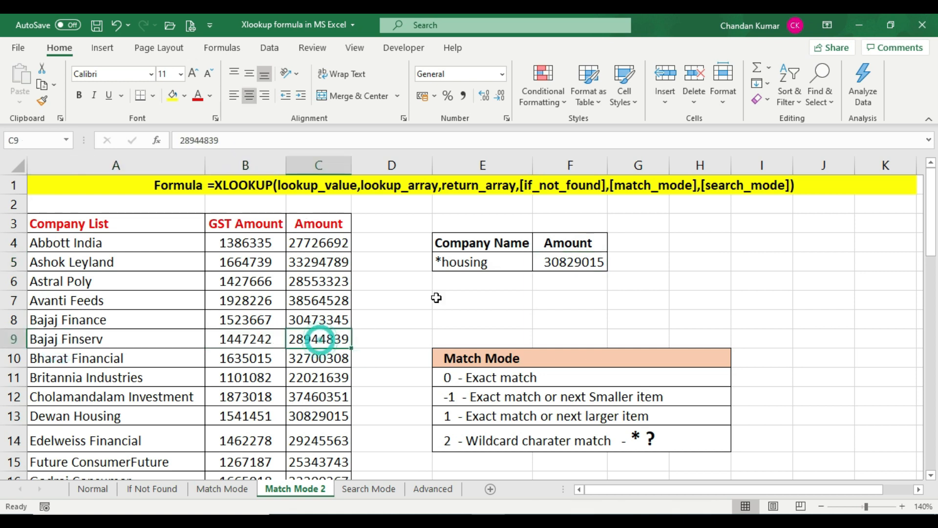
pyautogui.click(498, 261)
pyautogui.doubleClick(499, 261)
pyautogui.press('BackSpace')
pyautogui.press('BackSpace')
pyautogui.press('BackSpace')
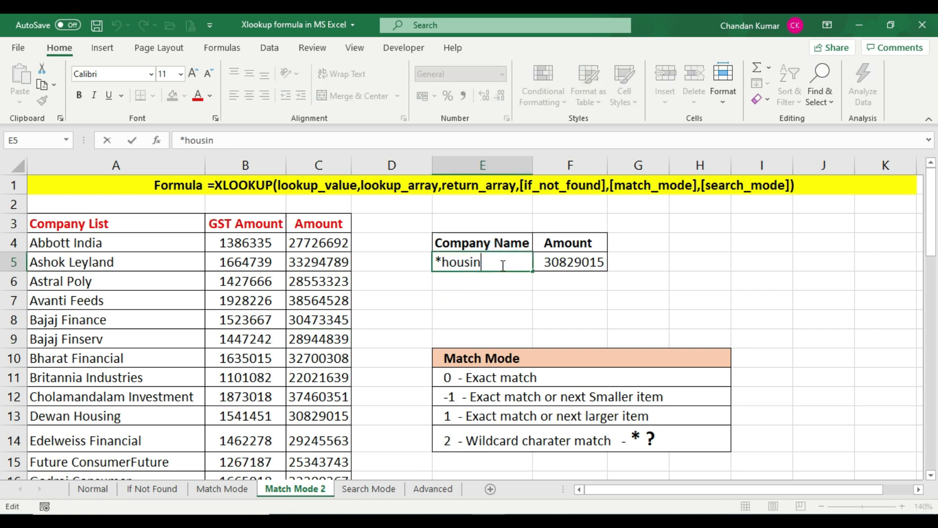
pyautogui.press('BackSpace')
pyautogui.press('BackSpace')
pyautogui.press('BackSpace')
pyautogui.press('BackSpace')
pyautogui.write('finserv')
pyautogui.press('Return')
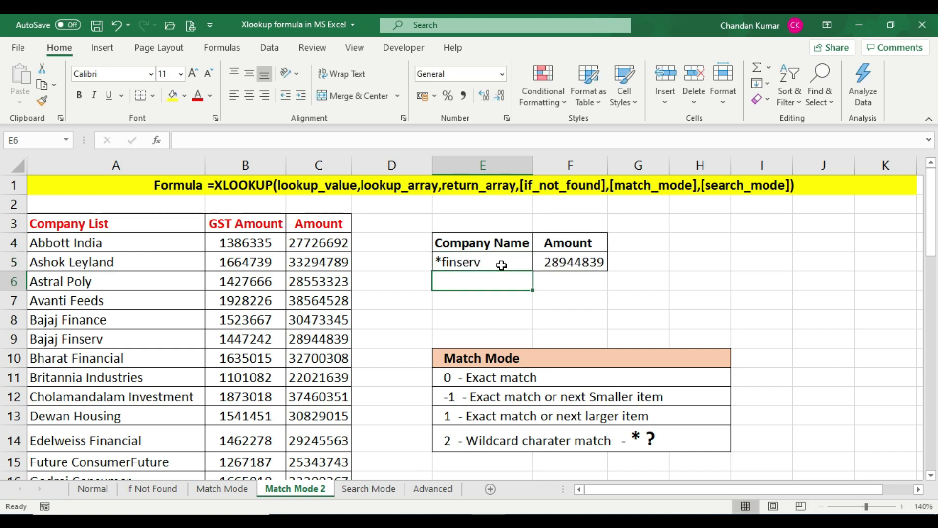
pyautogui.click(499, 264)
pyautogui.click(556, 264)
pyautogui.moveTo(58, 340); pyautogui.dragTo(318, 338)
pyautogui.click(318, 339)
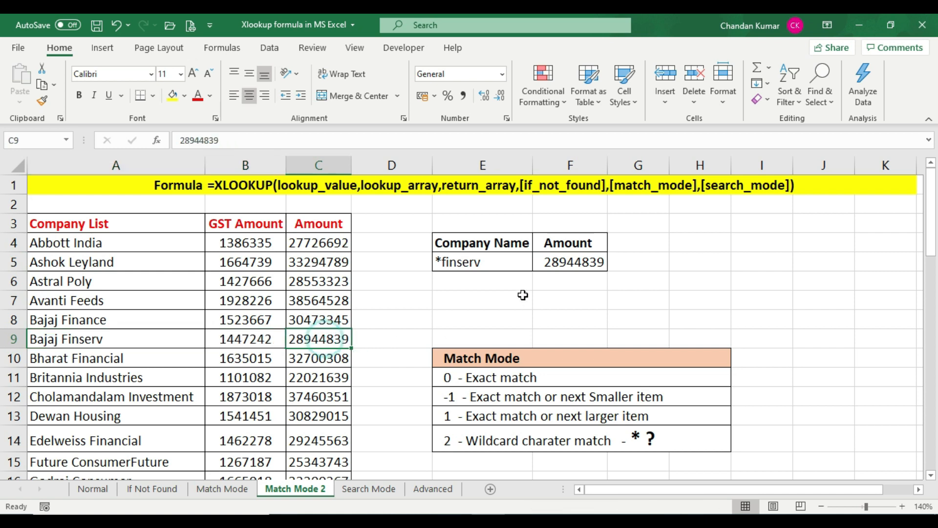
pyautogui.click(557, 263)
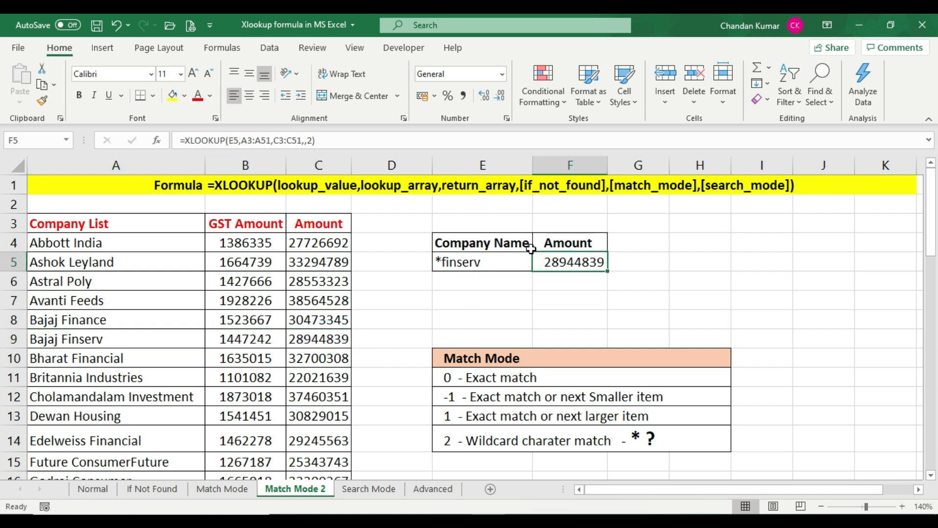
# Replace the company name in E5 with *po* and compare the looked-up amount with the Astral Poly row.
pyautogui.click(482, 264)
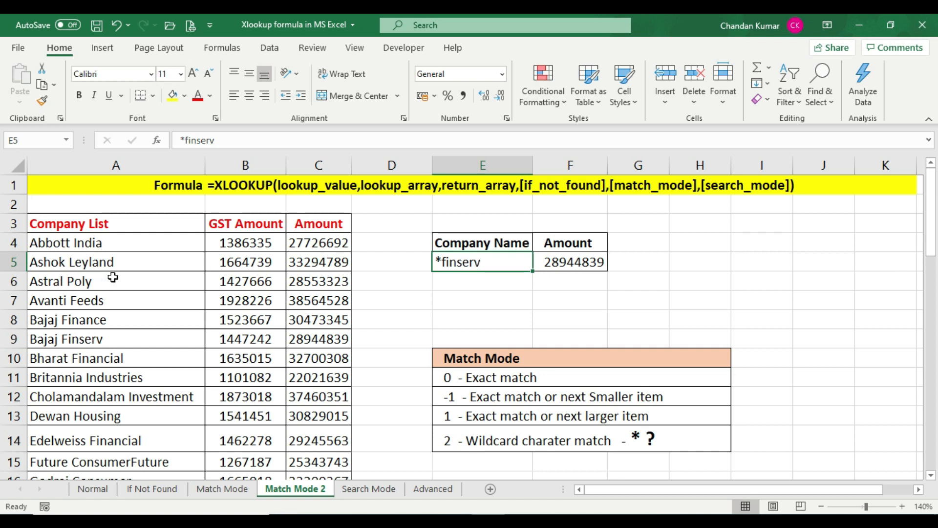
pyautogui.click(324, 280)
pyautogui.moveTo(102, 283); pyautogui.dragTo(344, 284)
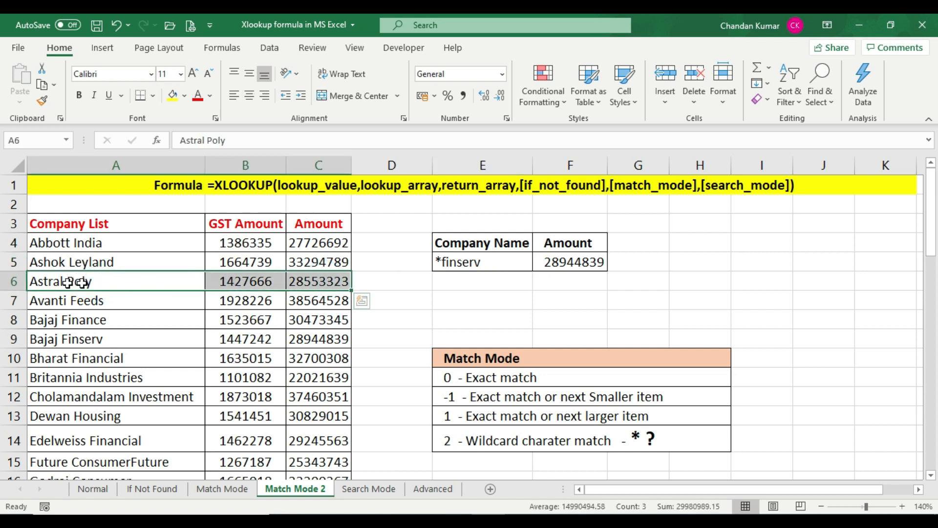
pyautogui.click(118, 284)
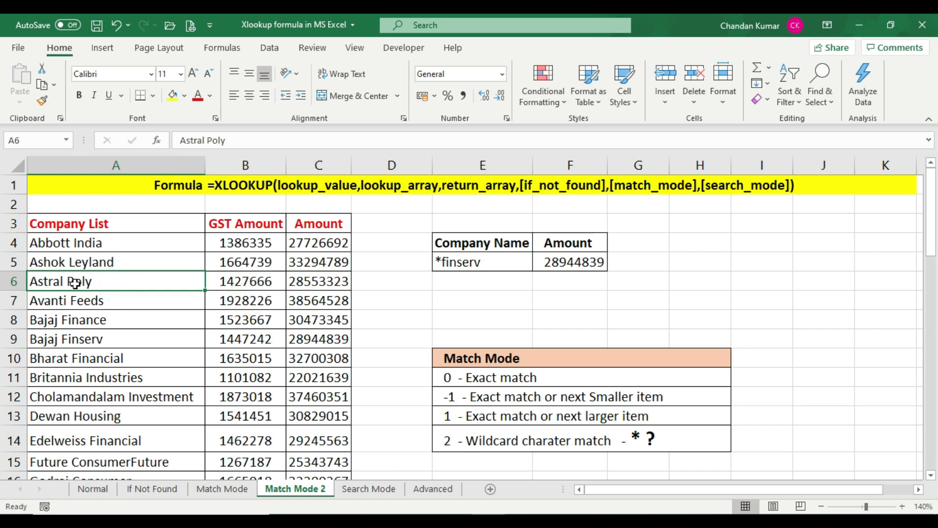
pyautogui.click(489, 263)
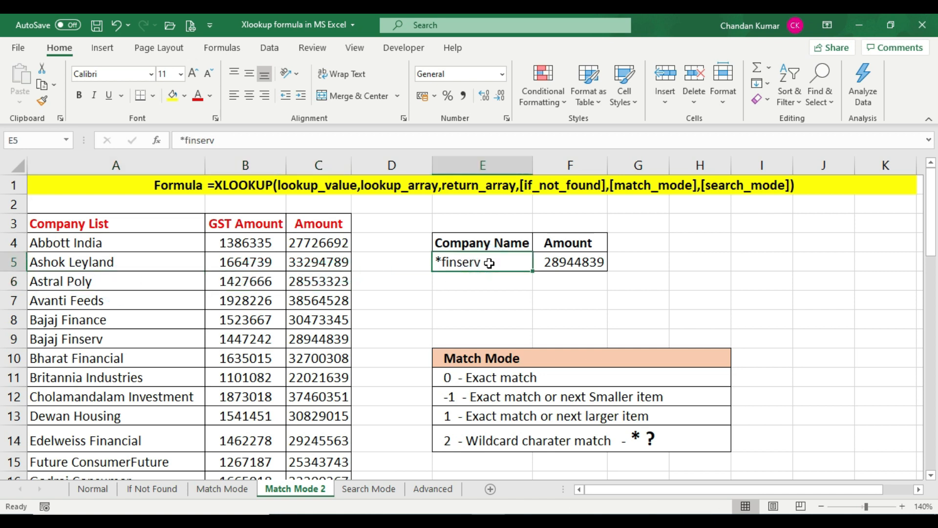
pyautogui.write('*po*')
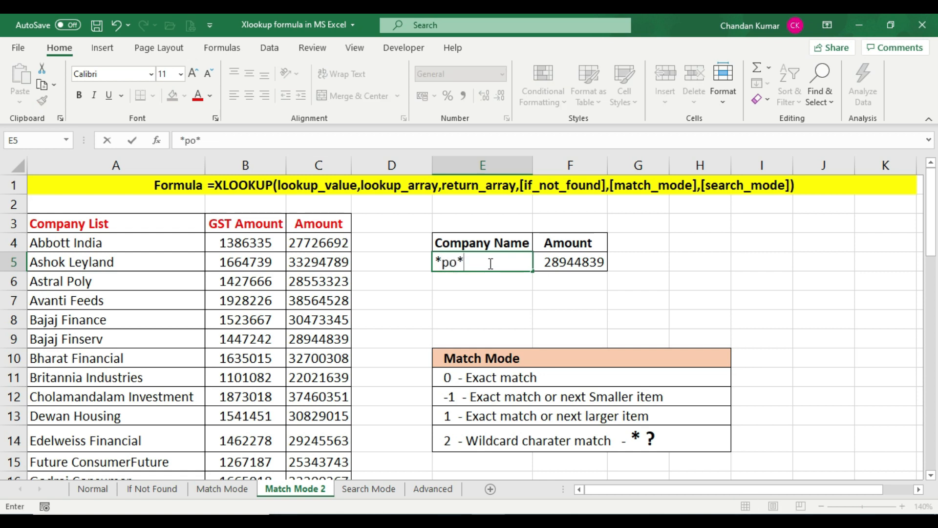
pyautogui.press('Return')
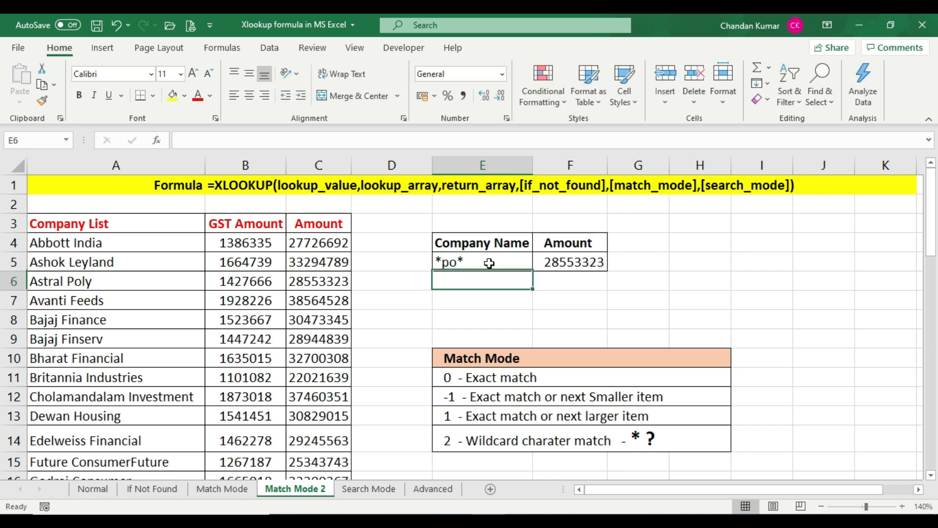
pyautogui.moveTo(117, 281); pyautogui.dragTo(306, 279)
pyautogui.click(318, 280)
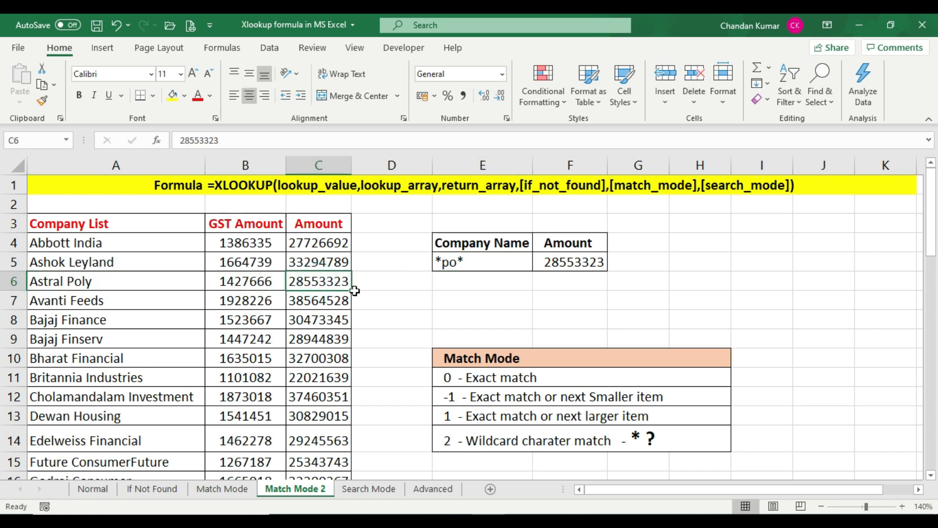
pyautogui.click(563, 263)
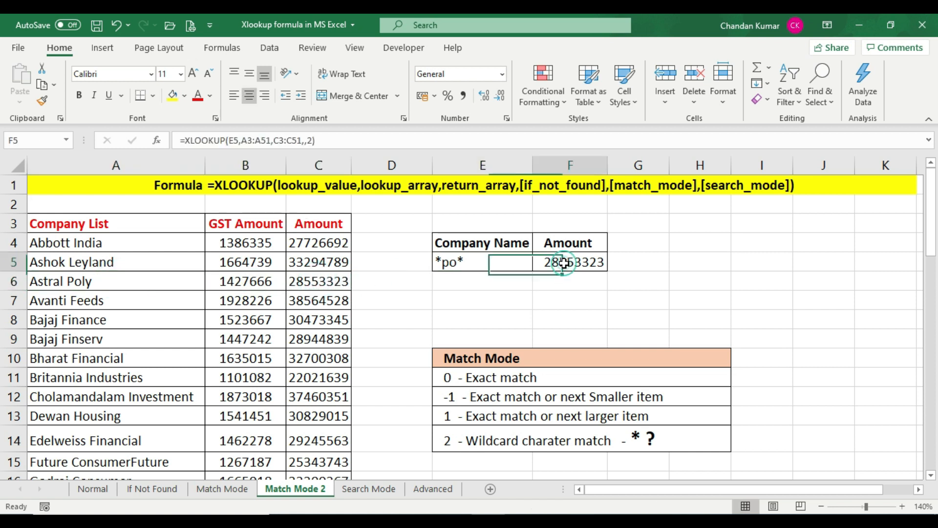
# Change the company name in E5 to *fee* to look up Avanti Feeds by a middle part of its name.
pyautogui.click(480, 261)
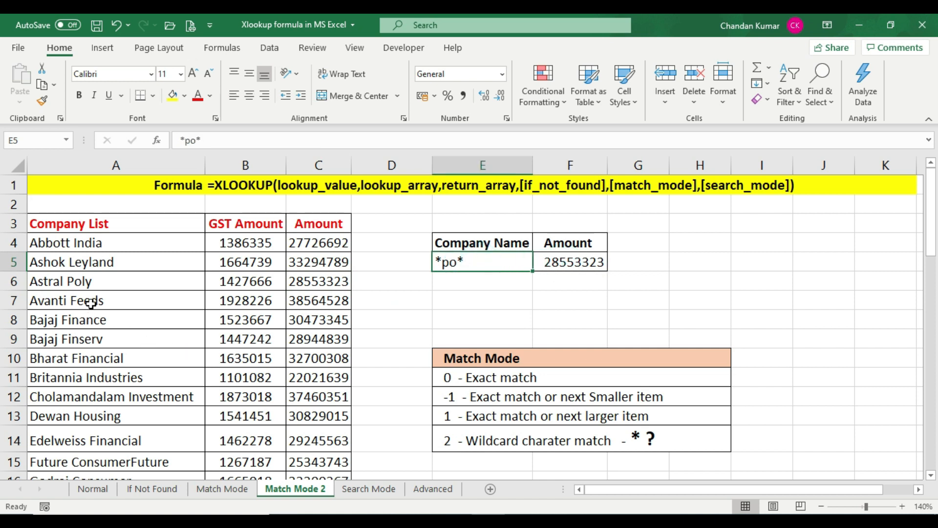
pyautogui.moveTo(58, 303); pyautogui.dragTo(321, 308)
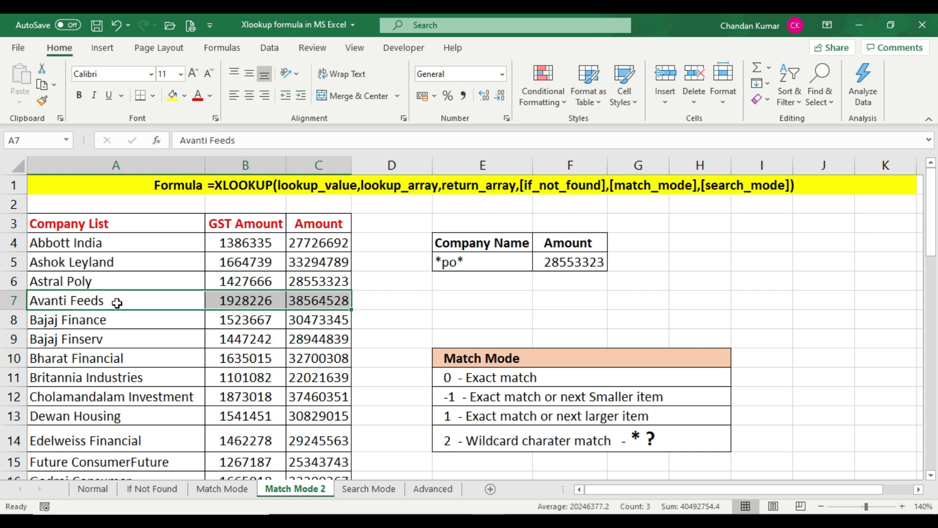
pyautogui.click(455, 263)
pyautogui.doubleClick(454, 263)
pyautogui.press('BackSpace')
pyautogui.press('BackSpace')
pyautogui.write('fee')
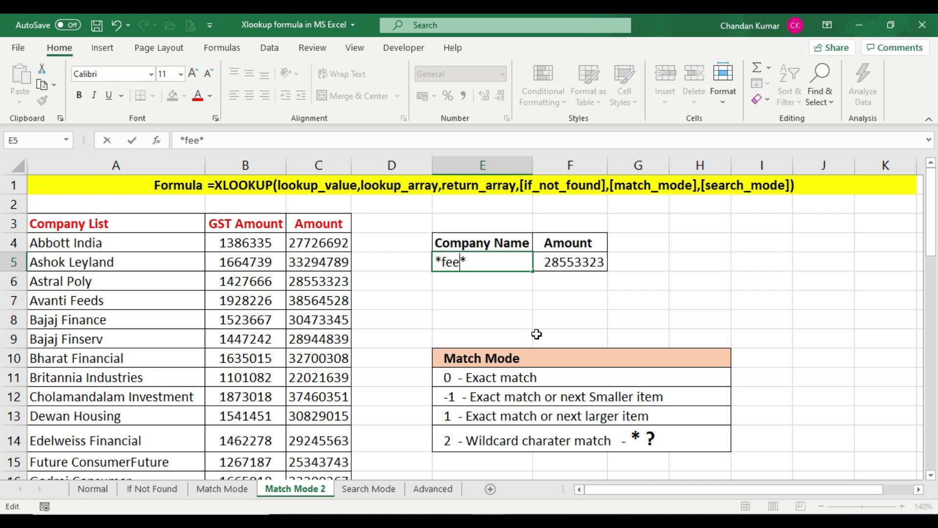
pyautogui.press('Return')
# Compare the looked-up amount in F5 with the amount in the Avanti Feeds row.
pyautogui.click(562, 262)
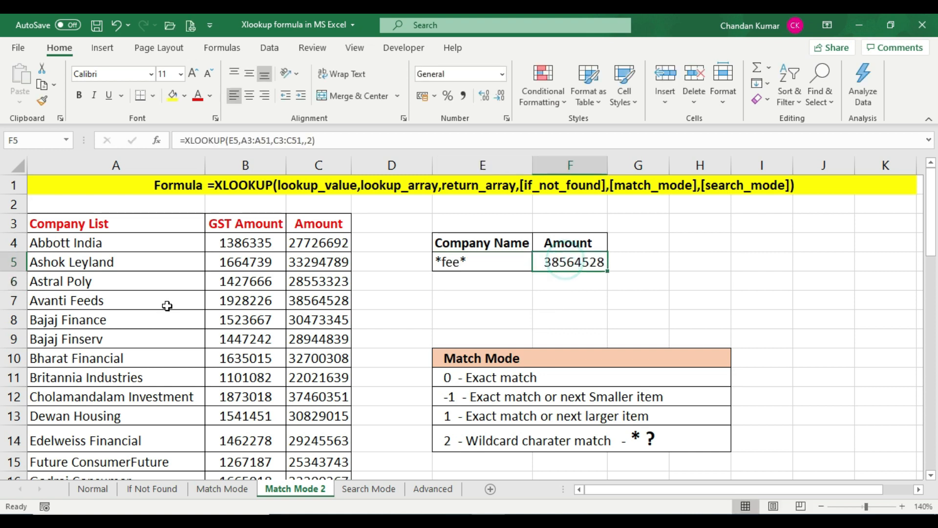
pyautogui.click(91, 300)
pyautogui.moveTo(91, 300); pyautogui.dragTo(332, 301)
pyautogui.click(331, 301)
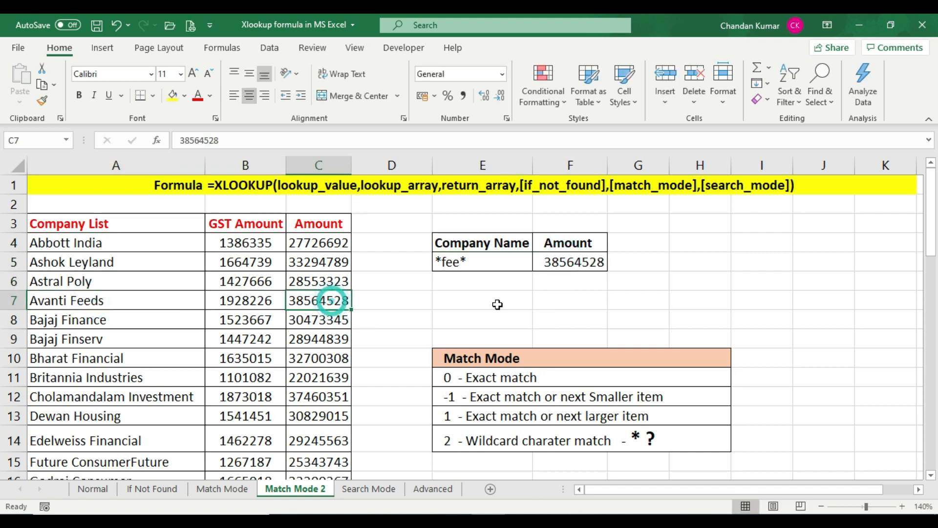
pyautogui.click(557, 263)
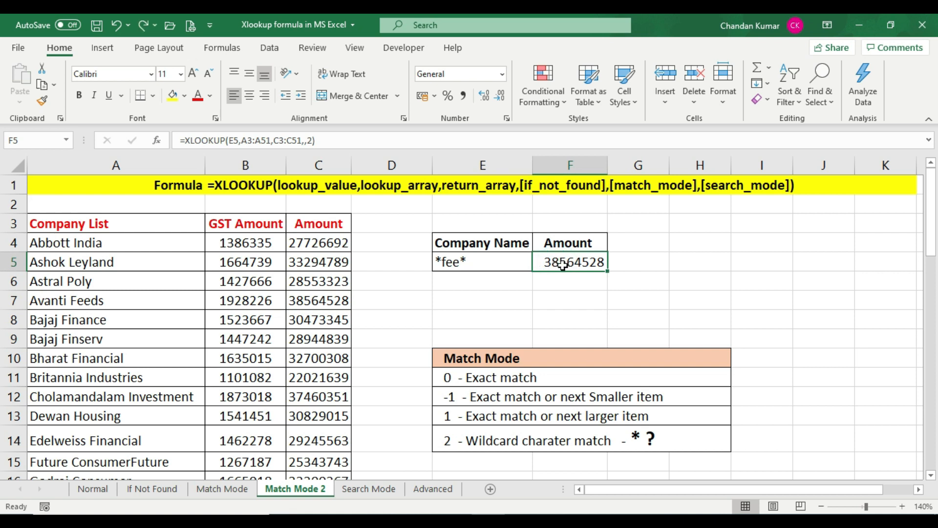
# Replace the company name in E5 with *iss* to look up Edelweiss Financial by a middle part of its name.
pyautogui.moveTo(70, 442); pyautogui.dragTo(338, 443)
pyautogui.click(317, 441)
pyautogui.click(557, 265)
pyautogui.moveTo(44, 433); pyautogui.dragTo(318, 440)
pyautogui.click(99, 443)
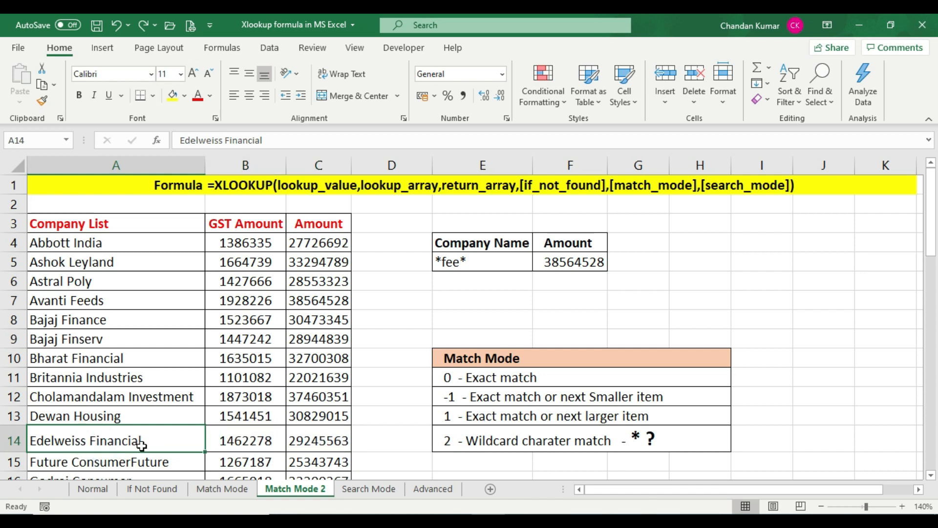
pyautogui.click(458, 262)
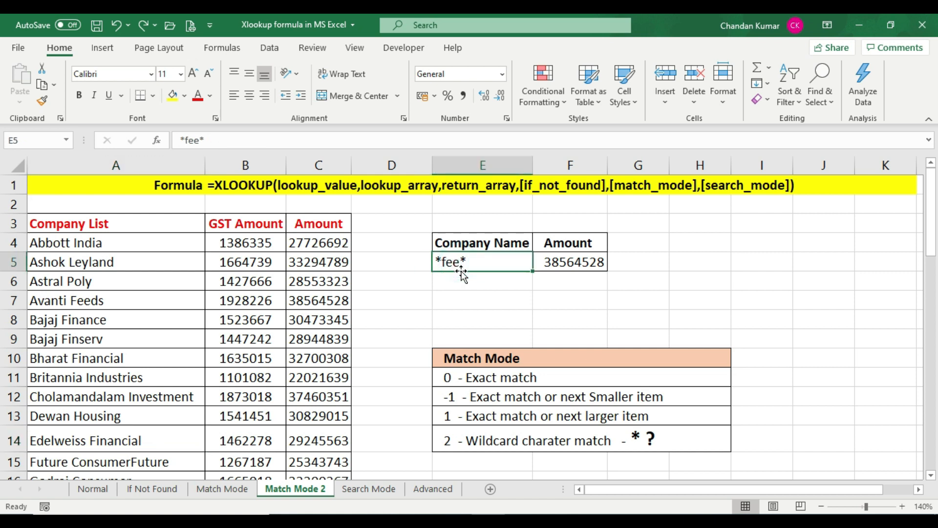
pyautogui.write('*')
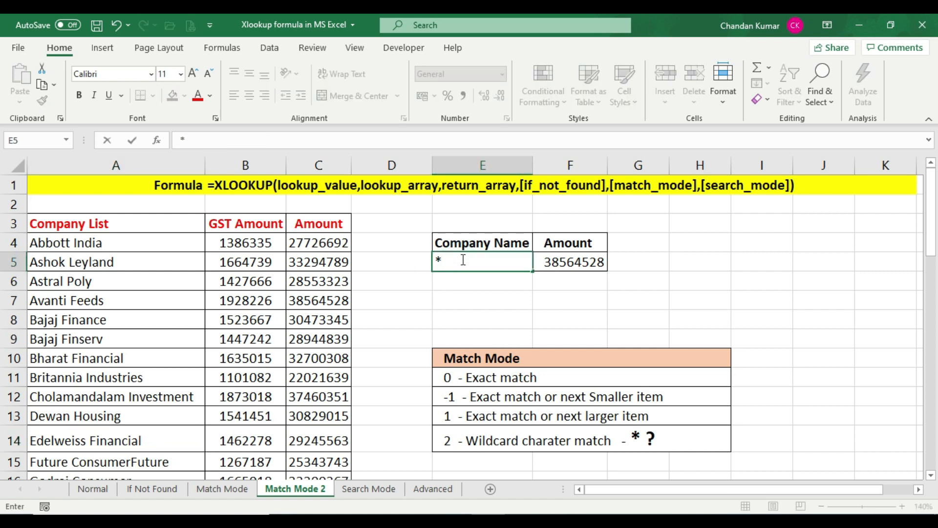
pyautogui.write('iss*')
pyautogui.press('Return')
# Compare the looked-up amount in F5 with the amount in the Edelweiss Financial row.
pyautogui.click(571, 266)
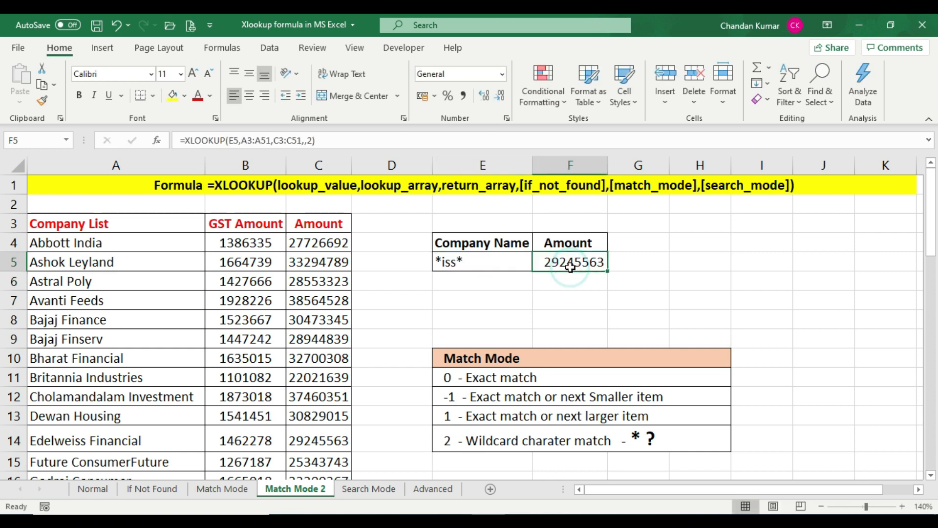
pyautogui.click(55, 440)
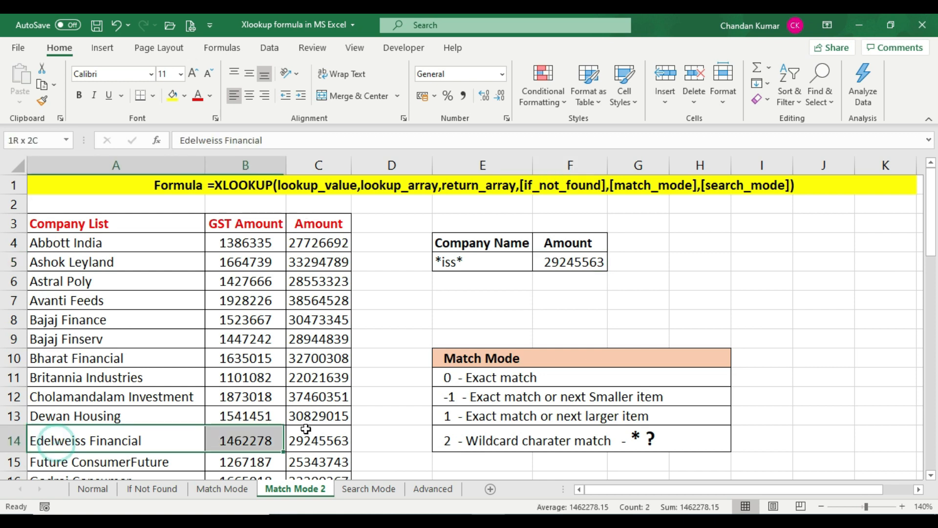
pyautogui.moveTo(279, 429); pyautogui.dragTo(335, 434)
pyautogui.click(335, 435)
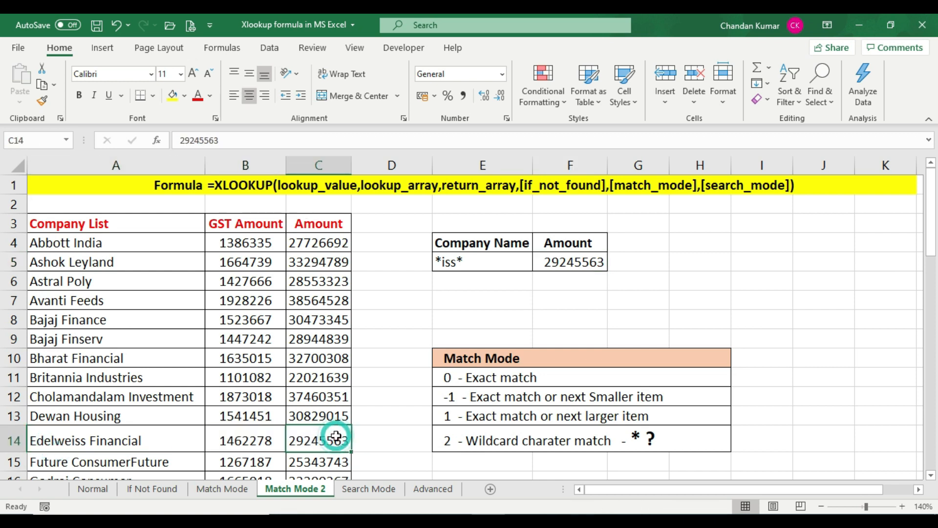
pyautogui.click(577, 265)
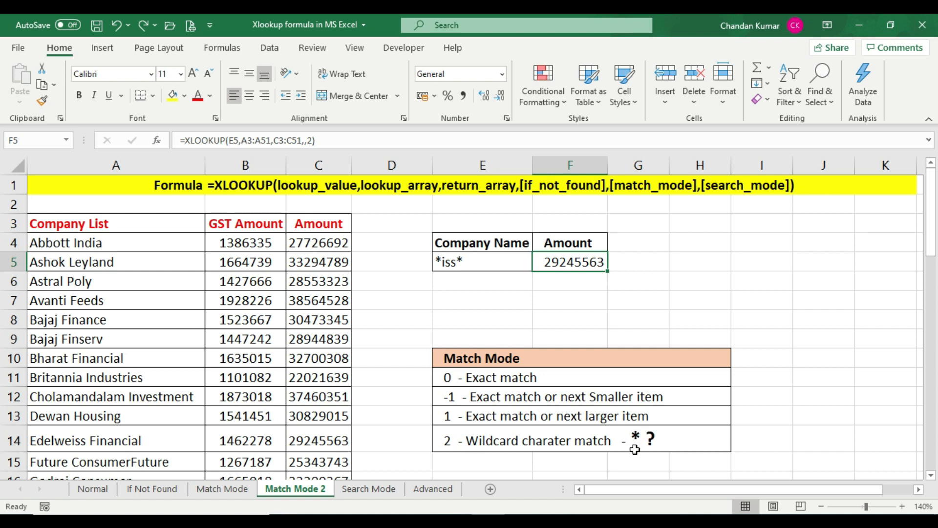
# Replace the company name in E5 with Astral Pol? to look up Astral Poly using the question mark for its last letter.
pyautogui.click(666, 439)
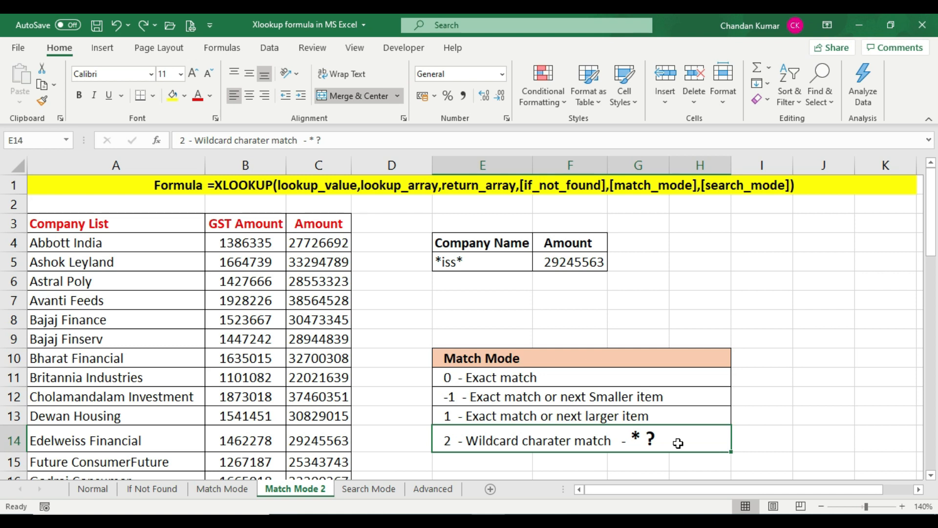
pyautogui.click(461, 259)
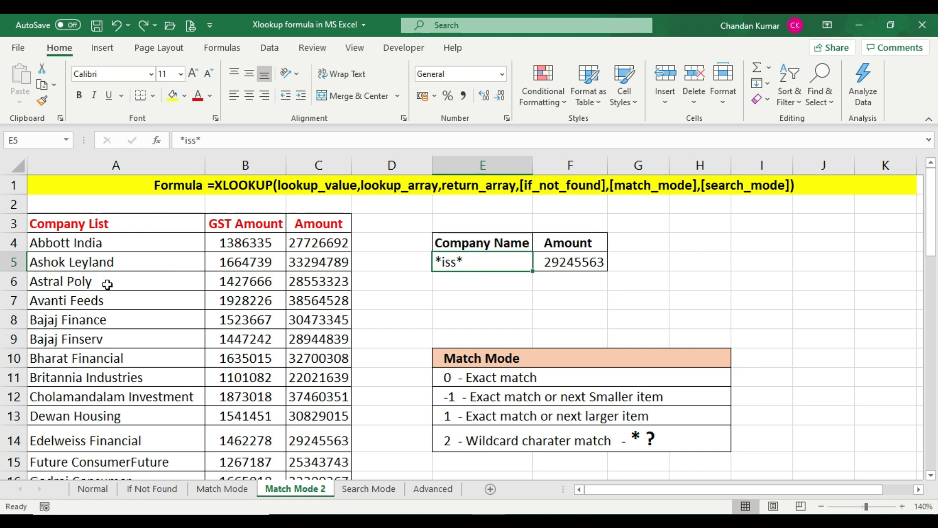
pyautogui.click(293, 282)
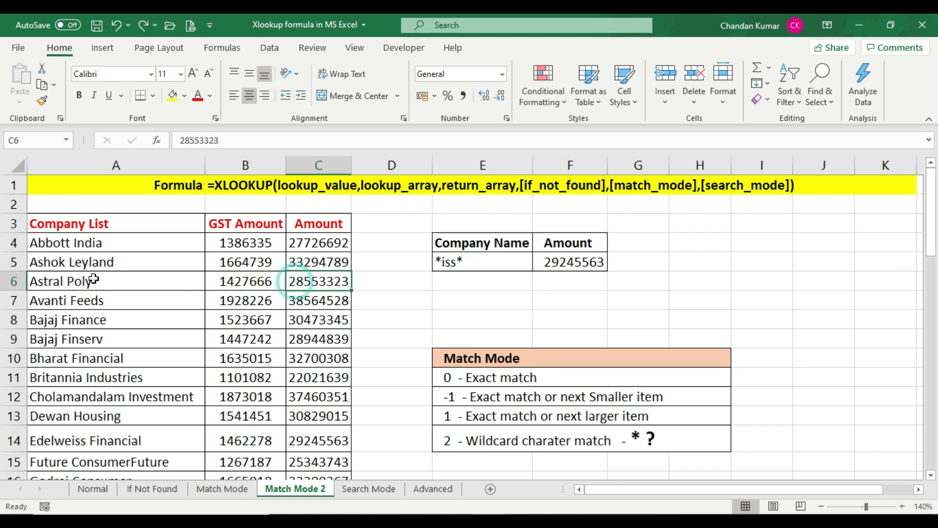
pyautogui.click(65, 284)
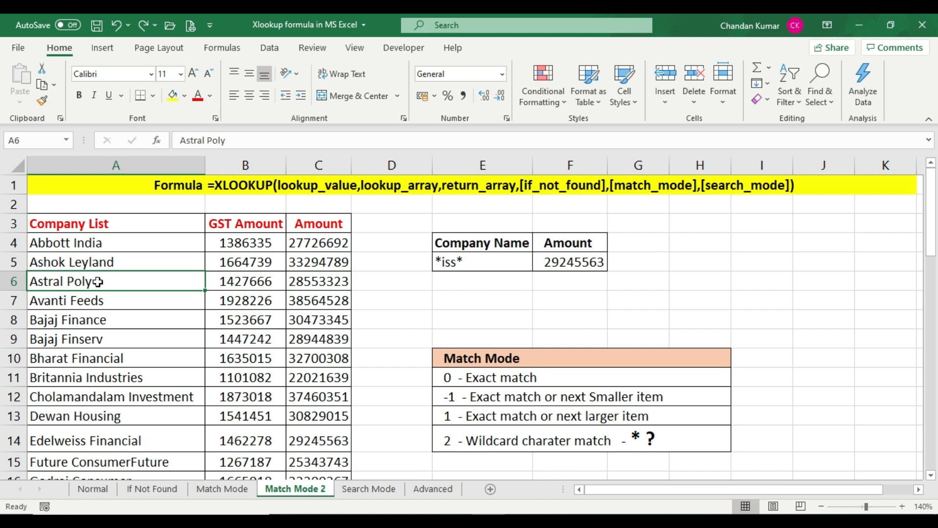
pyautogui.click(462, 260)
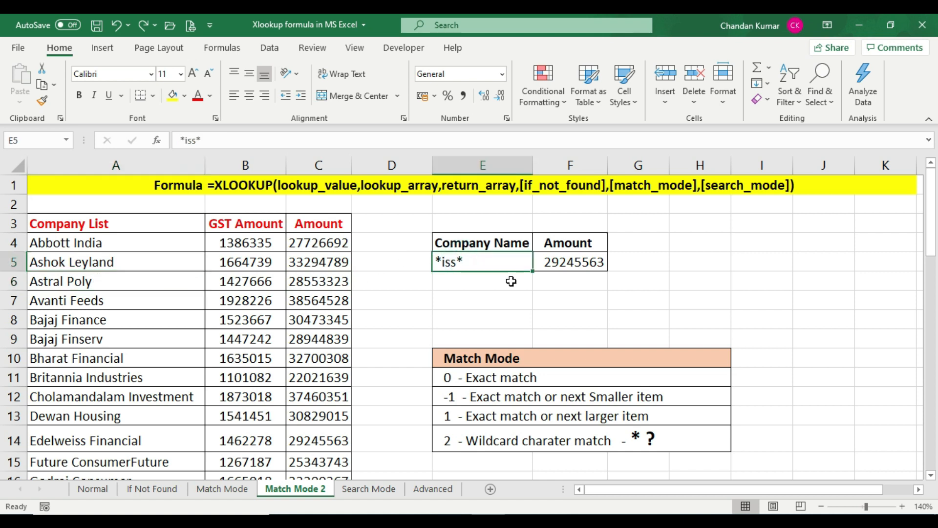
pyautogui.write('Astr')
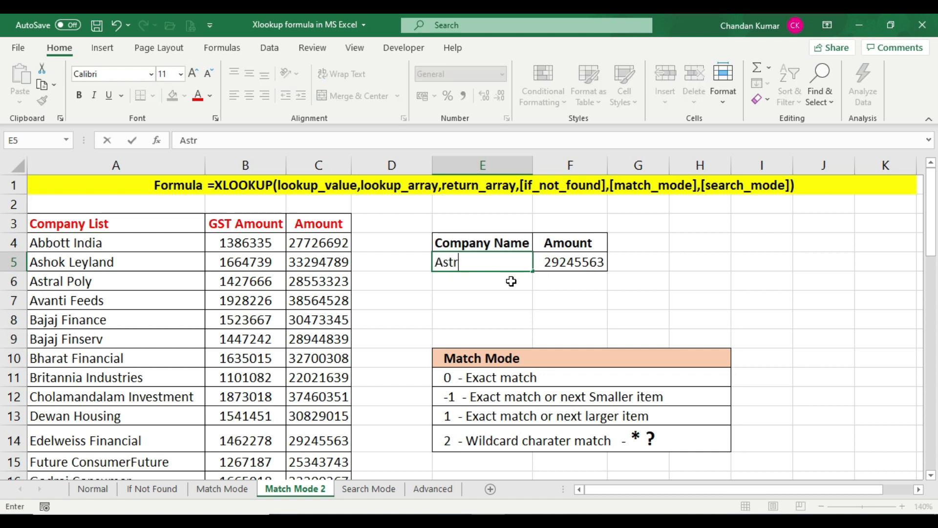
pyautogui.write('al Pol?')
pyautogui.press('Return')
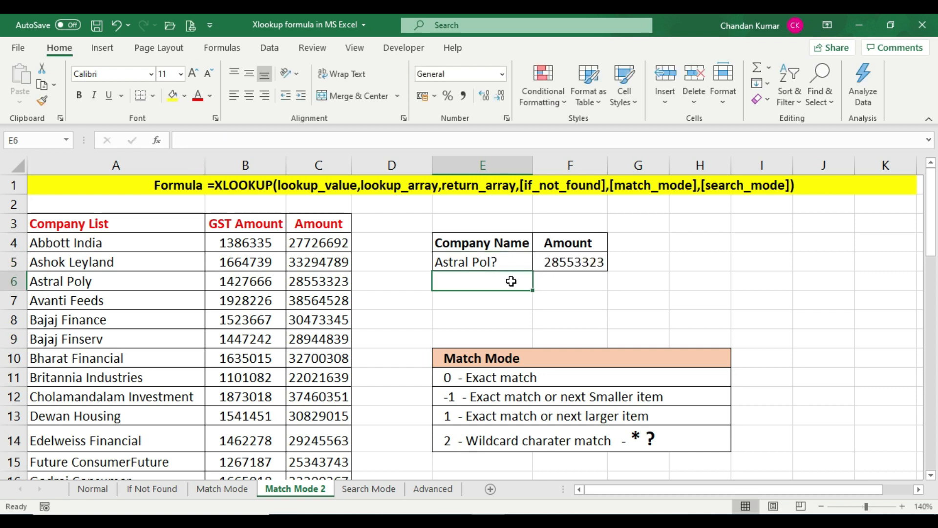
# Compare the looked-up amount in F5 with the amount in the Astral Poly row.
pyautogui.click(482, 267)
pyautogui.click(597, 259)
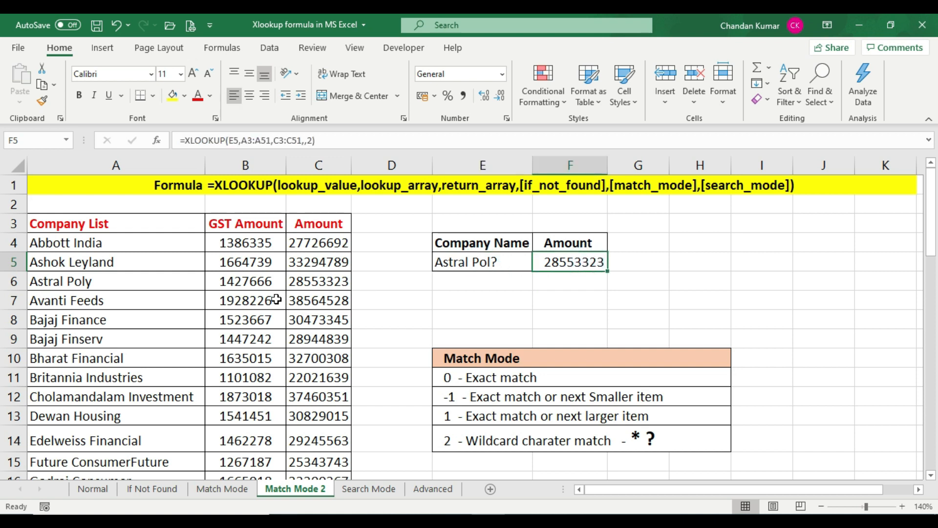
pyautogui.moveTo(133, 285); pyautogui.dragTo(342, 278)
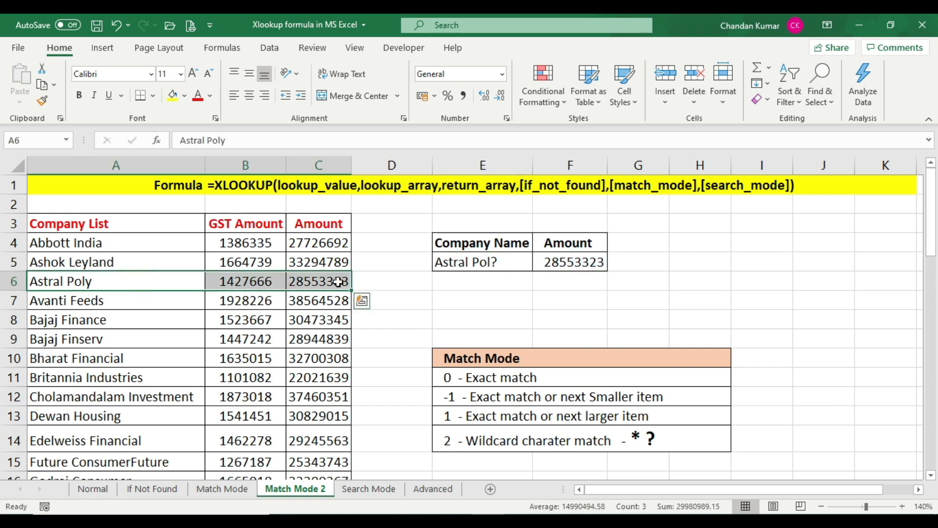
pyautogui.click(342, 279)
pyautogui.click(577, 256)
pyautogui.click(486, 263)
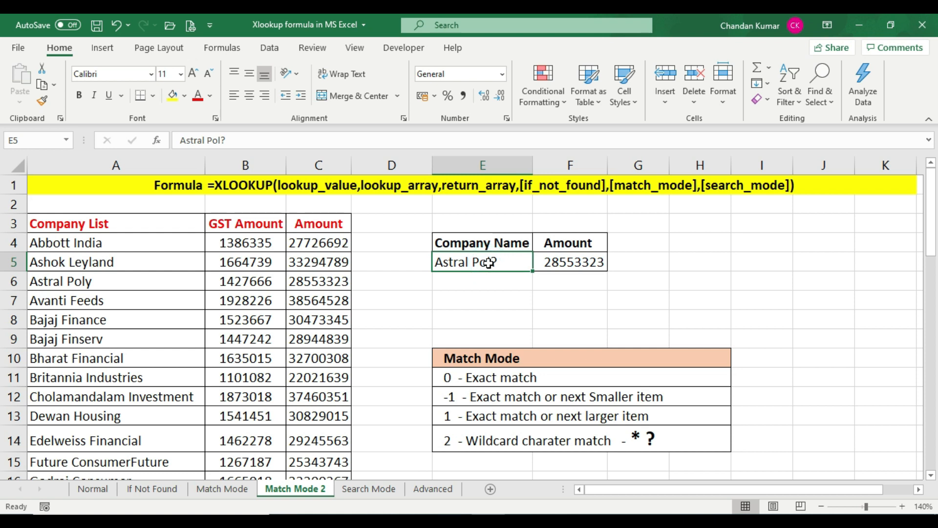
# Replace the company name in E5 with Bajaj Financ? to look up Bajaj Finance using the question mark wildcard.
pyautogui.moveTo(99, 322); pyautogui.dragTo(356, 323)
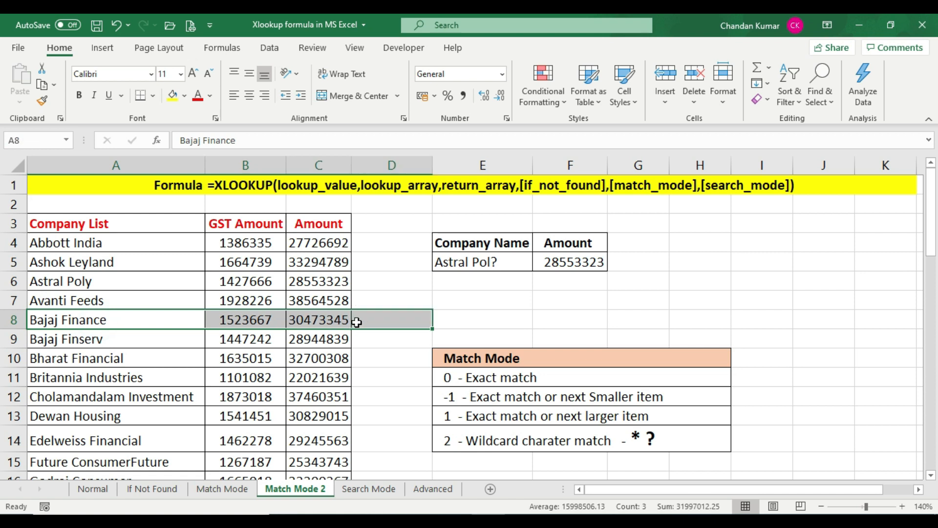
pyautogui.click(462, 264)
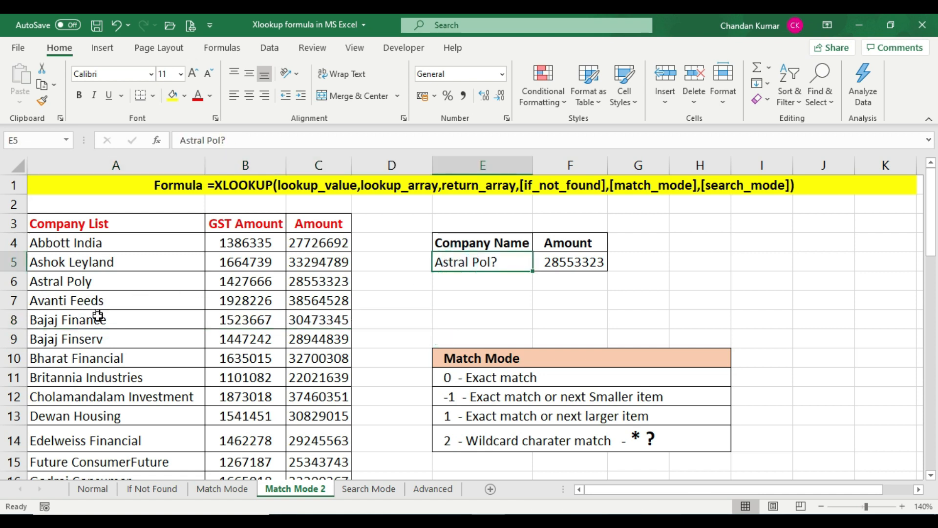
pyautogui.click(130, 321)
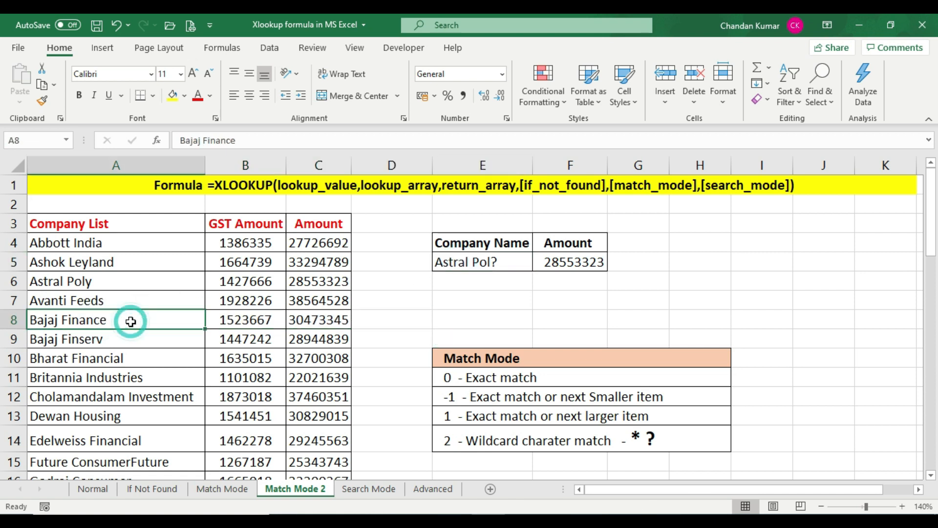
pyautogui.click(511, 263)
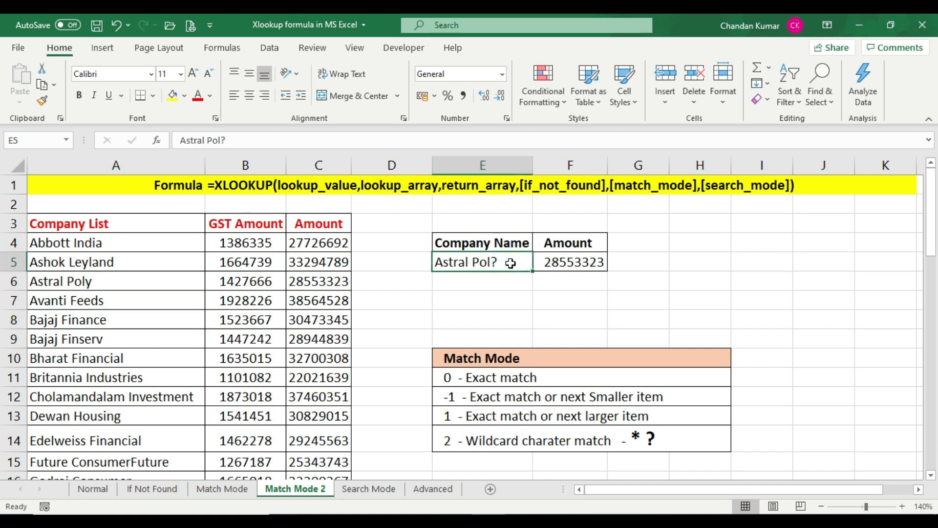
pyautogui.write('Baja')
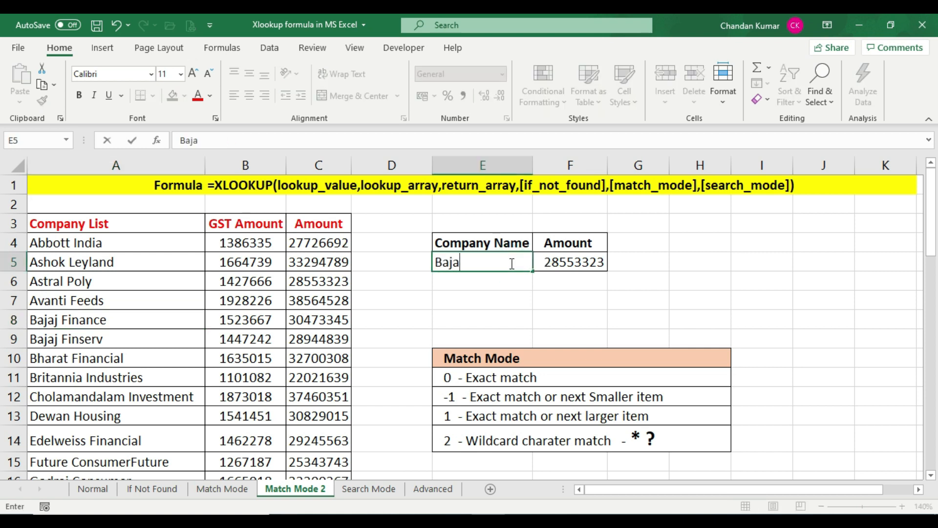
pyautogui.write('j Financ')
pyautogui.press('Delete')
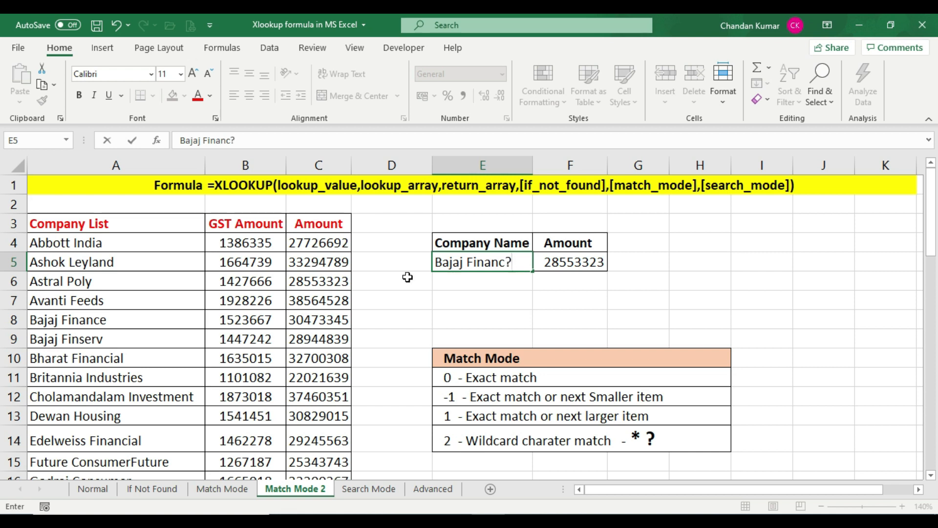
pyautogui.press('Return')
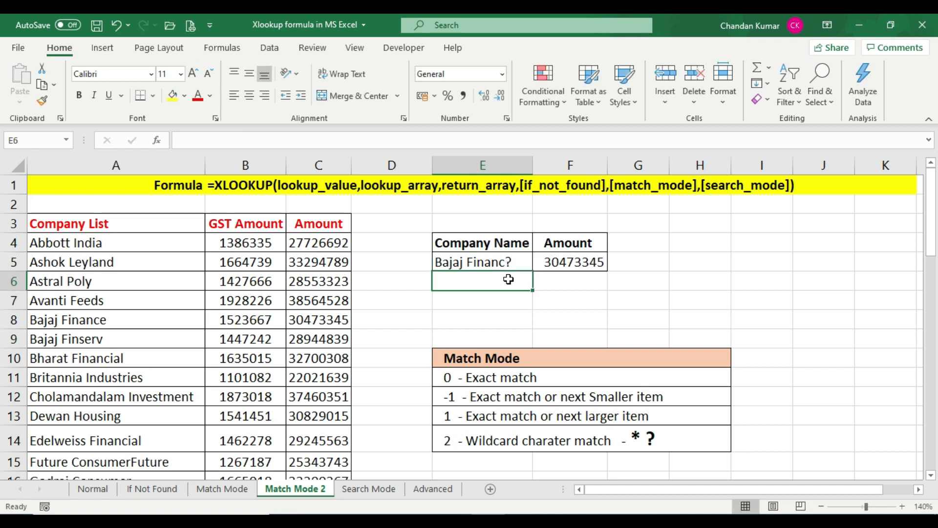
# Compare the looked-up amount in F5 with the amount in the Bajaj Finance row.
pyautogui.click(579, 262)
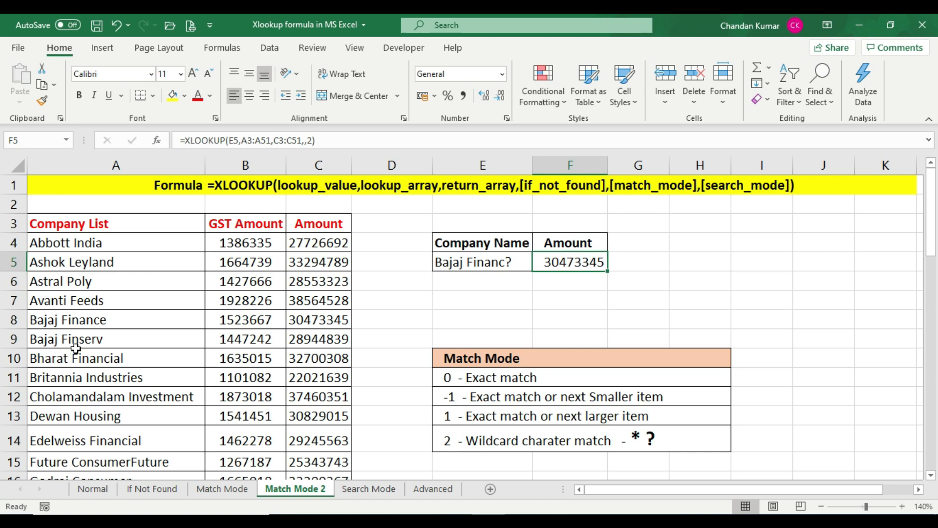
pyautogui.moveTo(105, 321); pyautogui.dragTo(318, 320)
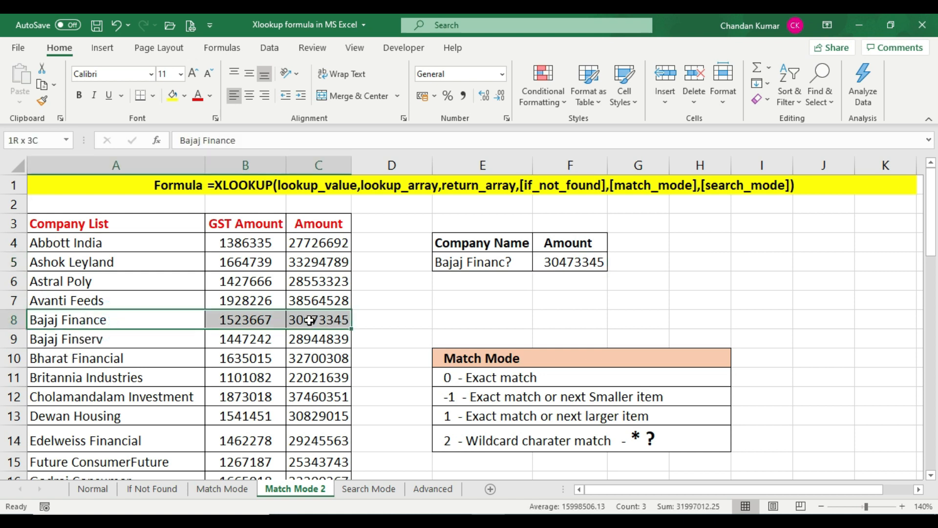
pyautogui.click(323, 320)
pyautogui.click(573, 262)
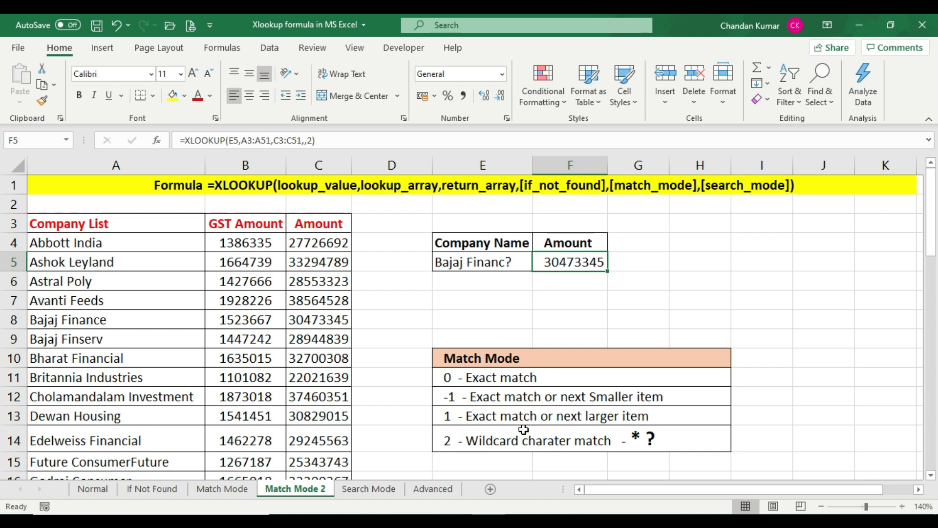
# Go to the Search Mode sheet and examine the search_mode argument in the XLOOKUP syntax in row 1.
pyautogui.click(484, 441)
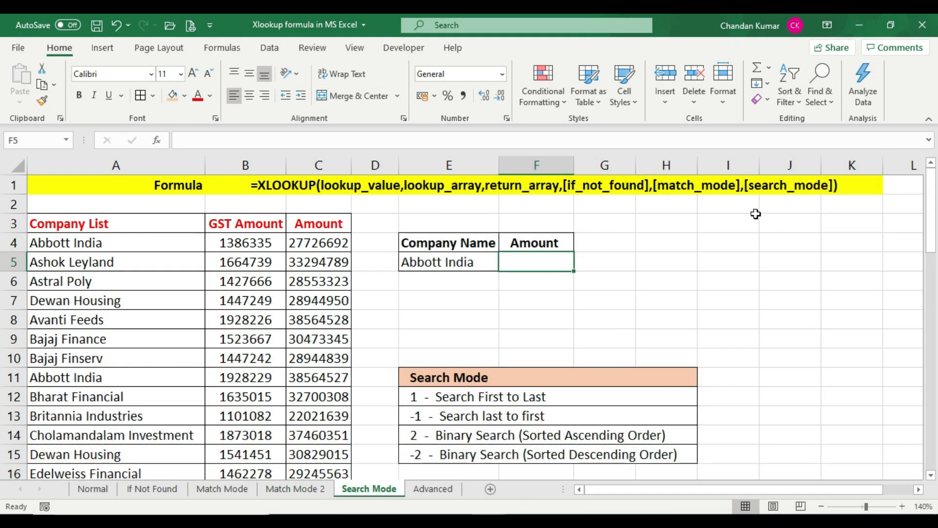
pyautogui.click(768, 186)
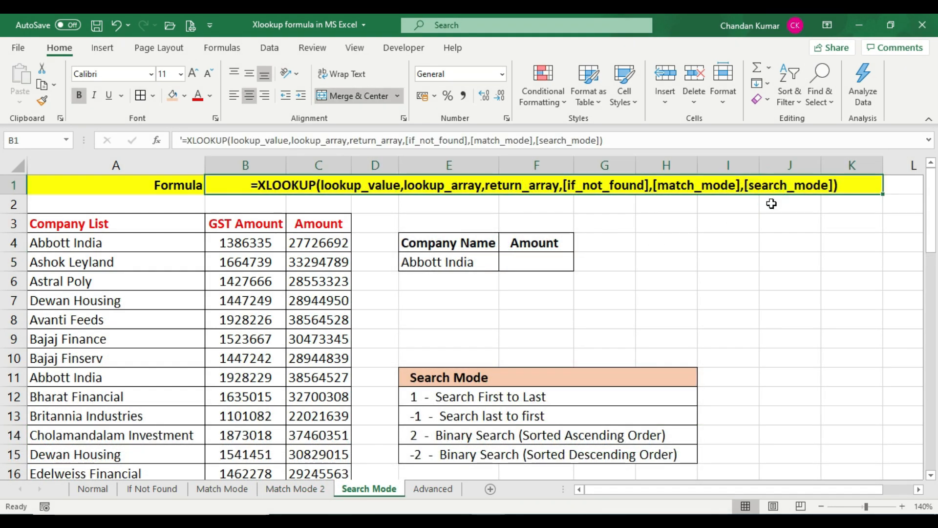
# Compare the two Abbott India records in rows 4 and 11 of the company table.
pyautogui.click(782, 186)
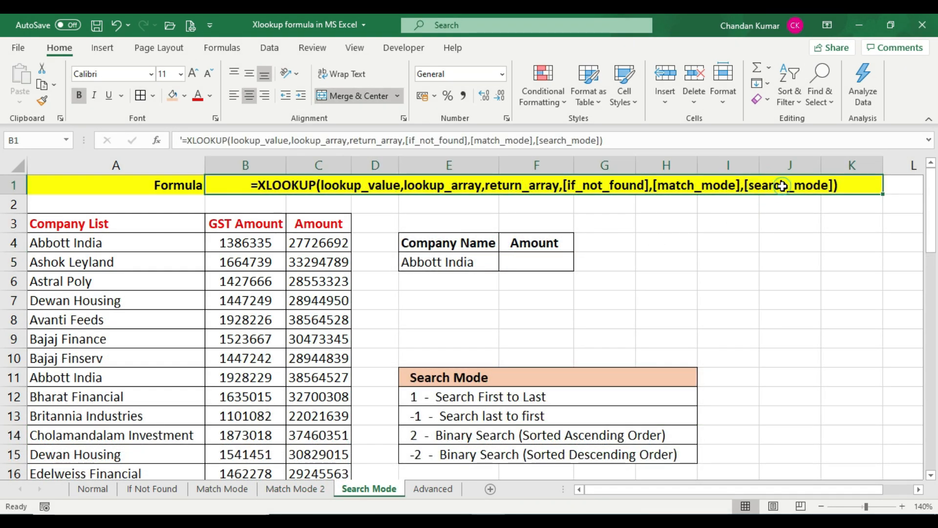
pyautogui.click(535, 258)
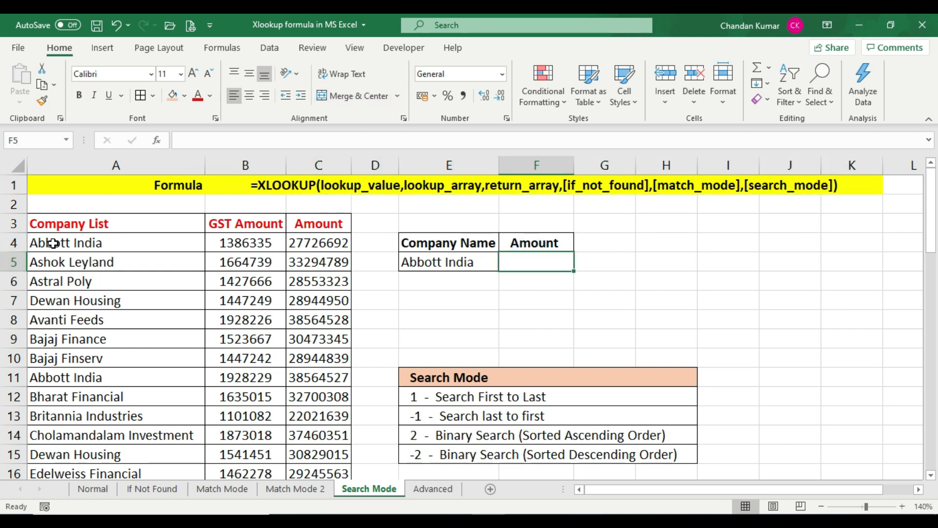
pyautogui.moveTo(52, 243); pyautogui.dragTo(337, 242)
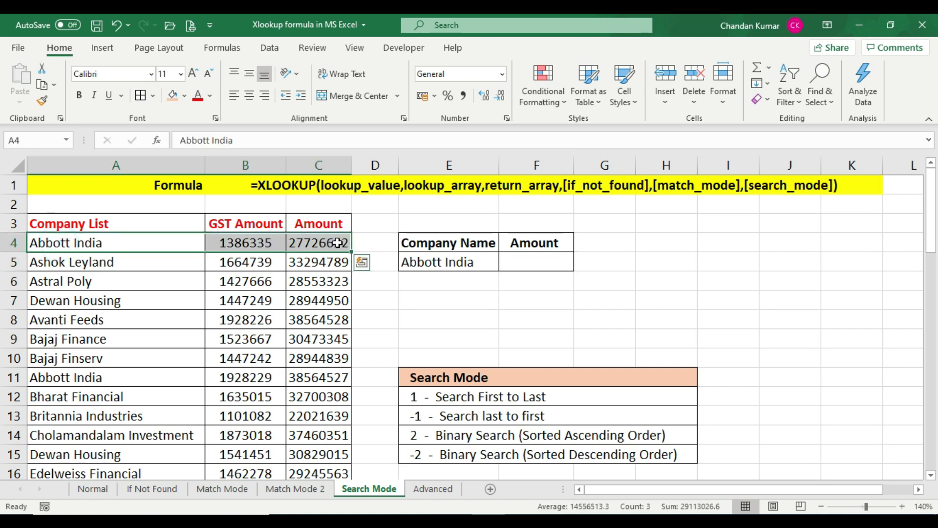
pyautogui.click(80, 377)
pyautogui.moveTo(250, 377); pyautogui.dragTo(335, 377)
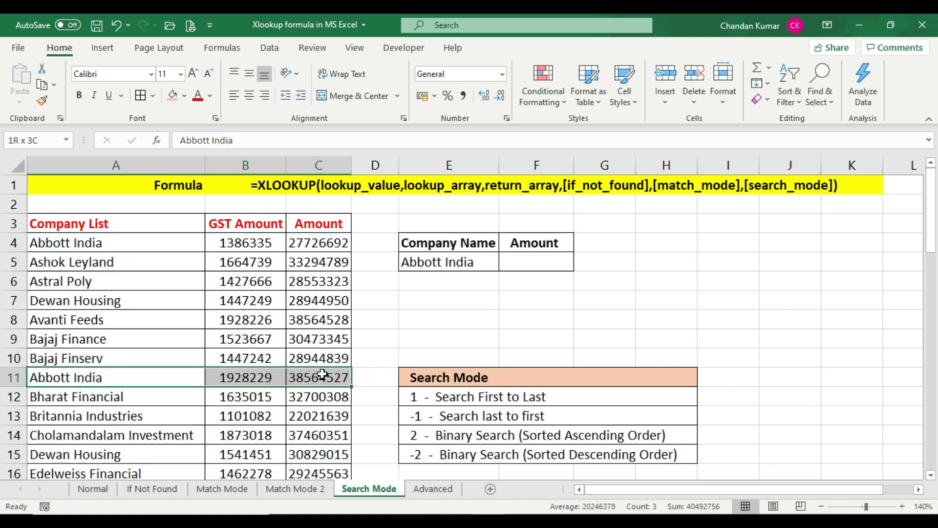
# Compare the two Dewan Housing records in rows 7 and 15, and examine the values in the Amount and GST Amount columns.
pyautogui.click(109, 304)
pyautogui.moveTo(110, 304); pyautogui.dragTo(325, 300)
pyautogui.moveTo(53, 454); pyautogui.dragTo(329, 451)
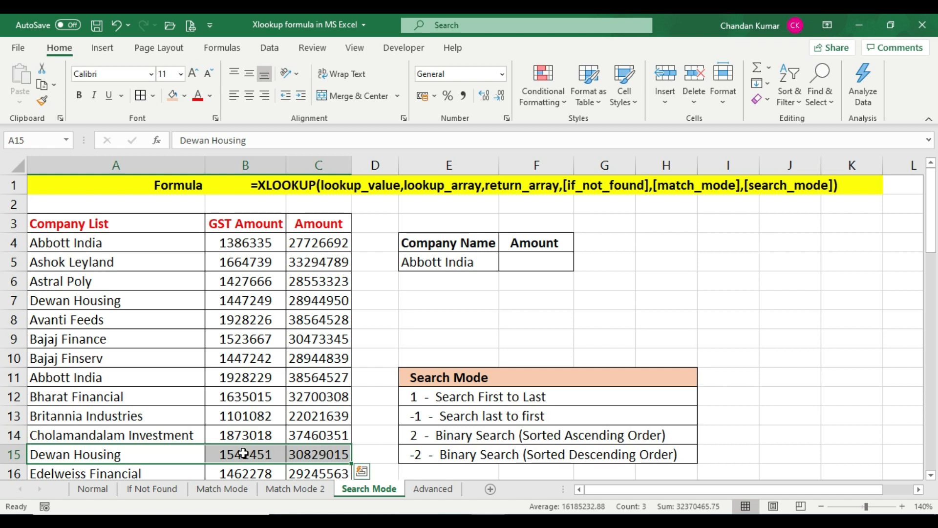
pyautogui.click(115, 300)
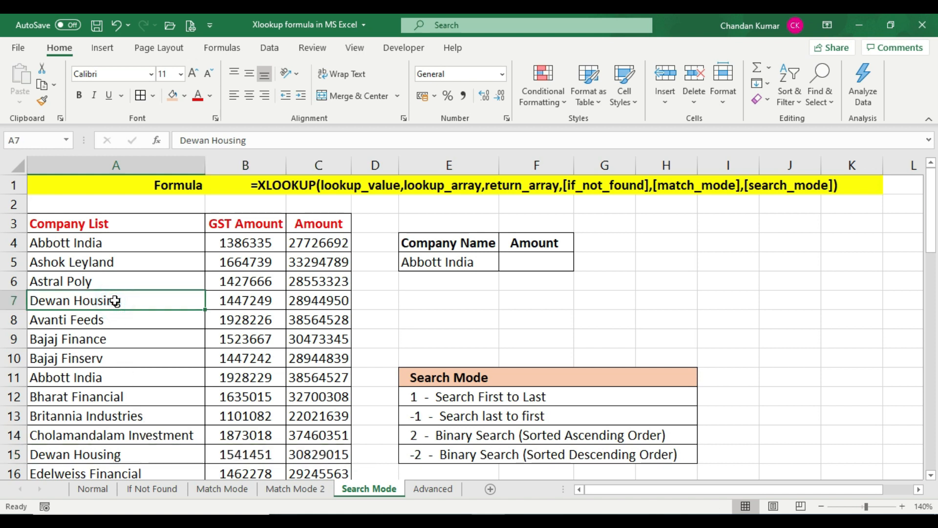
pyautogui.moveTo(303, 243); pyautogui.dragTo(320, 434)
pyautogui.moveTo(245, 239); pyautogui.dragTo(247, 453)
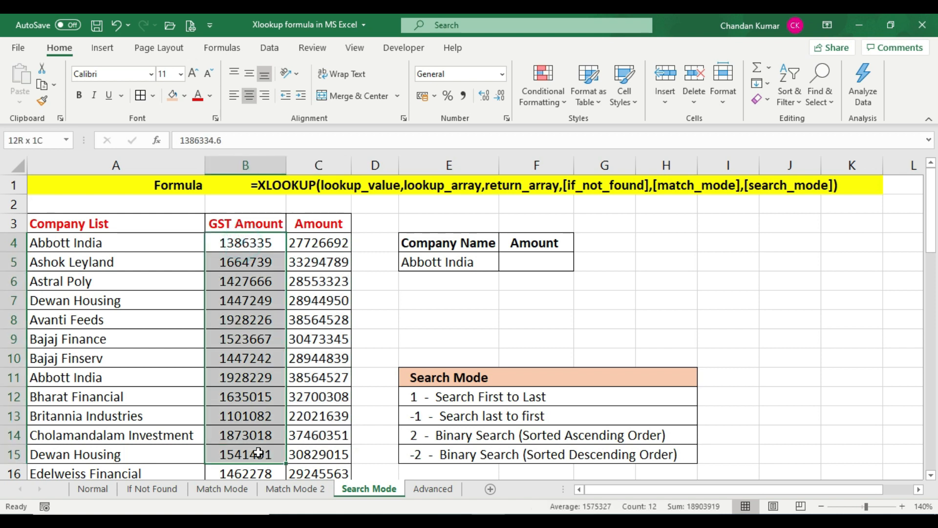
pyautogui.click(260, 411)
pyautogui.press('Up')
pyautogui.press('Up')
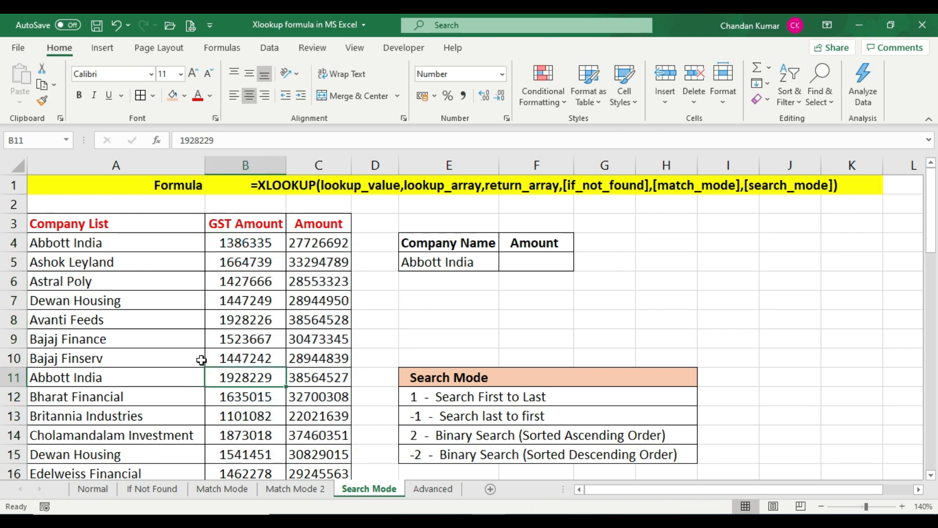
# Trace the Abbott India lookup in E5 and F5 to the amount of its first occurrence in row 4.
pyautogui.click(451, 264)
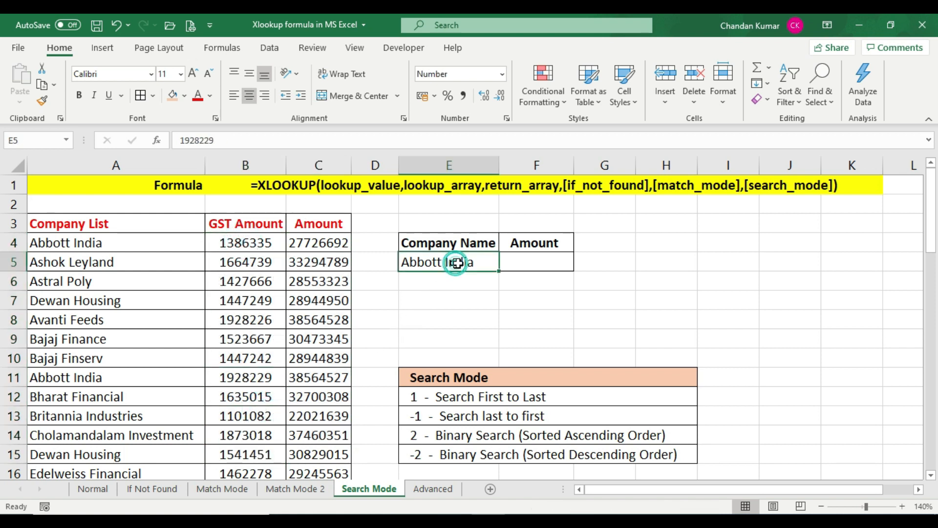
pyautogui.click(535, 260)
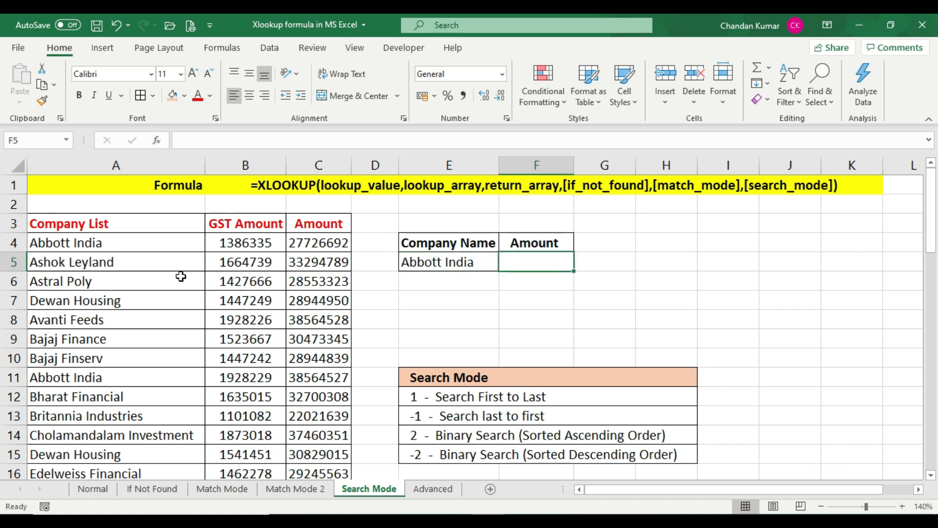
pyautogui.click(92, 243)
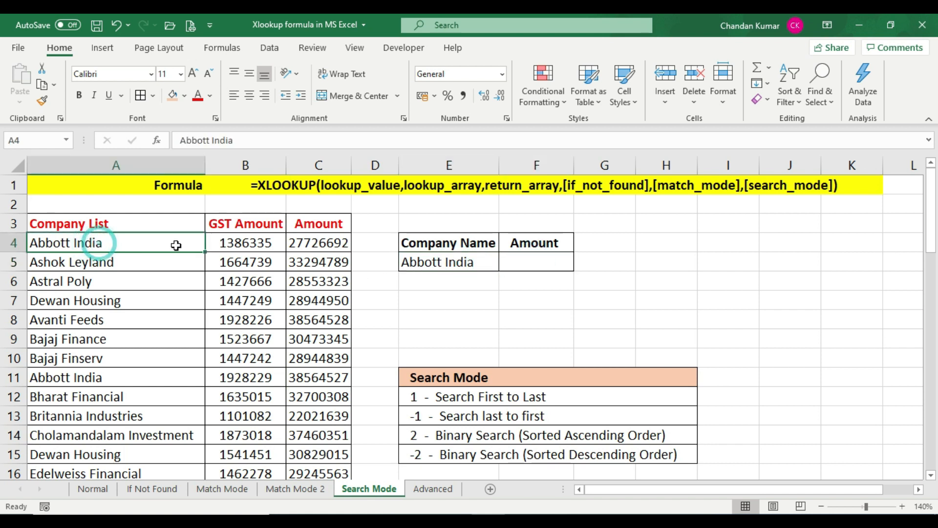
pyautogui.click(315, 242)
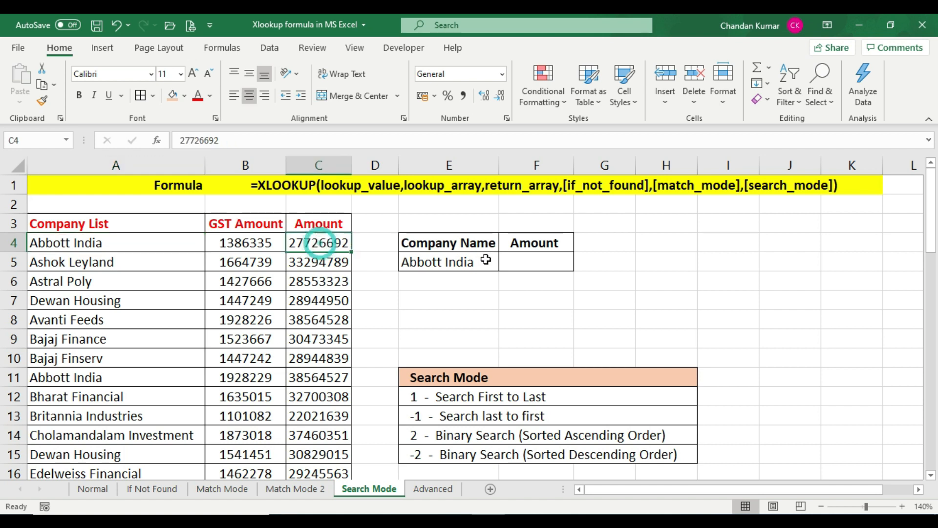
pyautogui.click(536, 264)
pyautogui.click(335, 244)
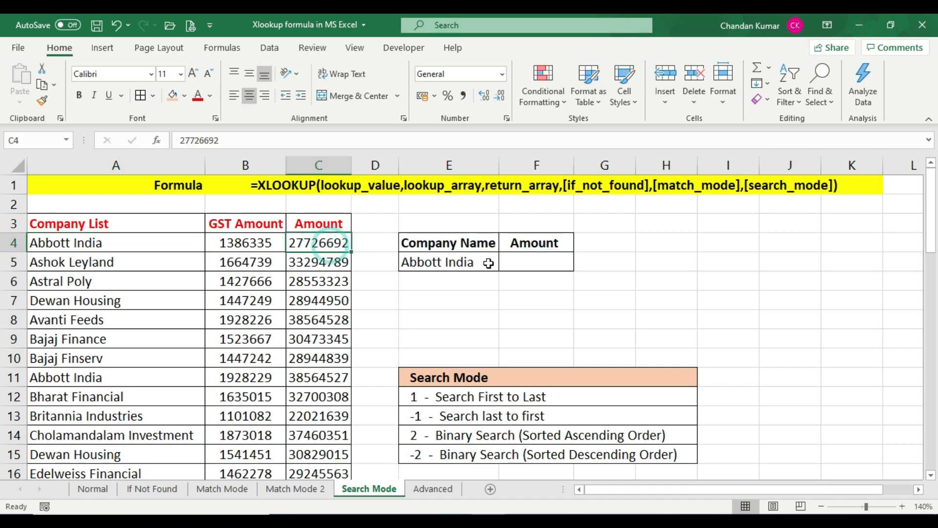
pyautogui.click(534, 262)
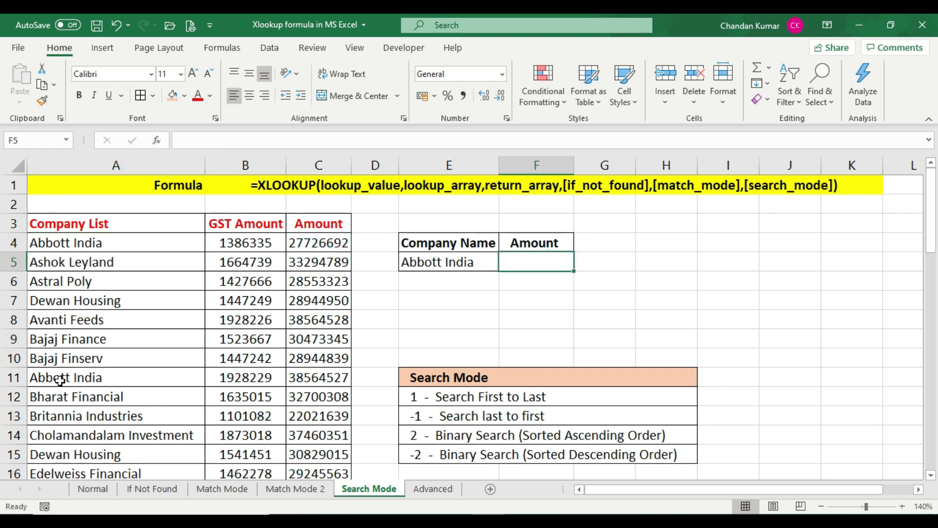
# Examine Abbott India's second occurrence in row 11 as a possible result for F5, and compare it with the first occurrence in row 4.
pyautogui.click(118, 377)
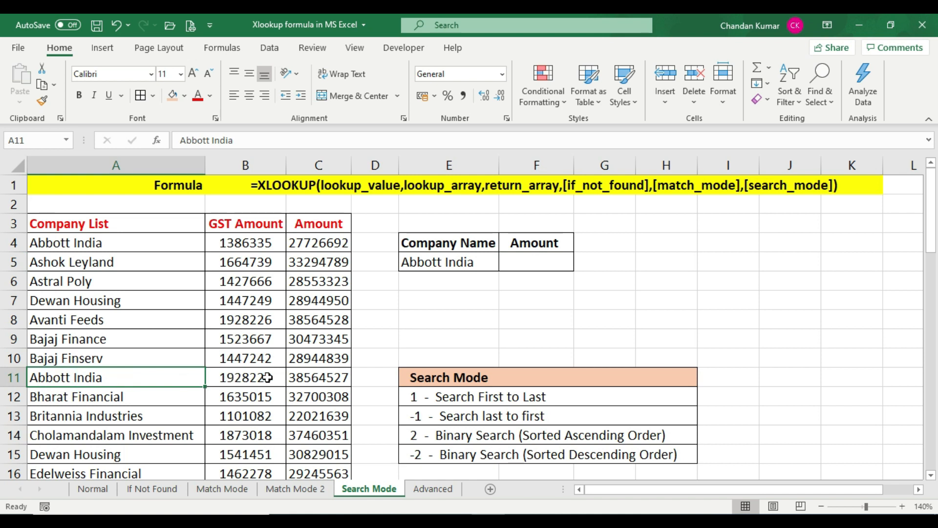
pyautogui.click(317, 377)
pyautogui.click(525, 263)
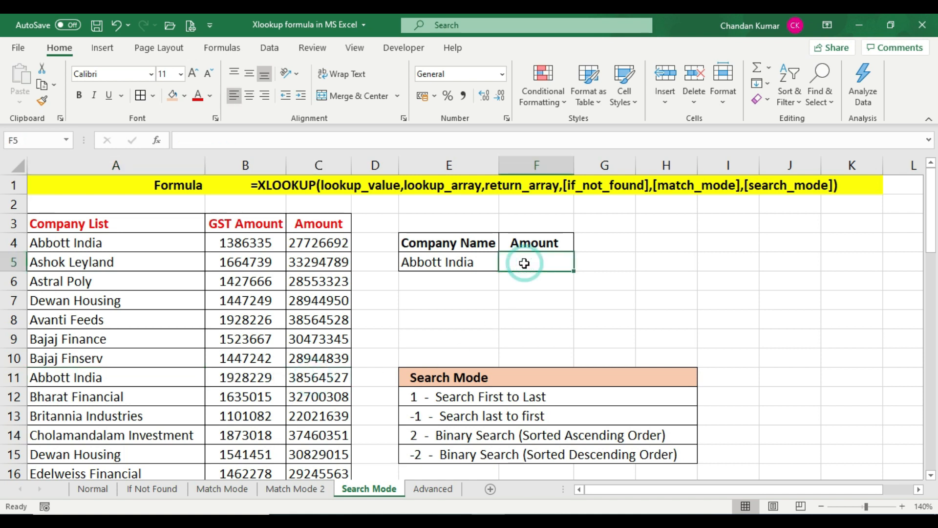
pyautogui.click(318, 381)
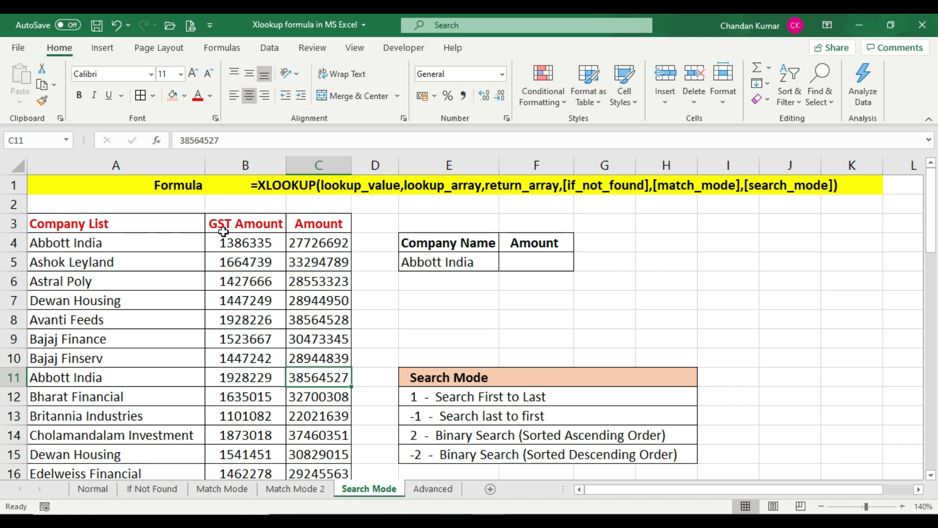
pyautogui.click(150, 241)
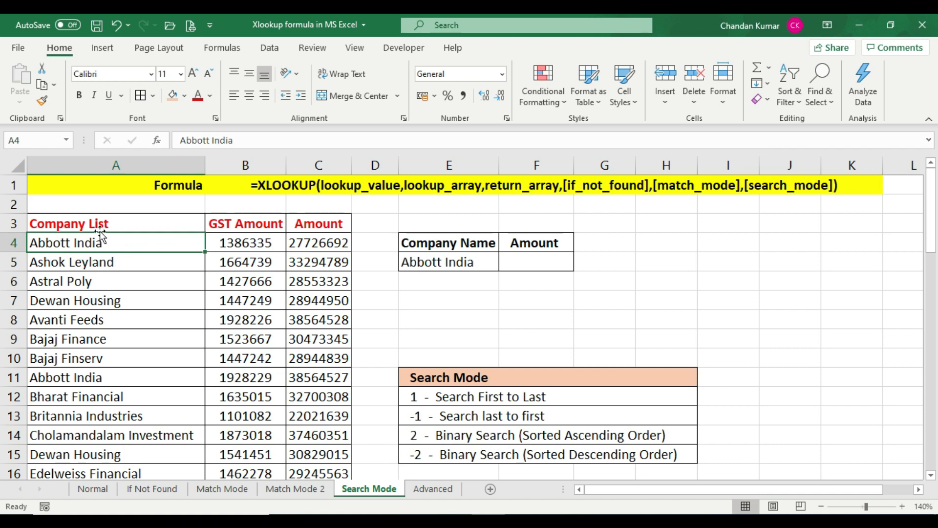
pyautogui.click(544, 265)
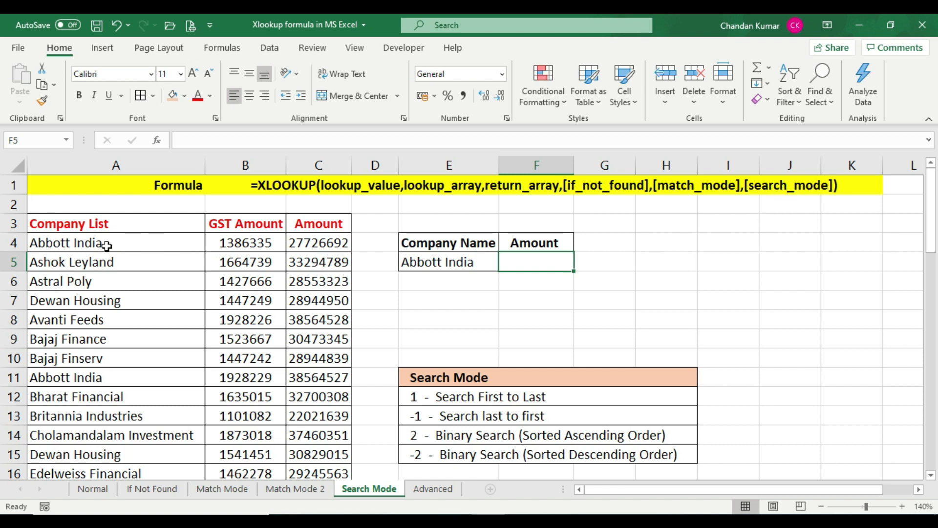
pyautogui.click(128, 243)
pyautogui.click(318, 242)
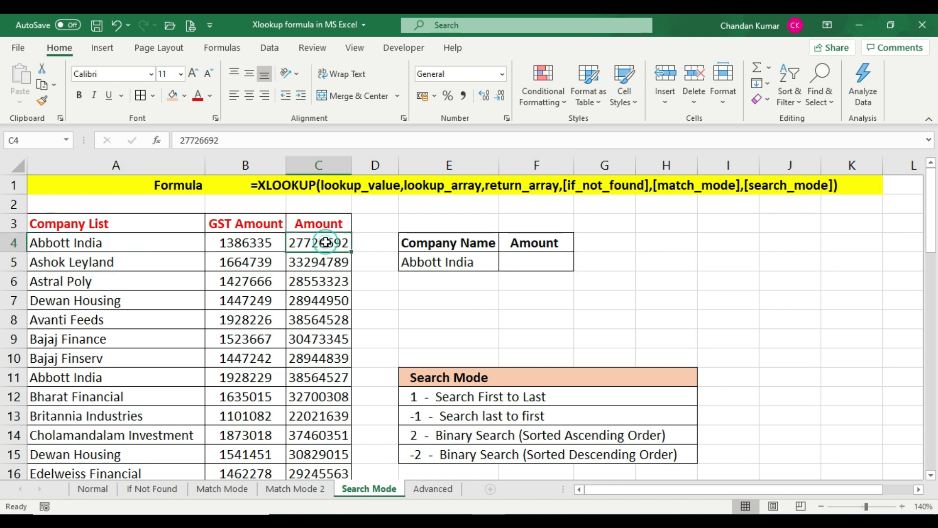
# Begin an XLOOKUP formula in F5 with E5 as the lookup value and A3:A53 as the lookup array.
pyautogui.click(536, 258)
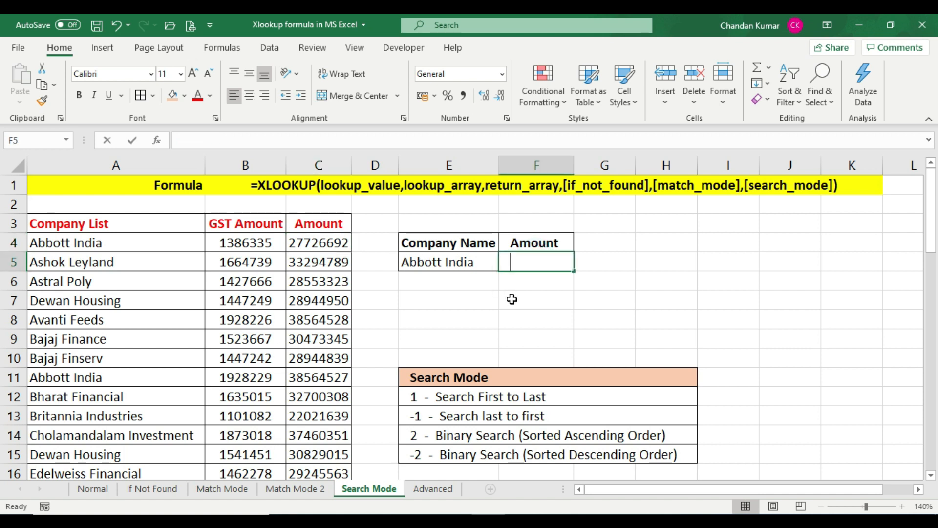
pyautogui.write('=xl')
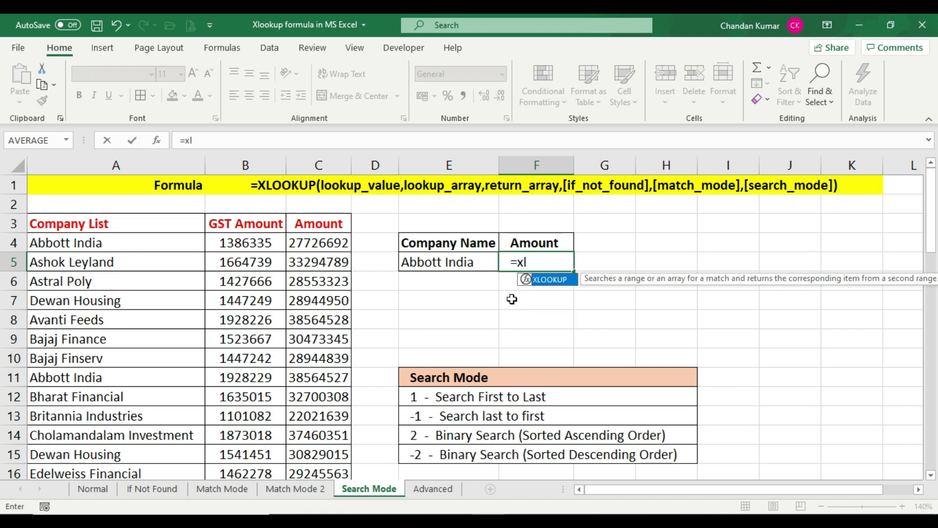
pyautogui.doubleClick(558, 291)
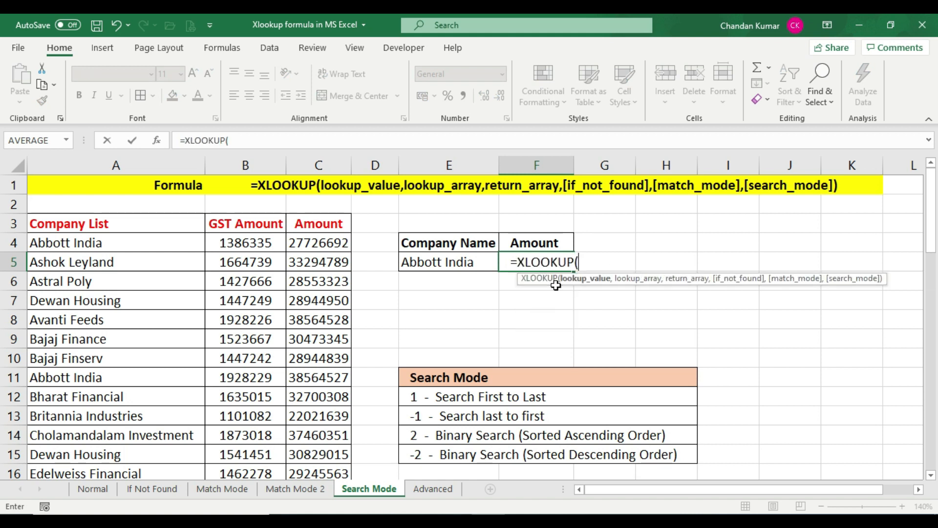
pyautogui.click(444, 262)
pyautogui.write(',')
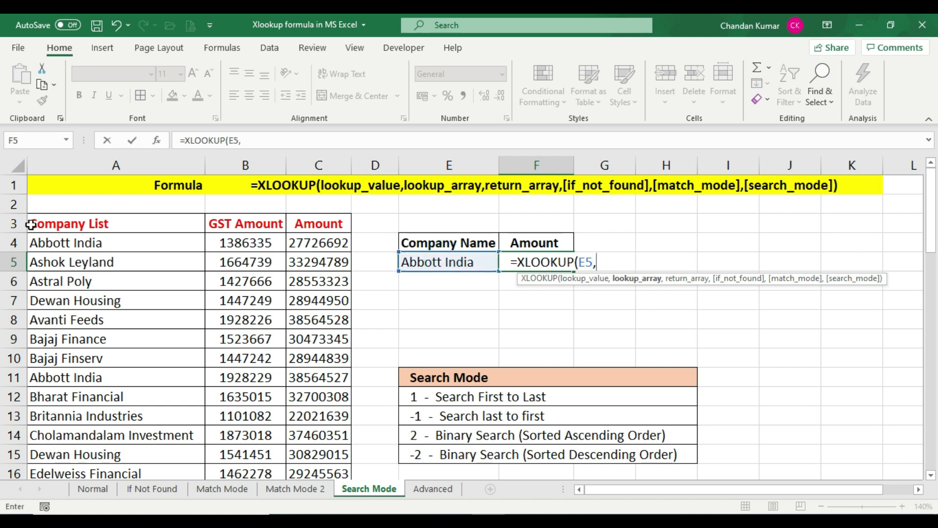
pyautogui.click(94, 221)
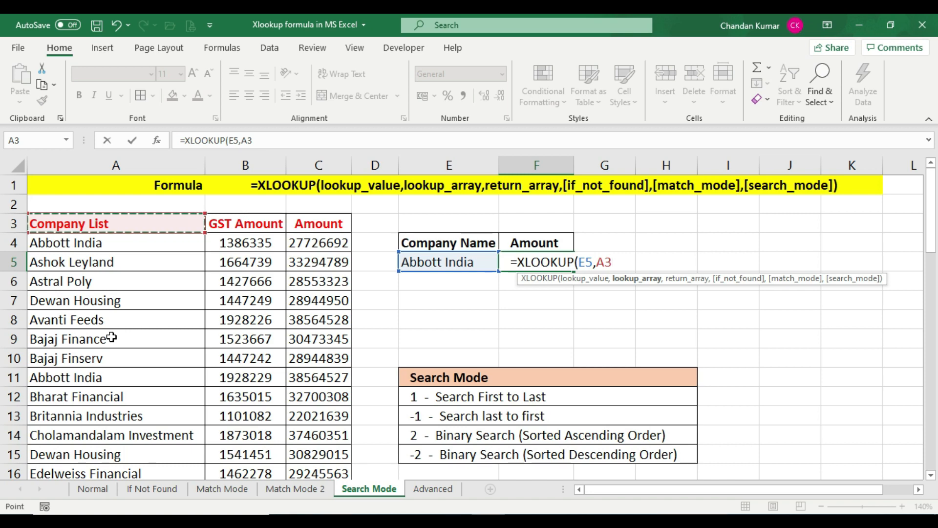
pyautogui.hotkey('ctrl', 'shift', 'Down')
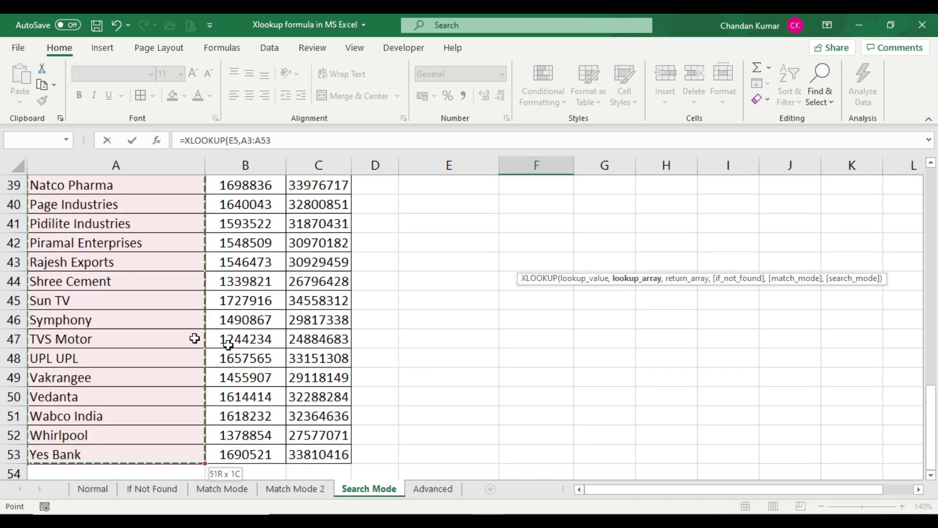
pyautogui.scroll(13, 235, 332)
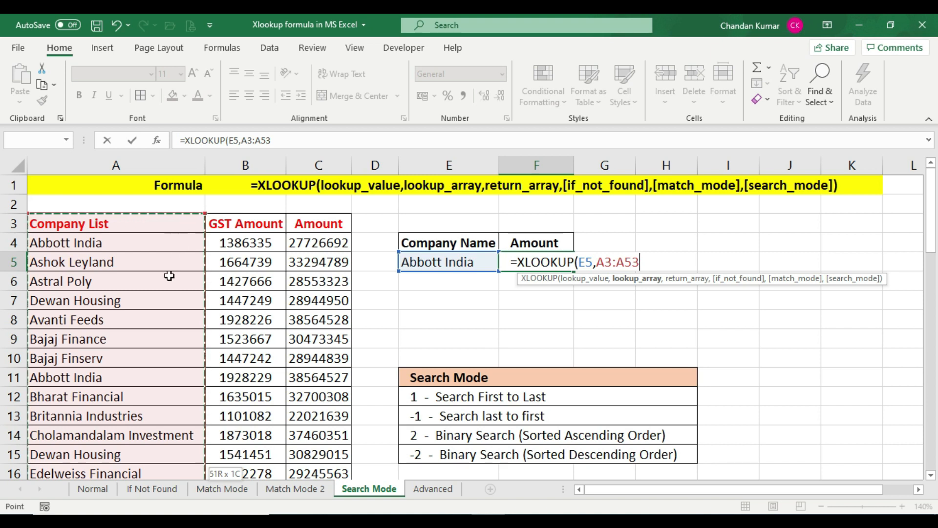
pyautogui.write(',')
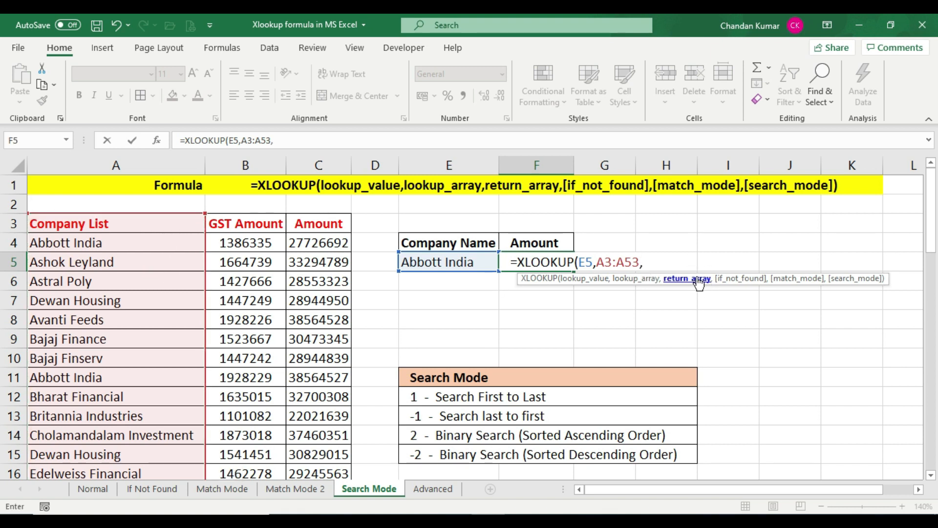
# Complete the F5 formula with C3:C53 as the return array, leaving out the optional arguments.
pyautogui.click(324, 220)
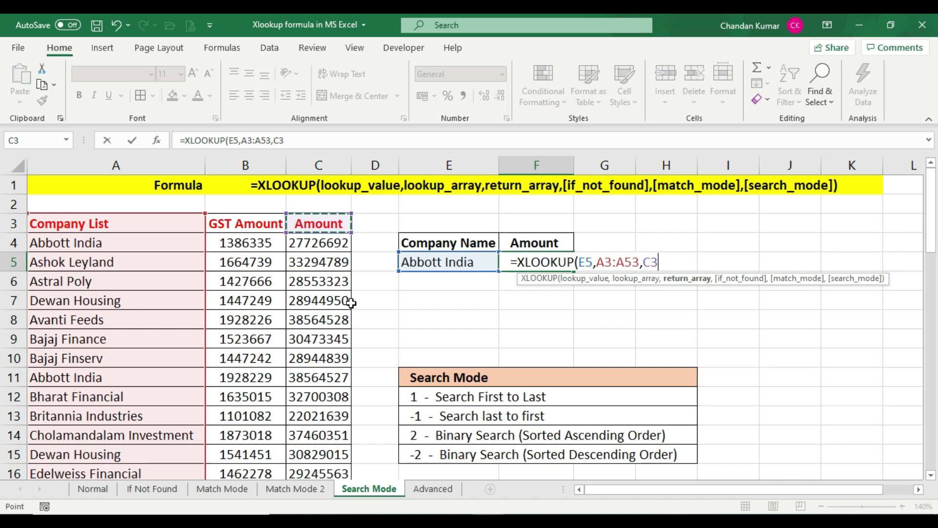
pyautogui.hotkey('ctrl', 'shift', 'Down')
pyautogui.hotkey('ctrl', 'BackSpace')
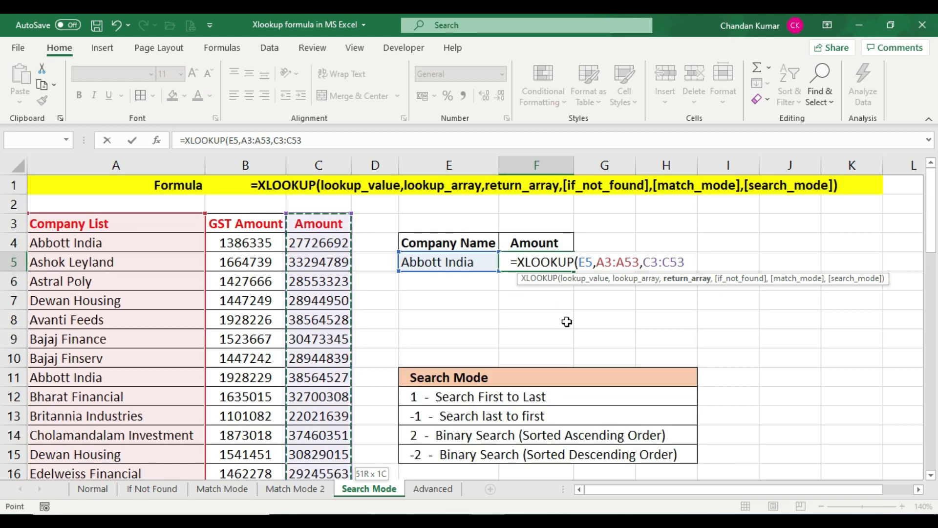
pyautogui.write(')')
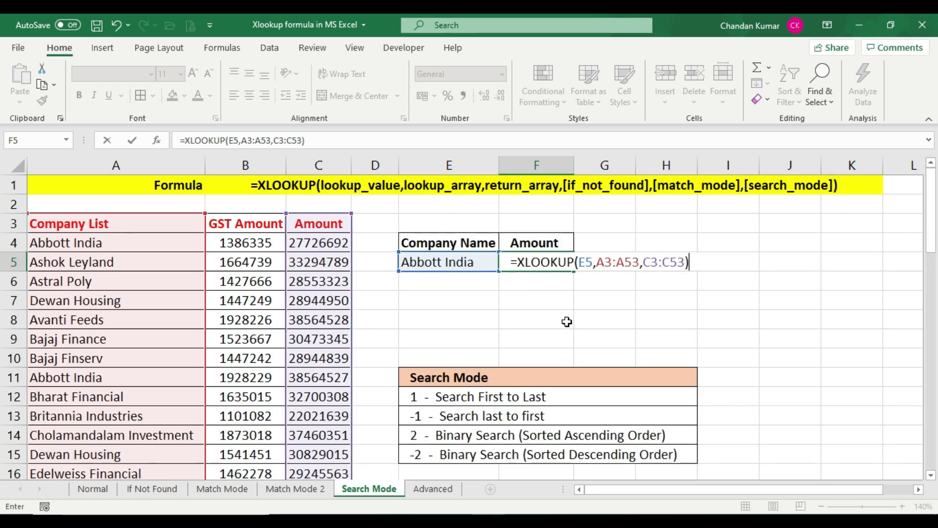
pyautogui.press('Return')
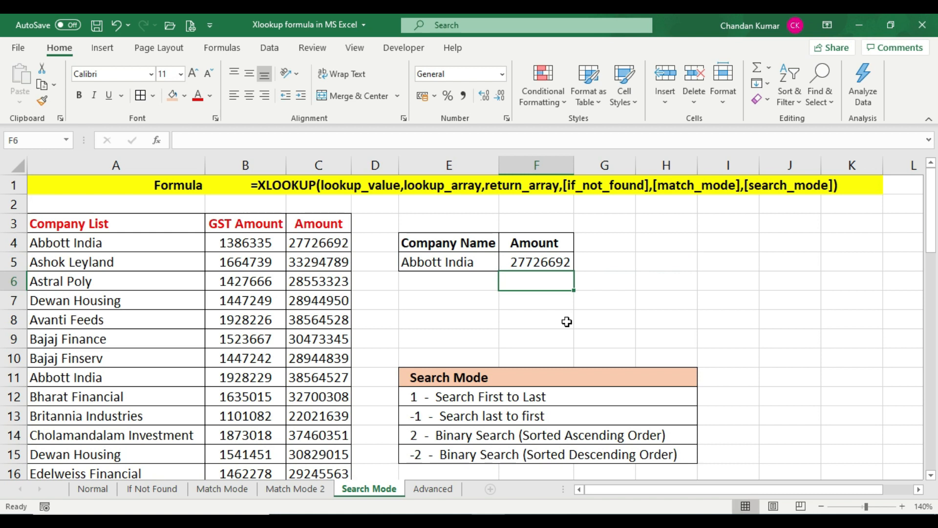
# Compare the result in F5 with the first Abbott India amount and the "1 - Search First to Last" entry in the Search Mode list.
pyautogui.click(114, 237)
pyautogui.click(303, 243)
pyautogui.click(523, 262)
pyautogui.click(325, 246)
pyautogui.click(555, 269)
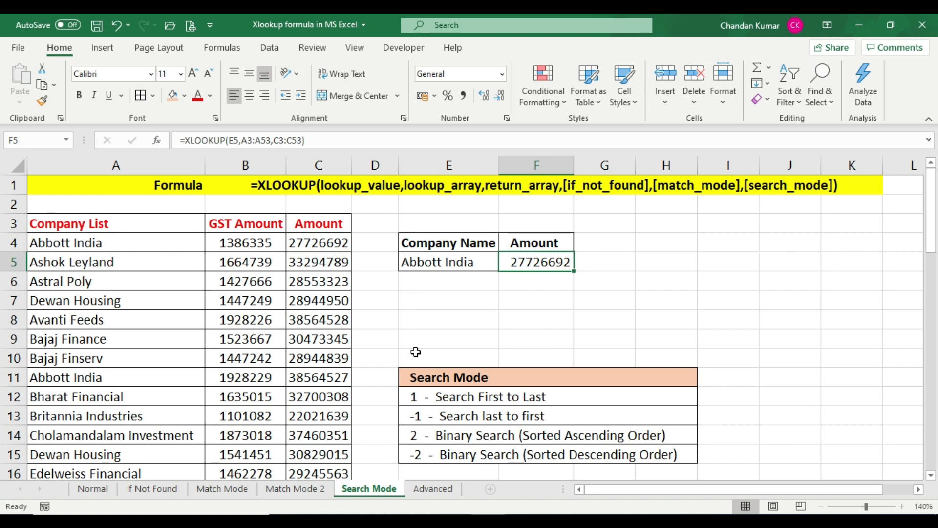
pyautogui.click(462, 398)
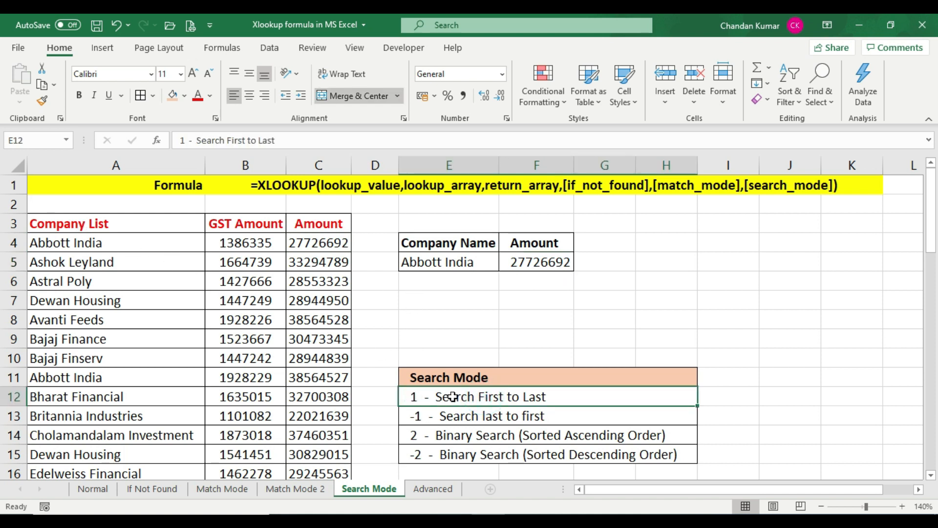
pyautogui.click(536, 264)
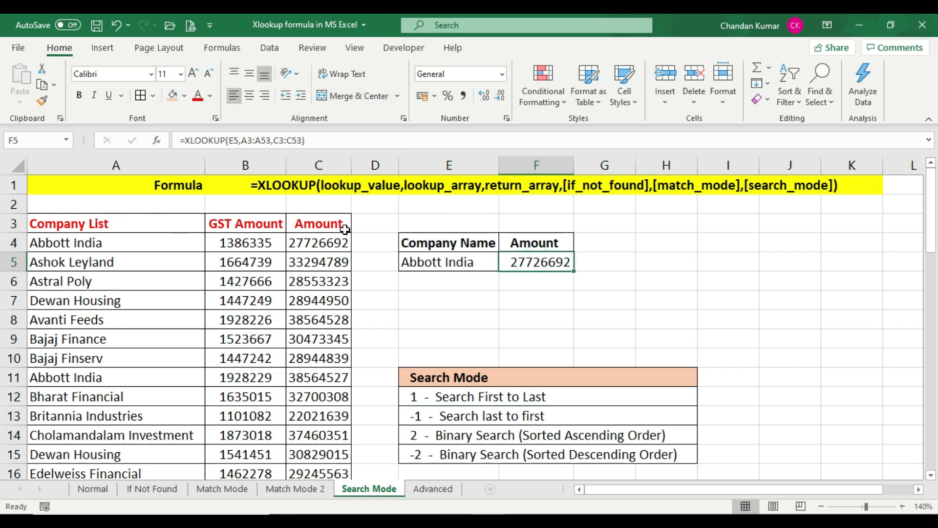
# Compare the result in F5 with Abbott India's rows 4 and 11 and the "-1 - Search last to first" entry.
pyautogui.click(542, 265)
pyautogui.moveTo(74, 379); pyautogui.dragTo(337, 379)
pyautogui.click(332, 376)
pyautogui.click(529, 264)
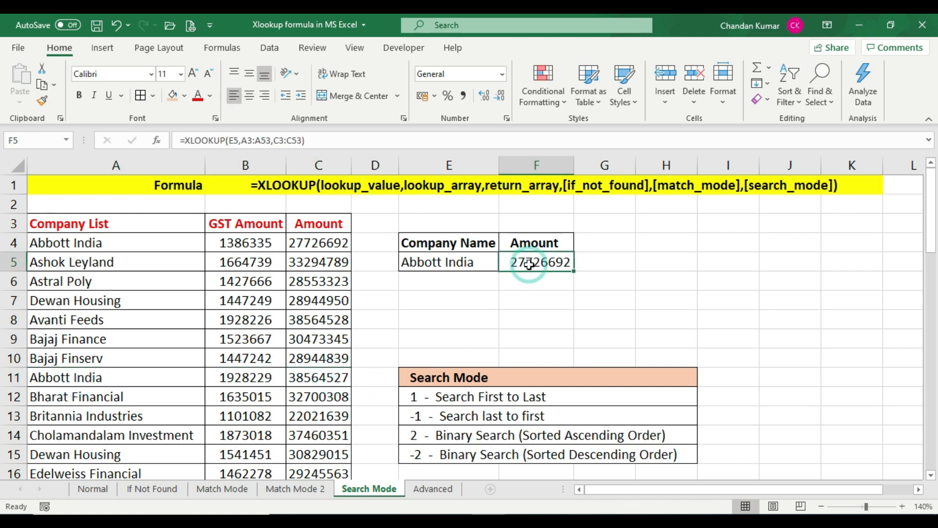
pyautogui.click(291, 380)
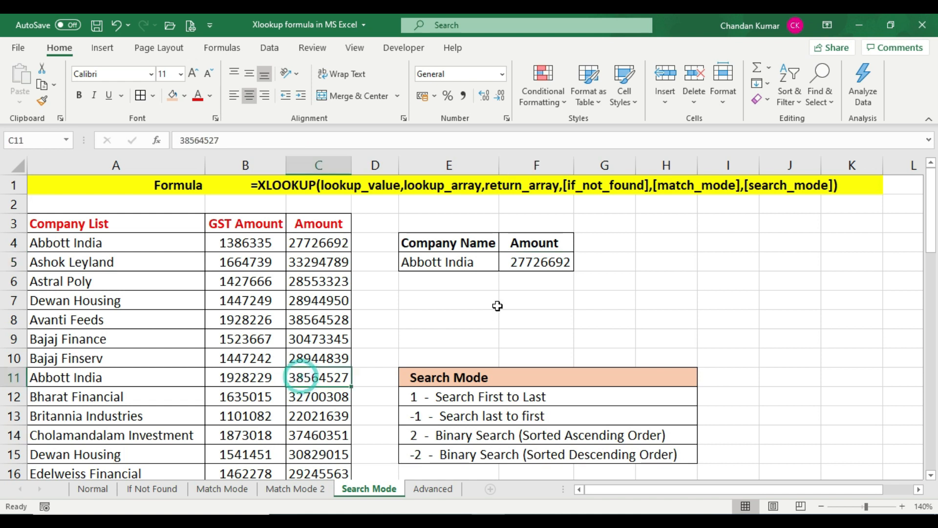
pyautogui.click(534, 262)
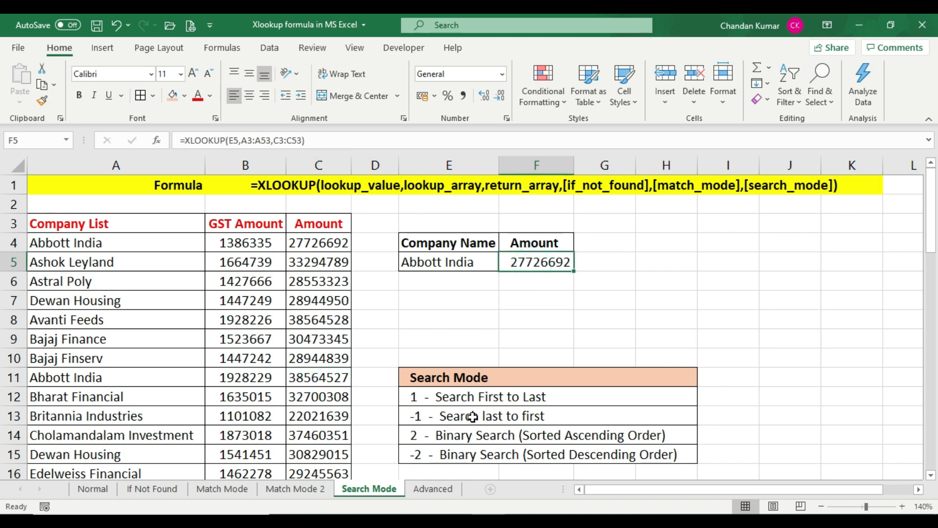
pyautogui.moveTo(57, 381); pyautogui.dragTo(325, 380)
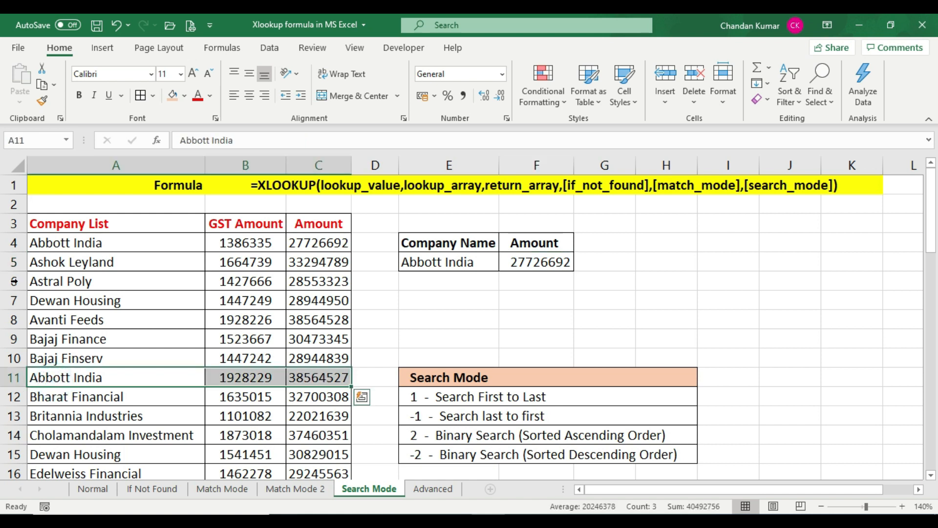
pyautogui.moveTo(47, 239); pyautogui.dragTo(310, 238)
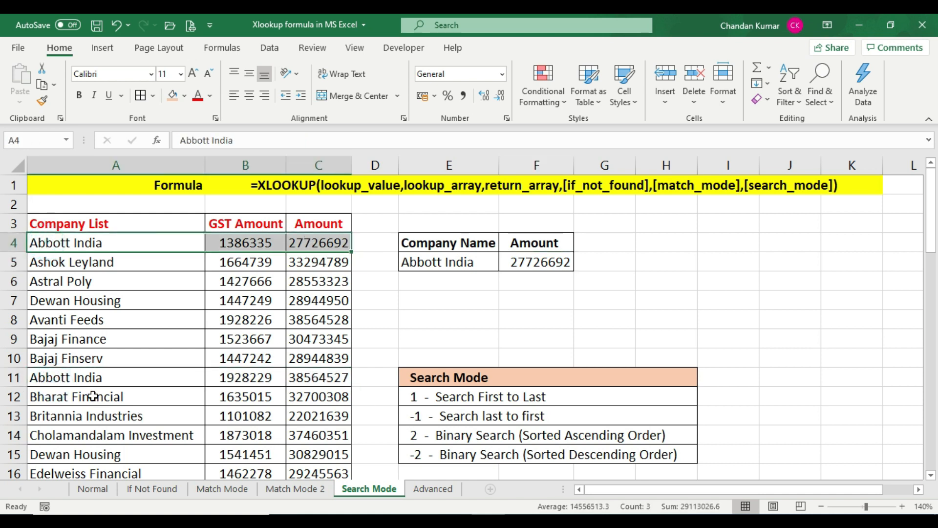
pyautogui.moveTo(81, 379); pyautogui.dragTo(347, 377)
pyautogui.click(550, 262)
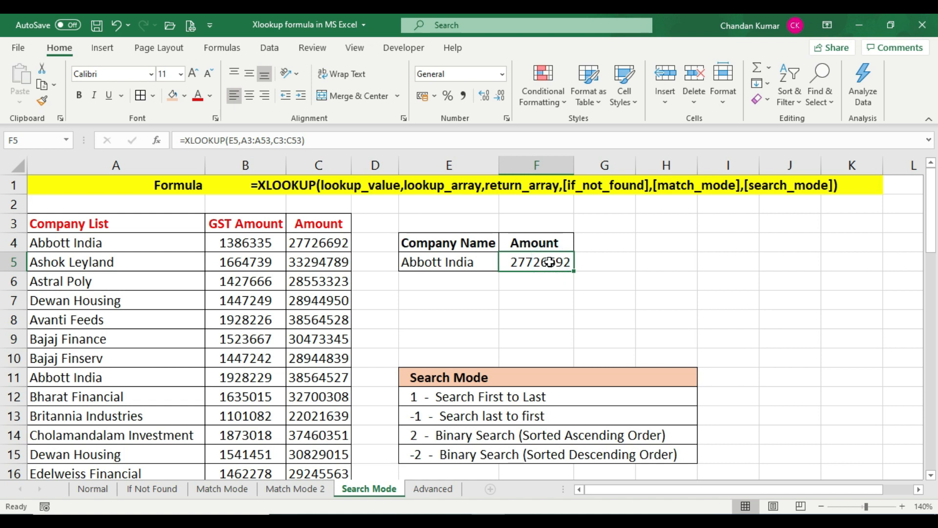
pyautogui.click(485, 416)
# Extend the XLOOKUP formula in F5 with search mode -1, leaving the if_not_found and match_mode arguments empty.
pyautogui.click(547, 257)
pyautogui.press('F2')
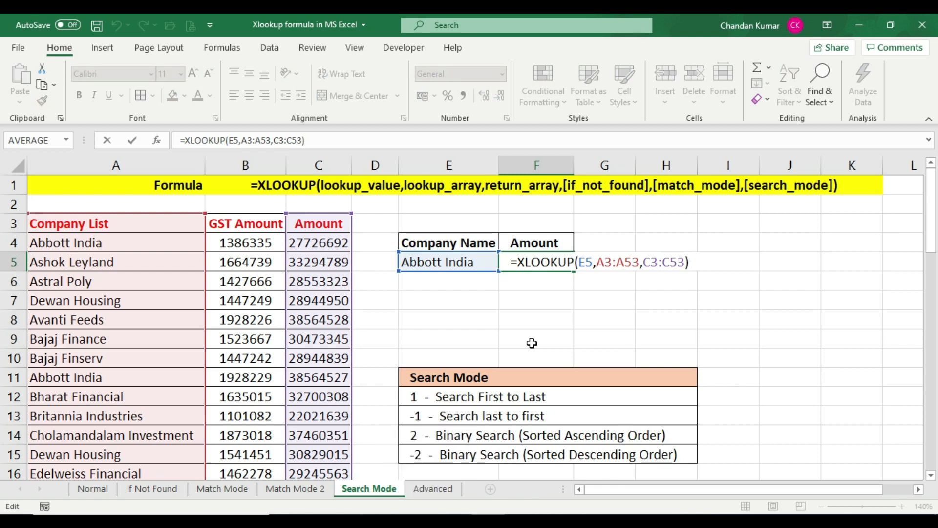
pyautogui.press('BackSpace')
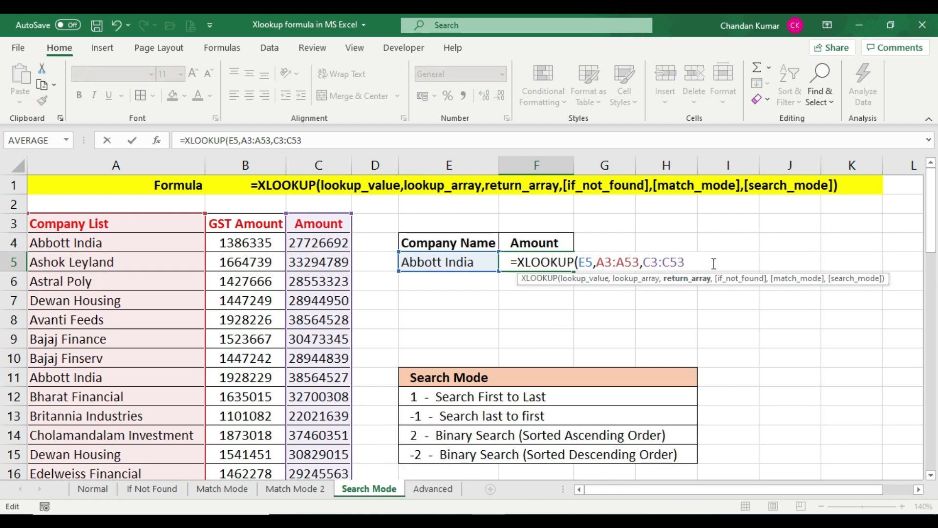
pyautogui.write(',')
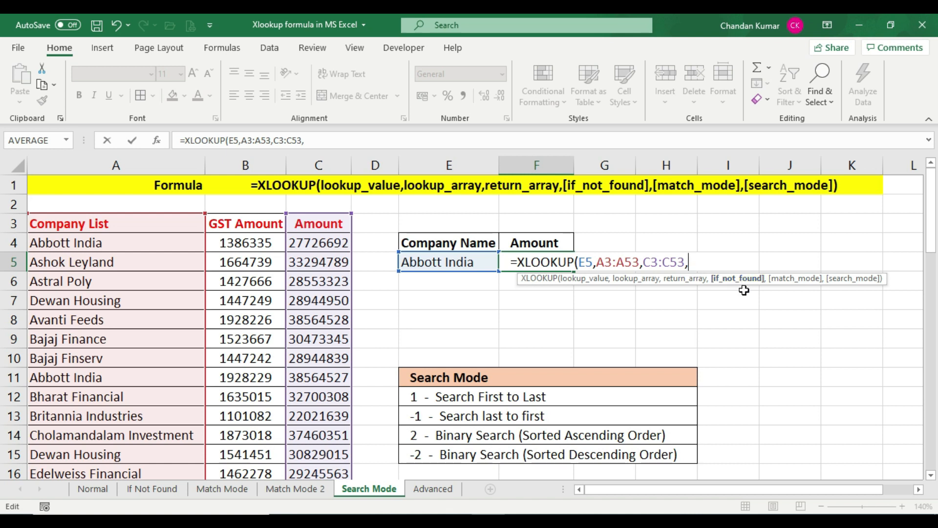
pyautogui.write(',')
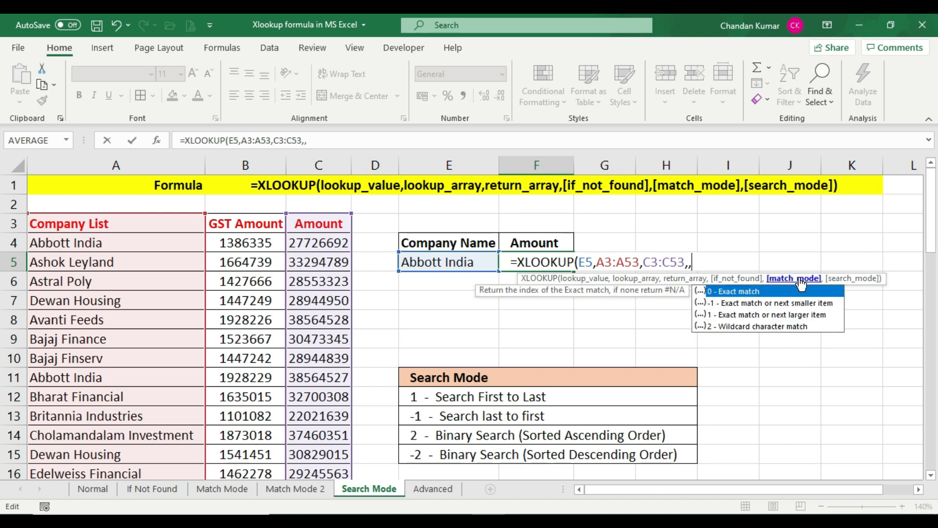
pyautogui.write(',')
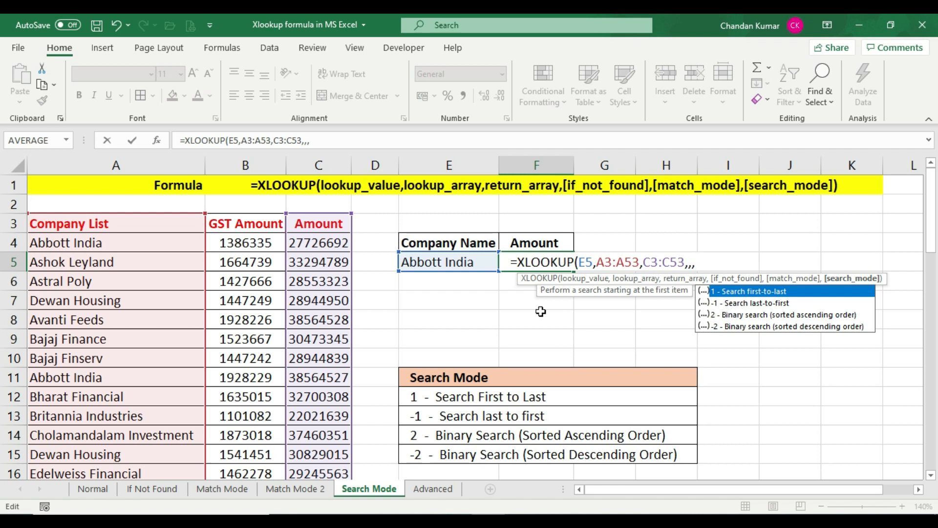
pyautogui.write('-1')
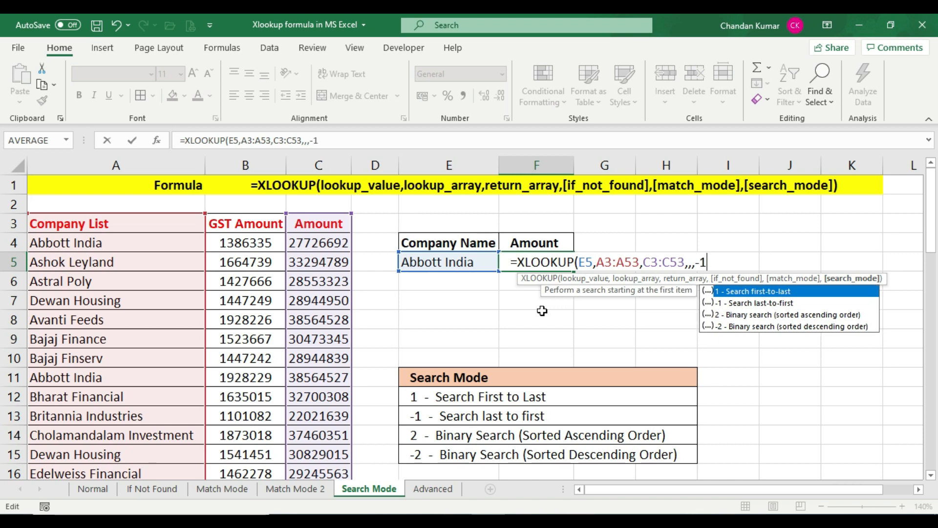
pyautogui.write(')')
pyautogui.press('Return')
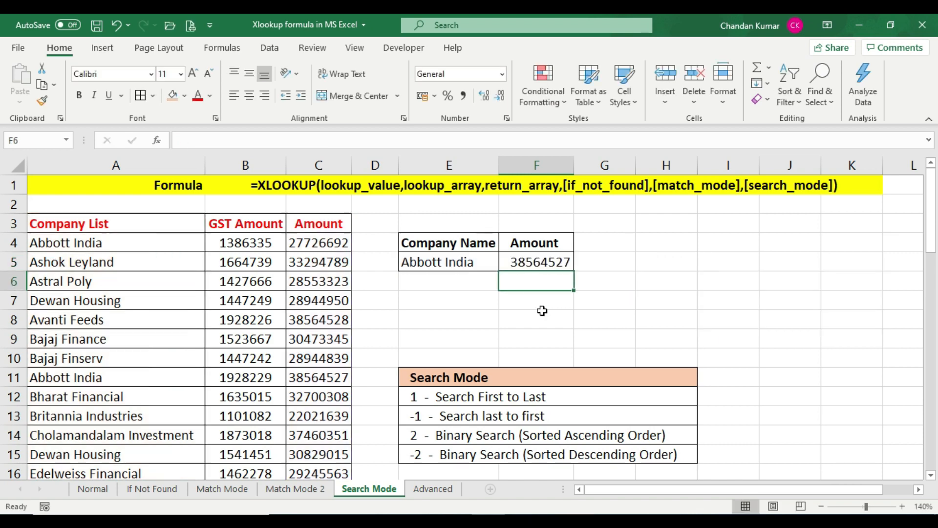
# Compare the last-to-first result in F5 with the Abbott India amounts in C11 and C4.
pyautogui.click(537, 263)
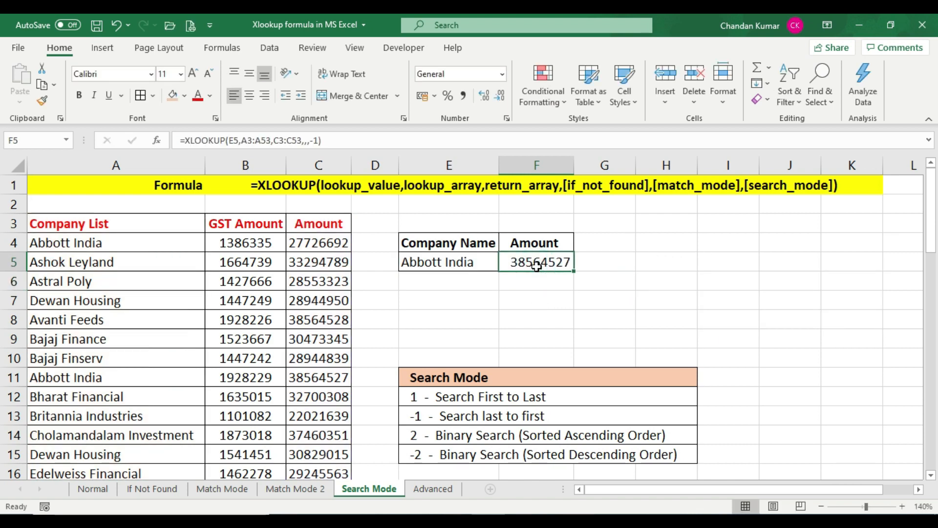
pyautogui.click(116, 379)
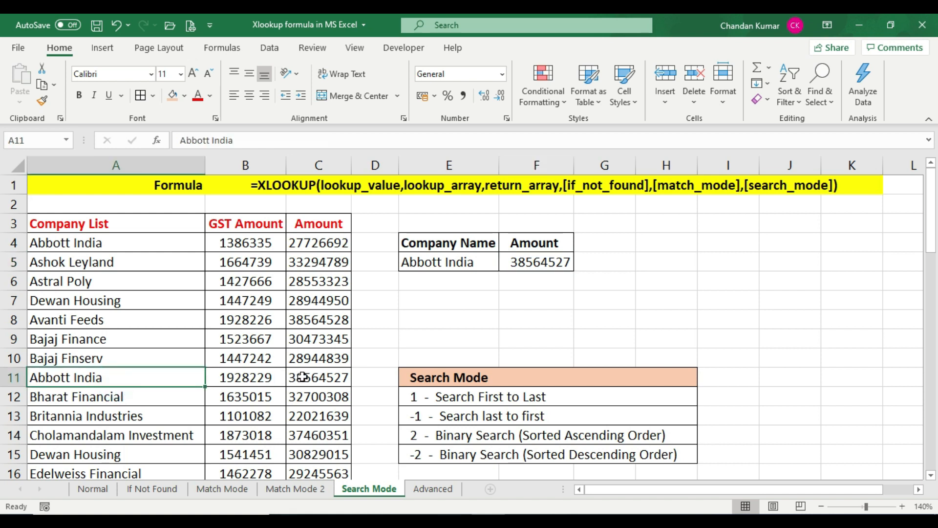
pyautogui.click(306, 377)
pyautogui.click(535, 263)
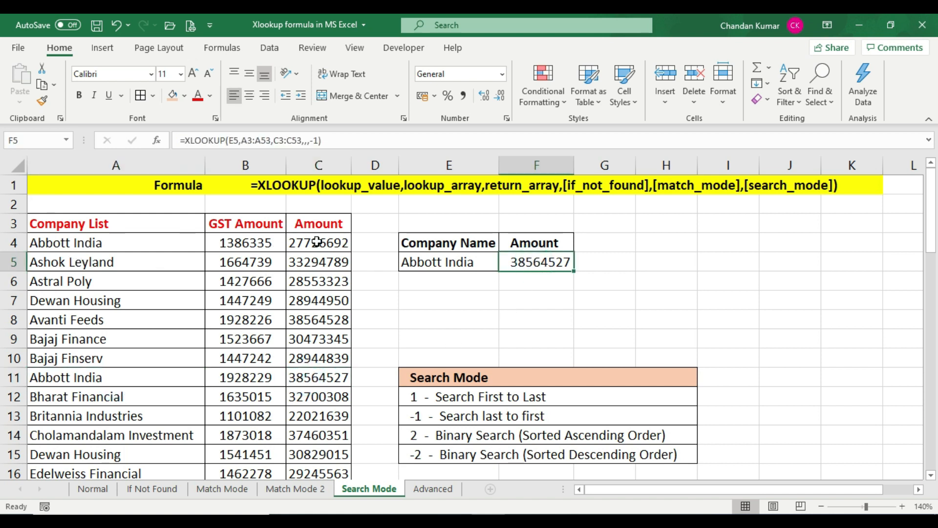
pyautogui.click(171, 245)
pyautogui.click(326, 243)
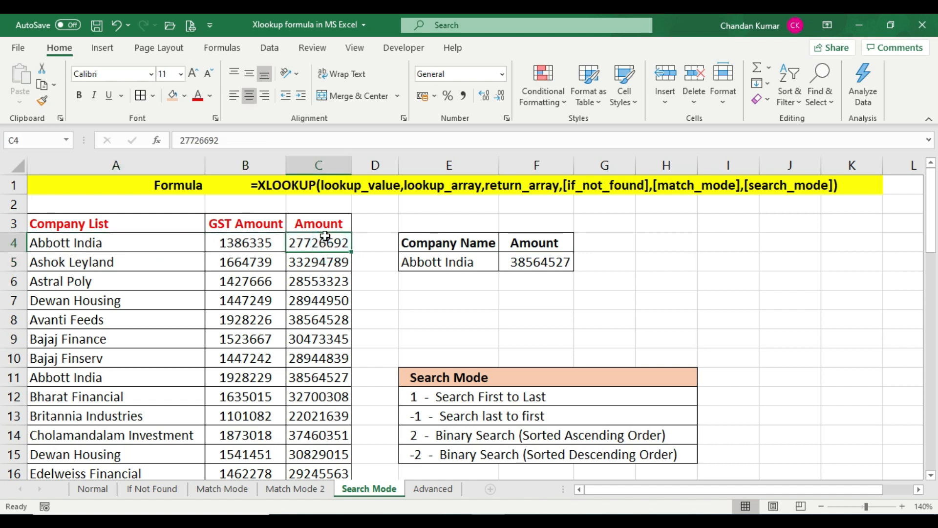
pyautogui.click(547, 263)
pyautogui.click(317, 381)
# Set the search mode argument of the F5 formula to 1 for a first-to-last search.
pyautogui.click(523, 267)
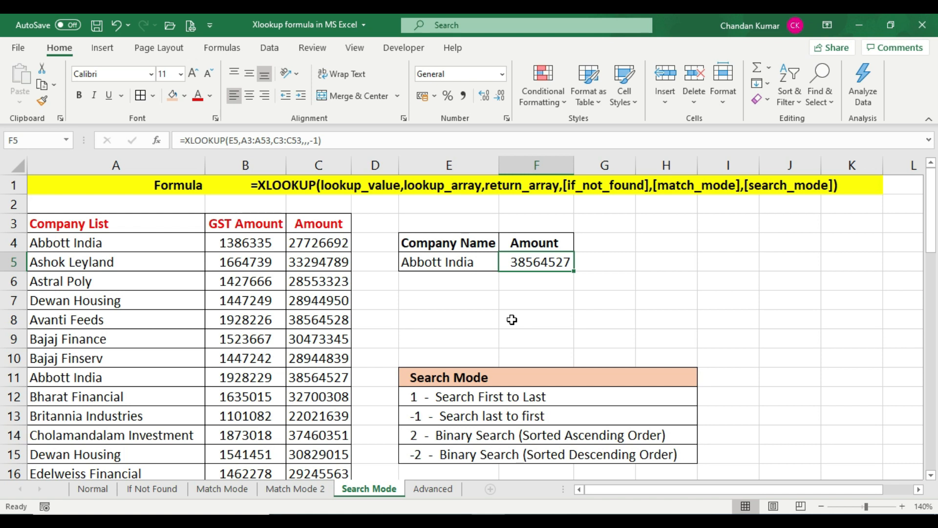
pyautogui.press('F2')
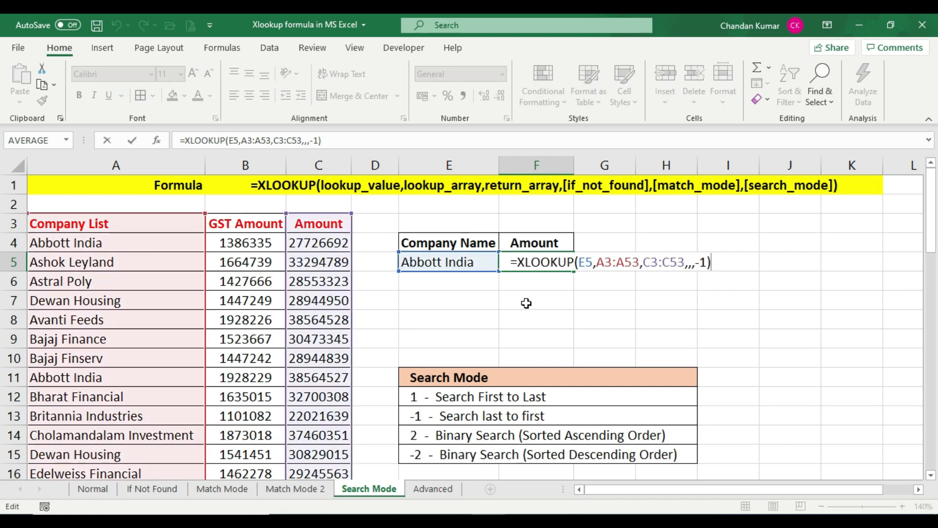
pyautogui.click(699, 263)
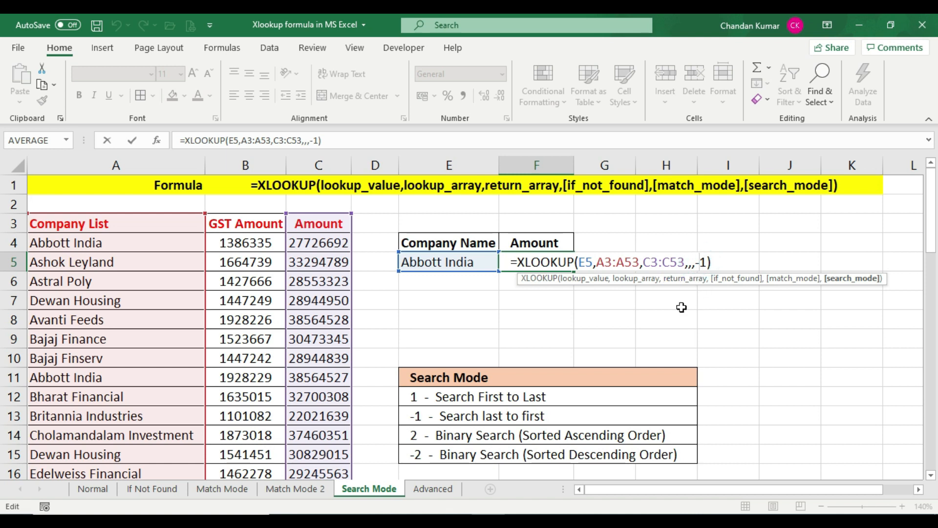
pyautogui.press('BackSpace')
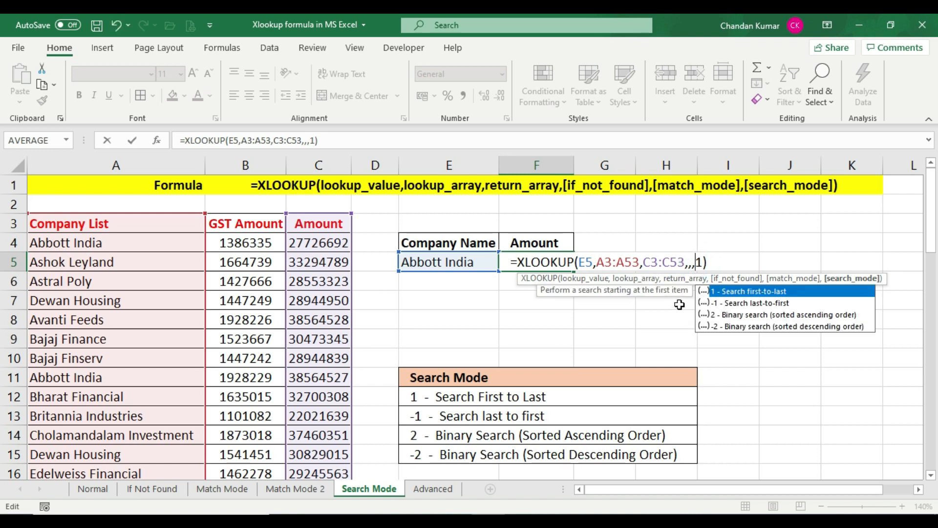
pyautogui.click(714, 259)
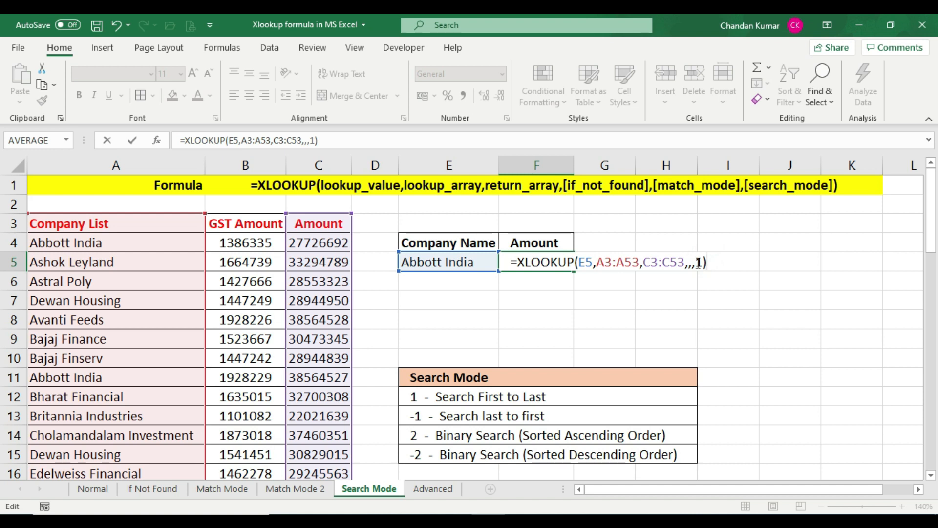
pyautogui.press('Return')
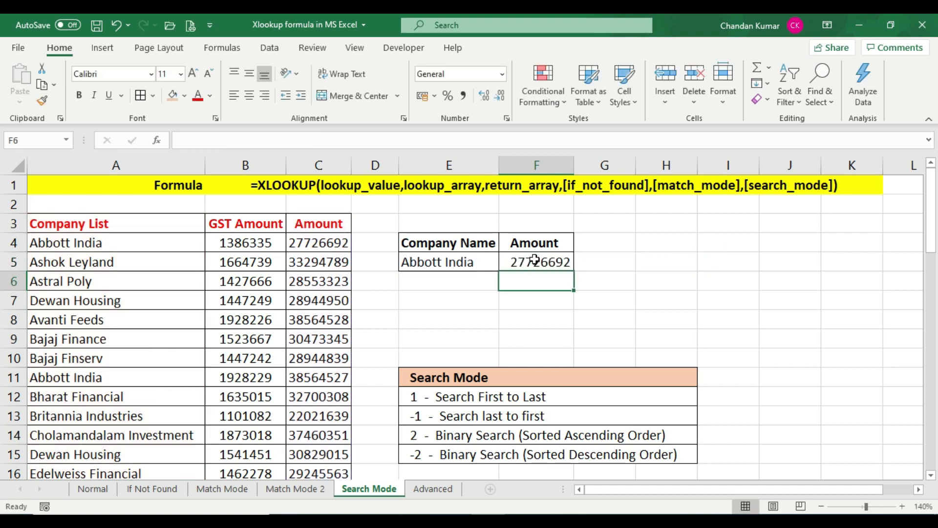
# Review the result in F5 and the two binary search entries, 2 and -2, in the Search Mode list.
pyautogui.click(535, 260)
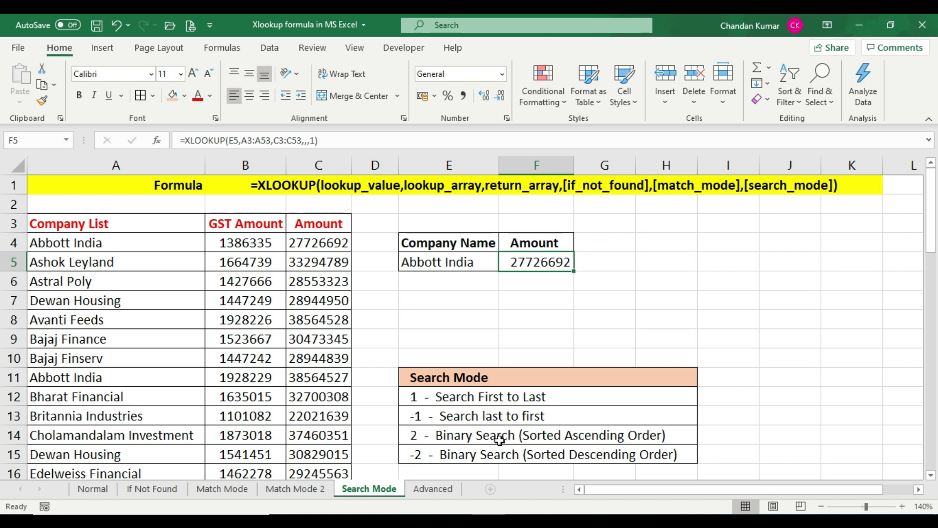
pyautogui.click(482, 434)
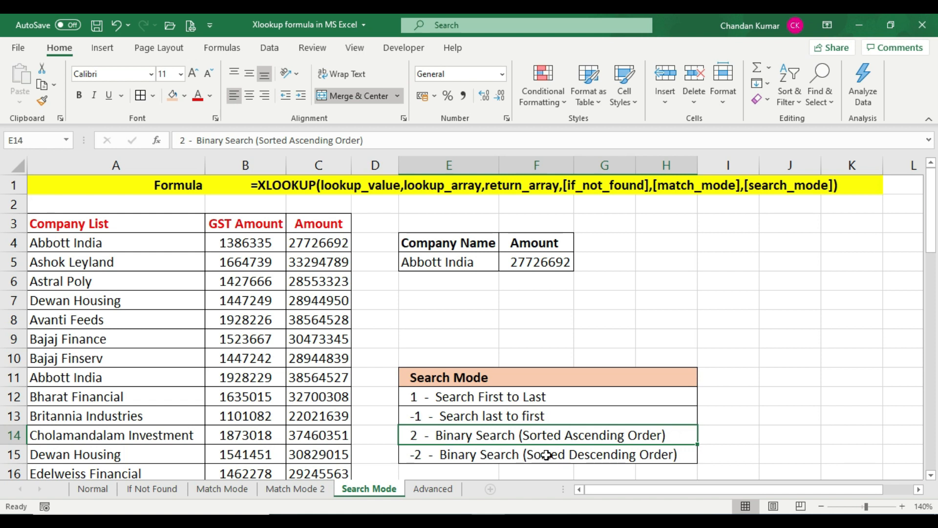
pyautogui.click(426, 455)
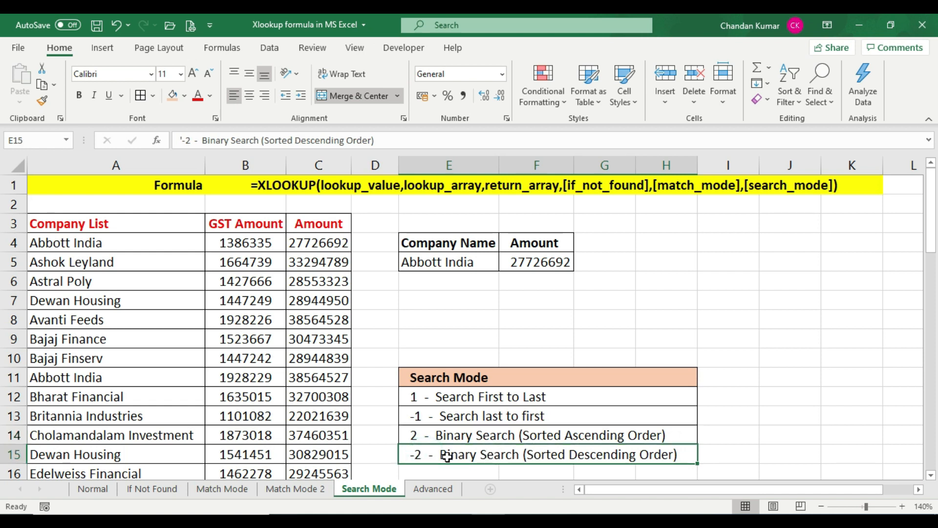
pyautogui.click(445, 437)
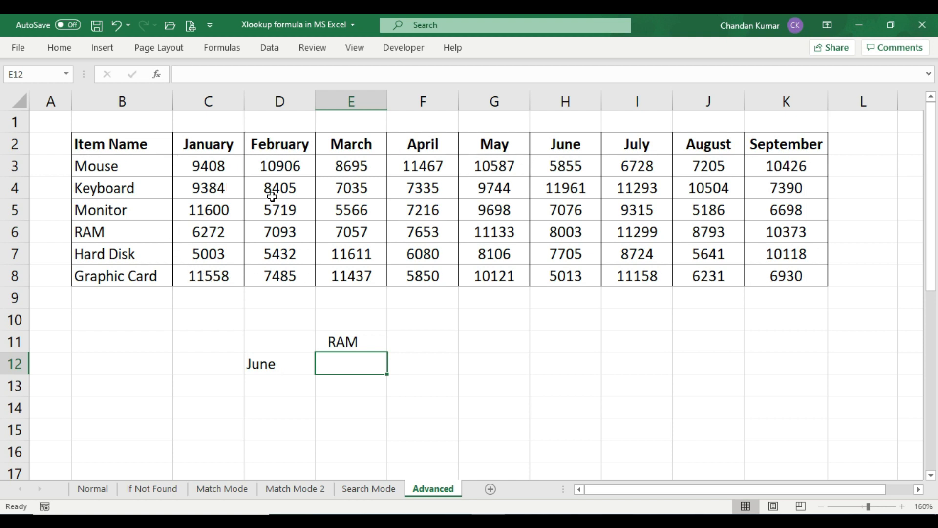
# Begin an XLOOKUP formula in E12 with the month cell D12 as the lookup value.
pyautogui.click(357, 340)
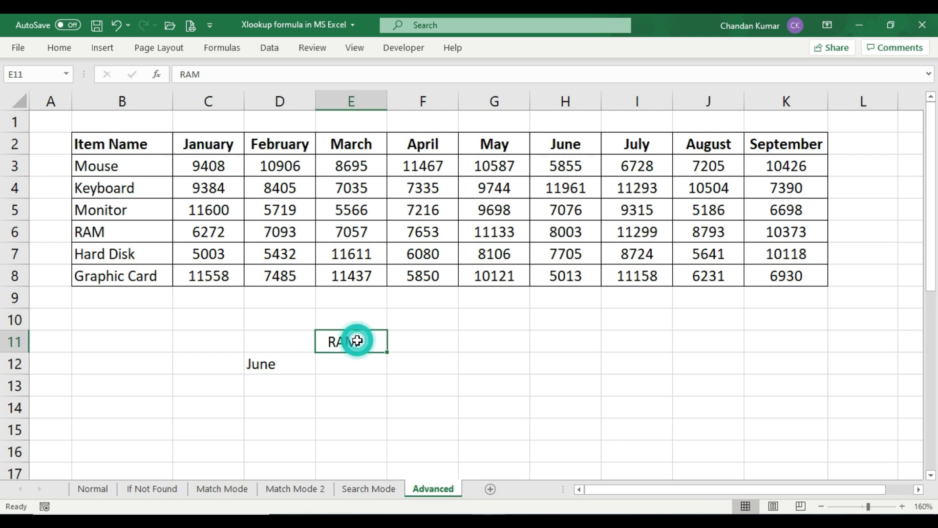
pyautogui.click(359, 367)
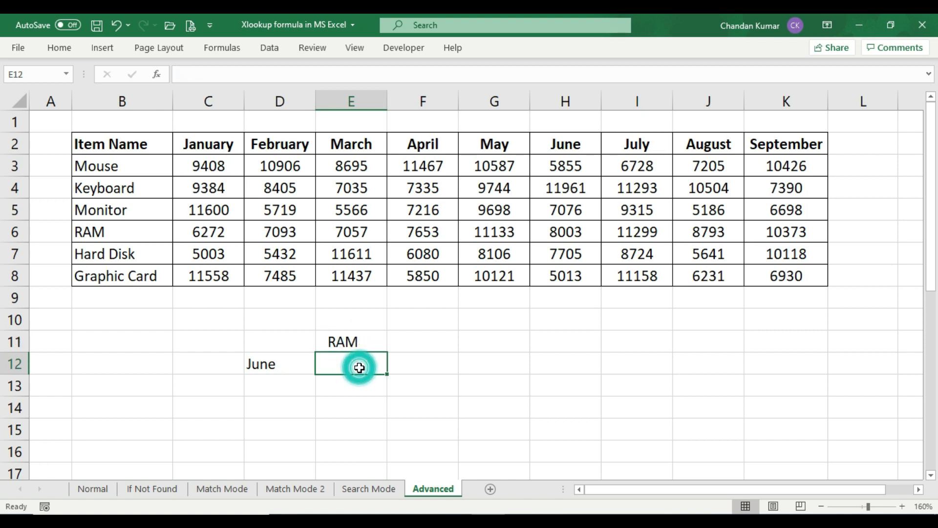
pyautogui.click(284, 368)
pyautogui.click(335, 368)
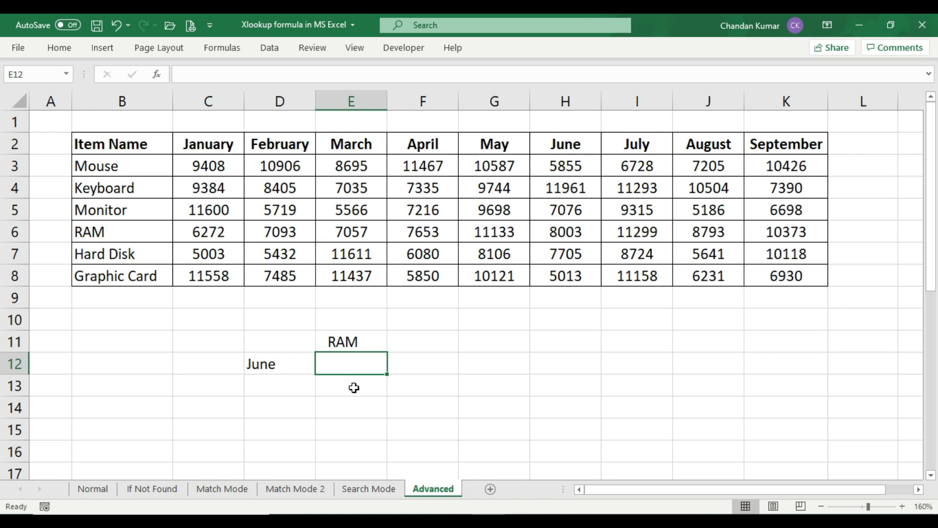
pyautogui.write('=')
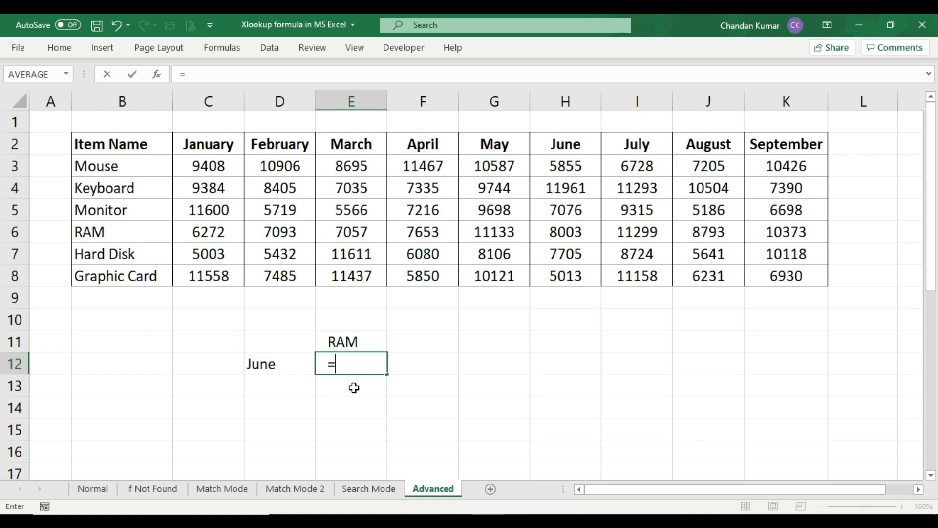
pyautogui.write('xl')
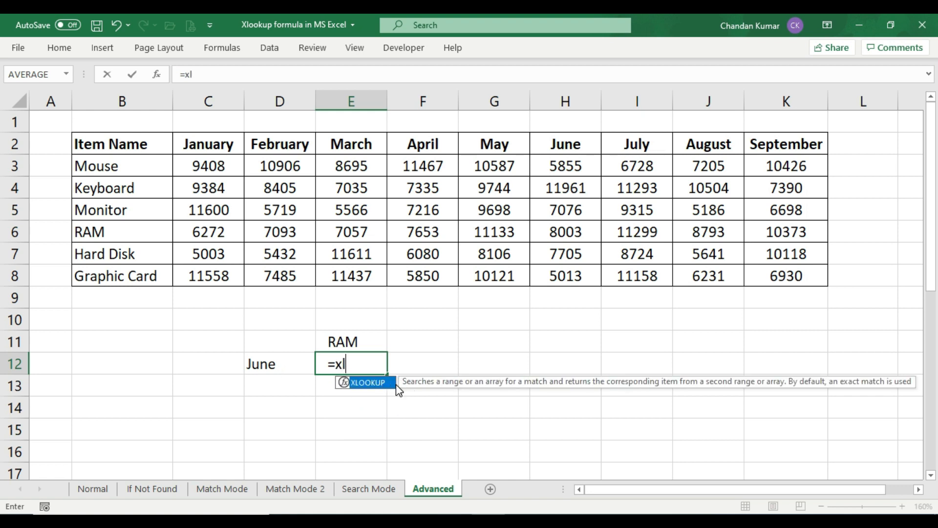
pyautogui.doubleClick(395, 384)
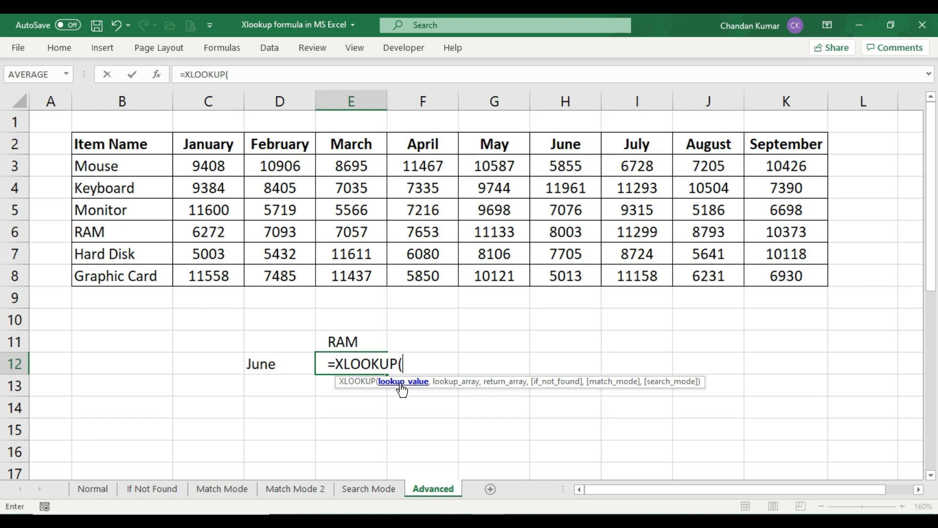
pyautogui.click(283, 364)
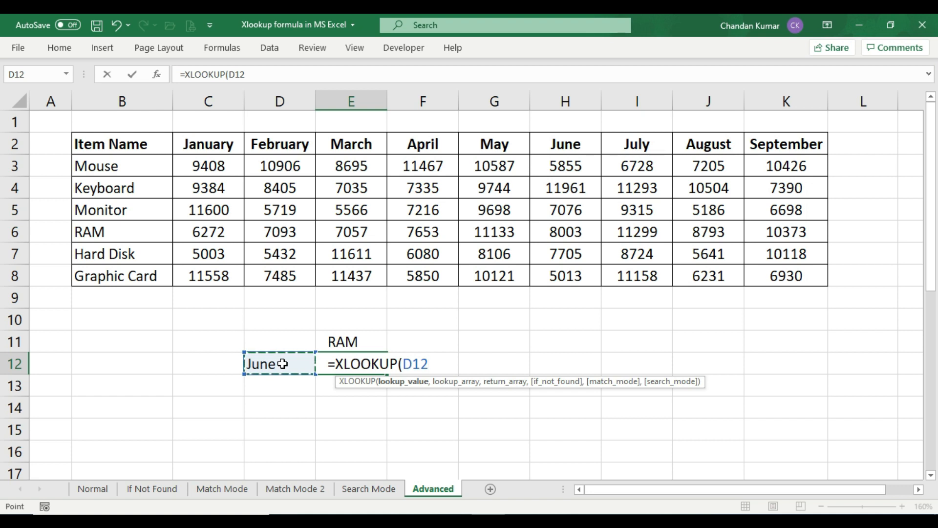
pyautogui.write(',')
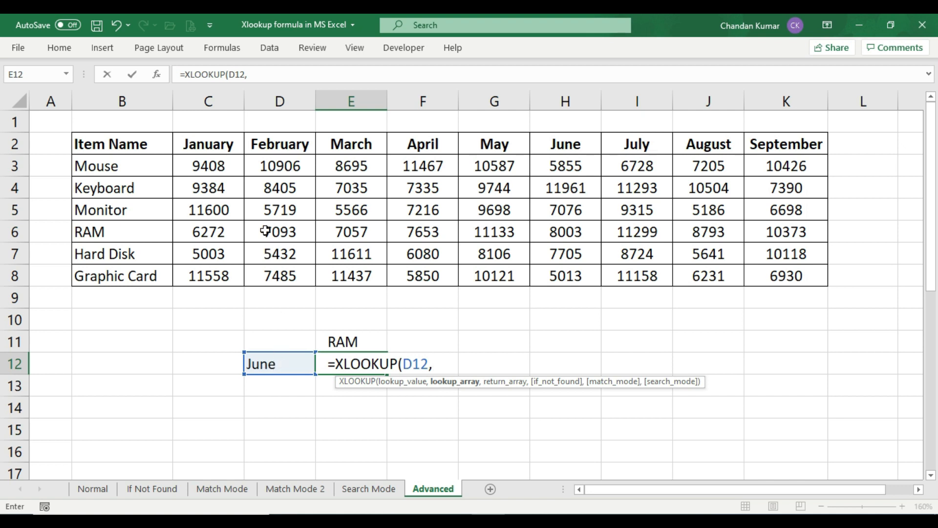
# Complete the E12 formula with the month headers C2:K2 as lookup array and the RAM row C6:K6 as return array.
pyautogui.moveTo(210, 143); pyautogui.dragTo(825, 143)
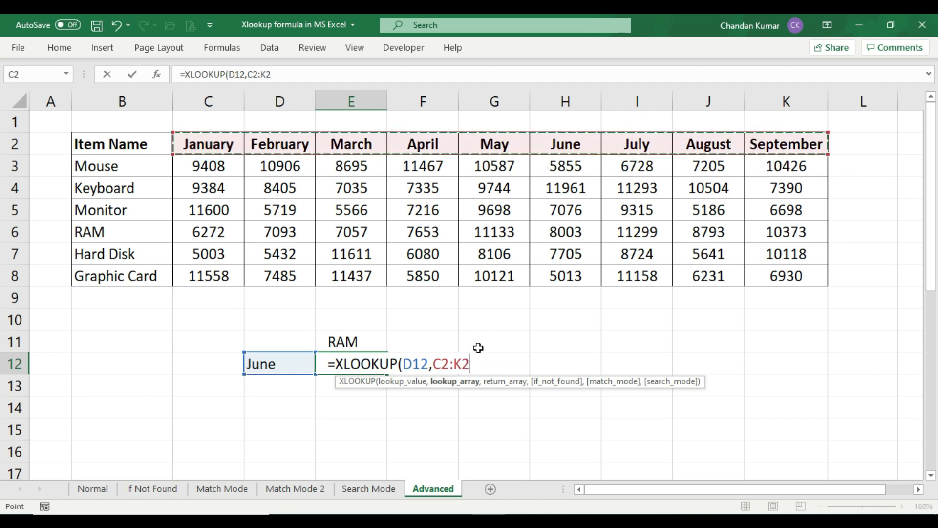
pyautogui.write(',')
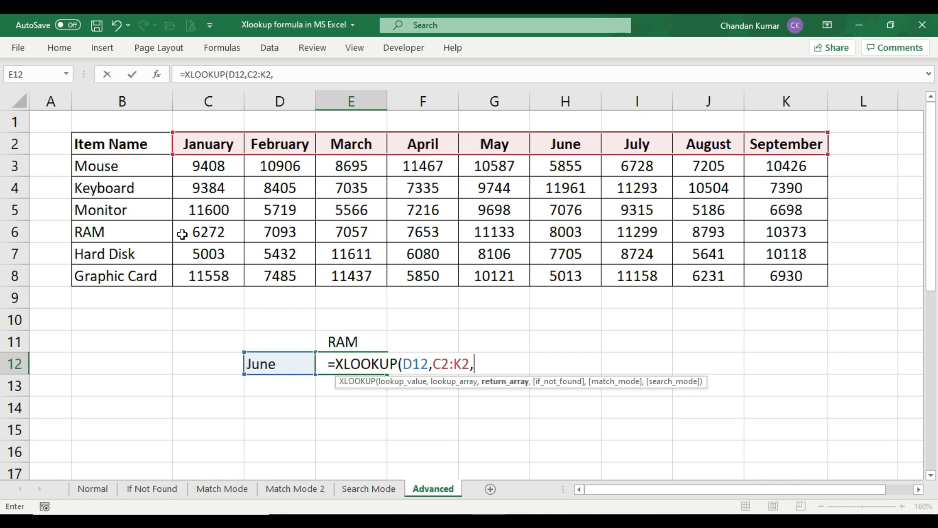
pyautogui.moveTo(183, 233); pyautogui.dragTo(780, 234)
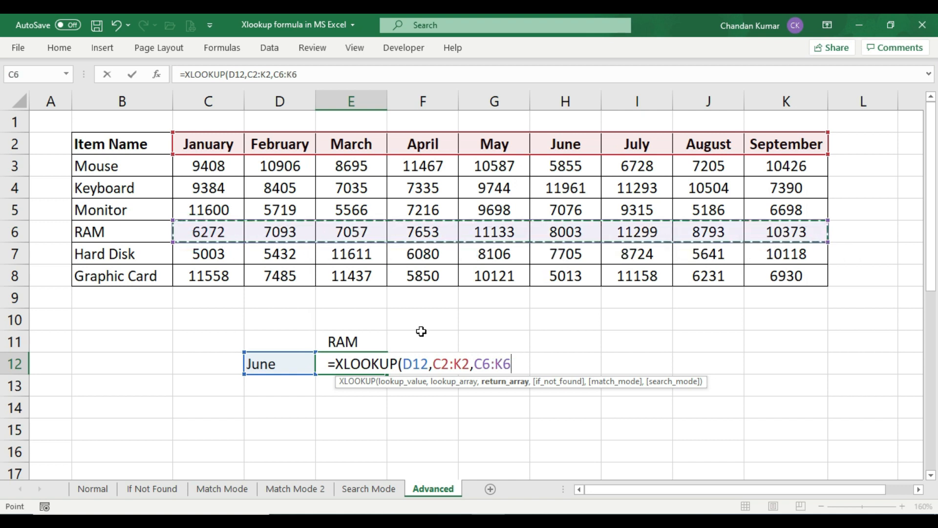
pyautogui.write(')')
pyautogui.press('Return')
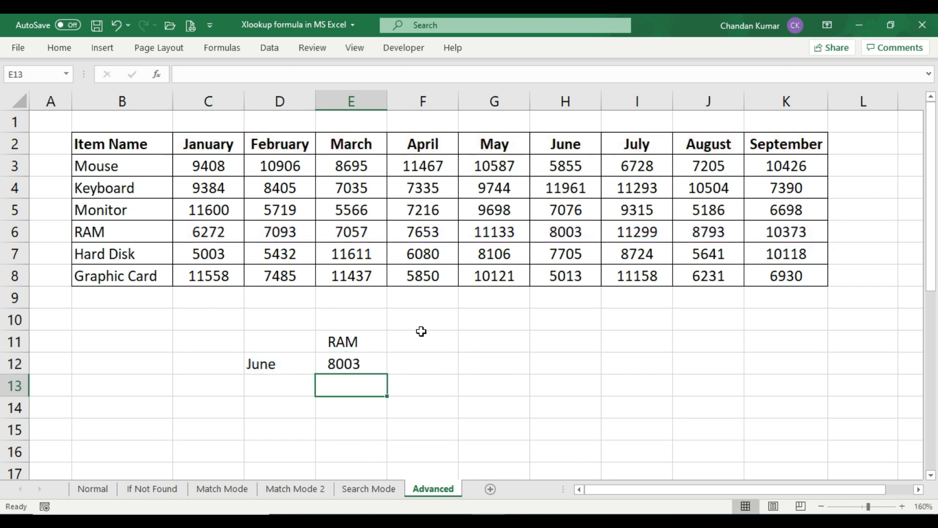
# Compare the XLOOKUP result in E12 with the June amount in the RAM row of the table.
pyautogui.click(369, 365)
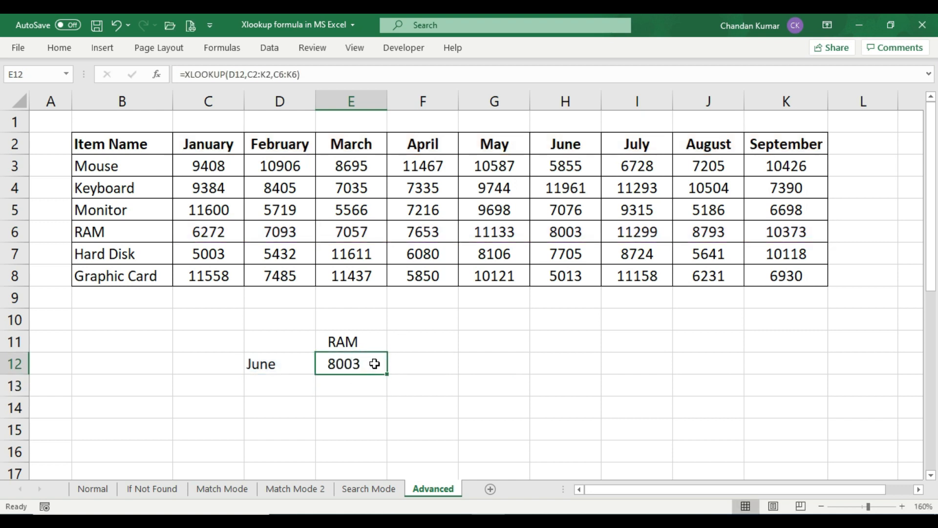
pyautogui.moveTo(139, 231); pyautogui.dragTo(565, 240)
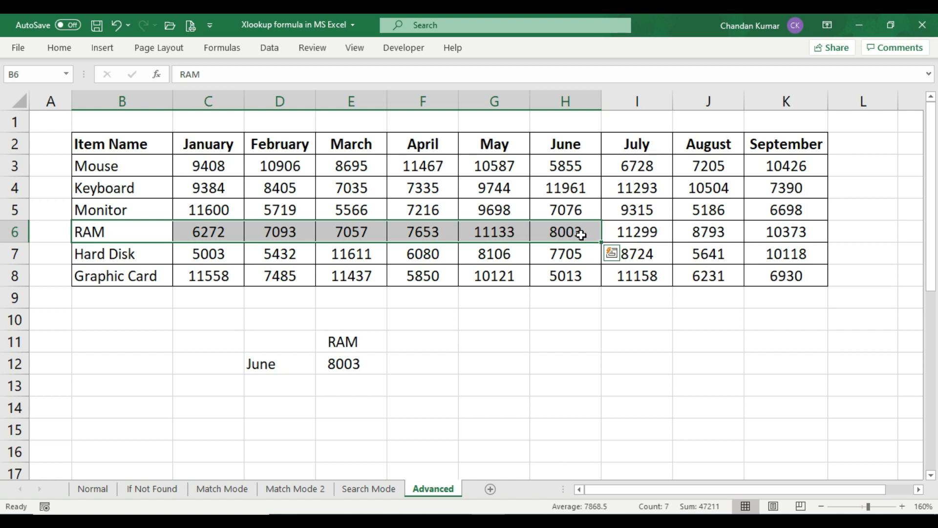
pyautogui.click(580, 235)
pyautogui.moveTo(580, 145); pyautogui.dragTo(566, 230)
pyautogui.click(580, 229)
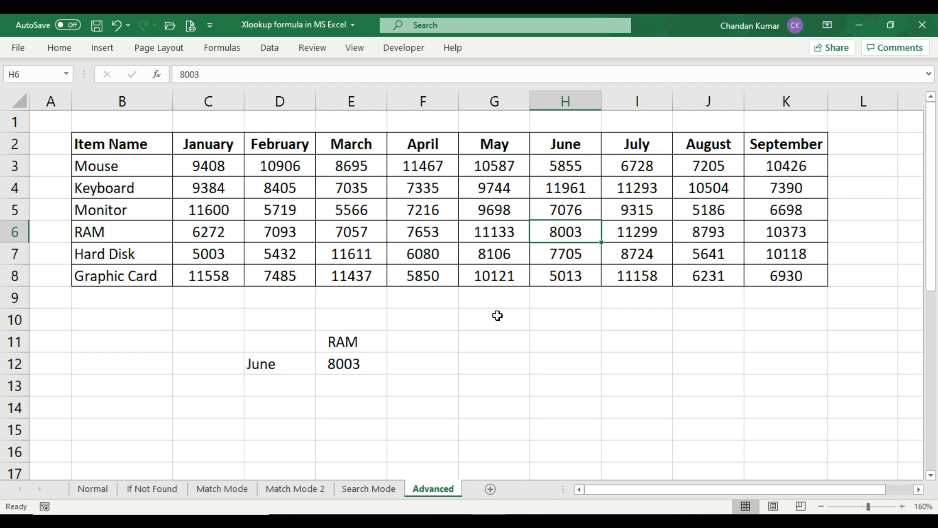
# Change the month in D12 to July and check the result in E12 against the RAM amount in I6.
pyautogui.click(279, 363)
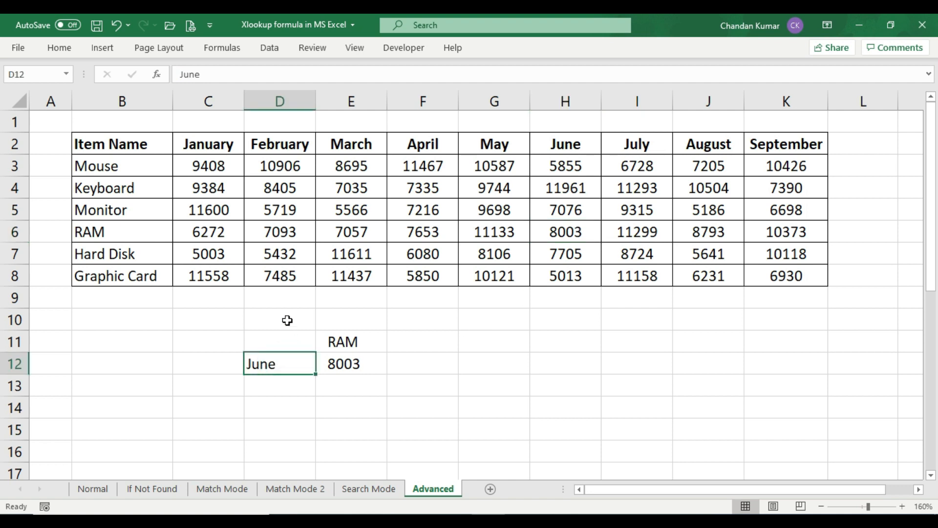
pyautogui.write('July')
pyautogui.press('Return')
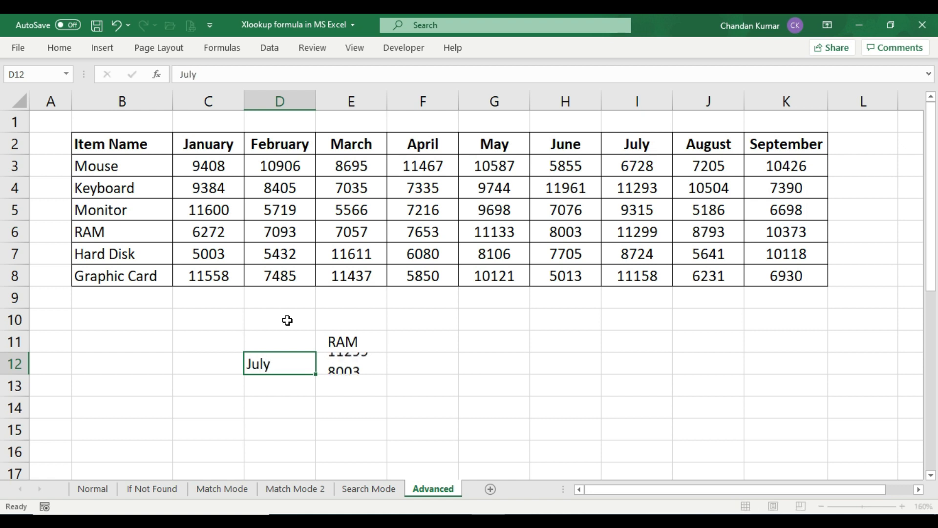
pyautogui.click(358, 362)
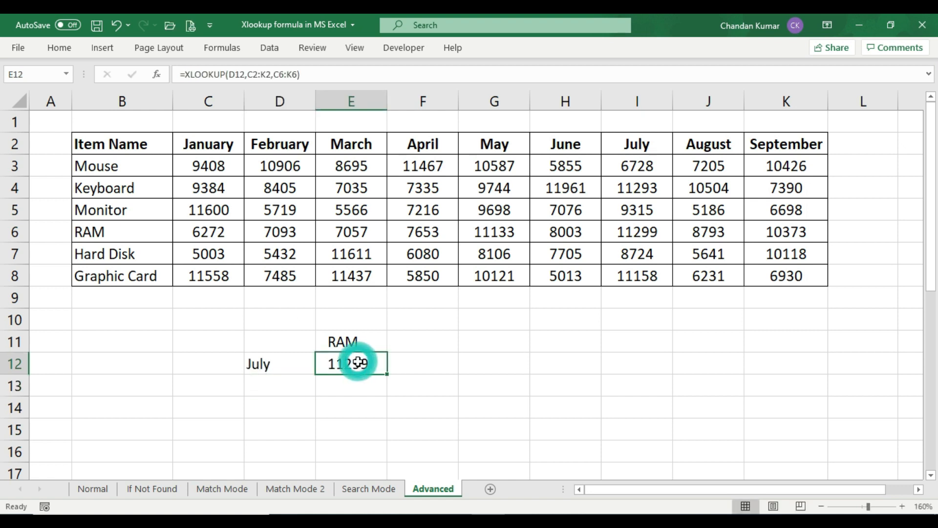
pyautogui.click(653, 231)
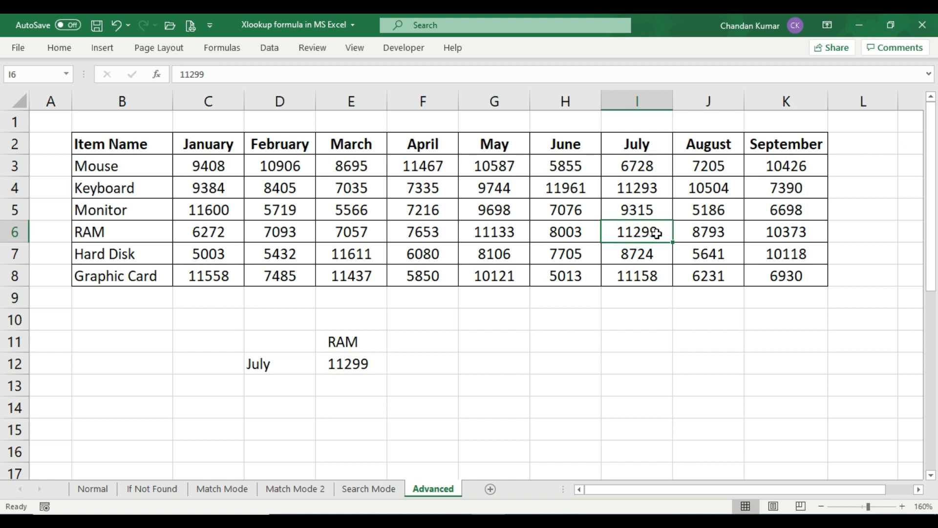
pyautogui.click(360, 367)
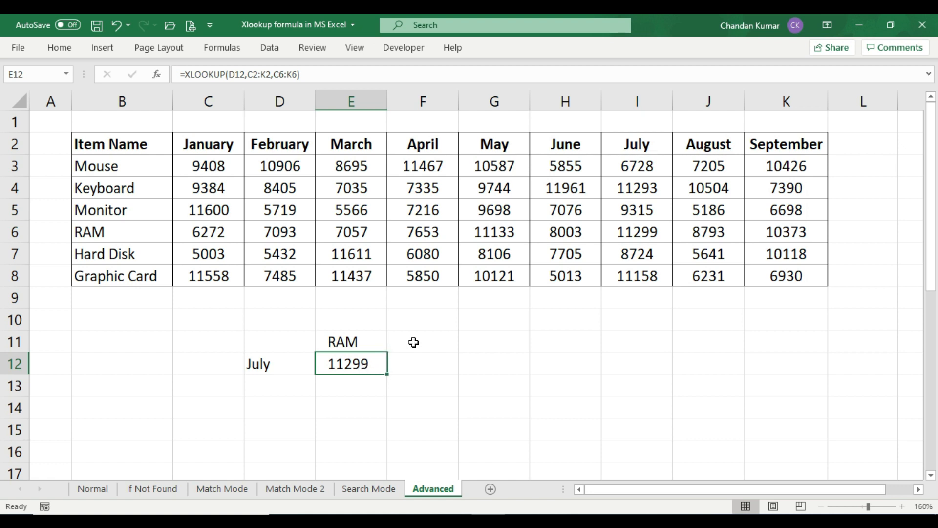
# Change the month in D12 to March and check the result in E12 against the RAM amount in E6.
pyautogui.click(301, 365)
pyautogui.write('March')
pyautogui.press('Return')
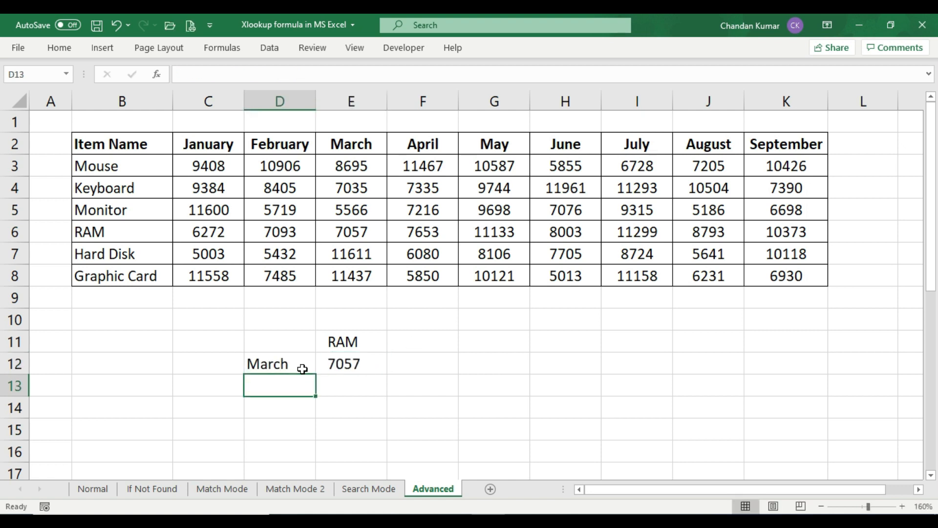
pyautogui.click(345, 362)
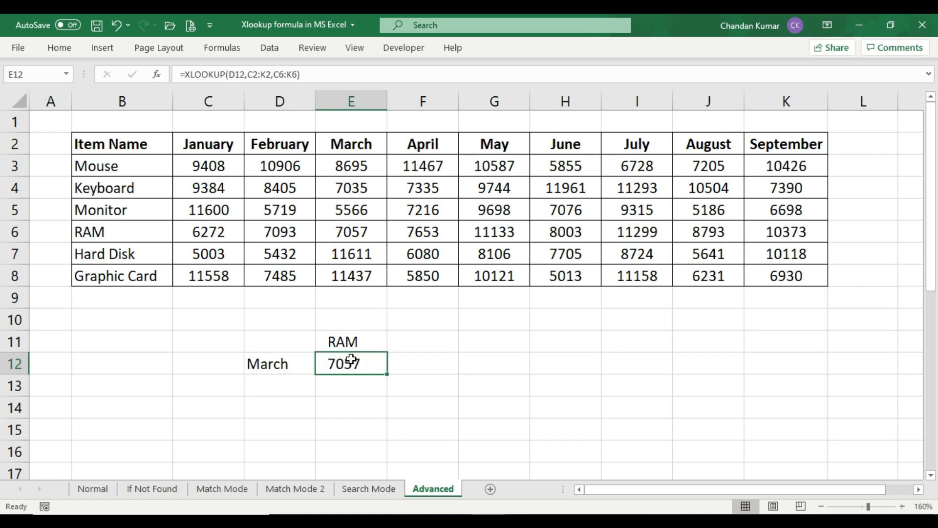
pyautogui.moveTo(370, 146); pyautogui.dragTo(374, 226)
pyautogui.click(342, 233)
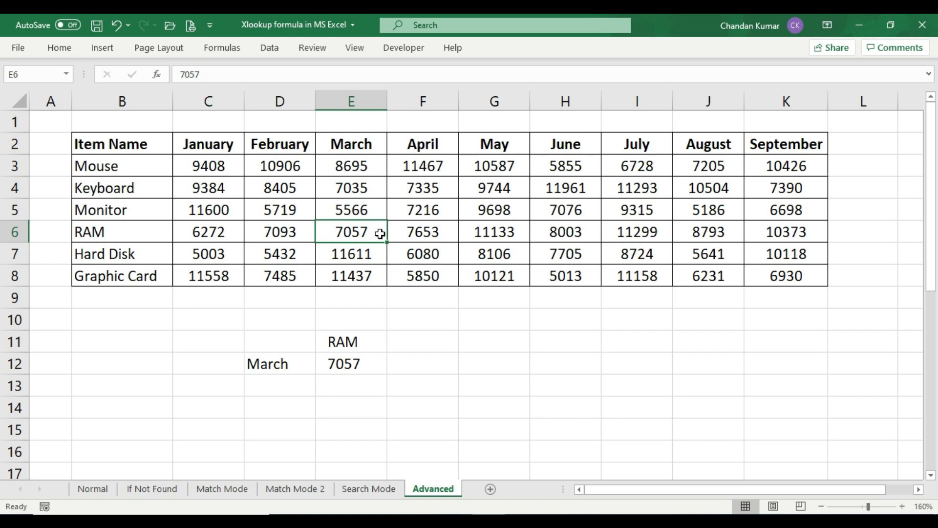
pyautogui.click(352, 364)
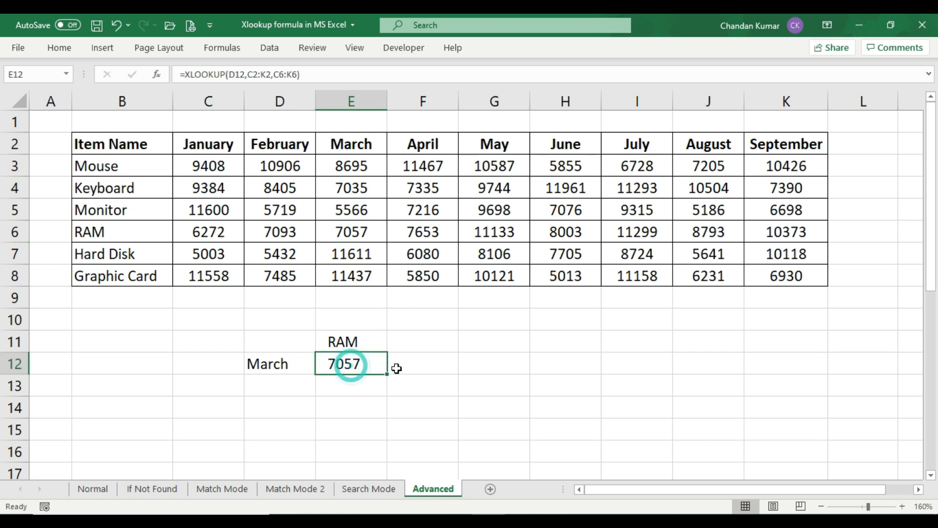
# Change the item name in E11 to Monitor.
pyautogui.click(361, 342)
pyautogui.write('Monitor')
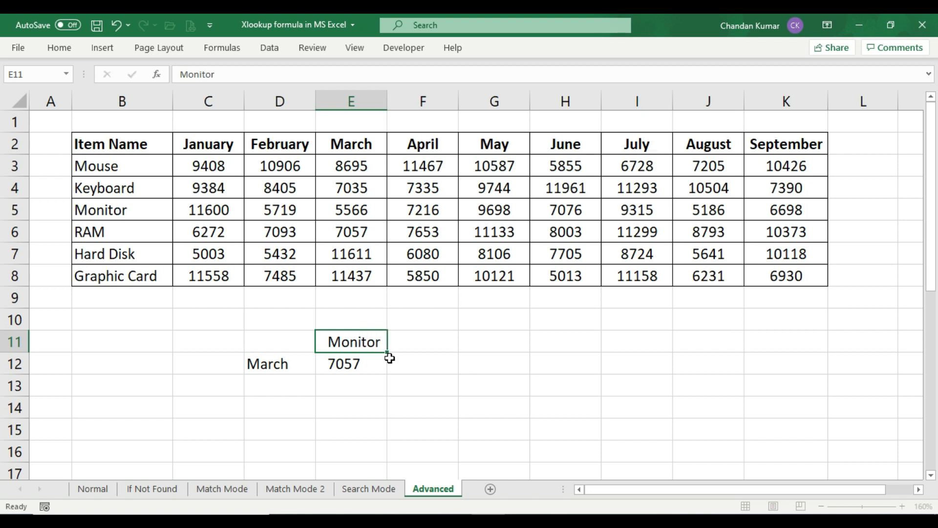
pyautogui.press('Return')
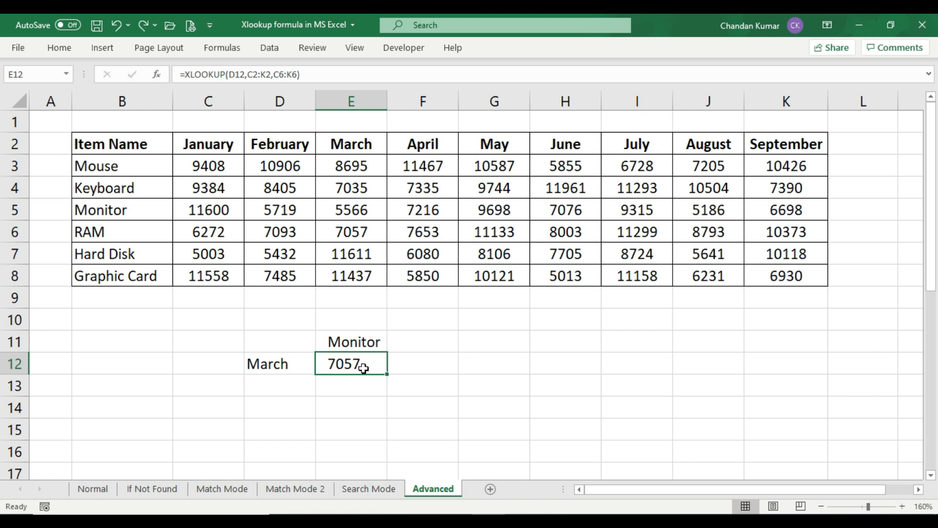
# Replace the formula in E12 with a new XLOOKUP using D12 as lookup value and the month headers C2:K2 as lookup array.
pyautogui.press('Delete')
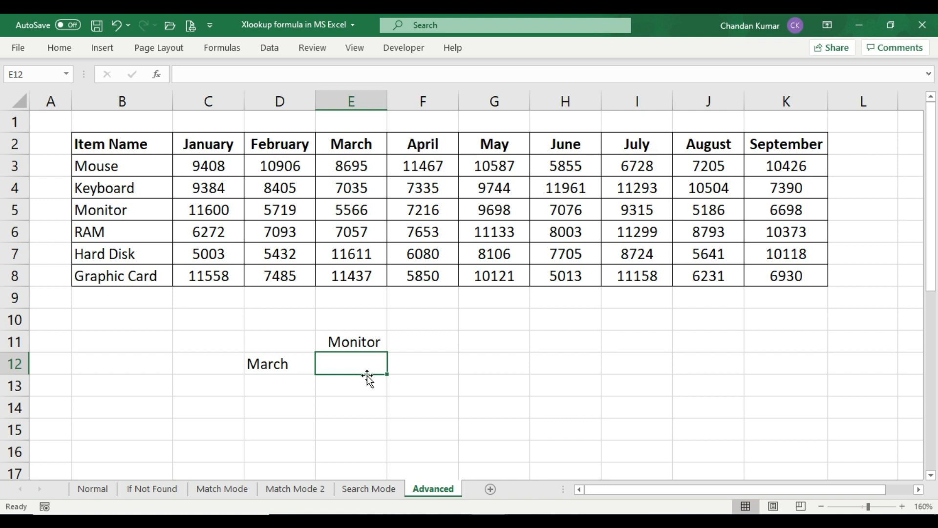
pyautogui.write('=xl')
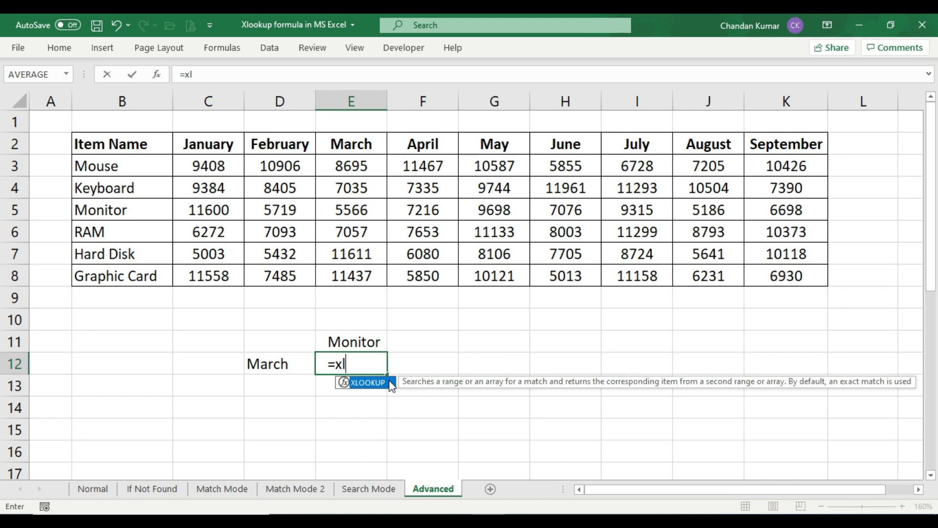
pyautogui.doubleClick(385, 385)
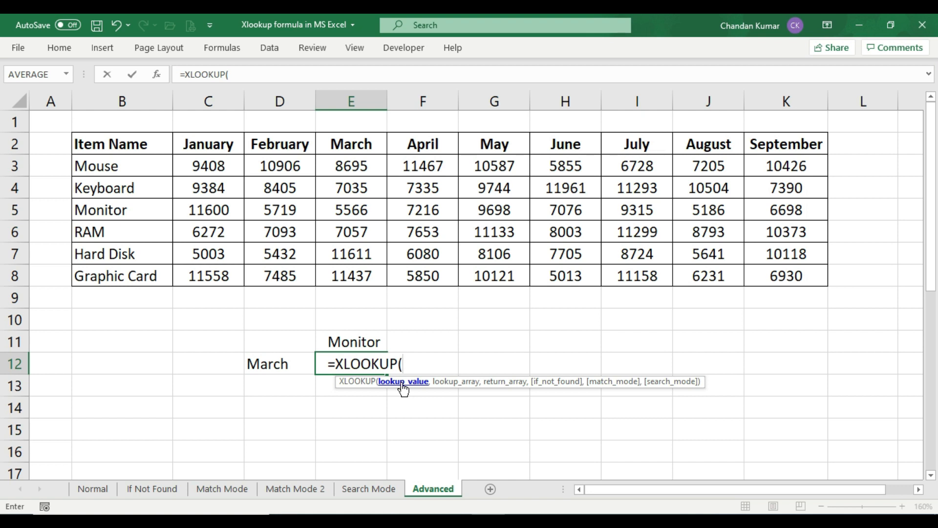
pyautogui.click(270, 365)
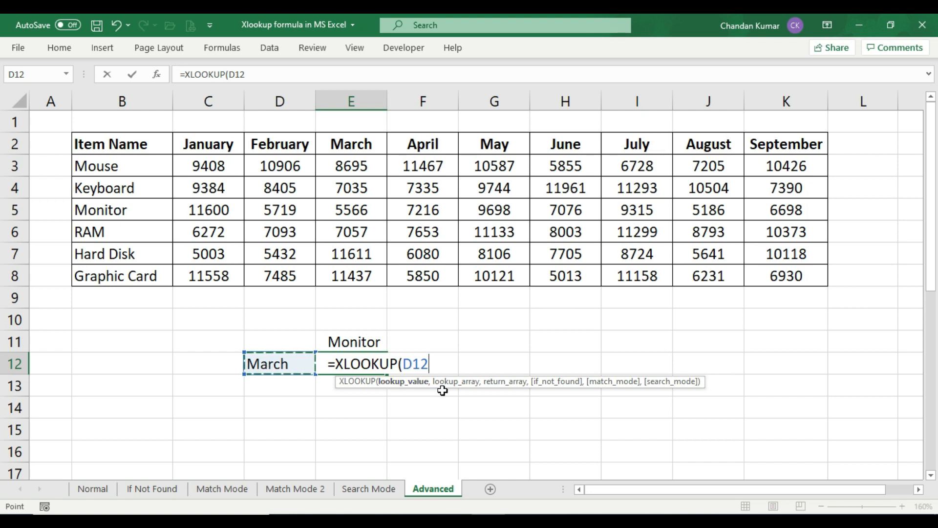
pyautogui.write(',')
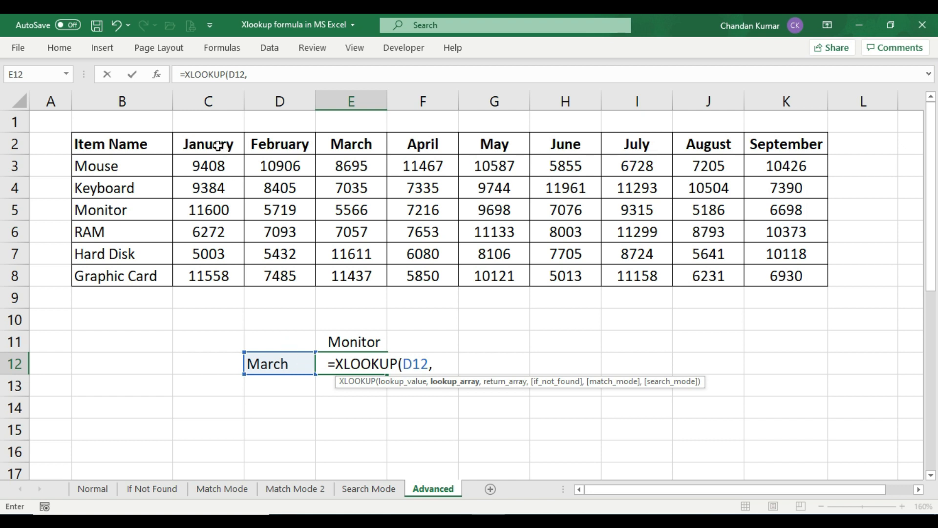
pyautogui.moveTo(223, 147); pyautogui.dragTo(759, 144)
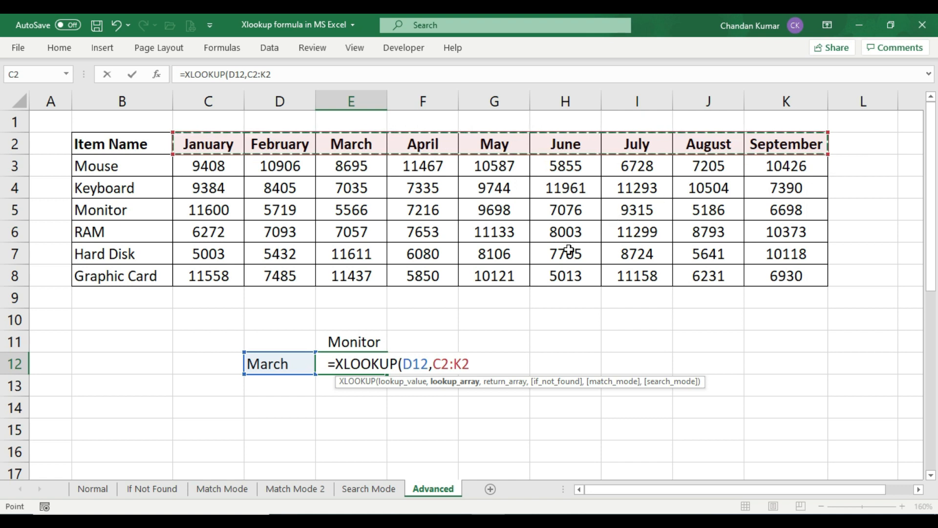
pyautogui.write(',')
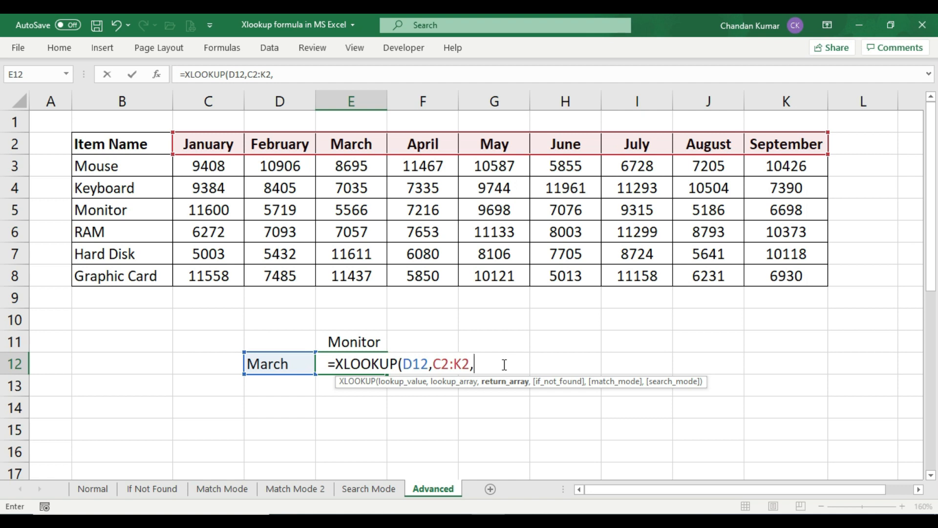
# Complete the E12 formula with a nested XLOOKUP as return array, using E11 as lookup value, B3:B8 as lookup array and C3:K8 as return array.
pyautogui.write('xl')
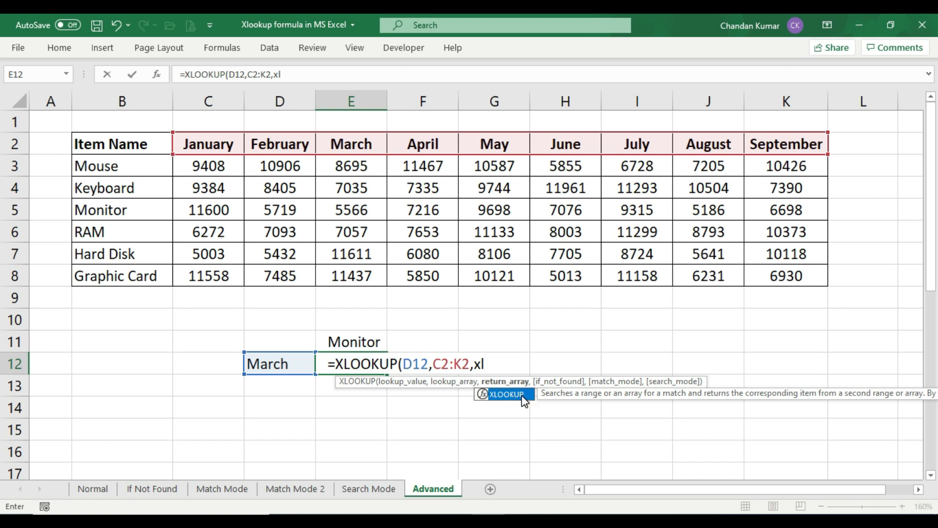
pyautogui.doubleClick(522, 395)
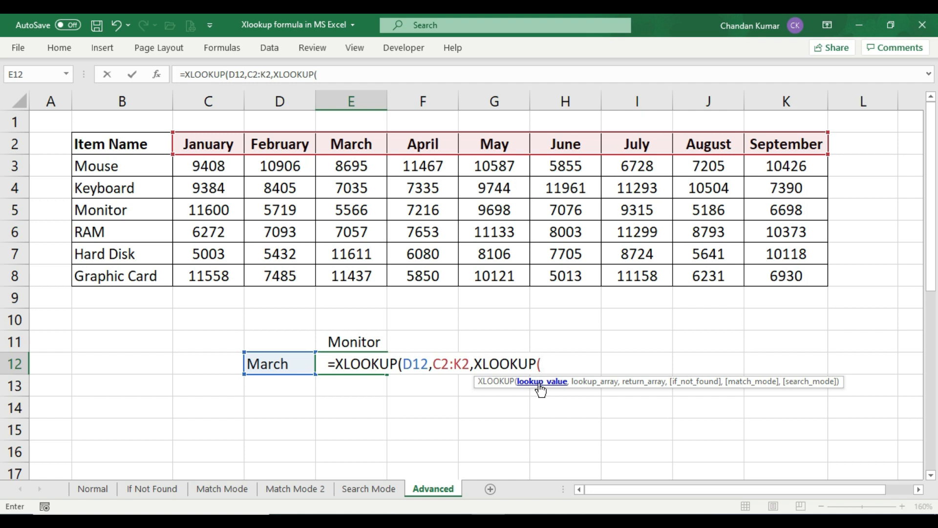
pyautogui.click(331, 341)
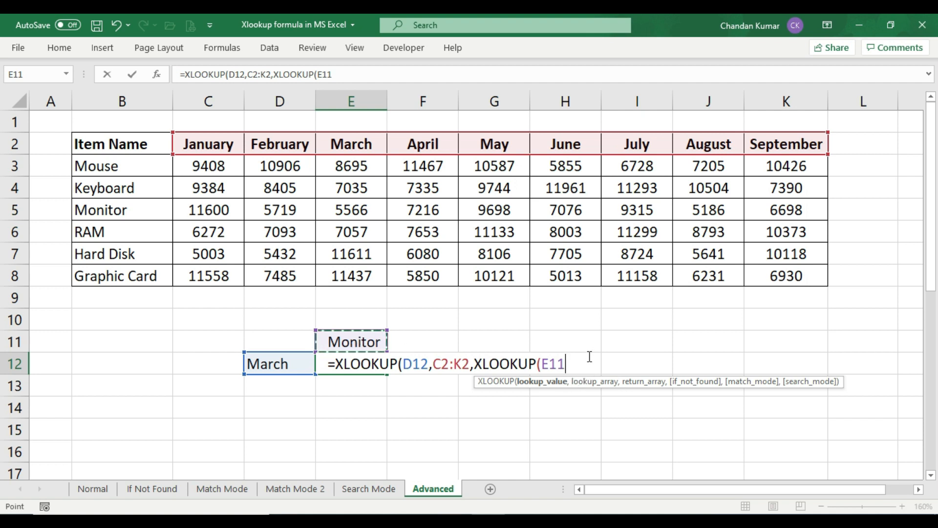
pyautogui.write(',')
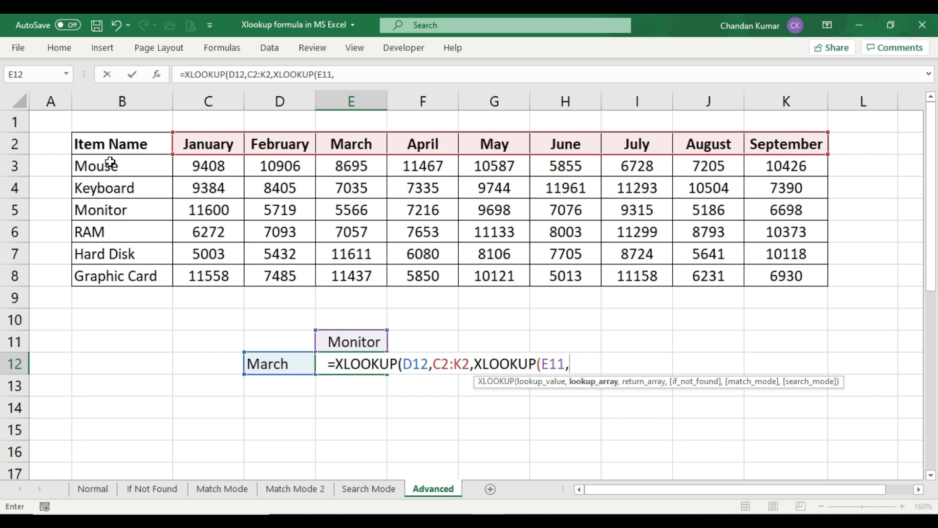
pyautogui.moveTo(110, 162); pyautogui.dragTo(118, 271)
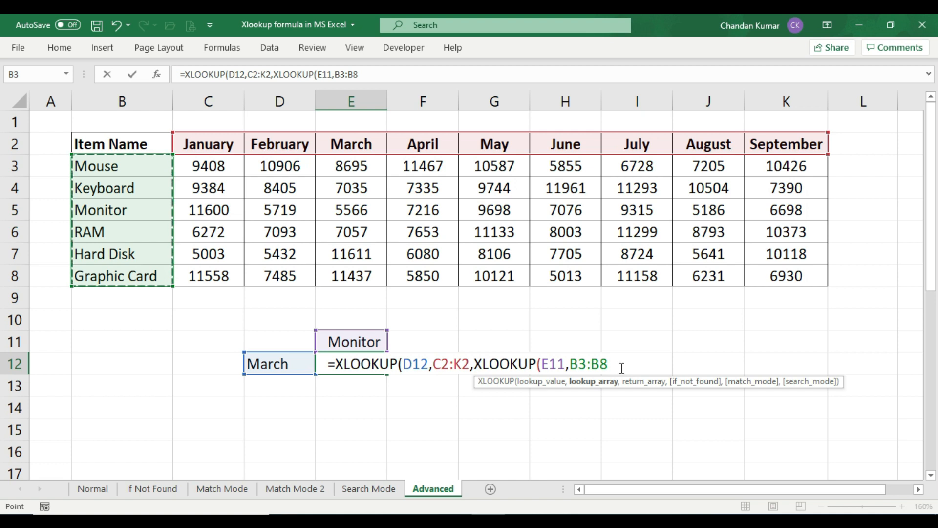
pyautogui.write(',')
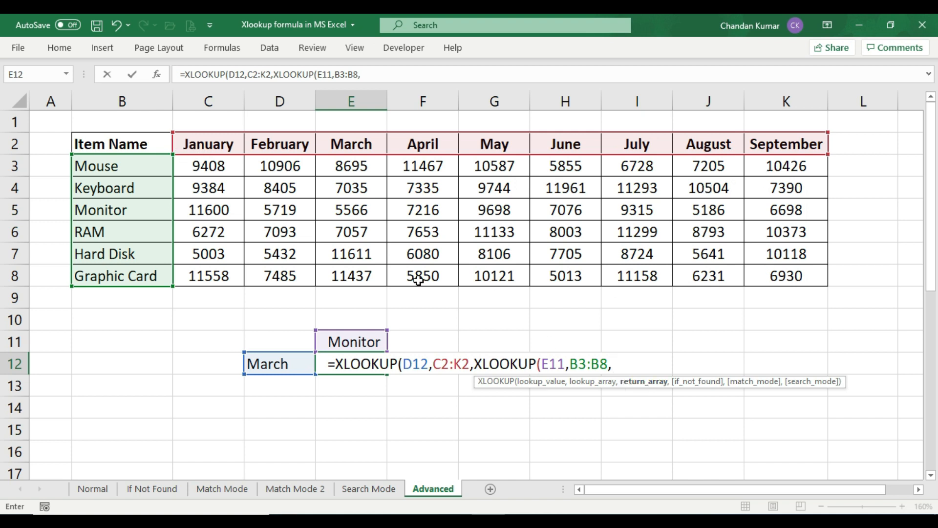
pyautogui.moveTo(208, 168); pyautogui.dragTo(791, 281)
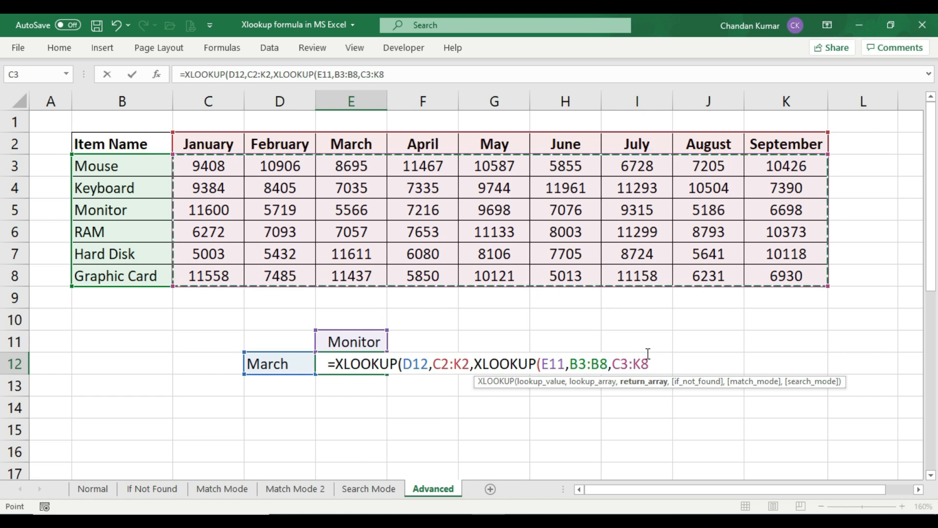
pyautogui.write(')')
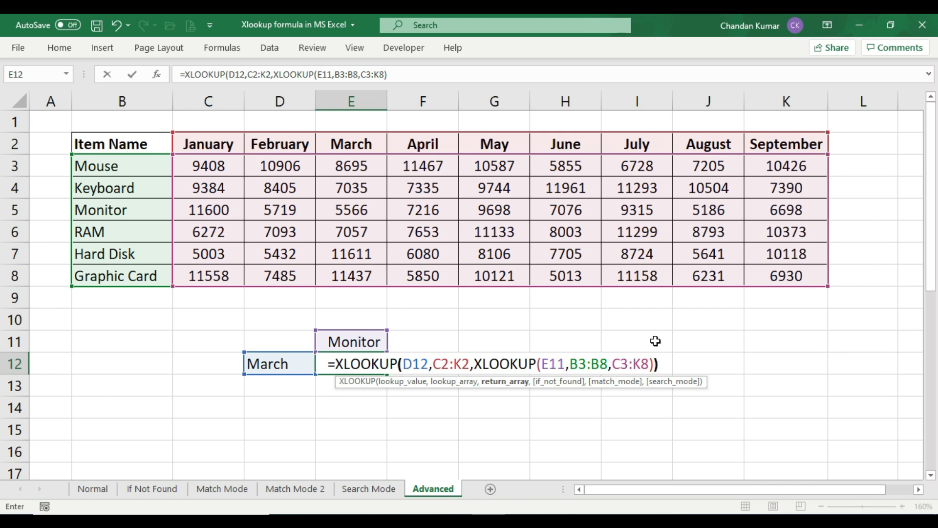
pyautogui.write(')')
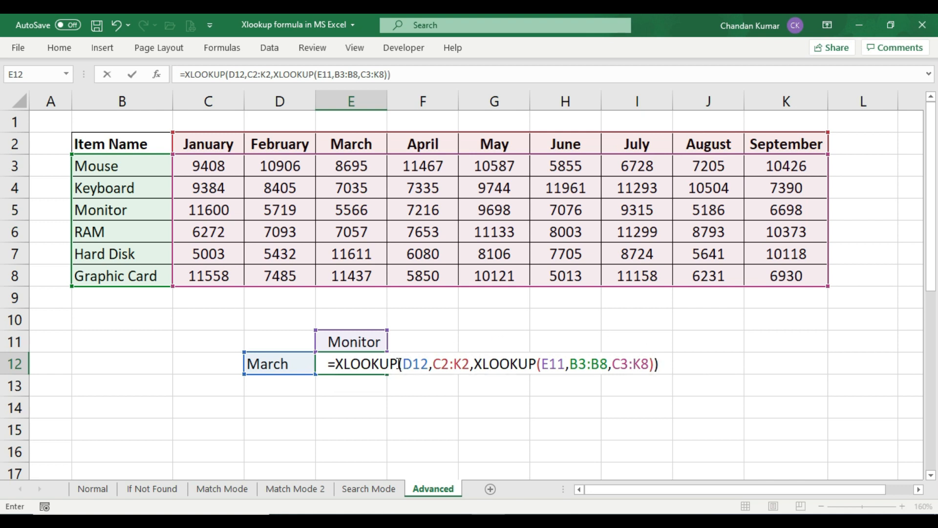
# Review the outer and nested XLOOKUP parts of the formula and enter it in E12.
pyautogui.click(672, 365)
pyautogui.moveTo(335, 364); pyautogui.dragTo(401, 364)
pyautogui.moveTo(474, 364); pyautogui.dragTo(659, 361)
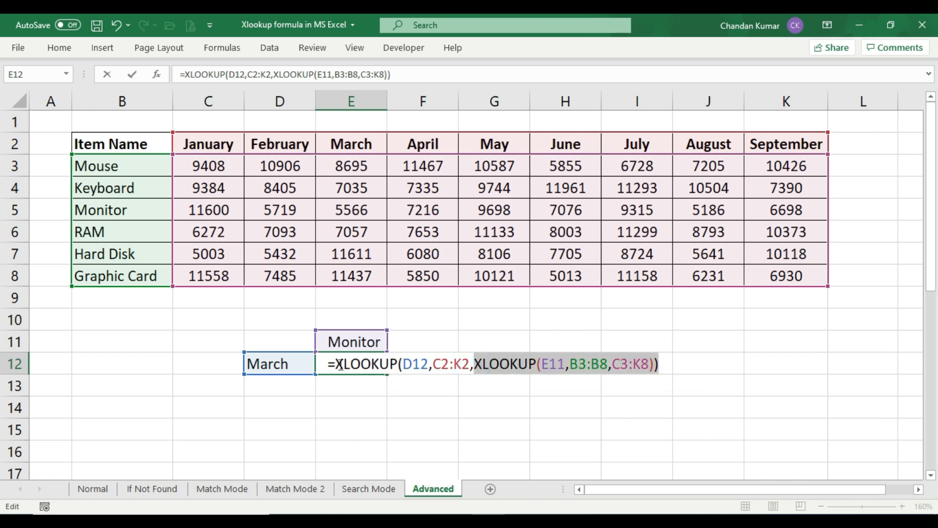
pyautogui.moveTo(338, 364); pyautogui.dragTo(433, 364)
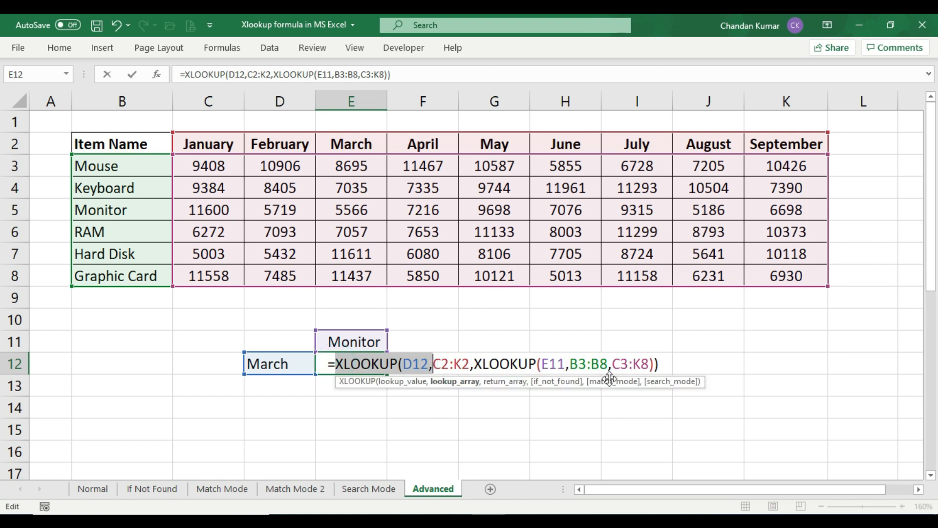
pyautogui.click(665, 362)
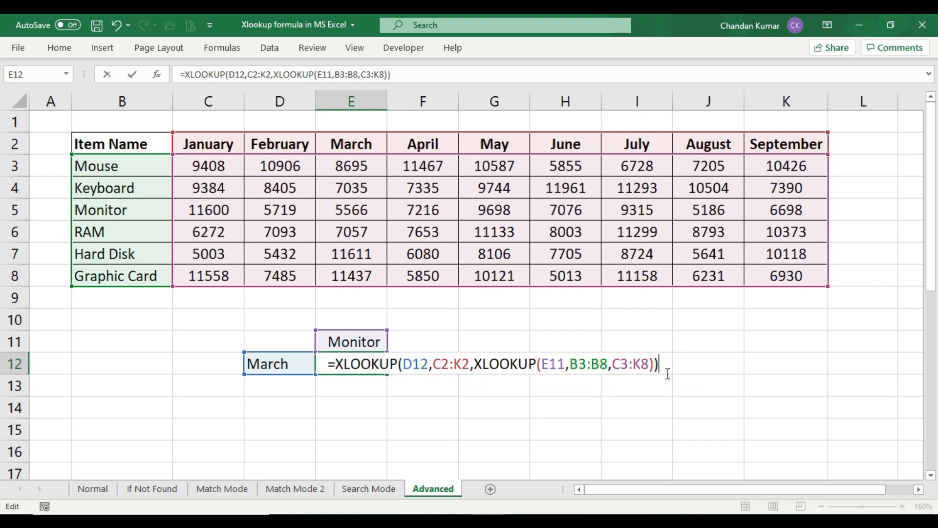
pyautogui.press('Return')
# Check the result in E12 against the Monitor amount for March in E5.
pyautogui.click(346, 363)
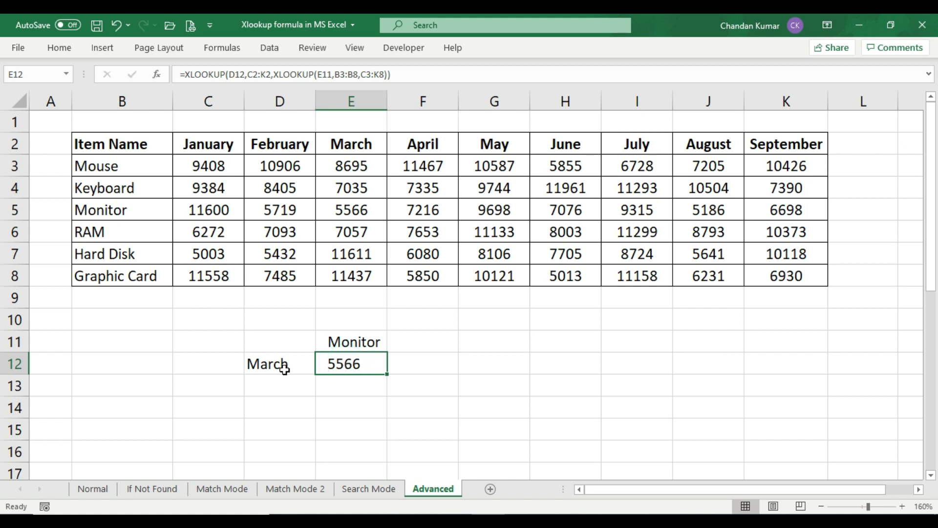
pyautogui.click(119, 210)
pyautogui.moveTo(182, 209); pyautogui.dragTo(352, 209)
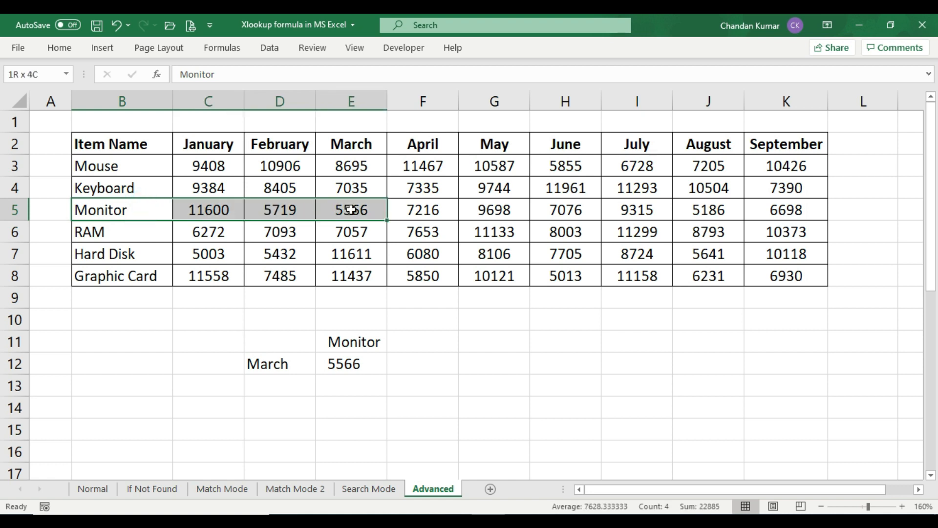
pyautogui.click(374, 213)
pyautogui.moveTo(364, 144); pyautogui.dragTo(356, 211)
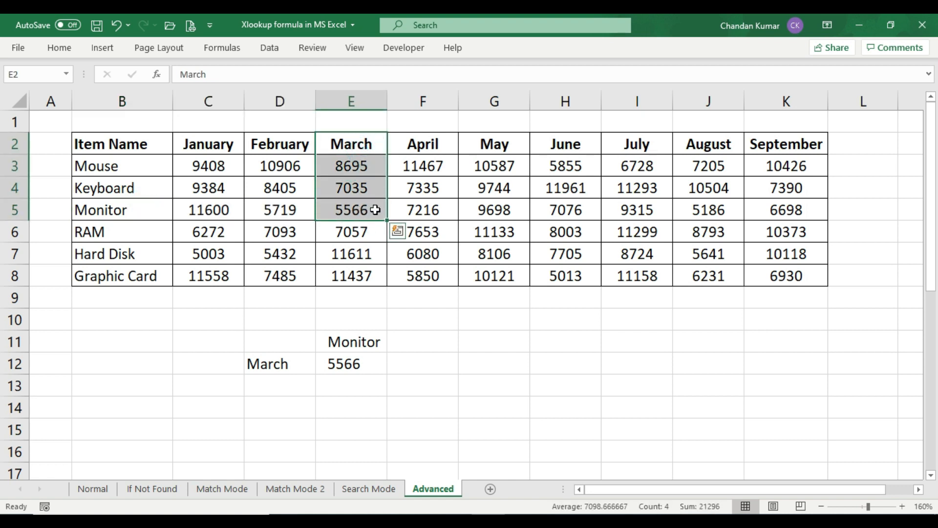
pyautogui.click(375, 211)
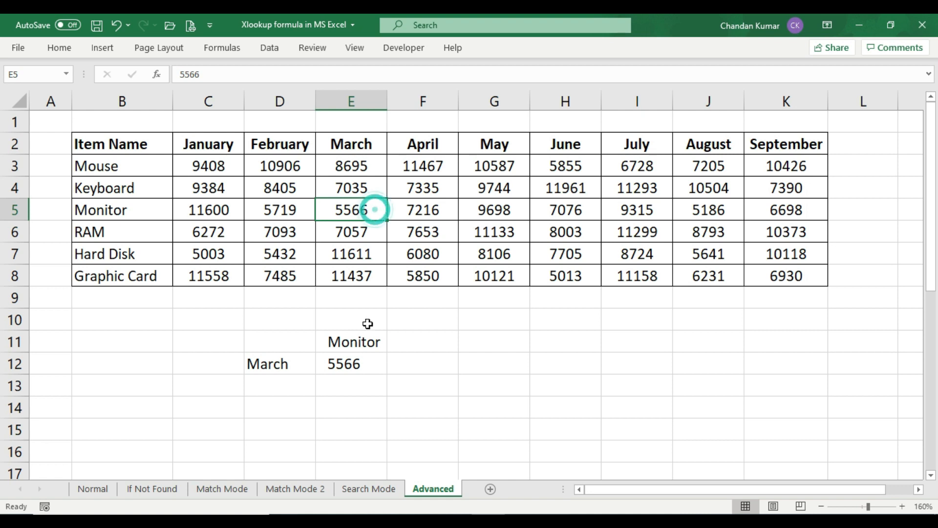
pyautogui.click(362, 366)
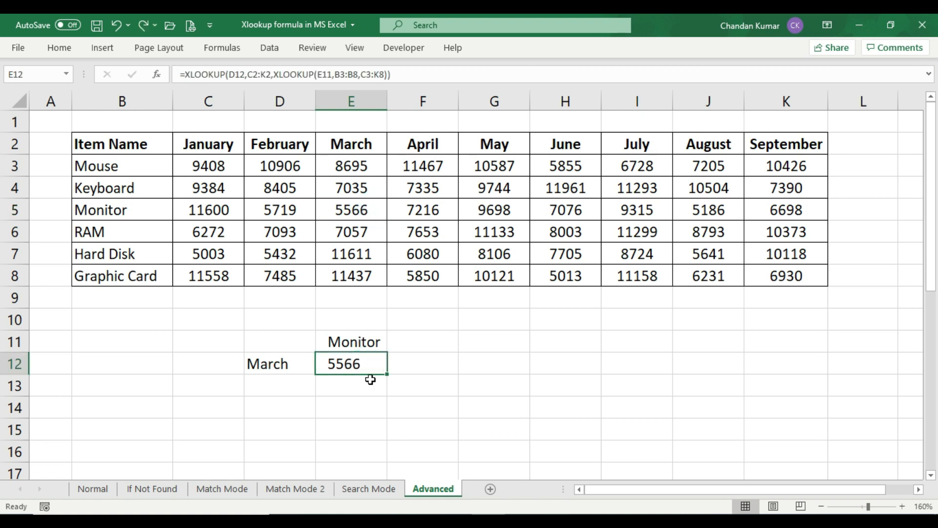
pyautogui.click(364, 341)
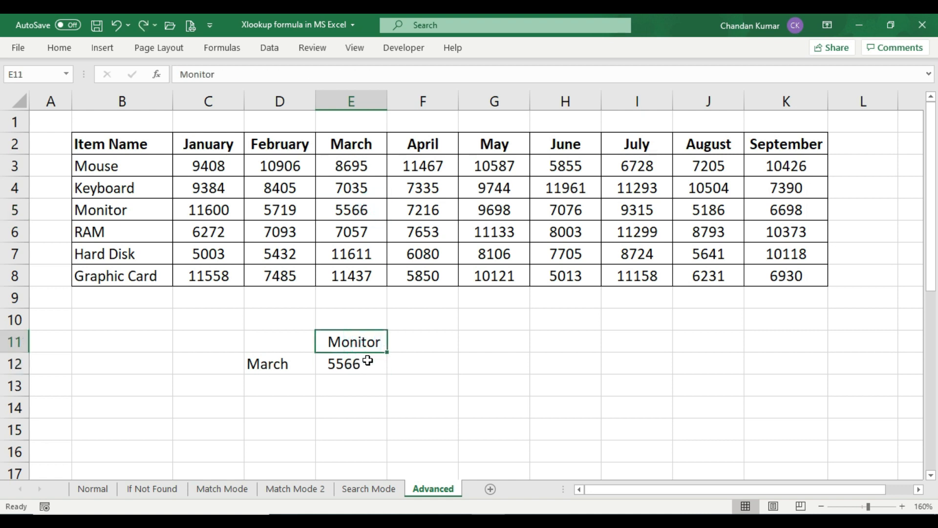
pyautogui.click(360, 364)
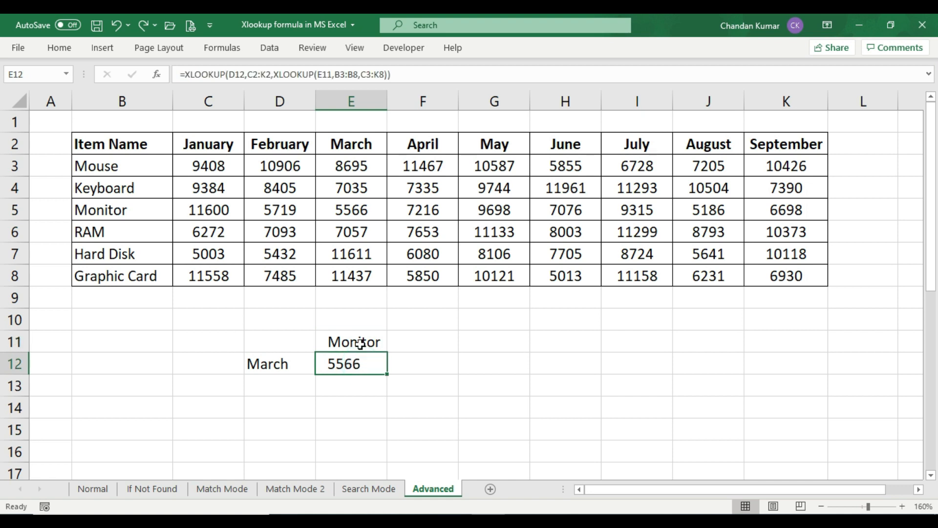
# Change the item name in E11 to RAM and check the result in E12 against the March amount in E6.
pyautogui.click(360, 344)
pyautogui.write('RAM')
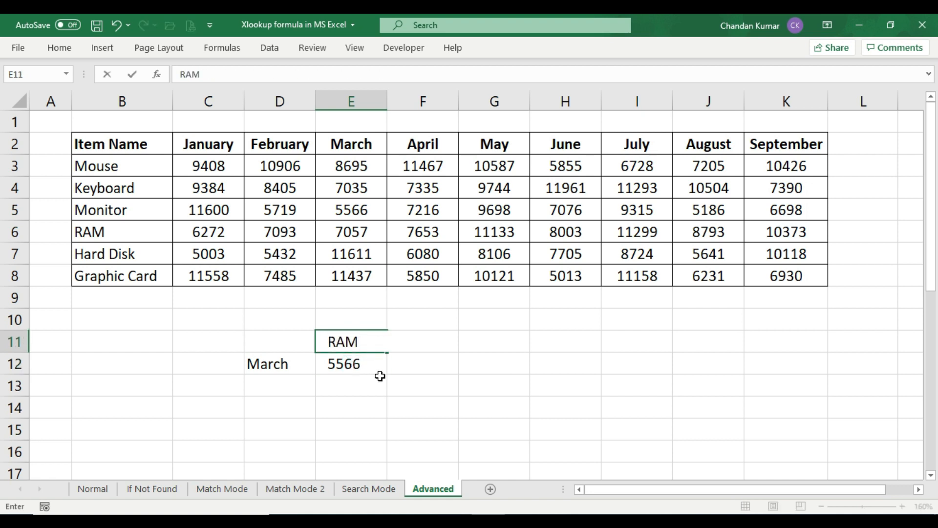
pyautogui.press('Return')
pyautogui.click(366, 362)
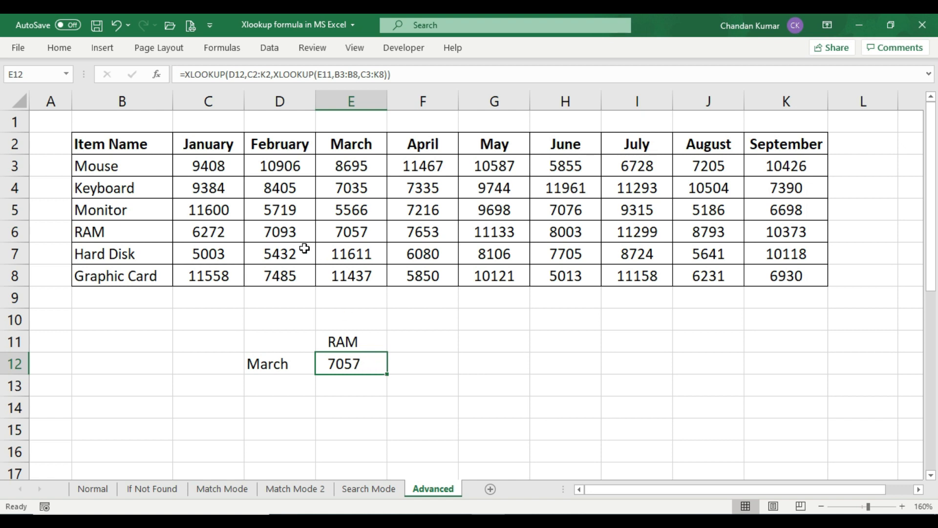
pyautogui.click(360, 232)
pyautogui.moveTo(120, 232); pyautogui.dragTo(358, 234)
pyautogui.moveTo(357, 144); pyautogui.dragTo(362, 229)
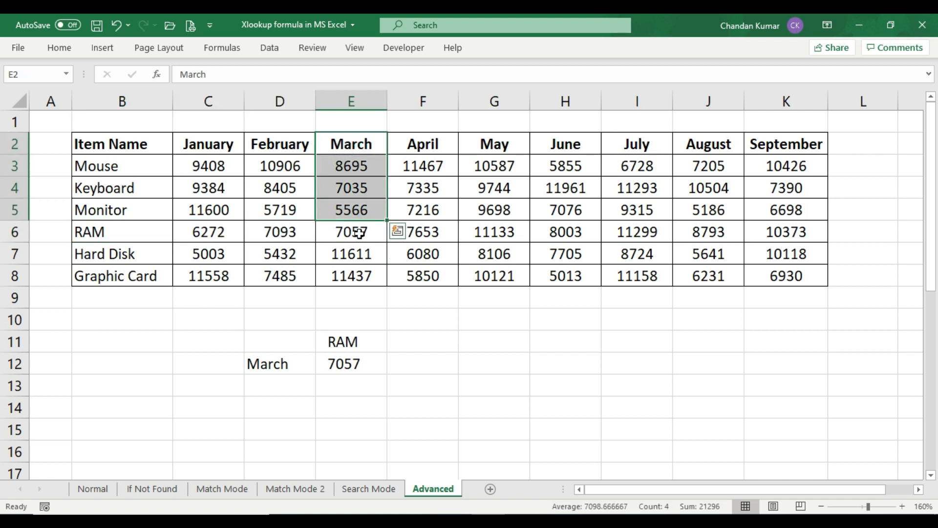
pyautogui.click(364, 233)
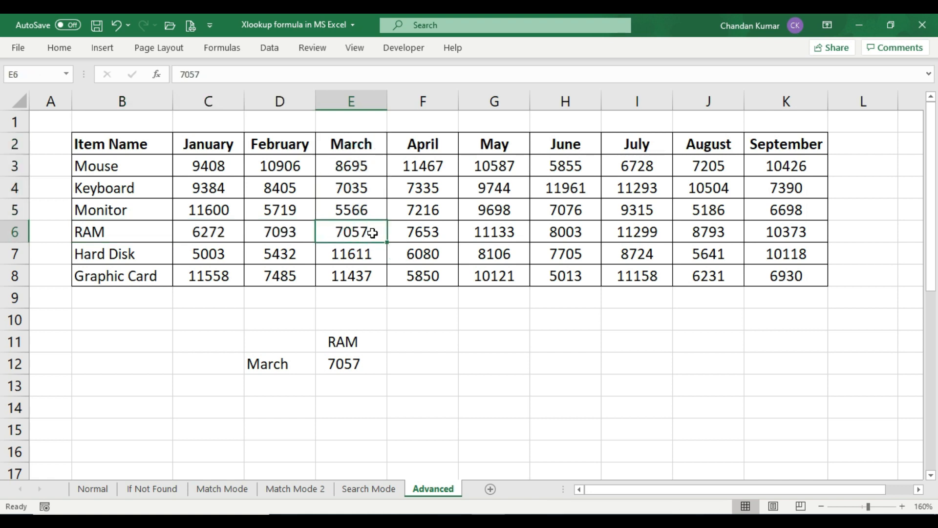
pyautogui.click(348, 364)
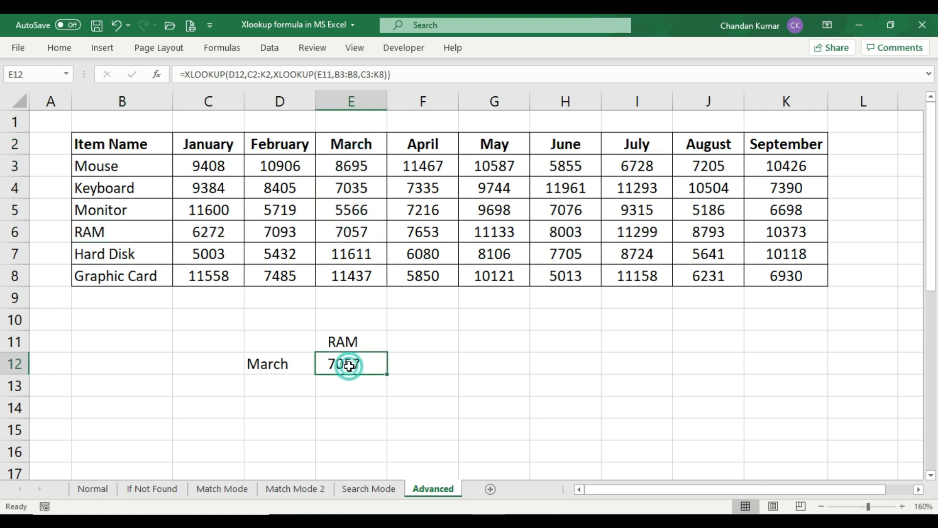
# Change the item name in E11 to Keyboard and check the result in E12 against the March amount in E4.
pyautogui.click(352, 339)
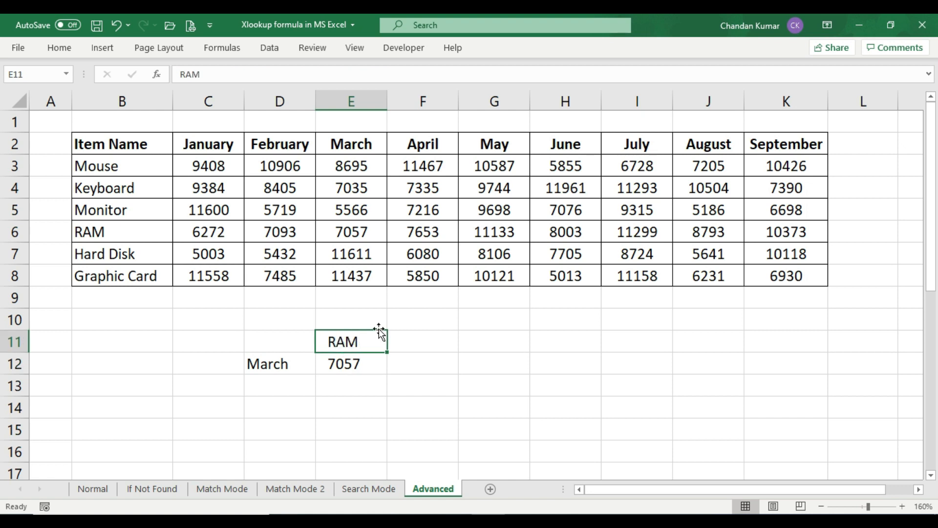
pyautogui.write('Keyboard')
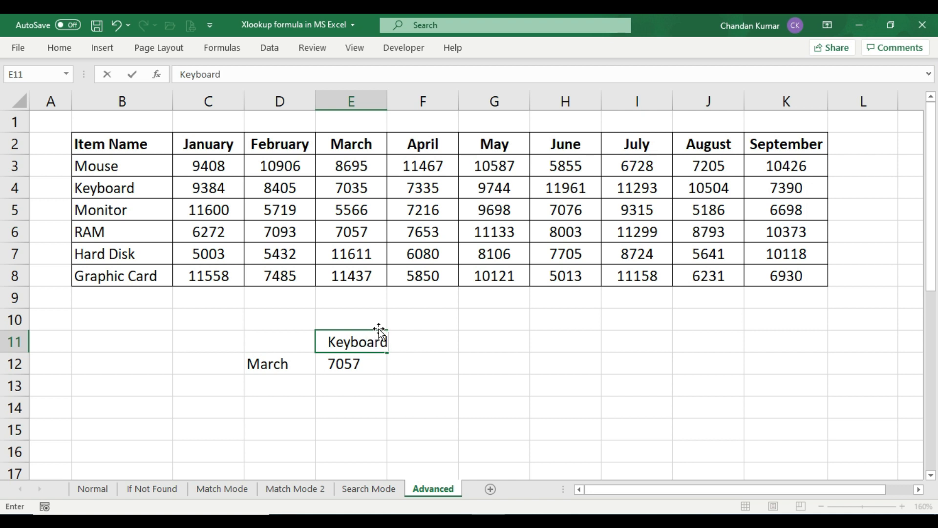
pyautogui.press('Return')
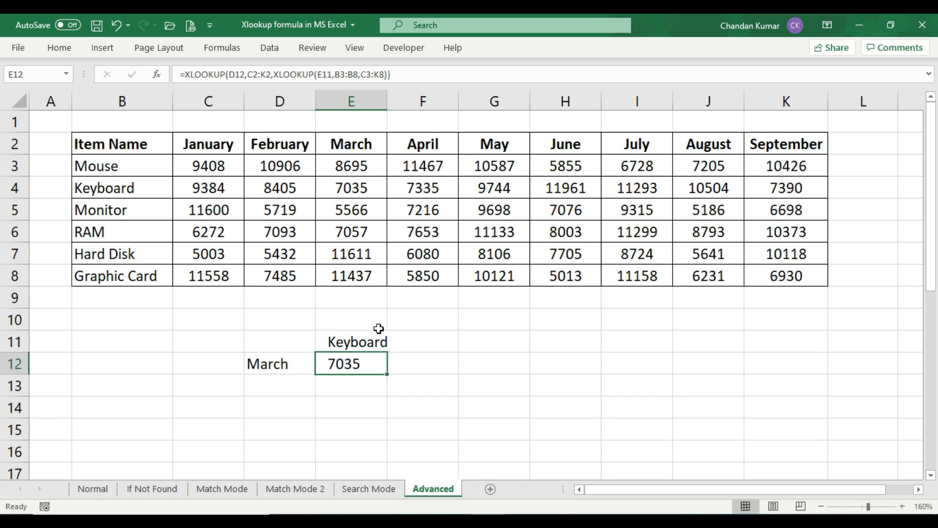
pyautogui.click(368, 363)
pyautogui.moveTo(126, 187); pyautogui.dragTo(367, 186)
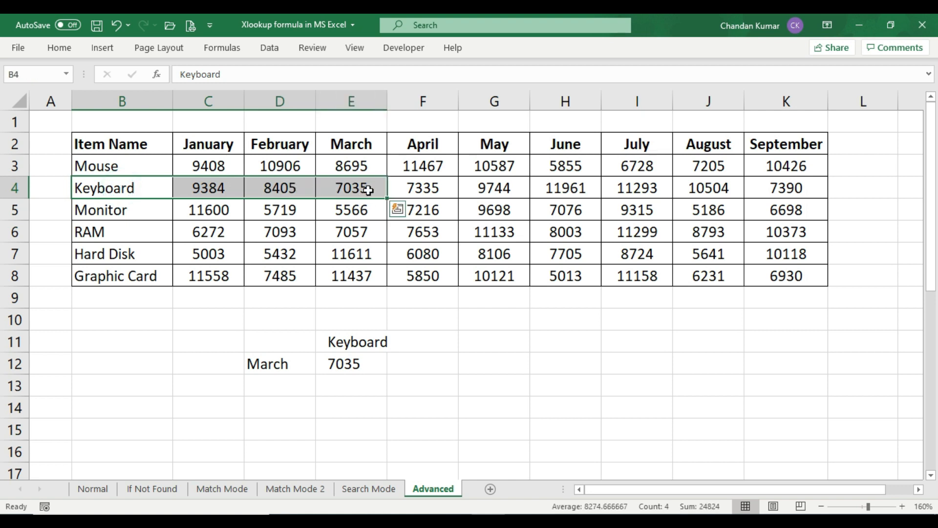
pyautogui.click(367, 187)
pyautogui.moveTo(368, 153); pyautogui.dragTo(369, 186)
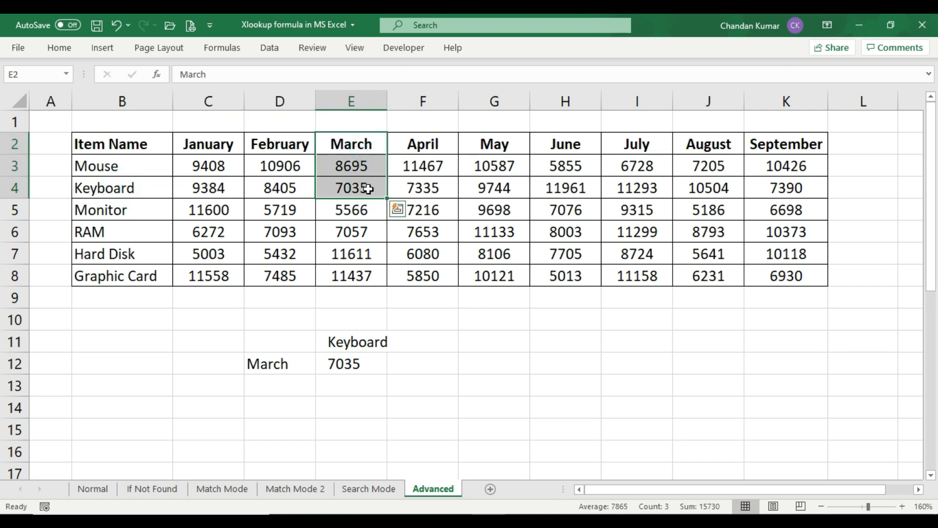
pyautogui.click(363, 193)
pyautogui.click(281, 373)
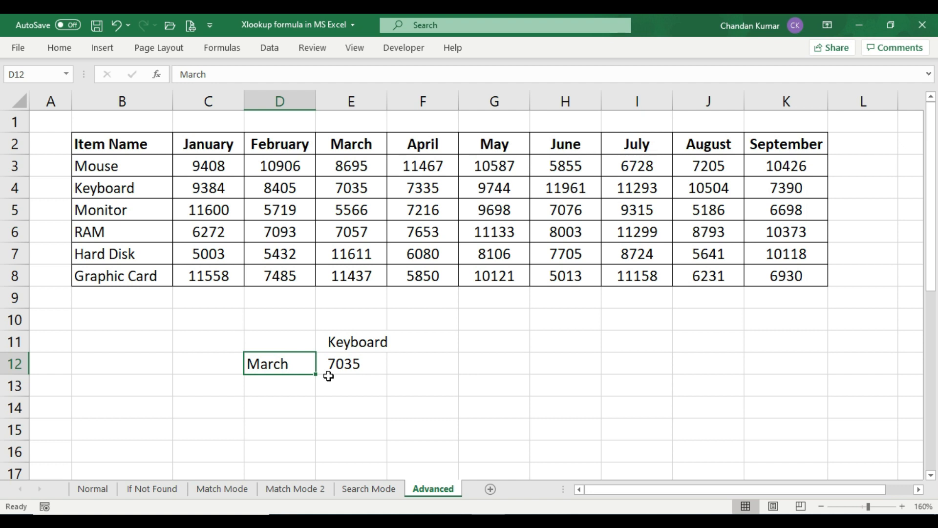
pyautogui.click(360, 366)
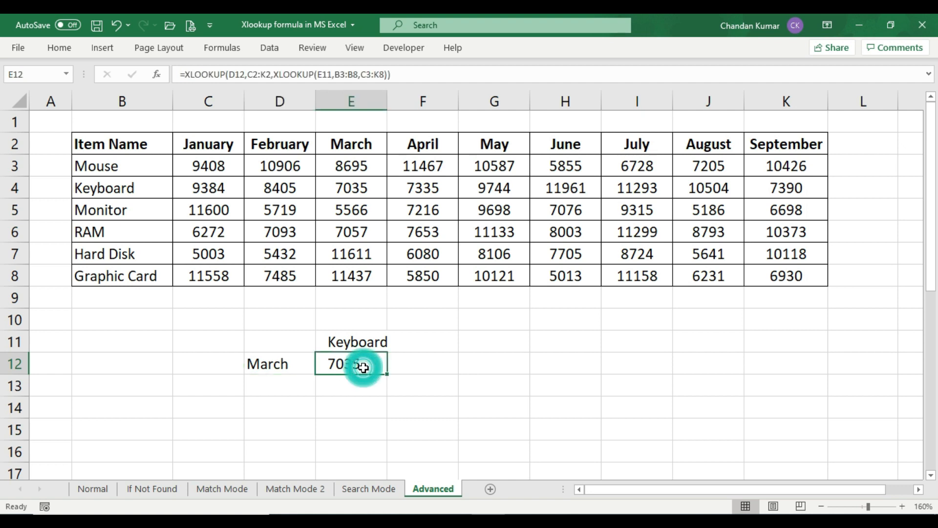
# Change the month in D12 to August and check the result in E12 against the Keyboard amount in J4.
pyautogui.click(278, 363)
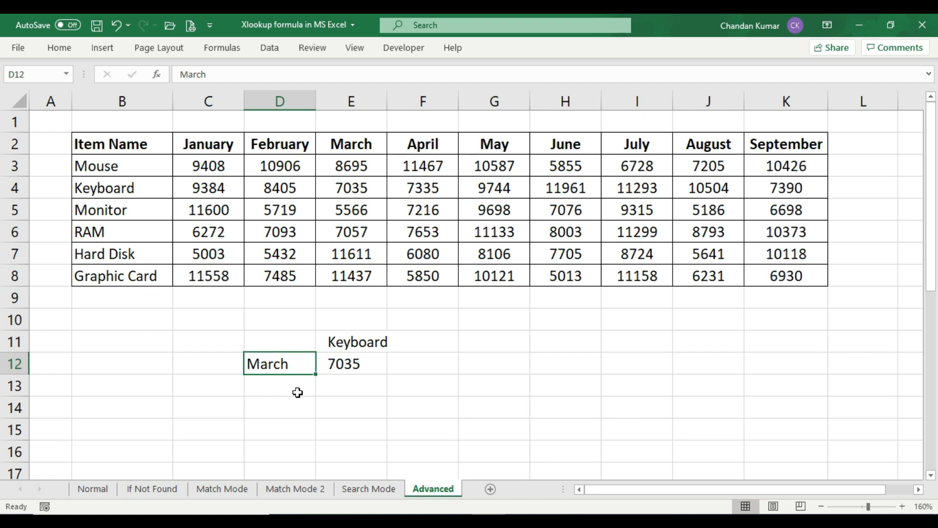
pyautogui.write('August')
pyautogui.press('Return')
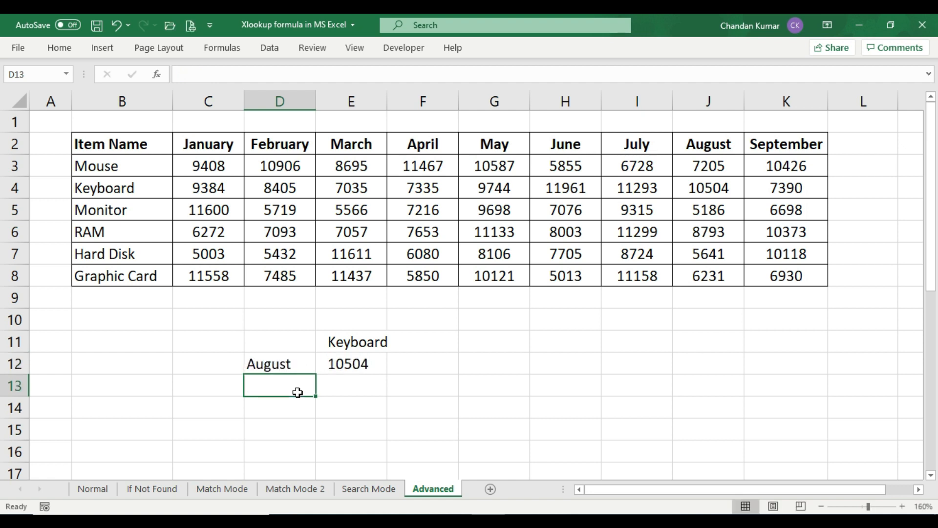
pyautogui.click(351, 364)
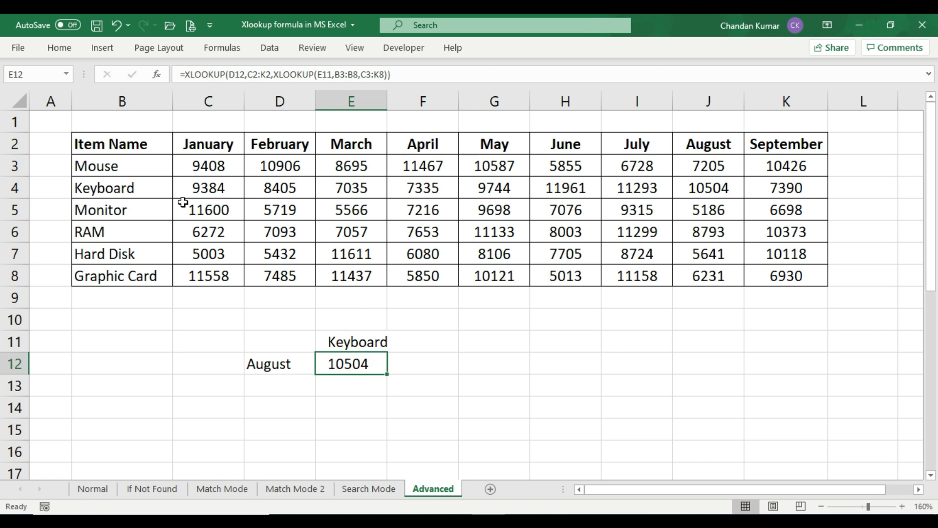
pyautogui.moveTo(107, 190); pyautogui.dragTo(720, 187)
pyautogui.click(728, 185)
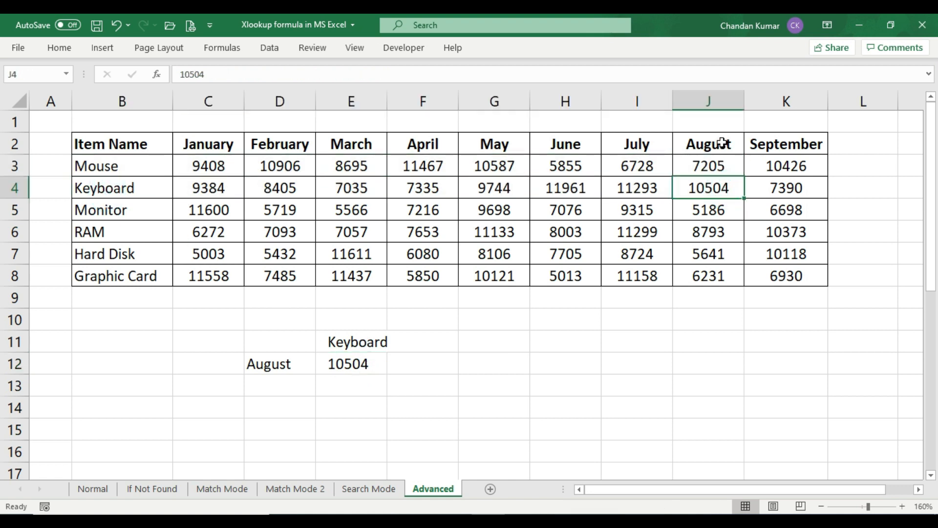
# Compare the Keyboard amount under August in the table with the lookup result in E12.
pyautogui.moveTo(718, 147); pyautogui.dragTo(718, 186)
pyautogui.click(713, 190)
pyautogui.click(360, 364)
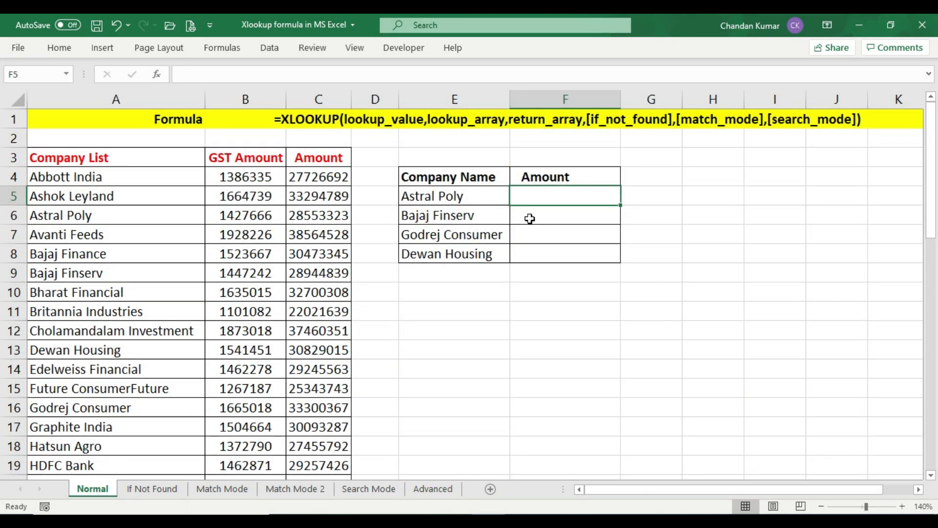
# Start an XLOOKUP formula in F5 of the Normal sheet with the company name in E5 as the lookup value.
pyautogui.click(469, 122)
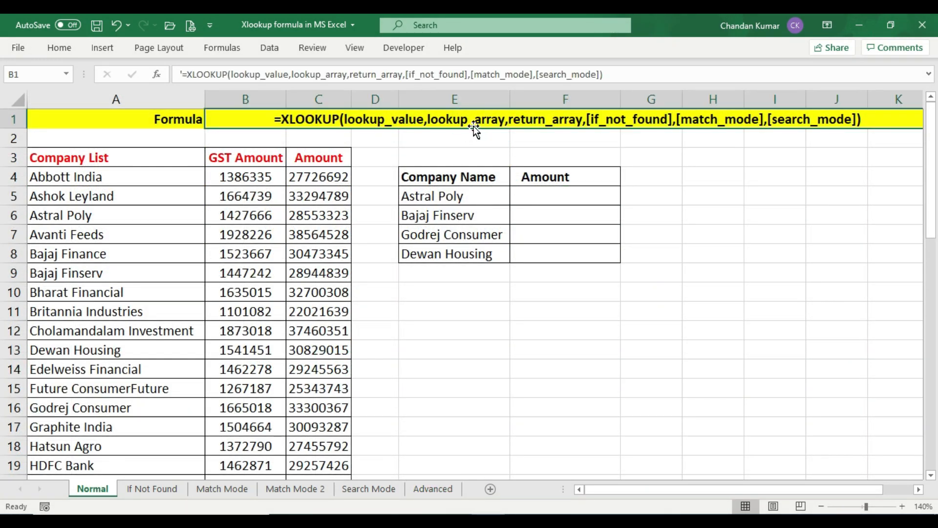
pyautogui.click(544, 121)
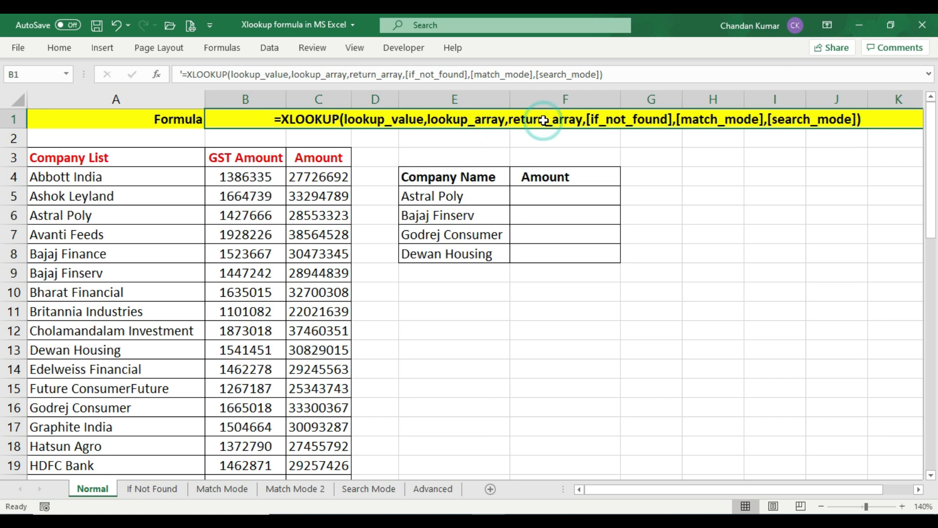
pyautogui.click(537, 194)
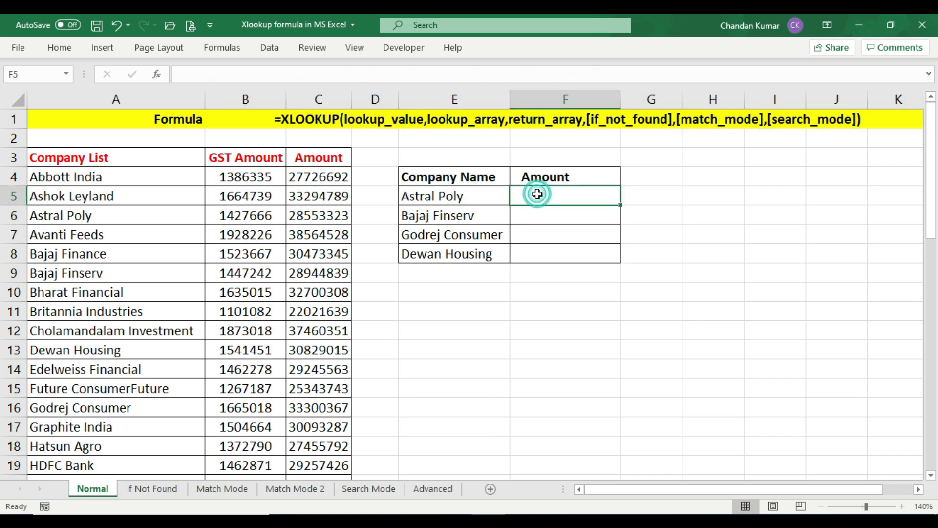
pyautogui.click(477, 196)
pyautogui.click(544, 201)
pyautogui.write('=')
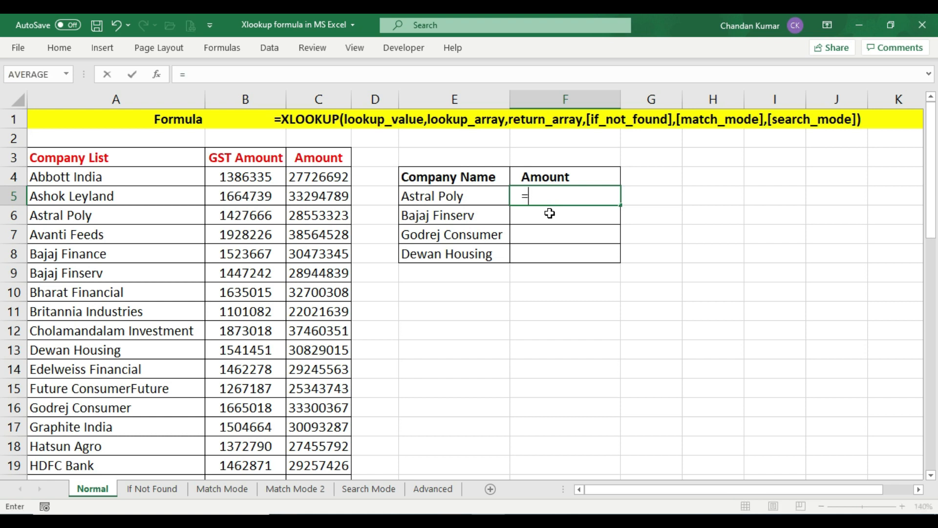
pyautogui.write('xl')
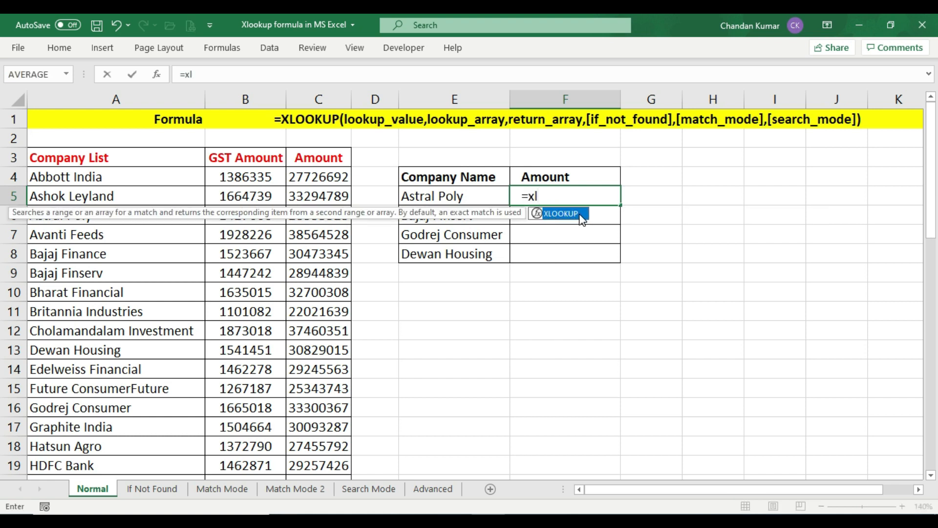
pyautogui.doubleClick(562, 213)
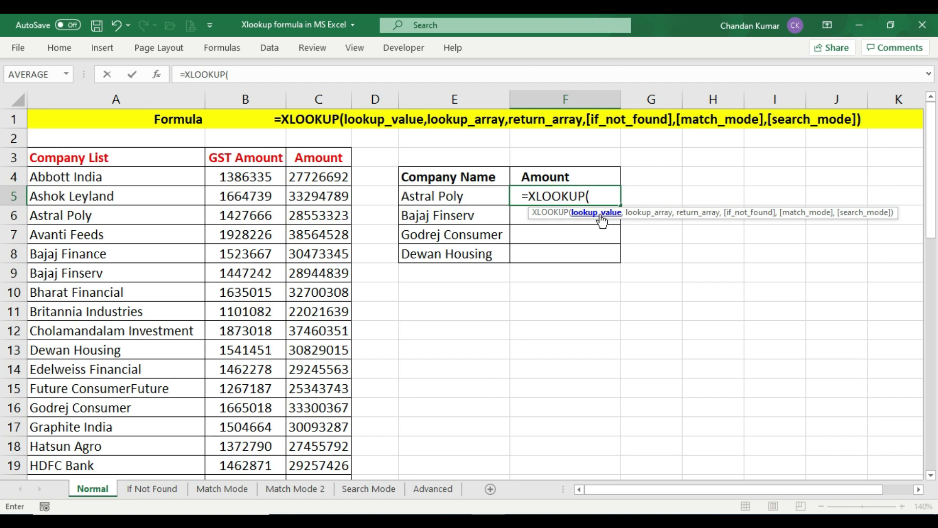
pyautogui.click(447, 195)
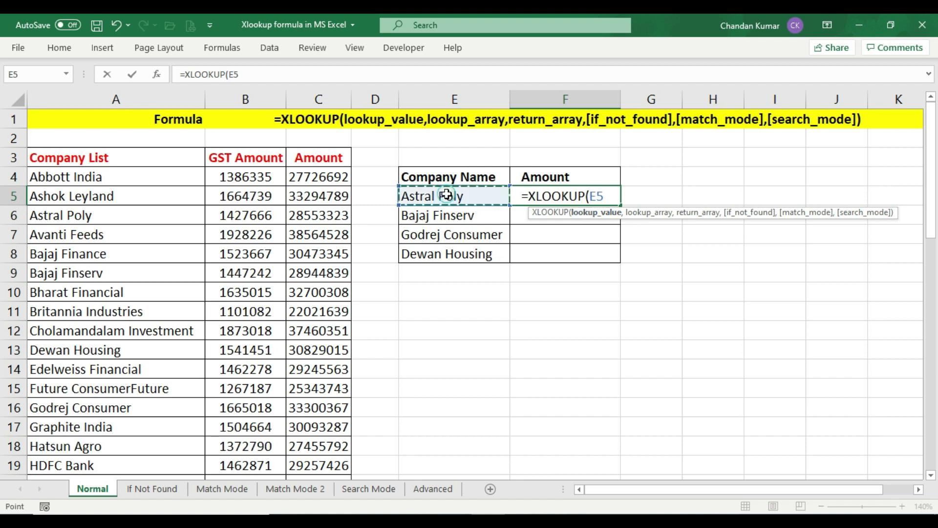
pyautogui.write(',')
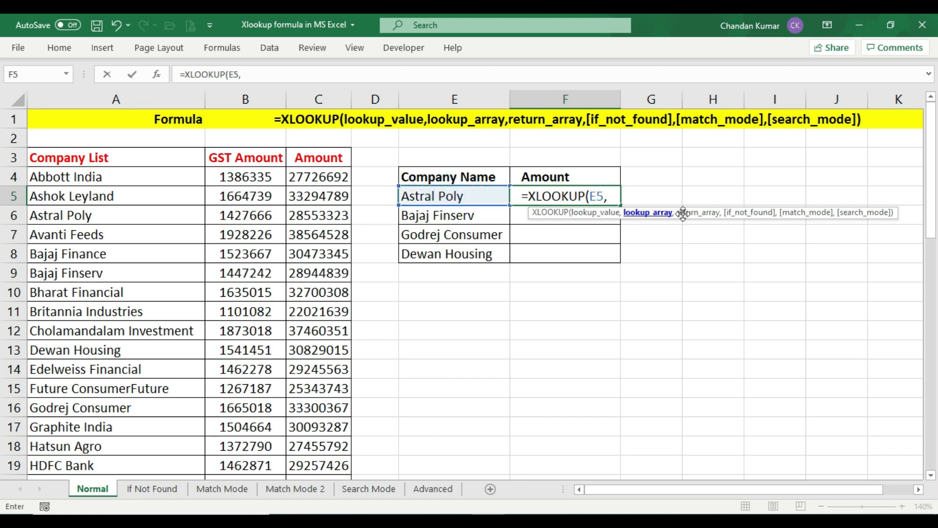
# Set the formula's lookup array to the Company List column as the absolute range $A$3:$A$51.
pyautogui.click(156, 158)
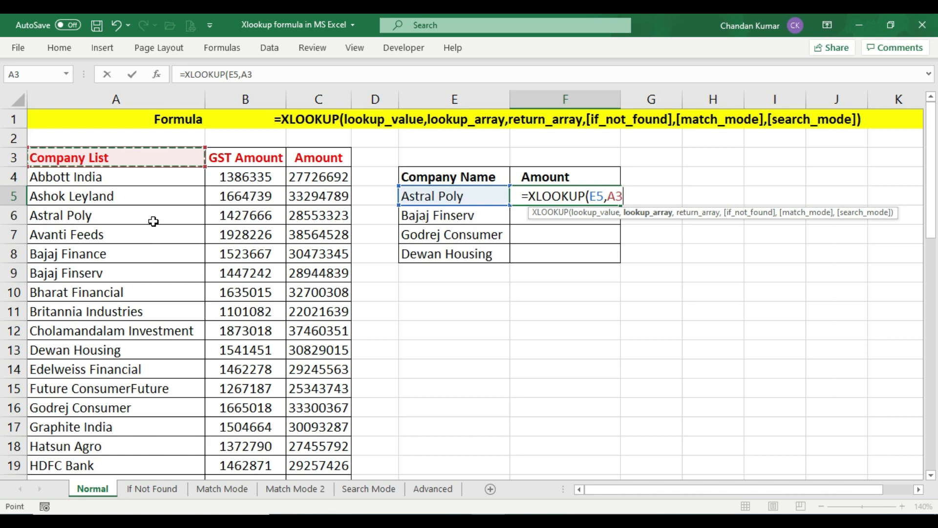
pyautogui.hotkey('ctrl', 'shift', 'Down')
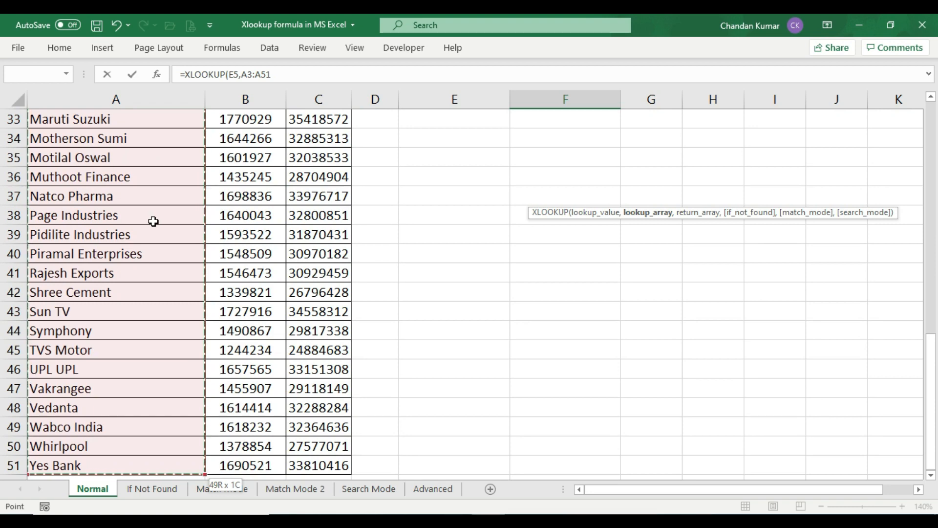
pyautogui.scroll(10, 245, 408)
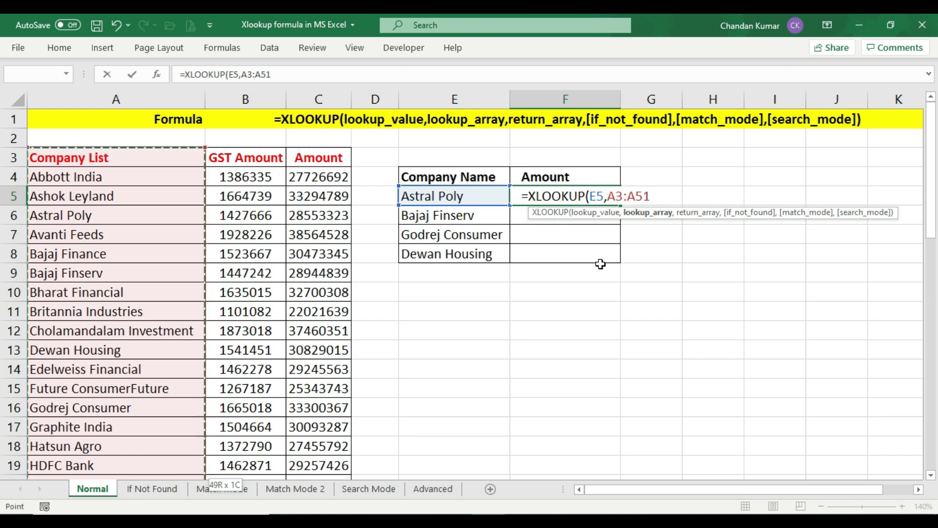
pyautogui.press('F4')
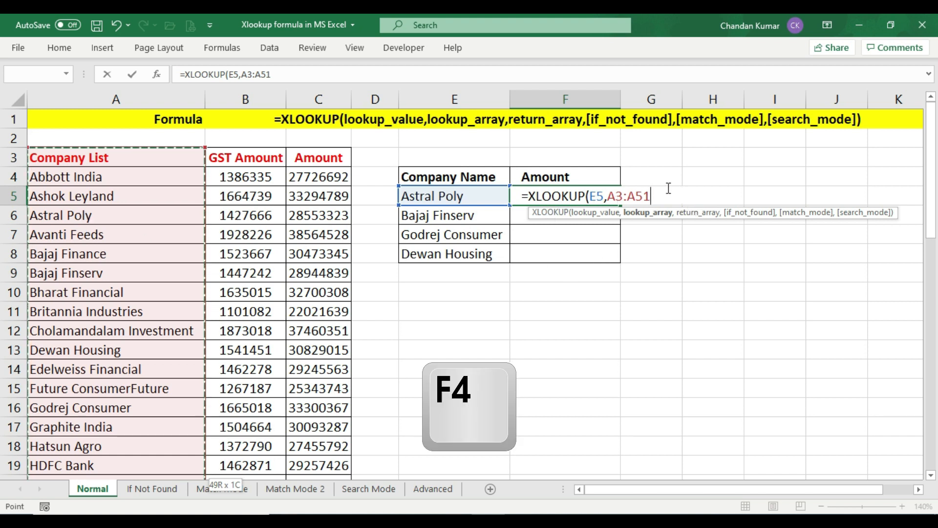
pyautogui.press('F4')
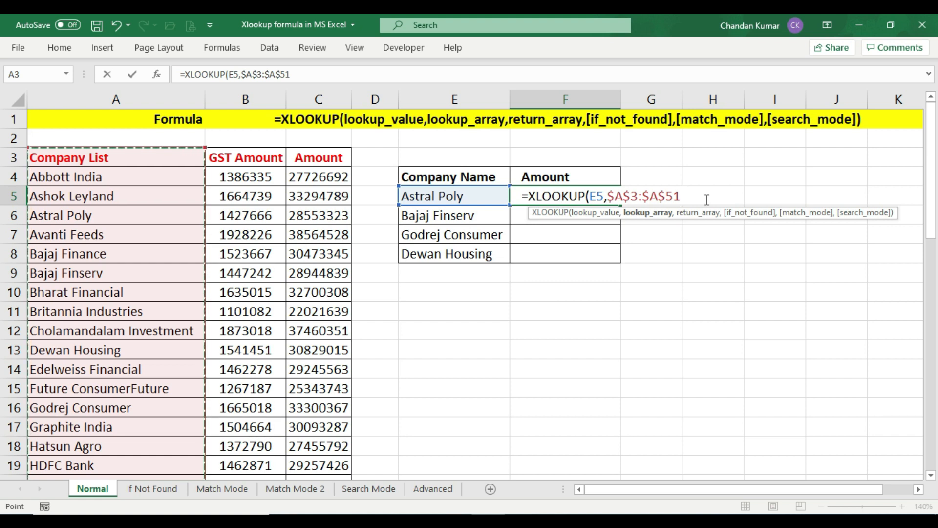
pyautogui.write(',')
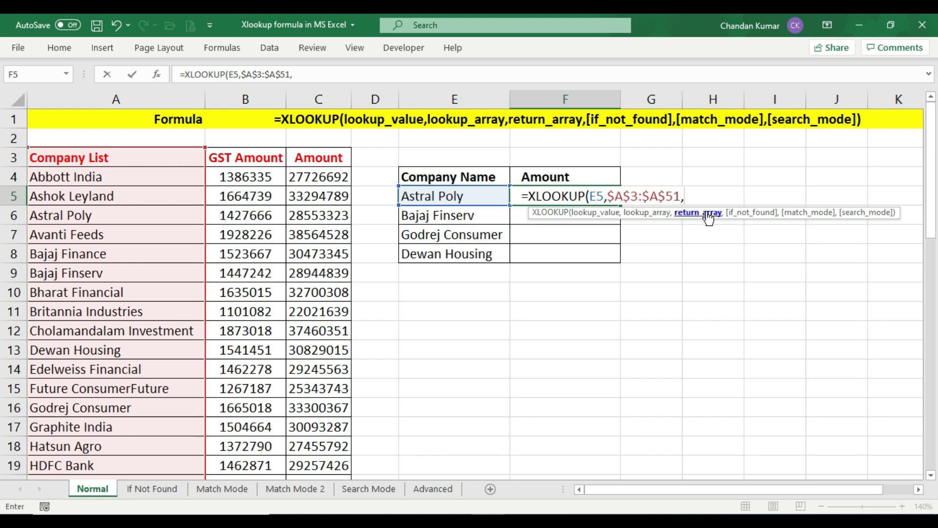
# Set the return array to the Amount column as the absolute range $C$3:$C$51 and complete the formula in F5.
pyautogui.click(310, 158)
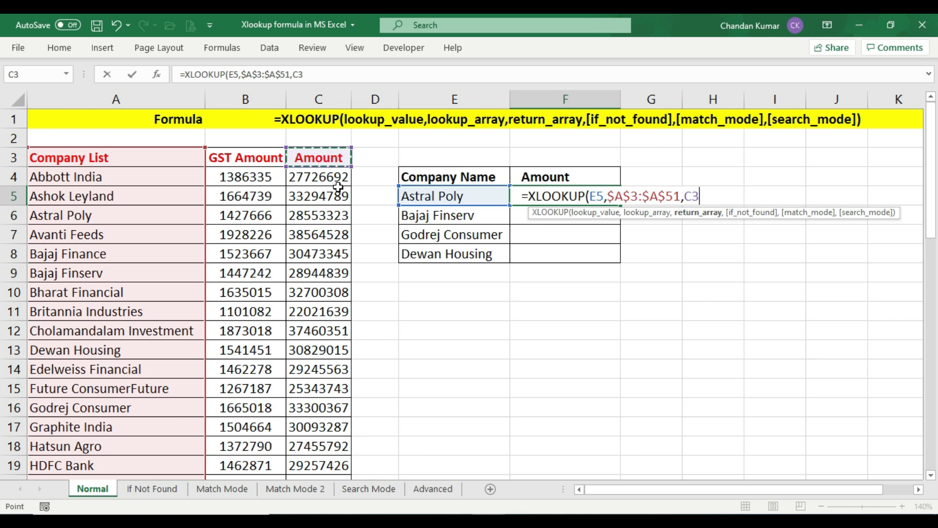
pyautogui.hotkey('ctrl', 'shift', 'Down')
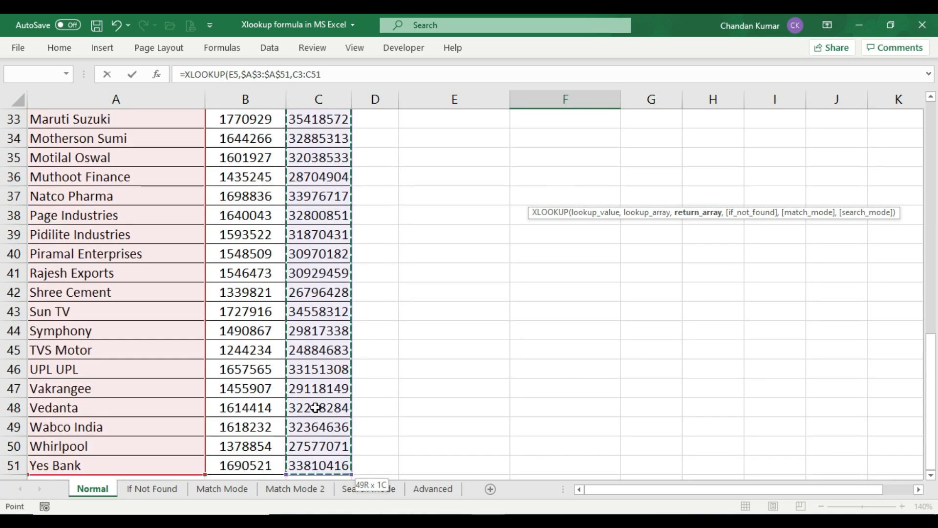
pyautogui.scroll(-6, 315, 404)
pyautogui.scroll(17, 324, 366)
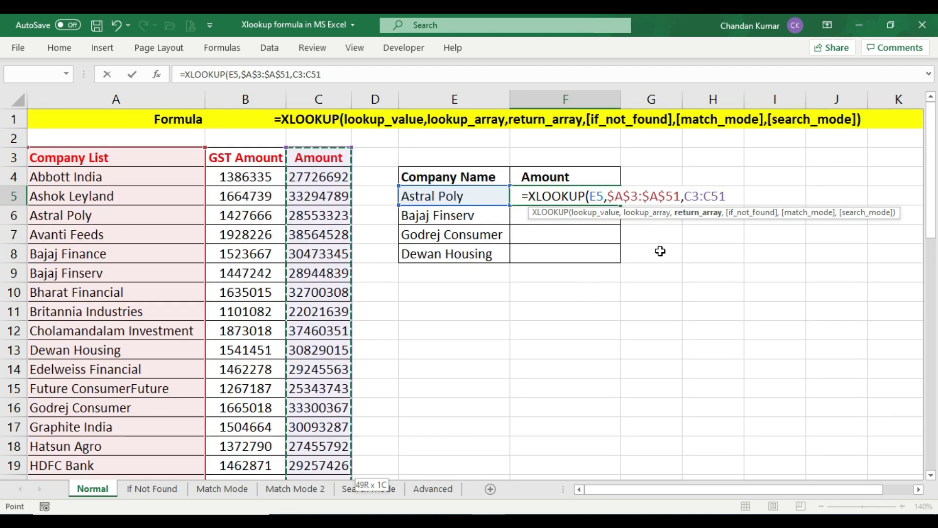
pyautogui.press('F4')
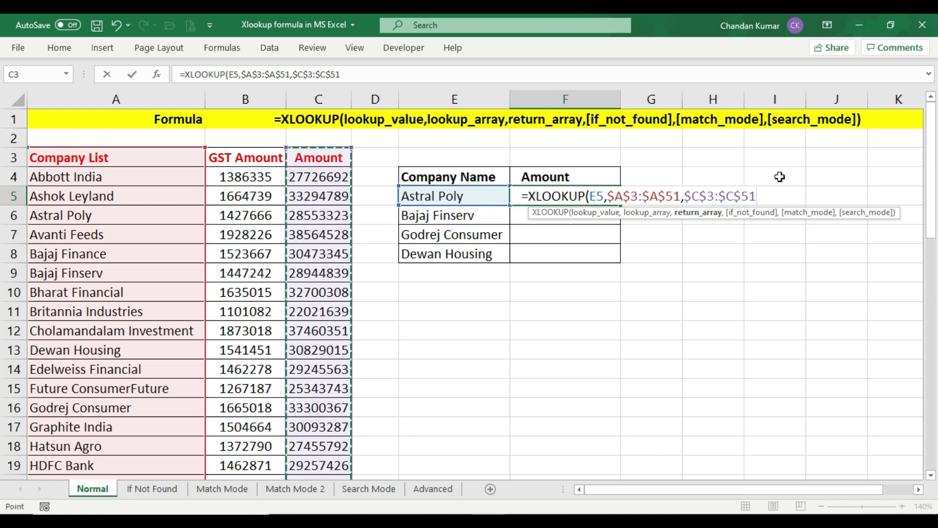
pyautogui.write(')')
pyautogui.press('Return')
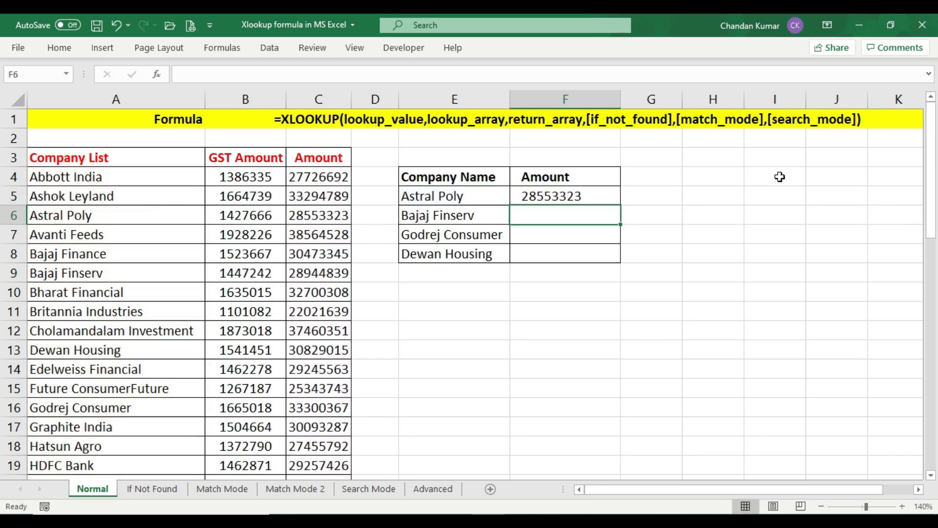
# Check the result in F5 against Astral Poly's amount in row 6 of the company list.
pyautogui.click(487, 197)
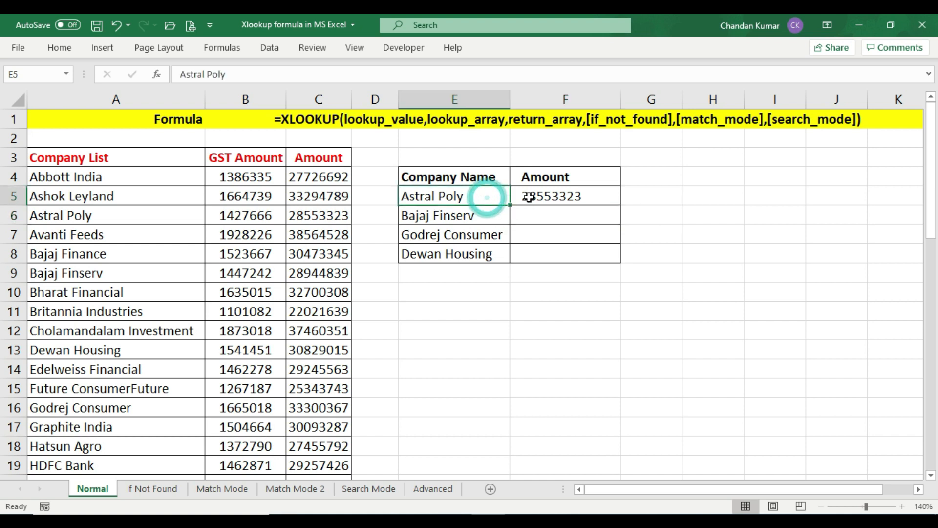
pyautogui.click(582, 196)
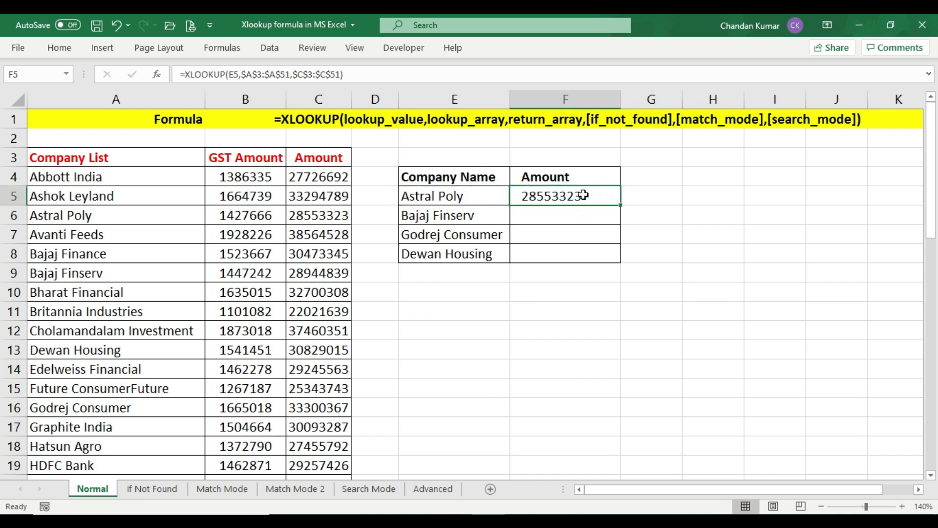
pyautogui.click(96, 215)
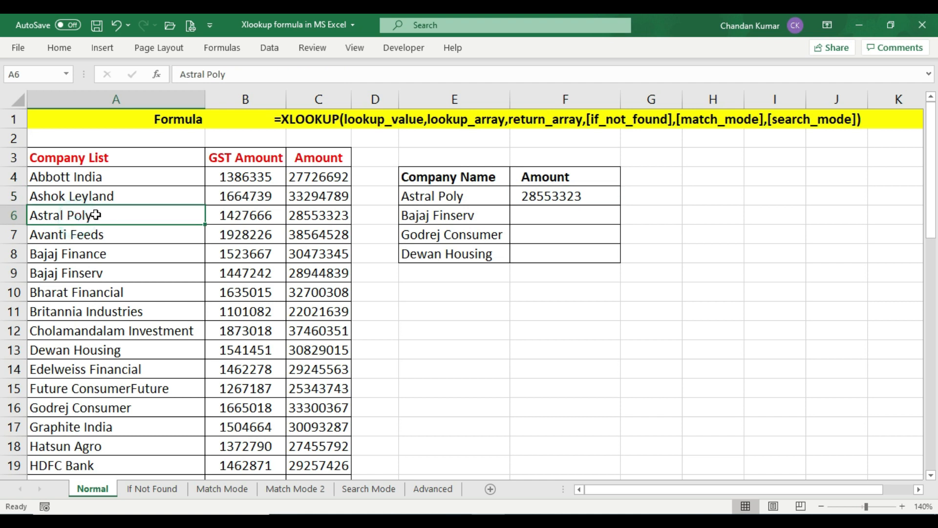
pyautogui.moveTo(105, 215); pyautogui.dragTo(309, 211)
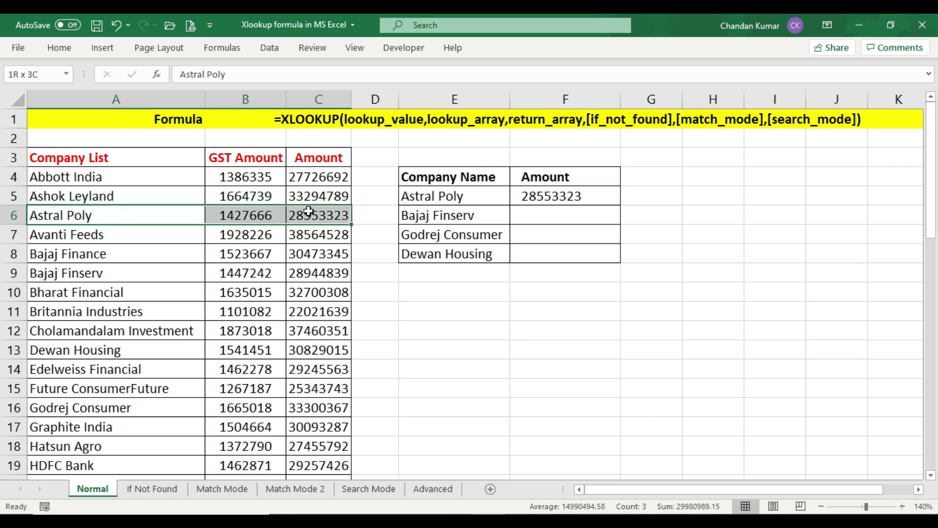
pyautogui.click(322, 218)
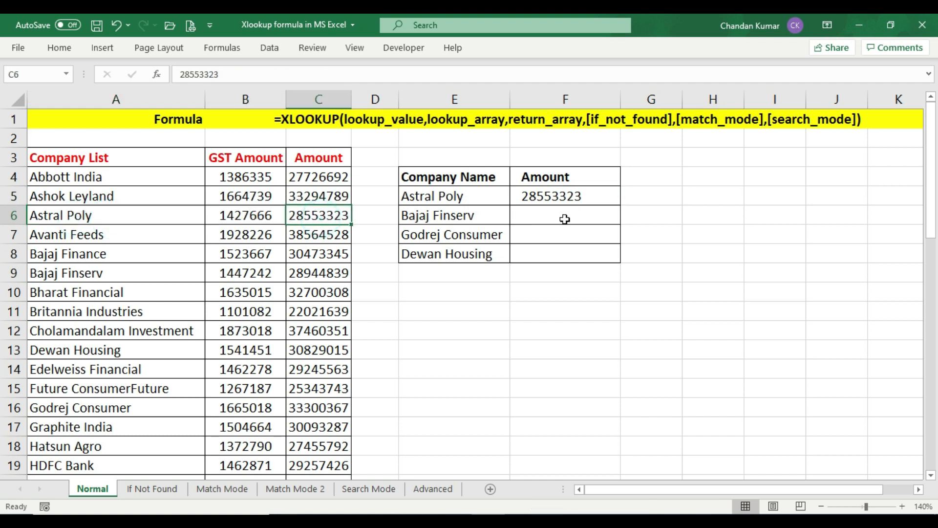
# Fill the XLOOKUP formula from F5 down to F8 for the remaining companies.
pyautogui.click(574, 195)
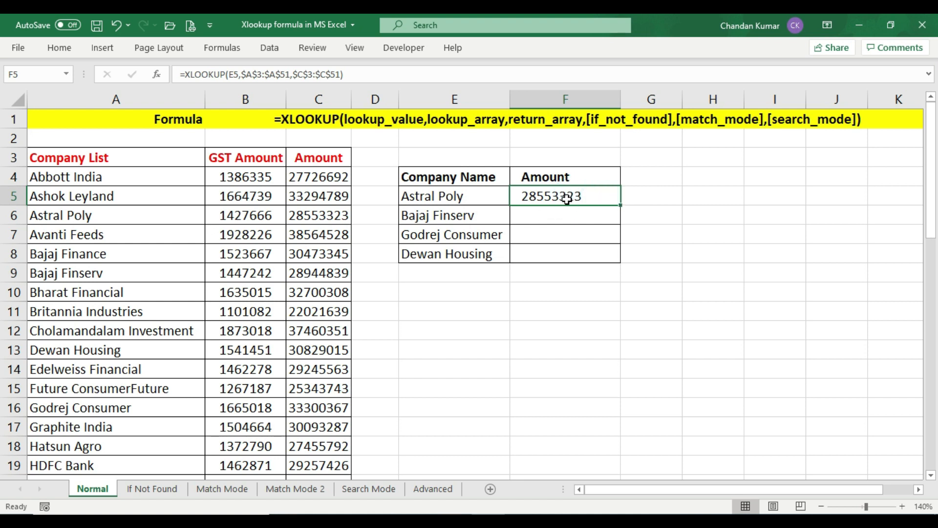
pyautogui.click(600, 196)
pyautogui.doubleClick(622, 206)
# Inspect the cell references of the copied formulas in F6 and F7 without changing them.
pyautogui.click(578, 210)
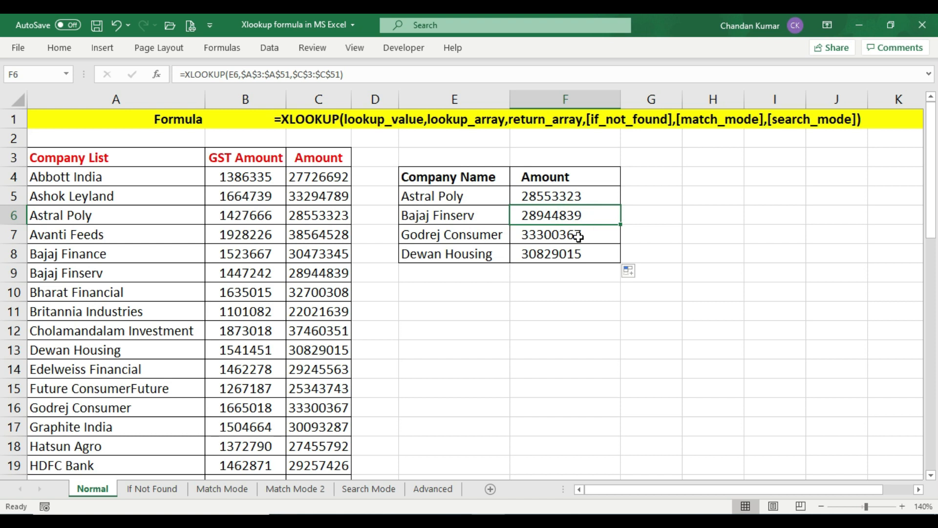
pyautogui.press('F2')
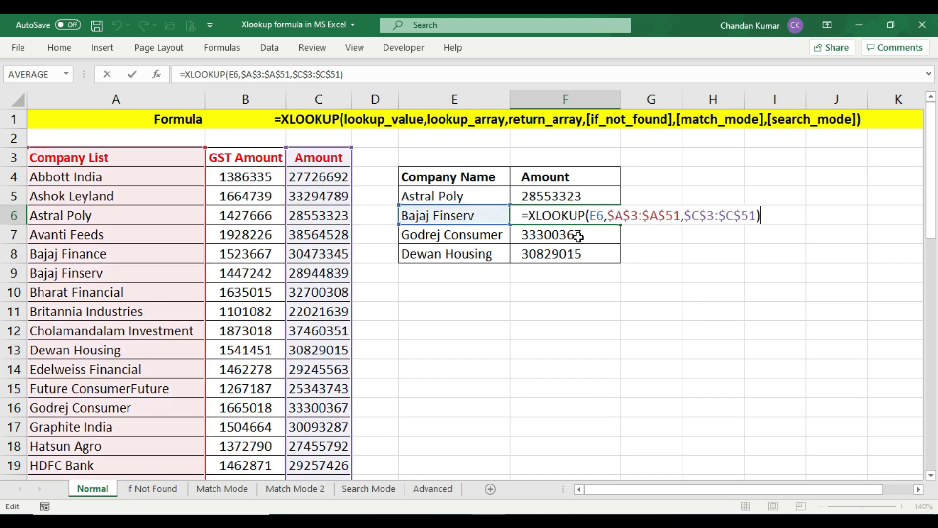
pyautogui.press('Escape')
pyautogui.click(576, 236)
pyautogui.press('F2')
pyautogui.press('Escape')
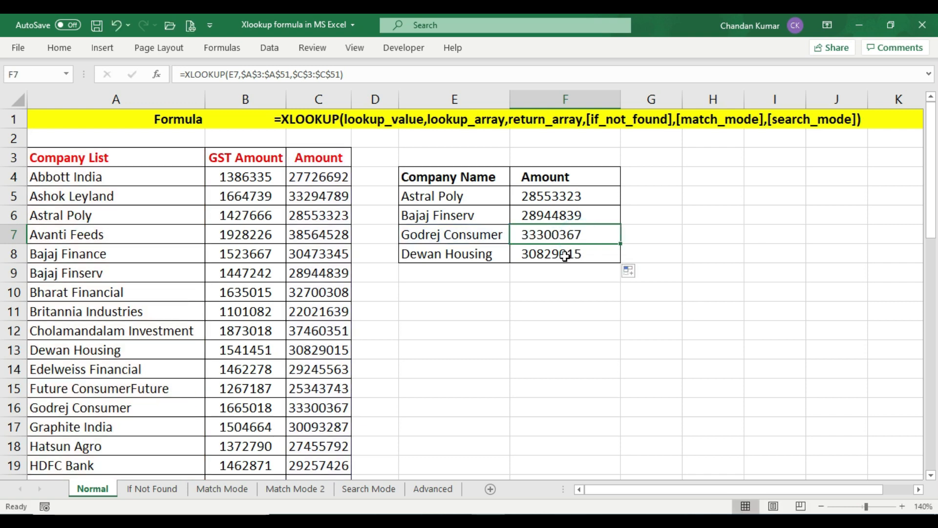
# Check the result in F6 against Bajaj Finserv's amount in row 9 of the company list.
pyautogui.click(457, 218)
pyautogui.moveTo(448, 219); pyautogui.dragTo(576, 216)
pyautogui.click(577, 216)
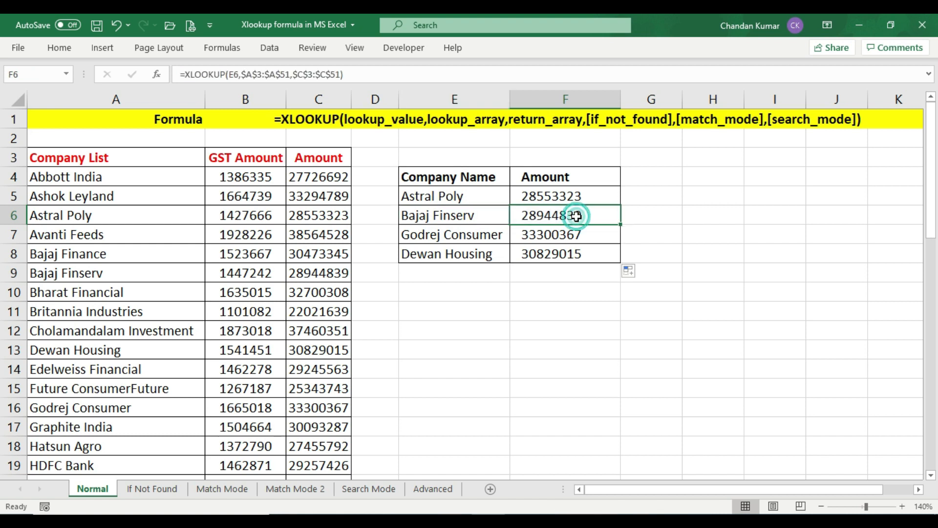
pyautogui.moveTo(94, 274); pyautogui.dragTo(334, 274)
pyautogui.click(332, 276)
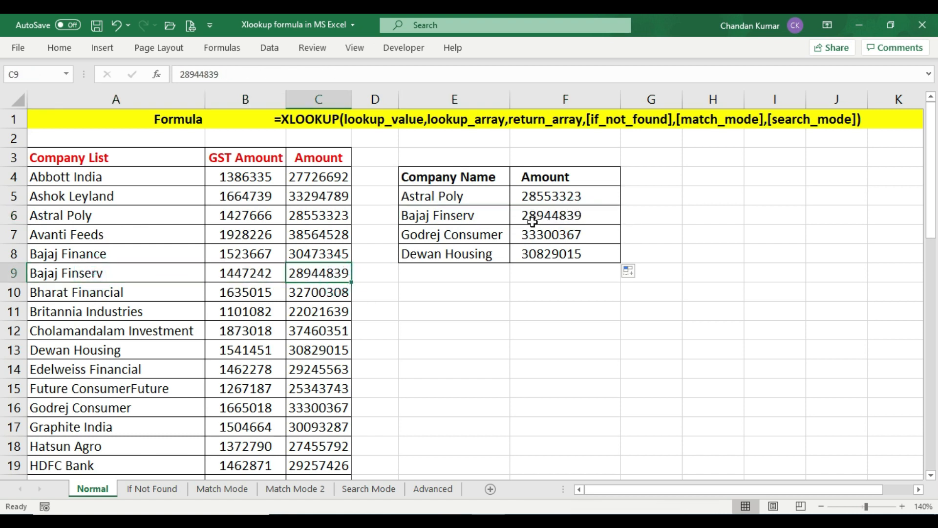
pyautogui.click(547, 215)
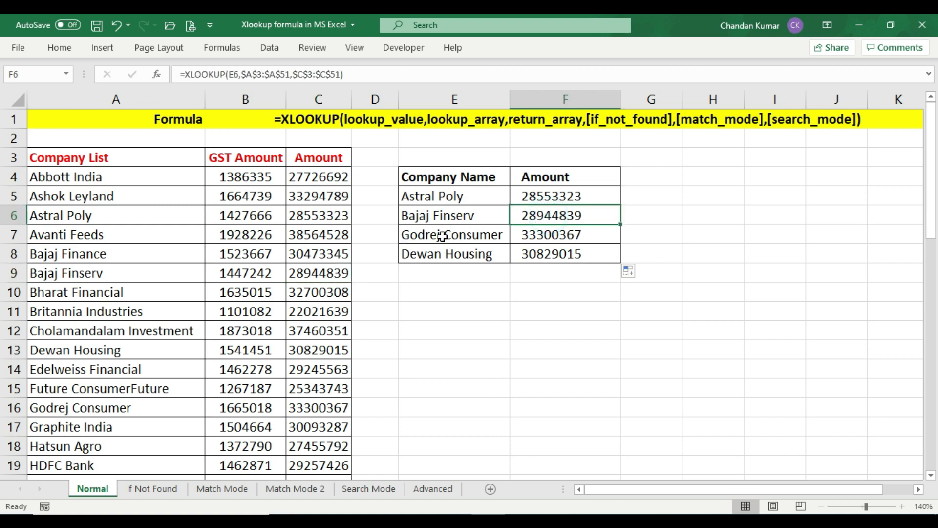
# Check the result in F7 against Godrej Consumer's amount in row 16 of the company list.
pyautogui.click(459, 236)
pyautogui.click(540, 235)
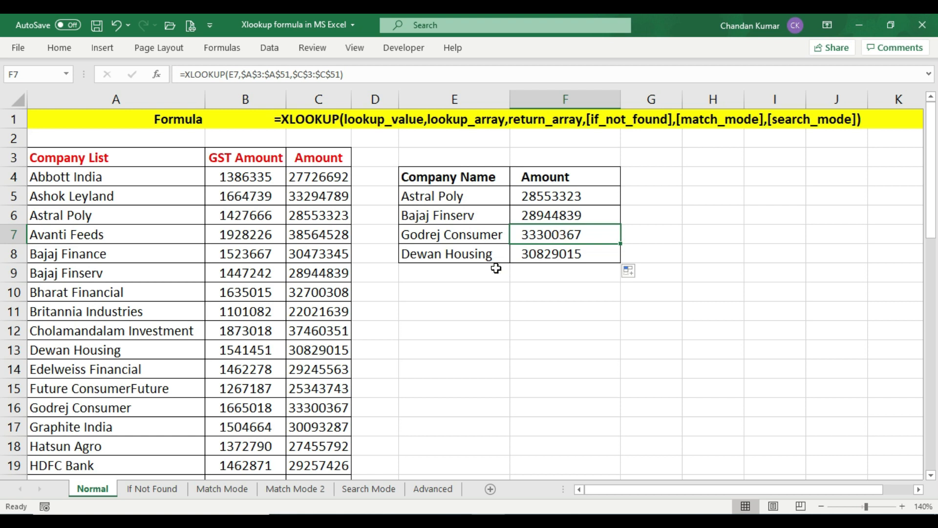
pyautogui.click(93, 409)
pyautogui.moveTo(272, 408); pyautogui.dragTo(337, 409)
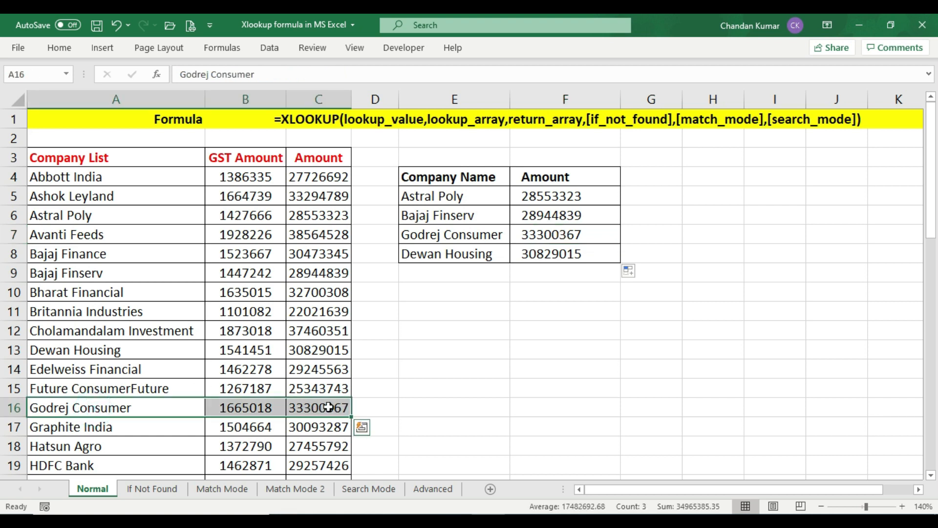
pyautogui.click(332, 408)
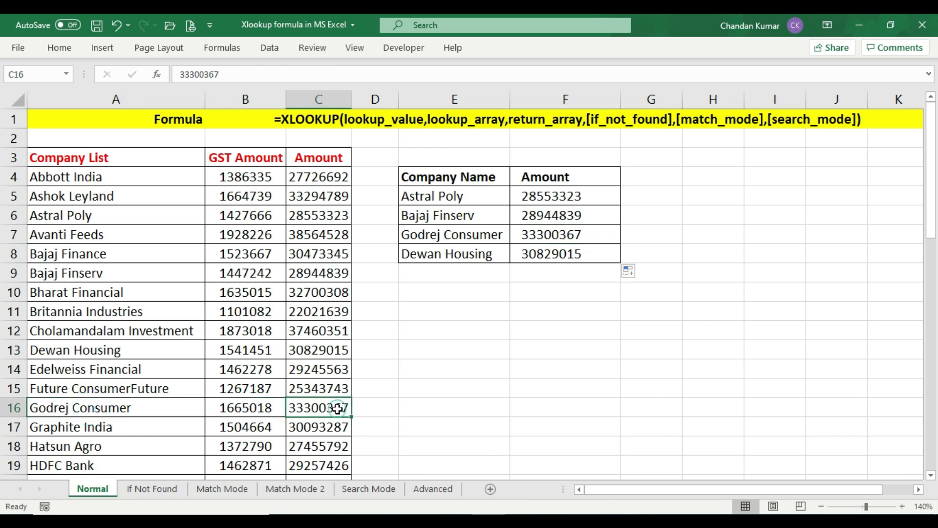
pyautogui.click(557, 232)
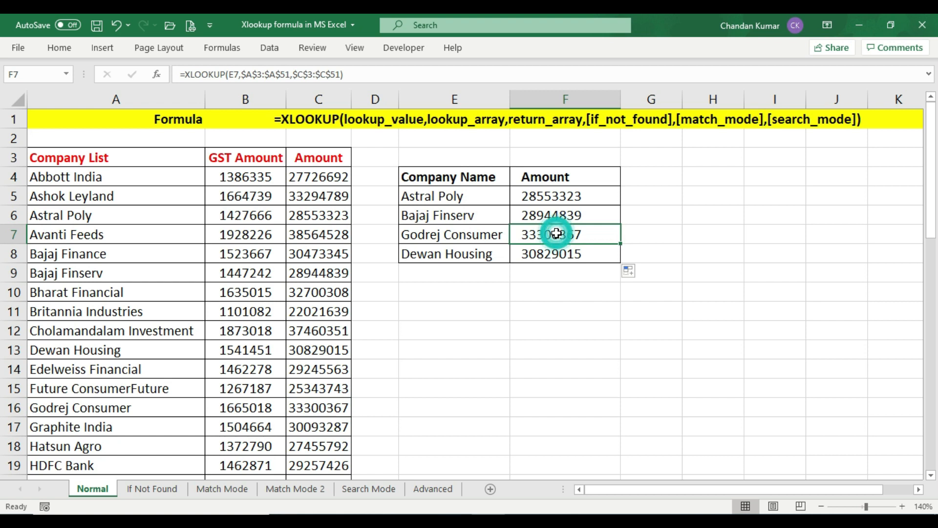
pyautogui.click(310, 409)
# Check the result in F8 against Dewan Housing's amount in row 13 of the company list.
pyautogui.click(563, 257)
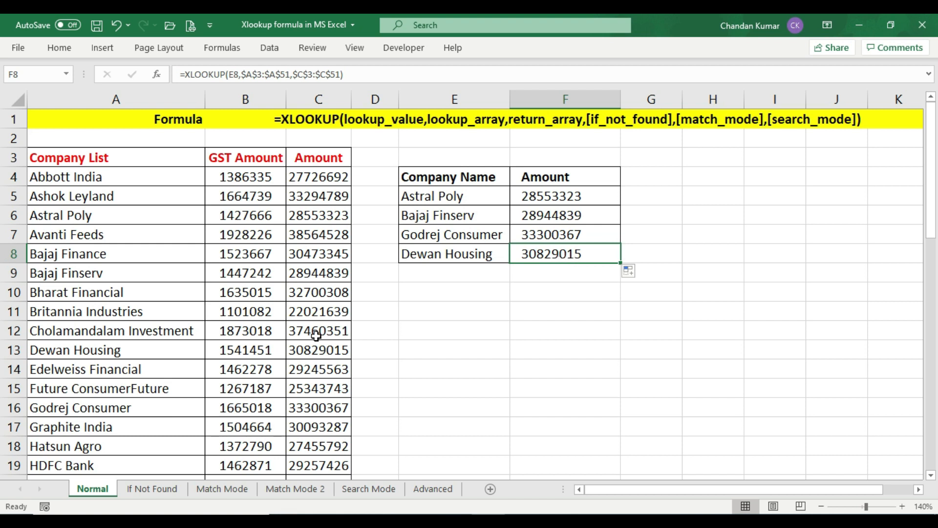
pyautogui.click(99, 350)
pyautogui.moveTo(99, 350); pyautogui.dragTo(323, 350)
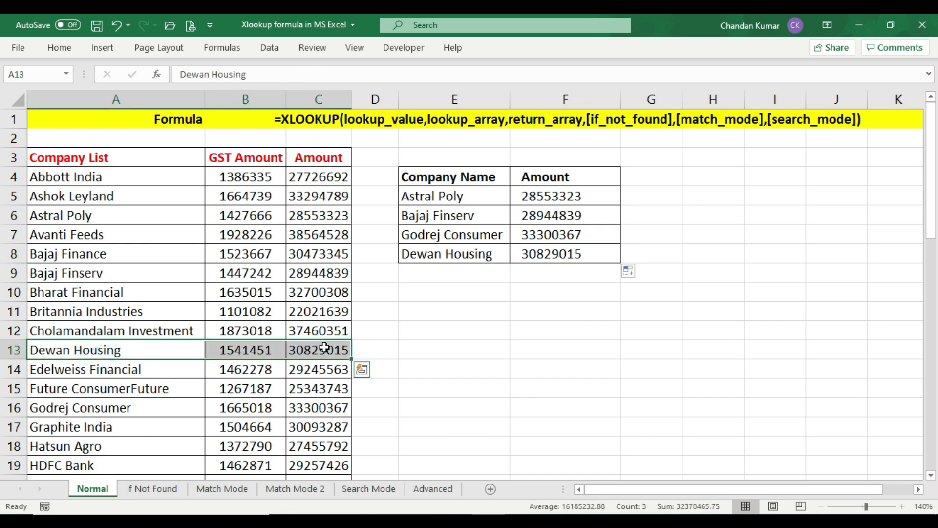
pyautogui.click(317, 357)
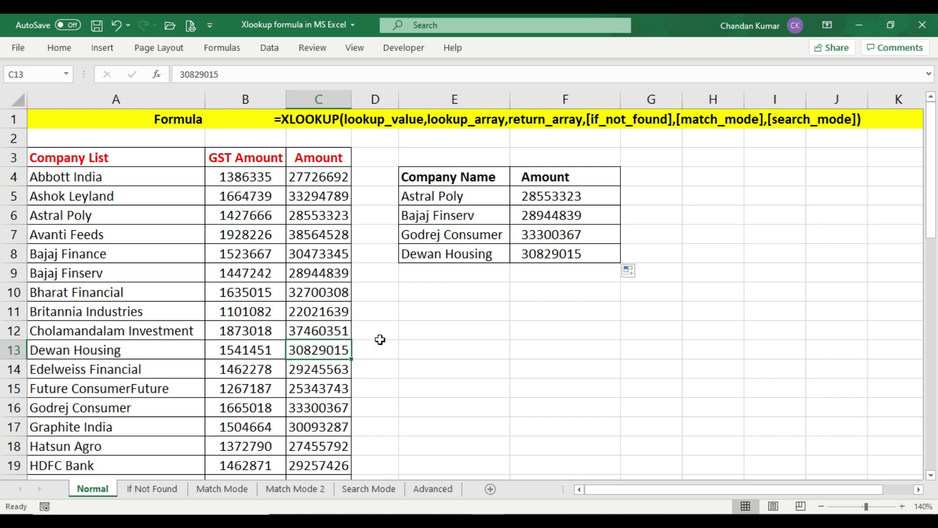
pyautogui.click(546, 253)
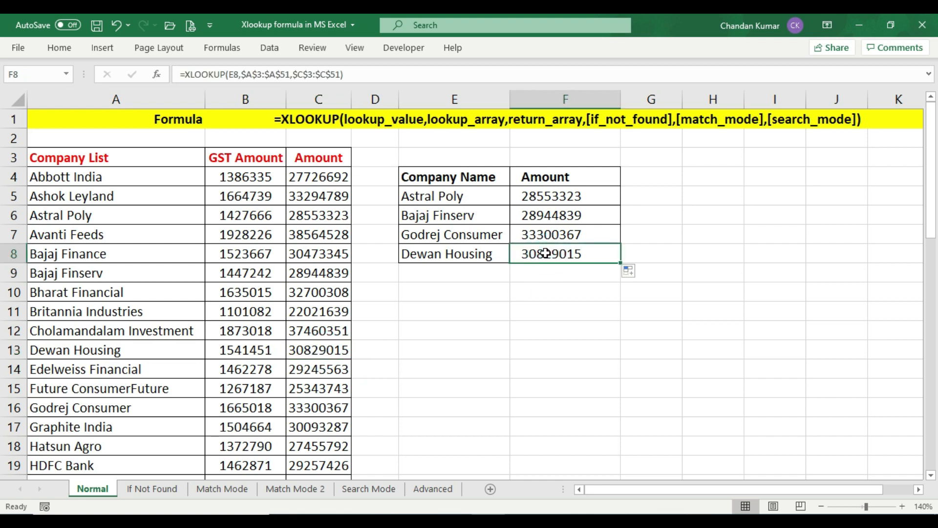